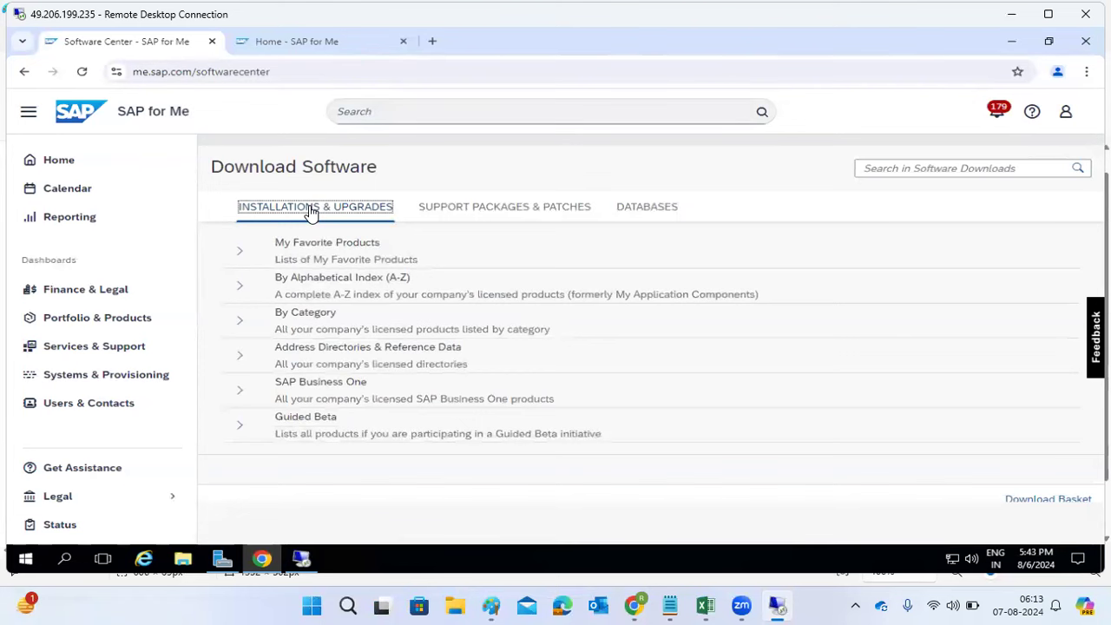
Step: Expand By Alphabetical Index (A-Z) and scroll through the letter groups from A to V
drag(276, 278, 421, 279)
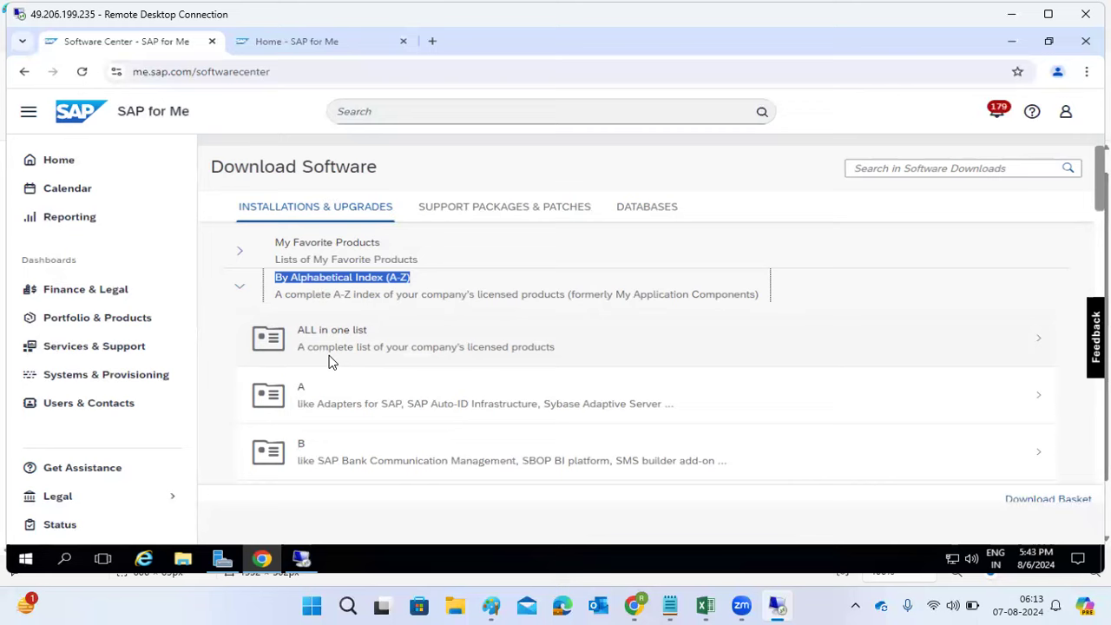
scroll(330, 361, down, 1)
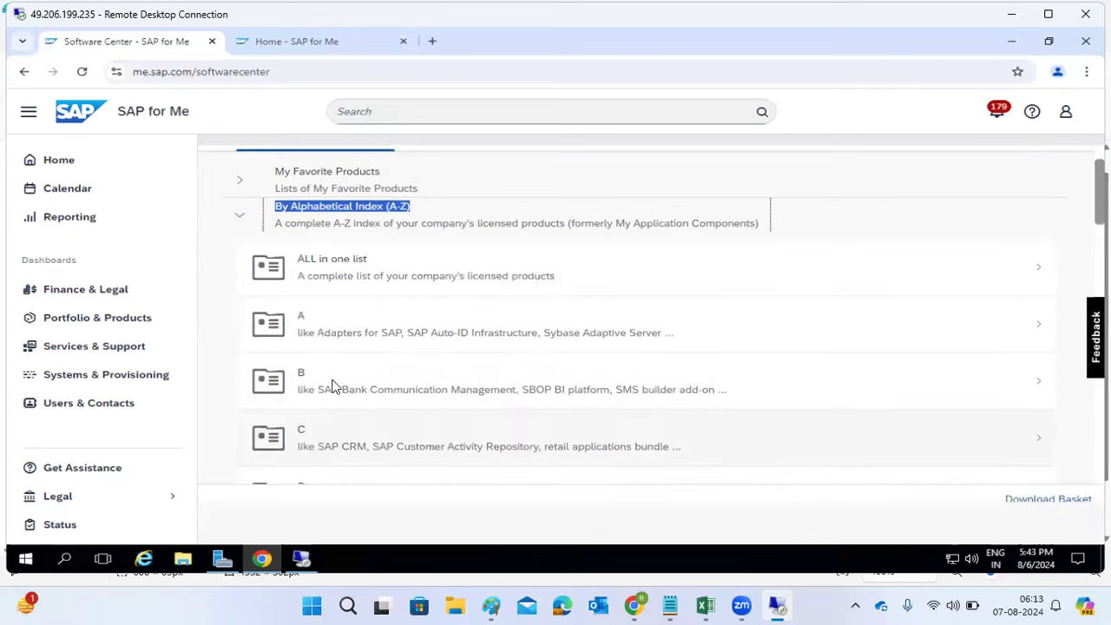
scroll(343, 359, down, 2)
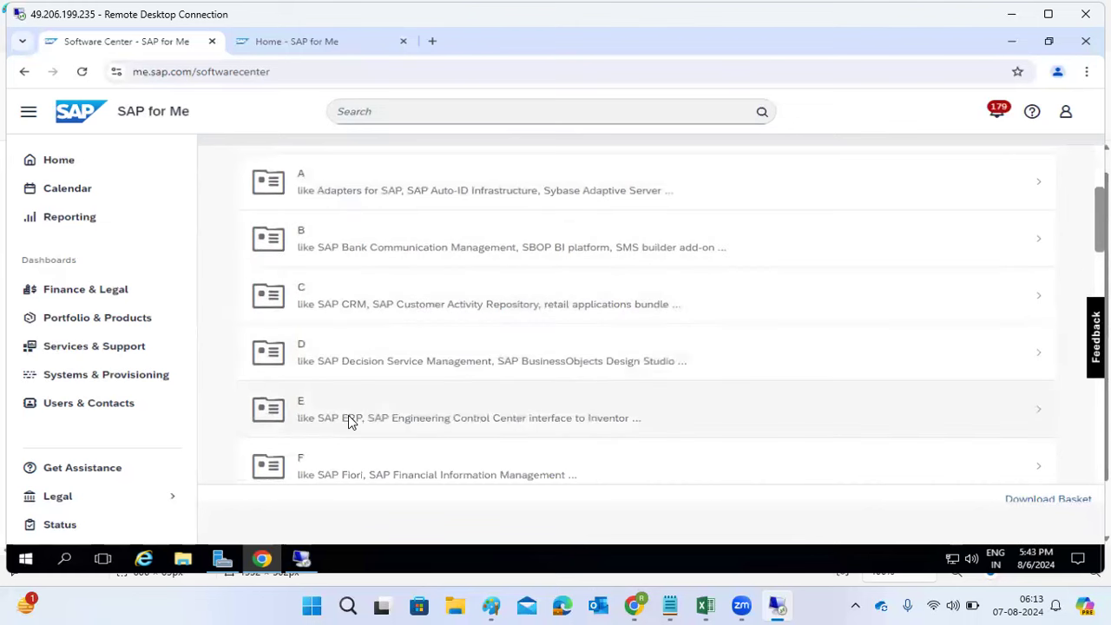
scroll(350, 421, down, 2)
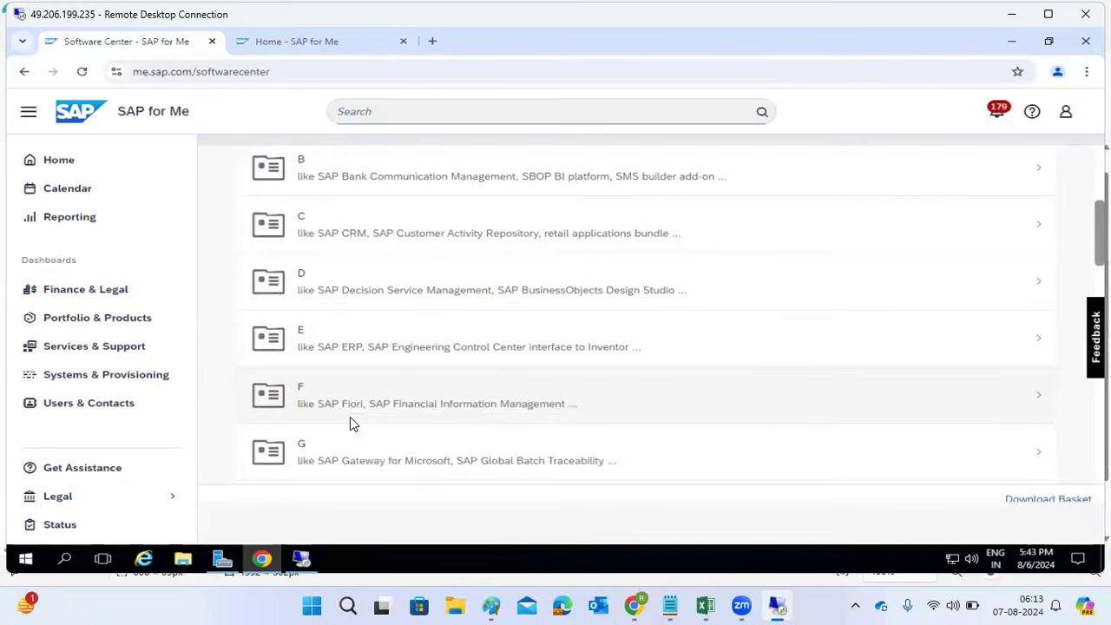
scroll(366, 387, down, 1)
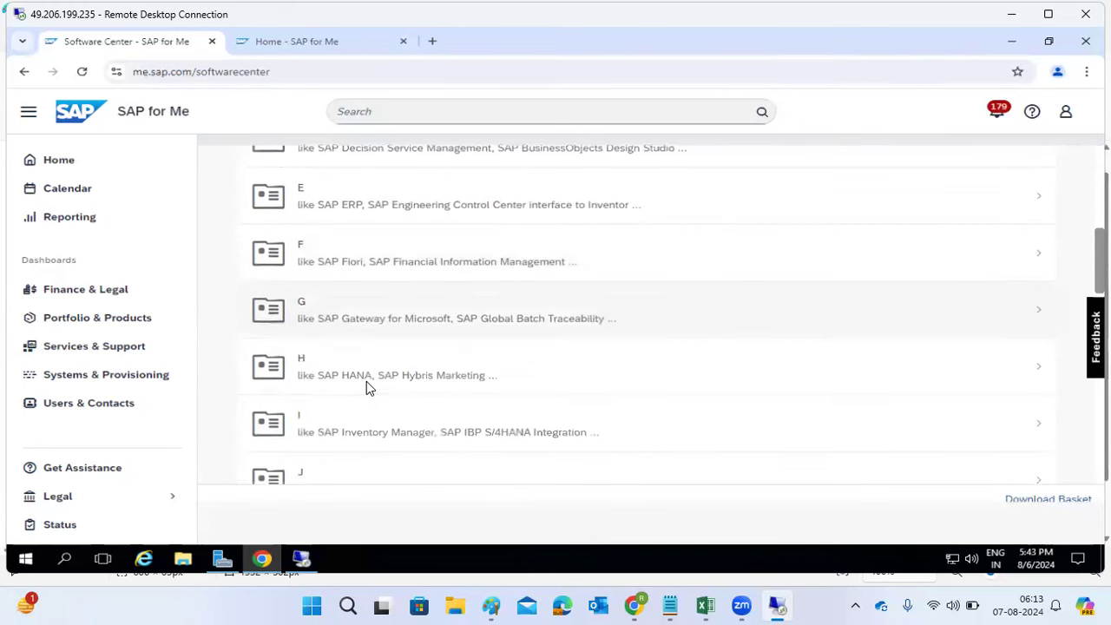
scroll(366, 382, down, 2)
scroll(366, 378, down, 2)
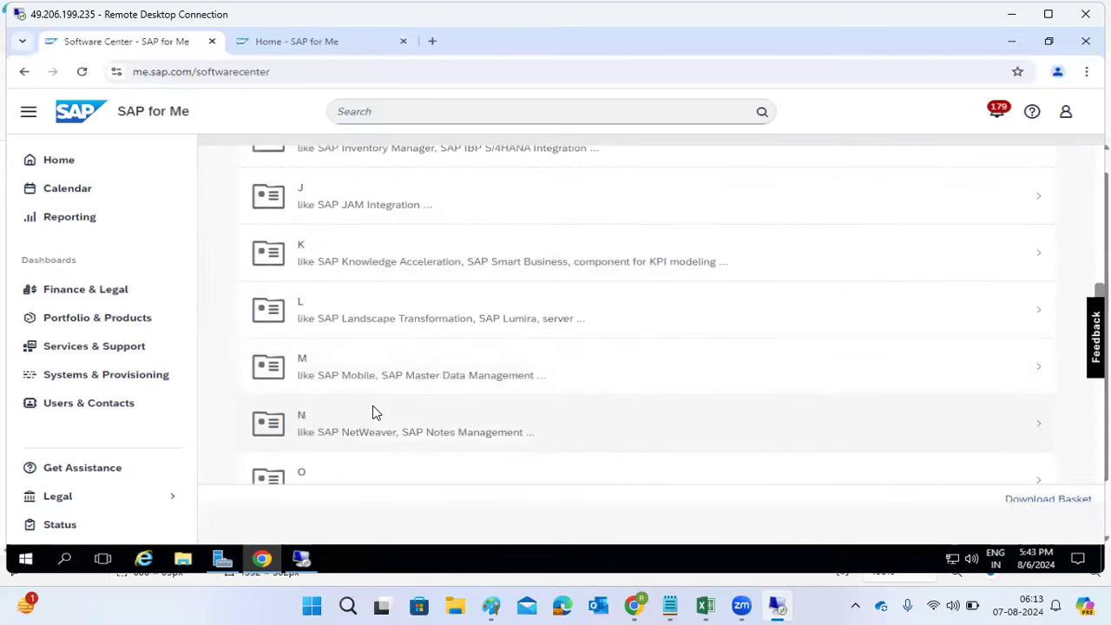
scroll(375, 413, down, 2)
scroll(375, 412, down, 1)
scroll(375, 412, down, 3)
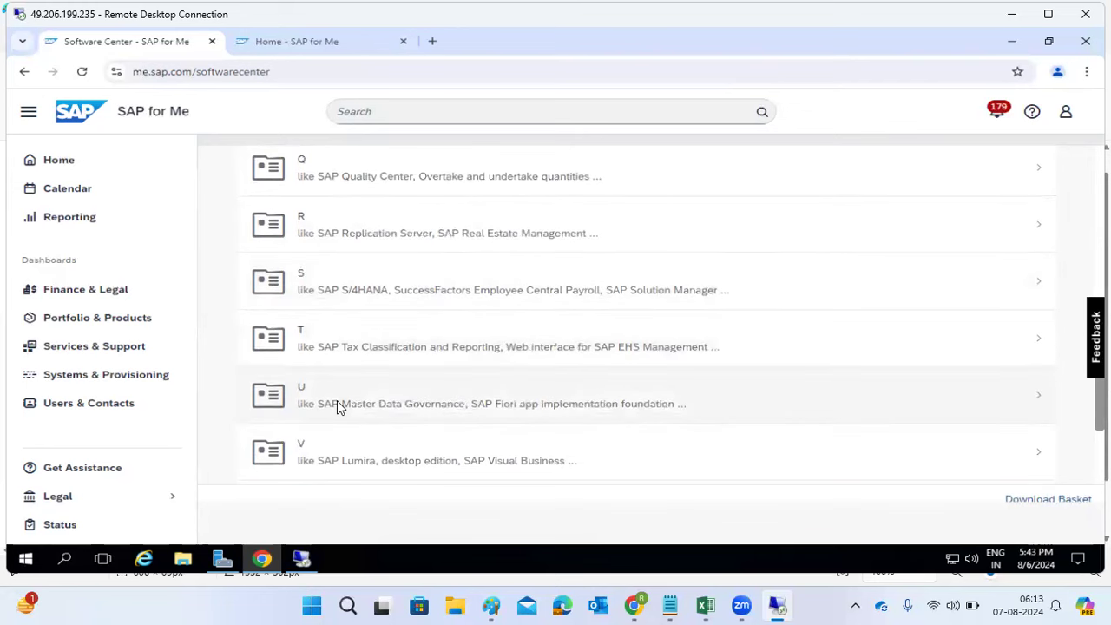
scroll(338, 404, down, 3)
scroll(332, 440, up, 3)
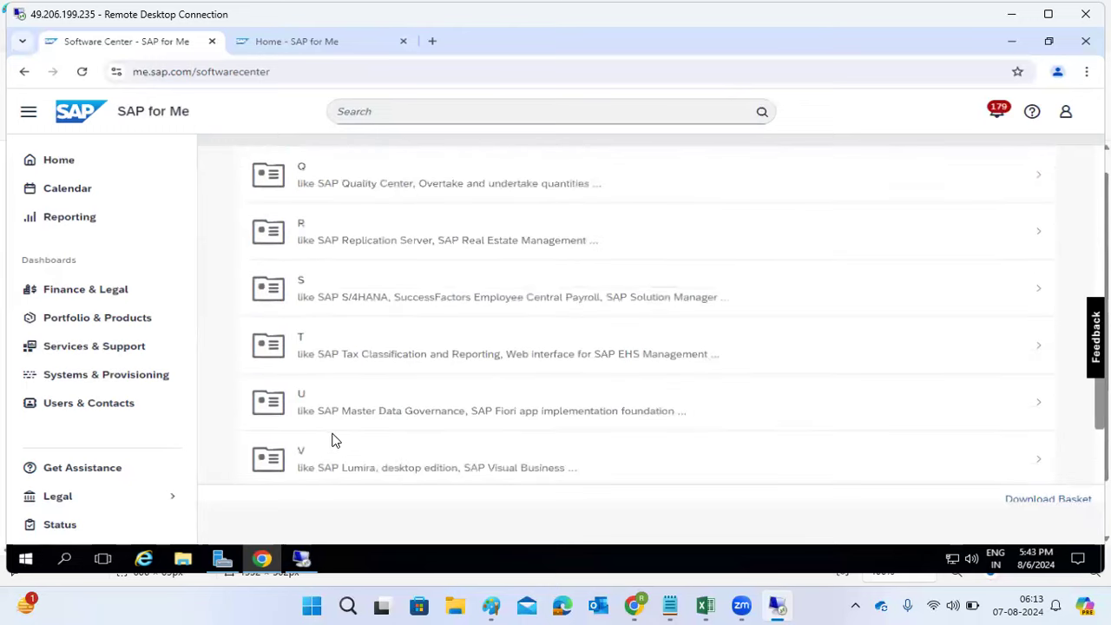
scroll(332, 439, up, 5)
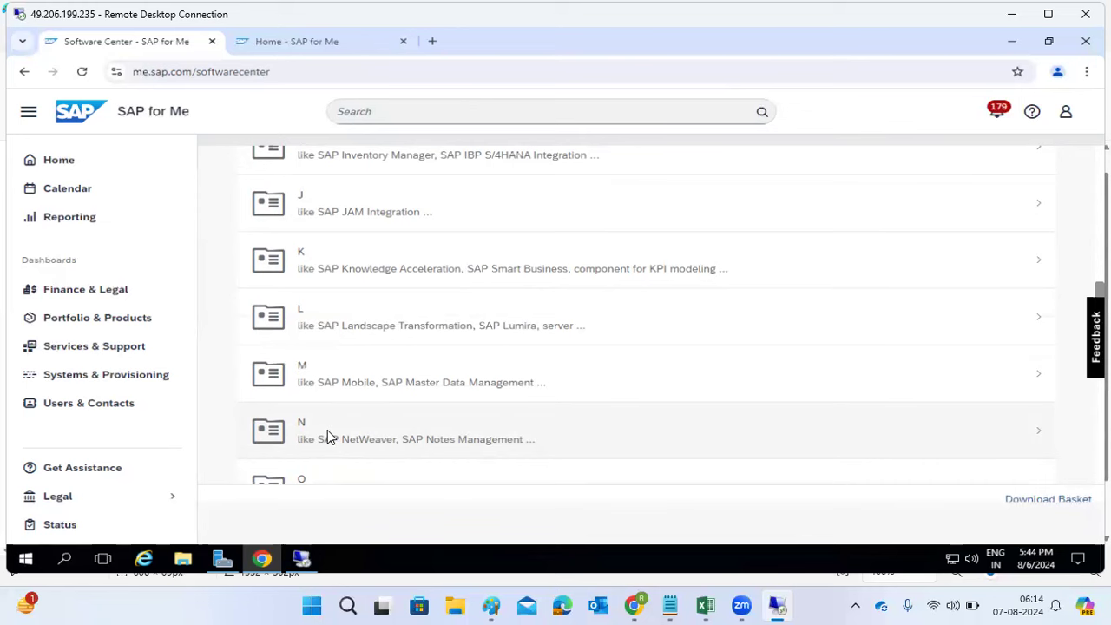
scroll(363, 402, down, 5)
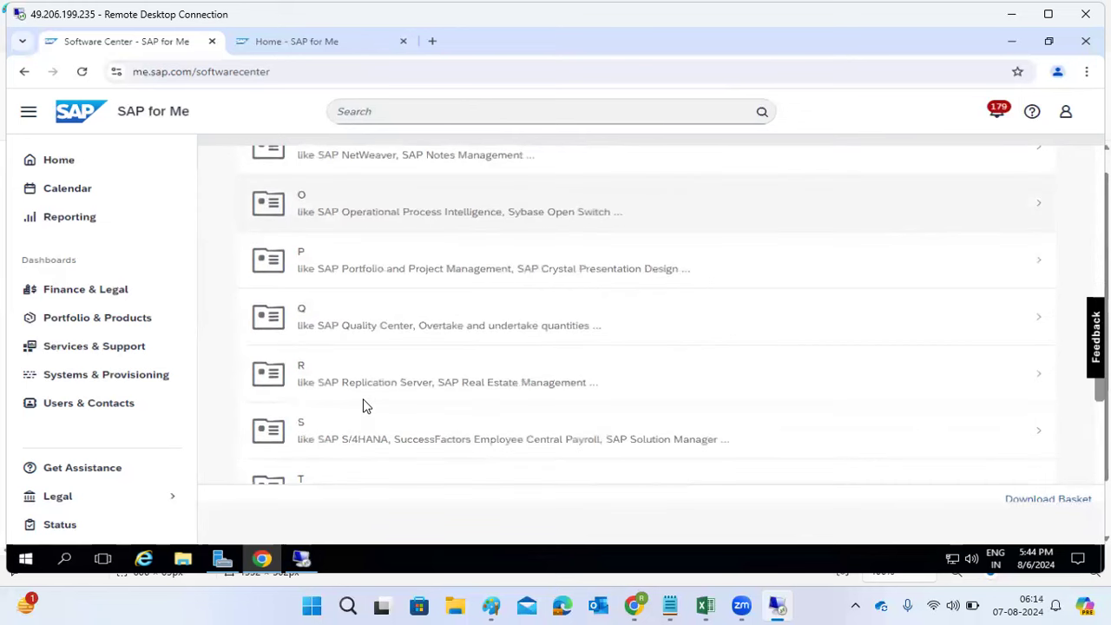
scroll(363, 406, down, 1)
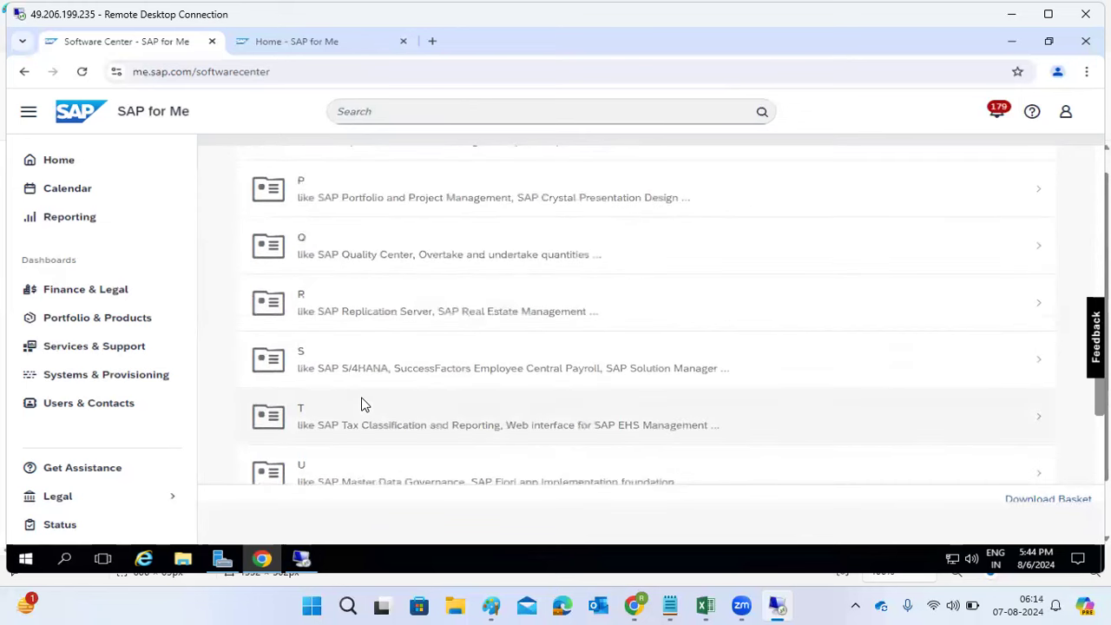
Step: Under letter S, find SL TOOLSET in the product list and open it
click(326, 350)
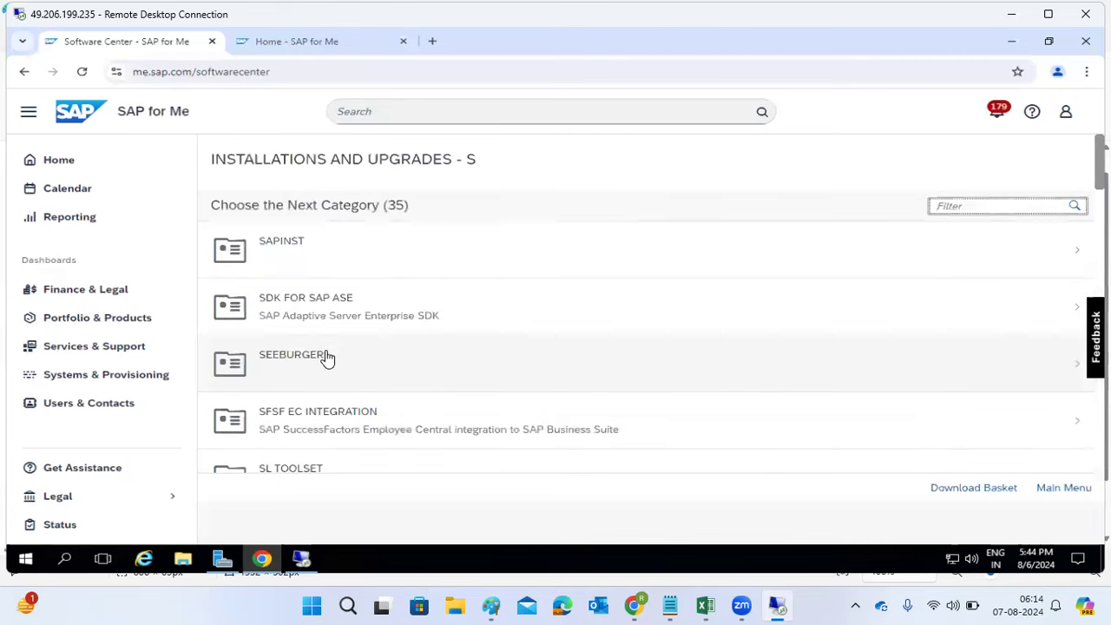
scroll(326, 357, down, 1)
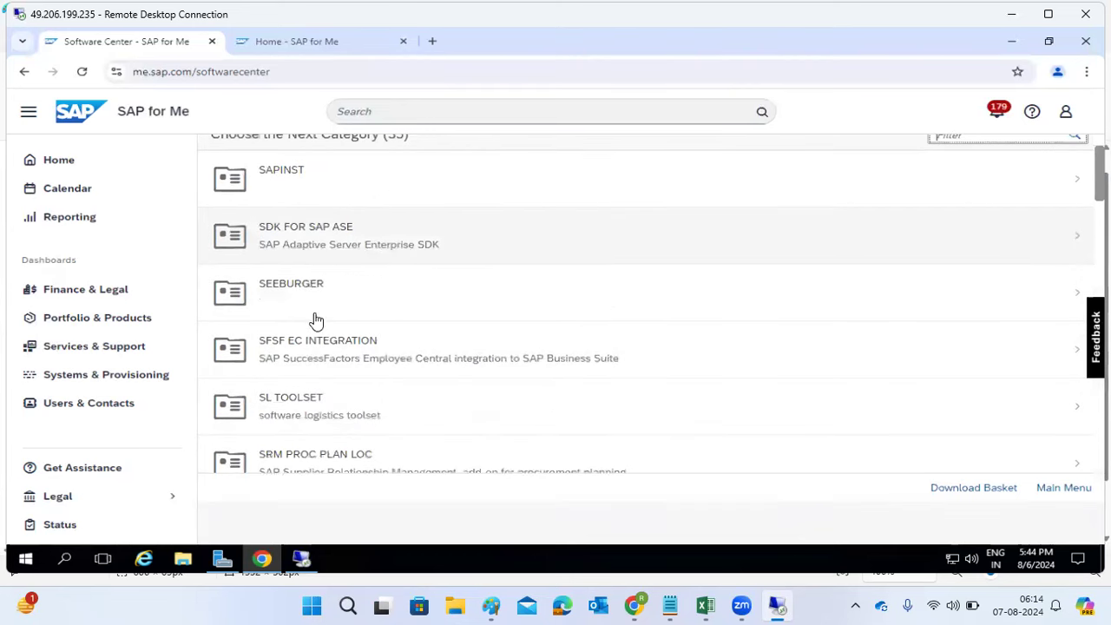
scroll(305, 404, down, 5)
scroll(304, 408, down, 6)
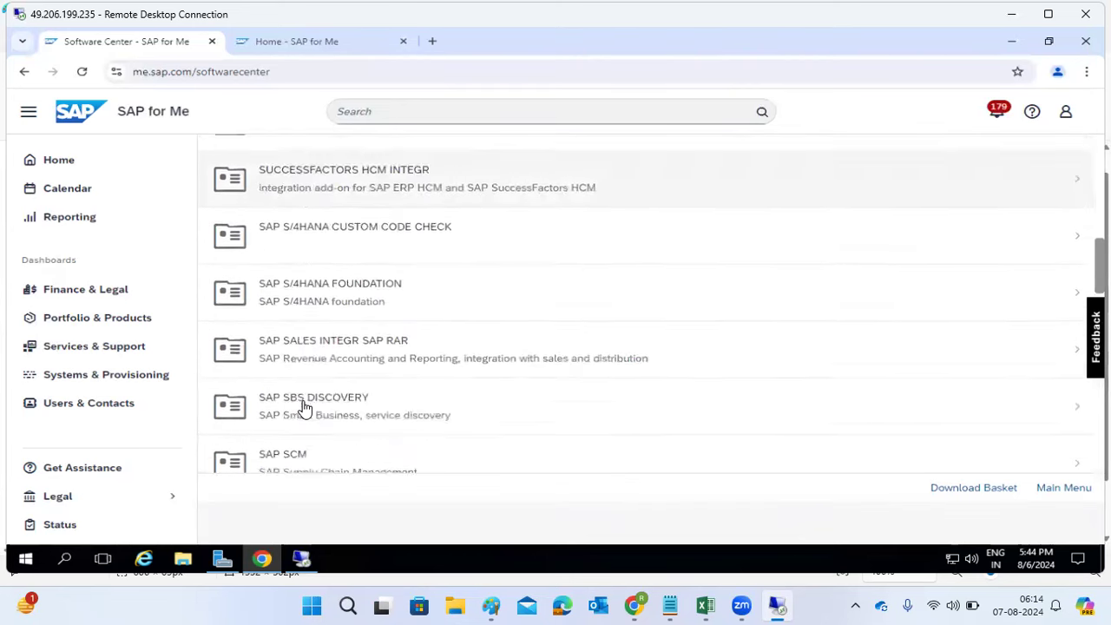
scroll(305, 408, down, 2)
scroll(305, 408, down, 3)
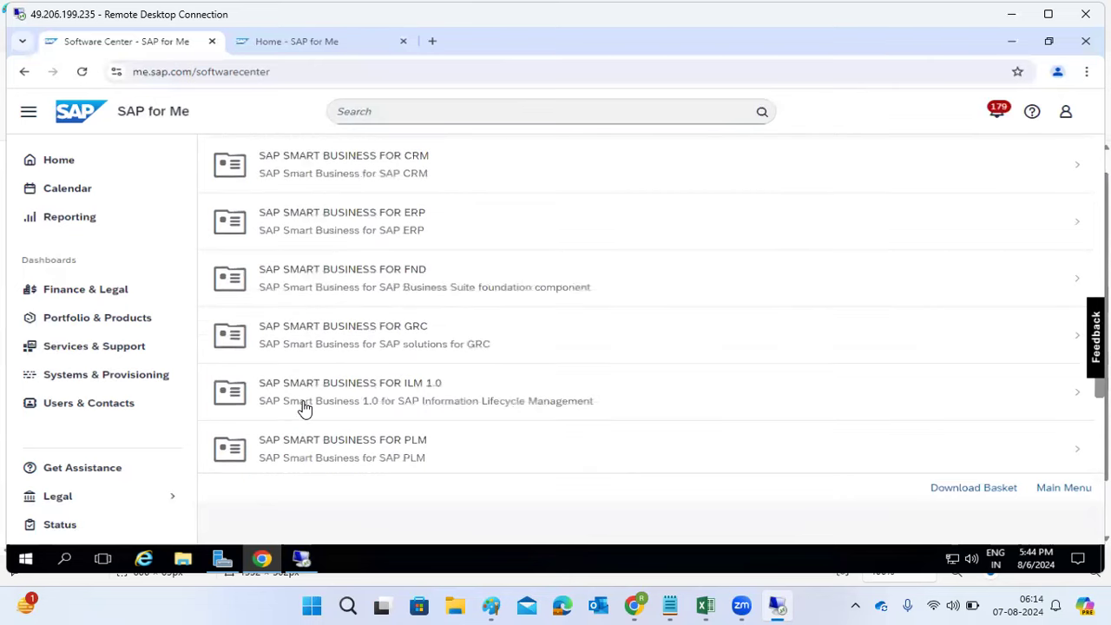
scroll(304, 408, down, 5)
scroll(305, 408, up, 6)
scroll(304, 408, up, 6)
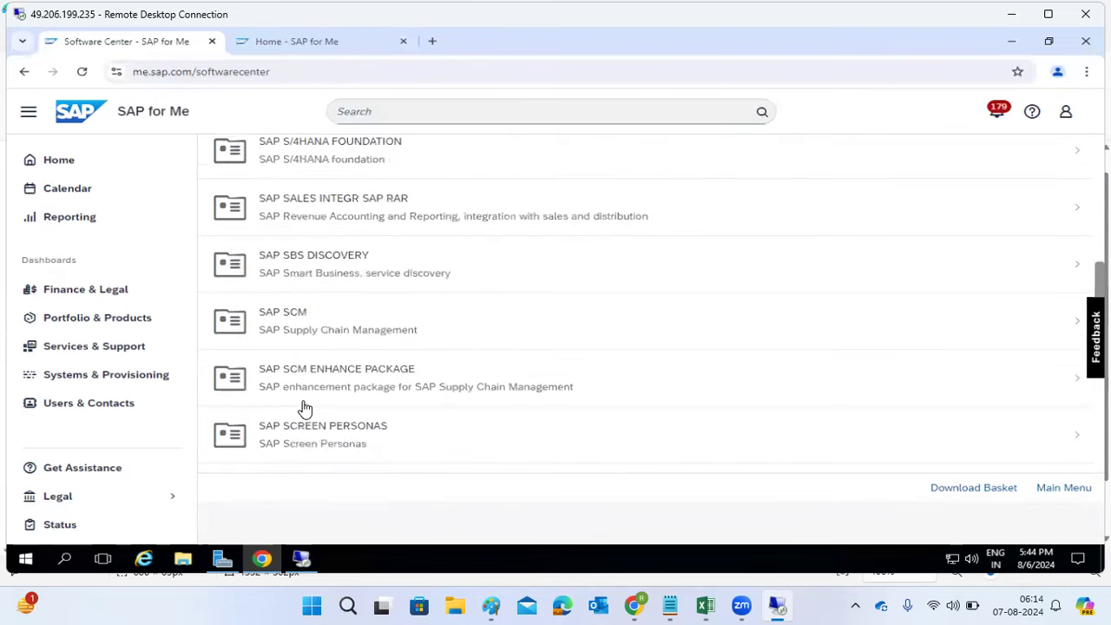
scroll(305, 408, up, 1)
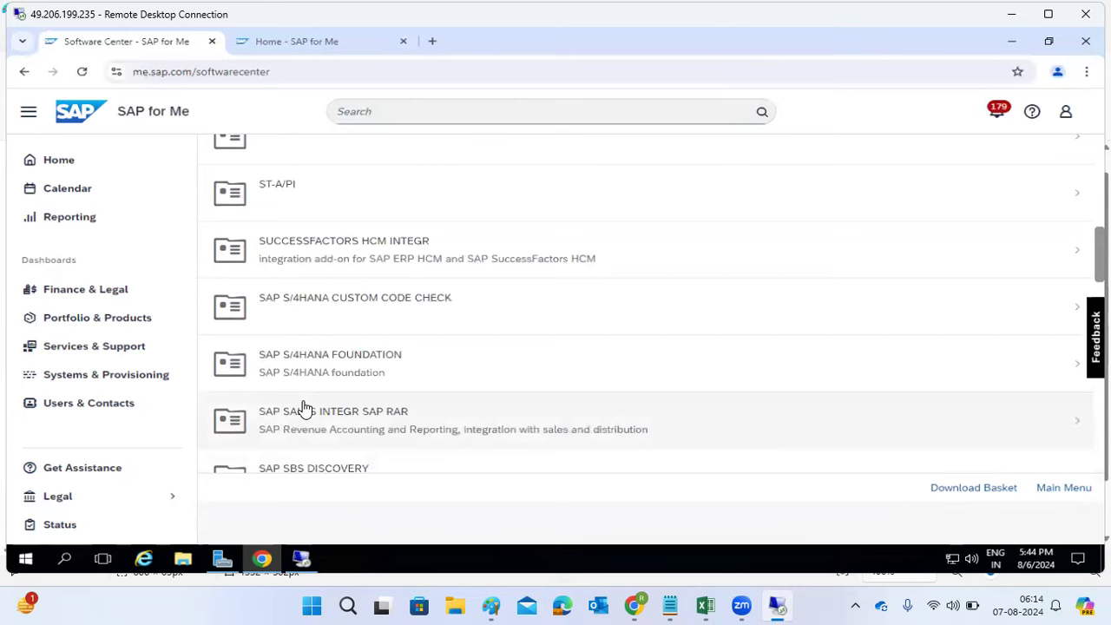
scroll(305, 408, up, 3)
scroll(305, 408, up, 2)
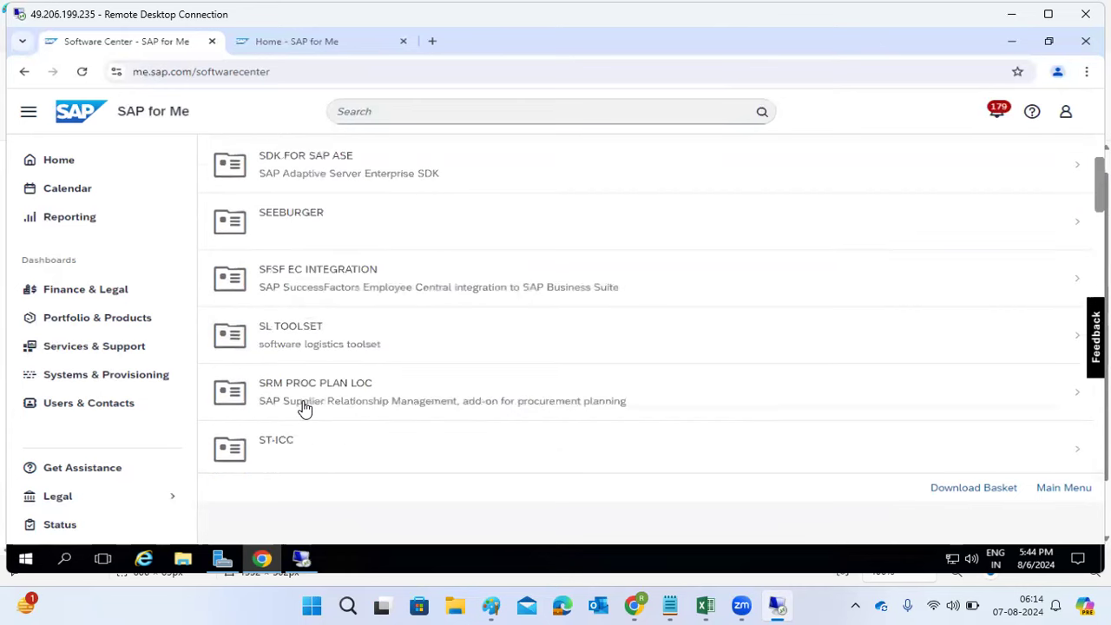
click(300, 339)
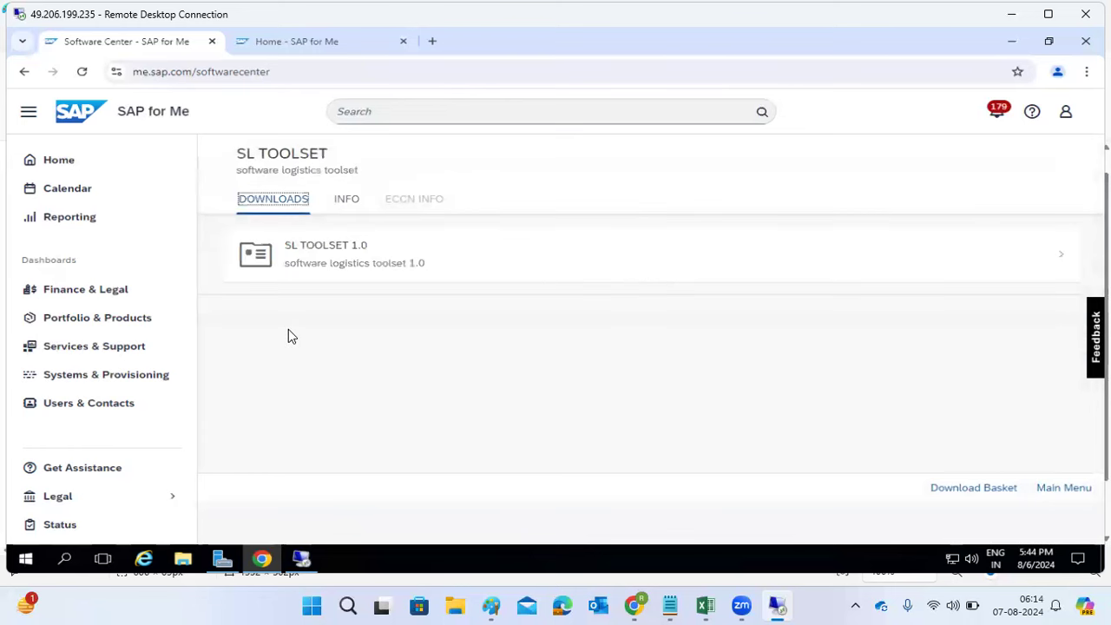
Step: Open the SL TOOLSET 1.0 Installation downloads and highlight the SWPM 1.0 text
click(351, 251)
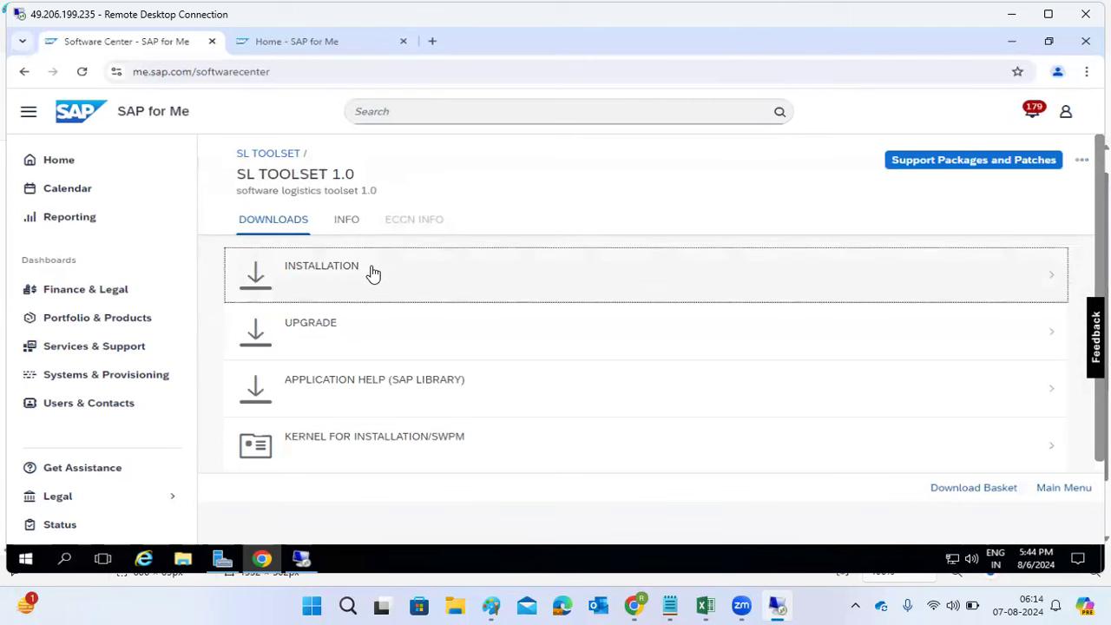
click(373, 272)
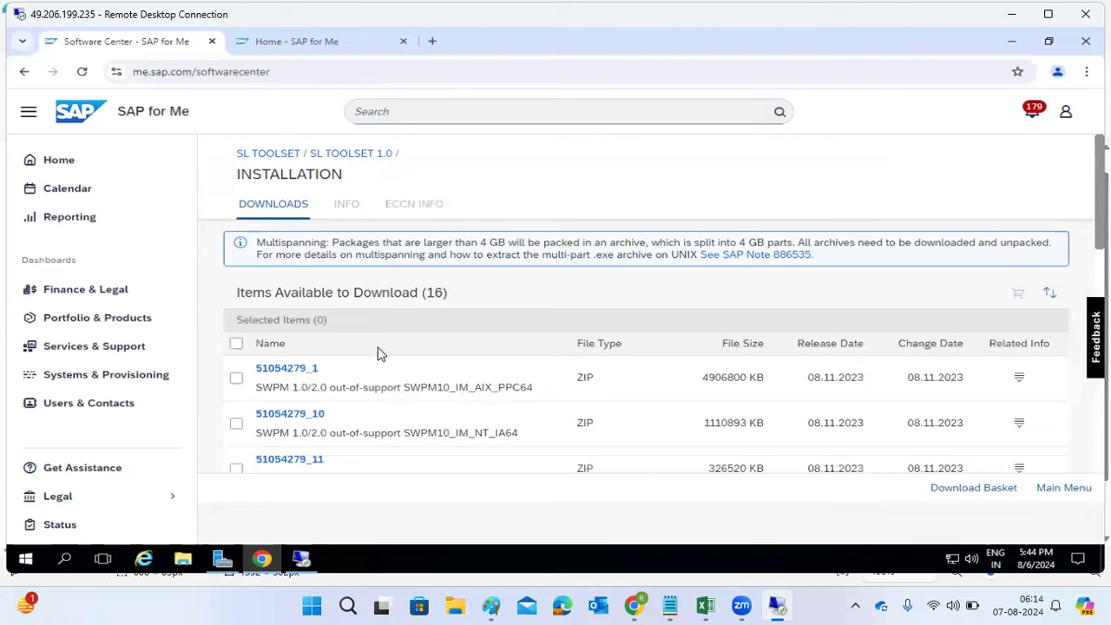
drag(254, 396, 313, 390)
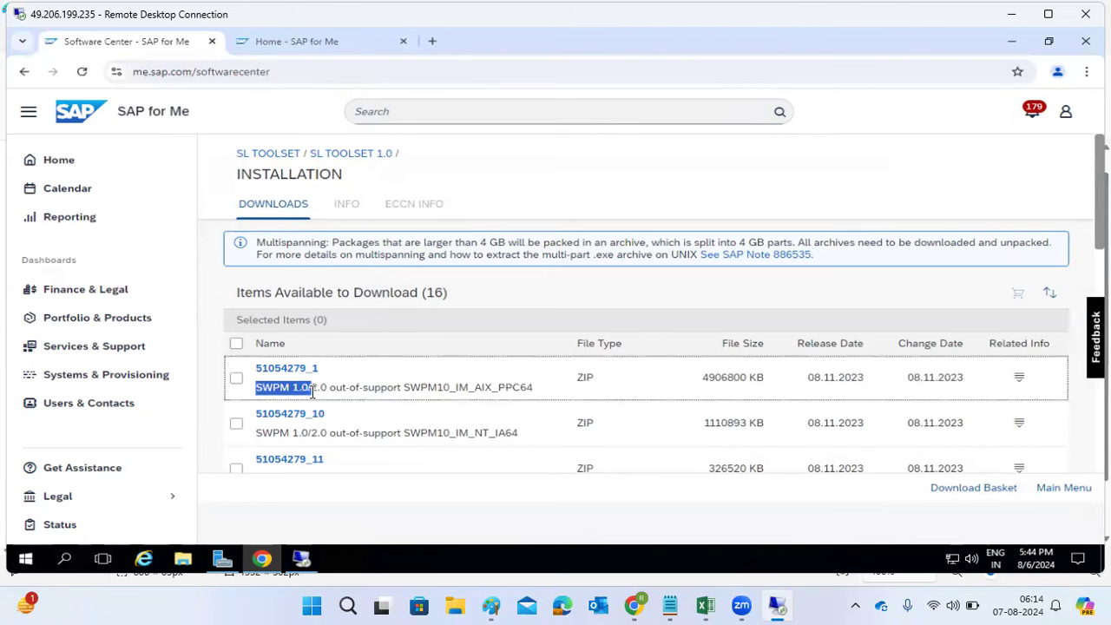
drag(290, 432, 308, 432)
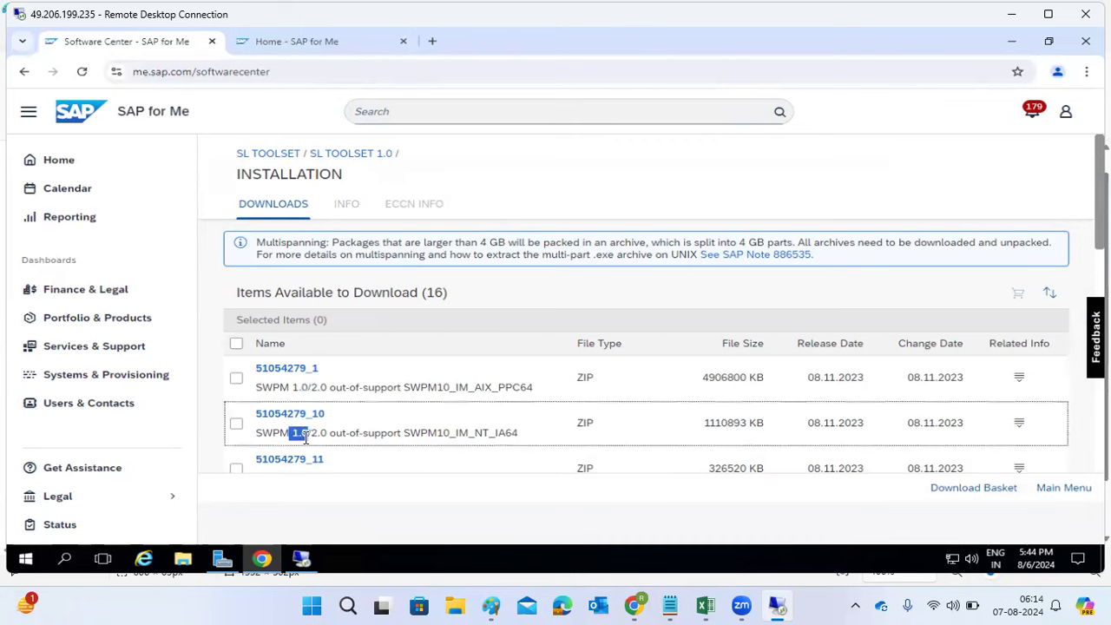
Step: Review the 16 SWPM ZIP packages, then return to the SL TOOLSET 1.0 page
scroll(306, 439, down, 2)
scroll(306, 438, down, 1)
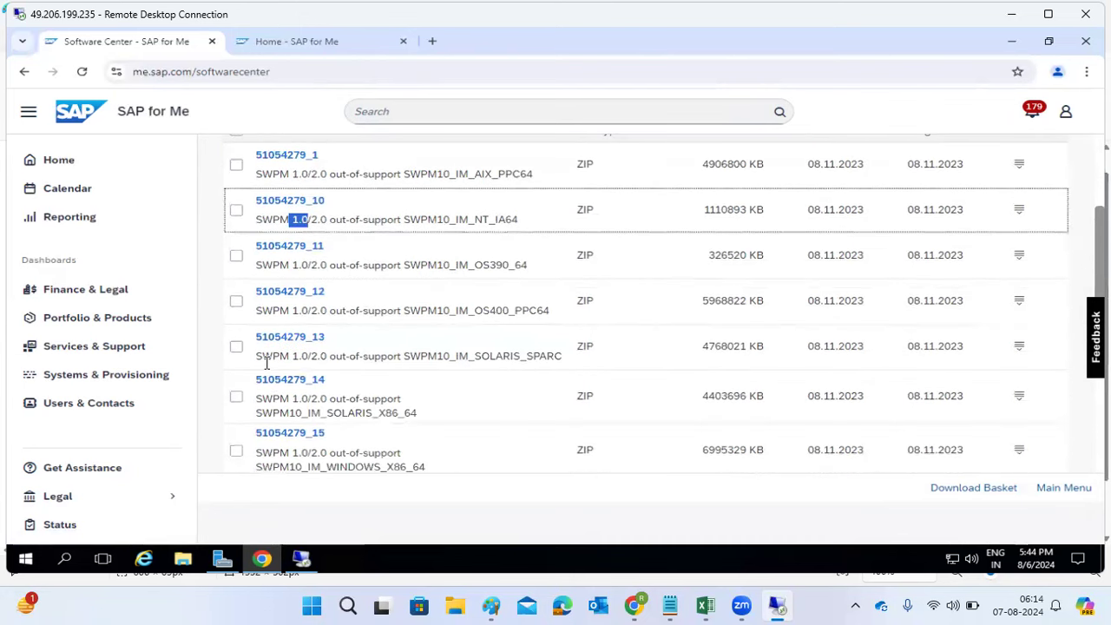
scroll(280, 400, down, 4)
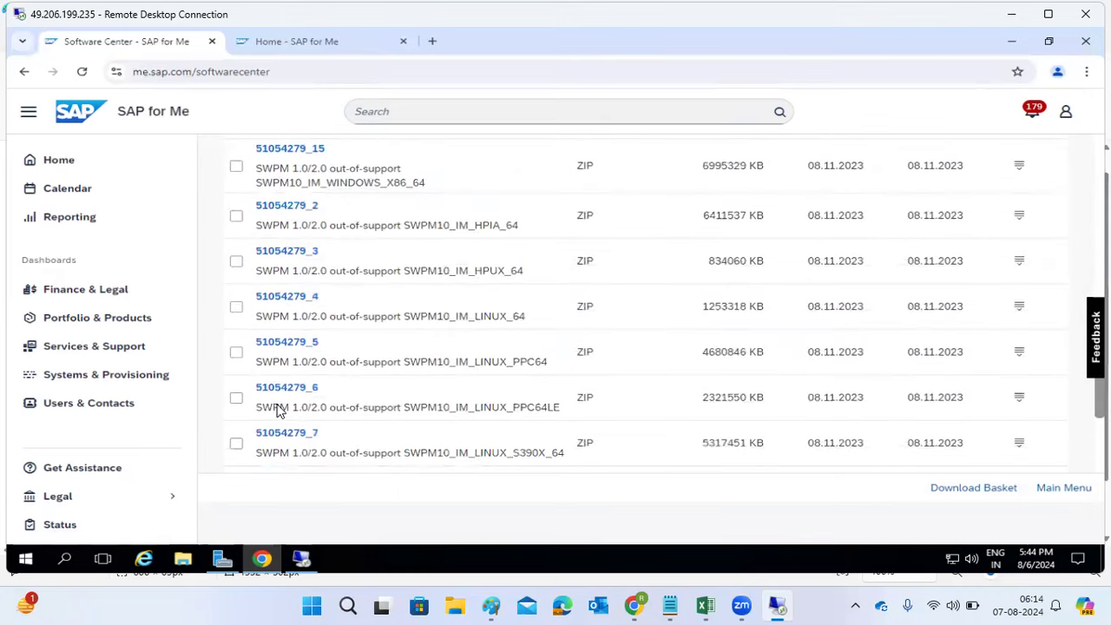
scroll(315, 322, down, 2)
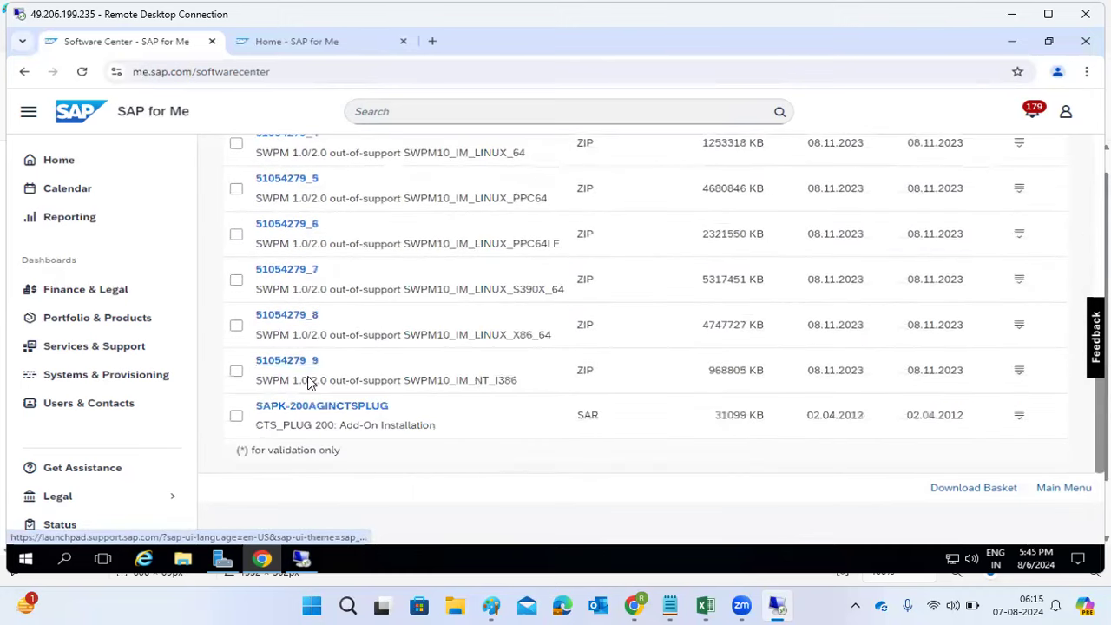
scroll(308, 375, up, 9)
scroll(308, 376, down, 5)
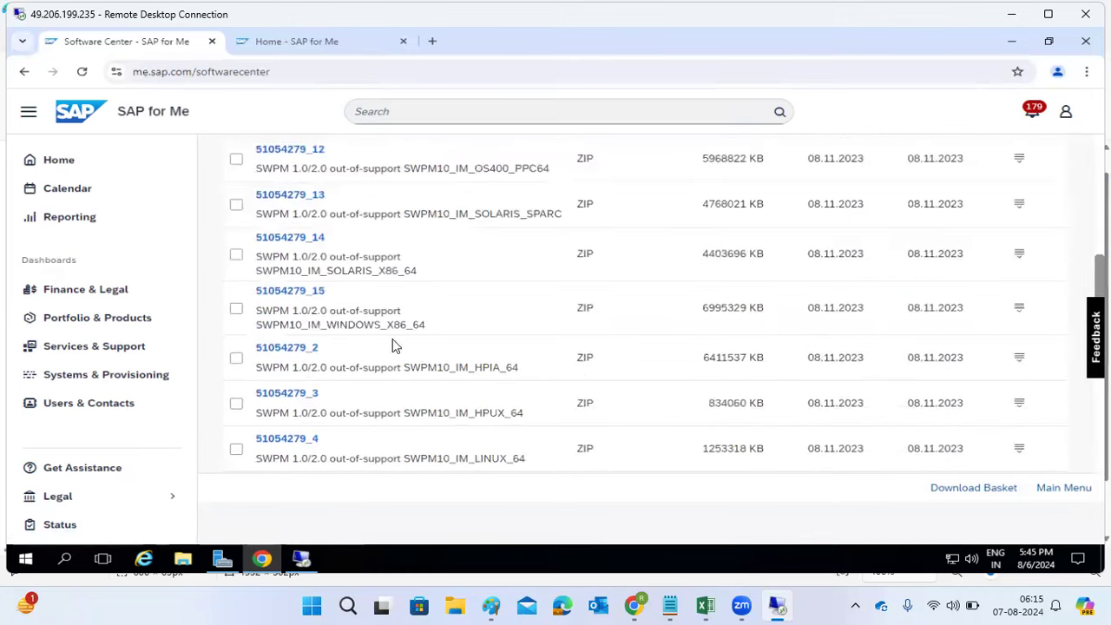
scroll(422, 330, up, 3)
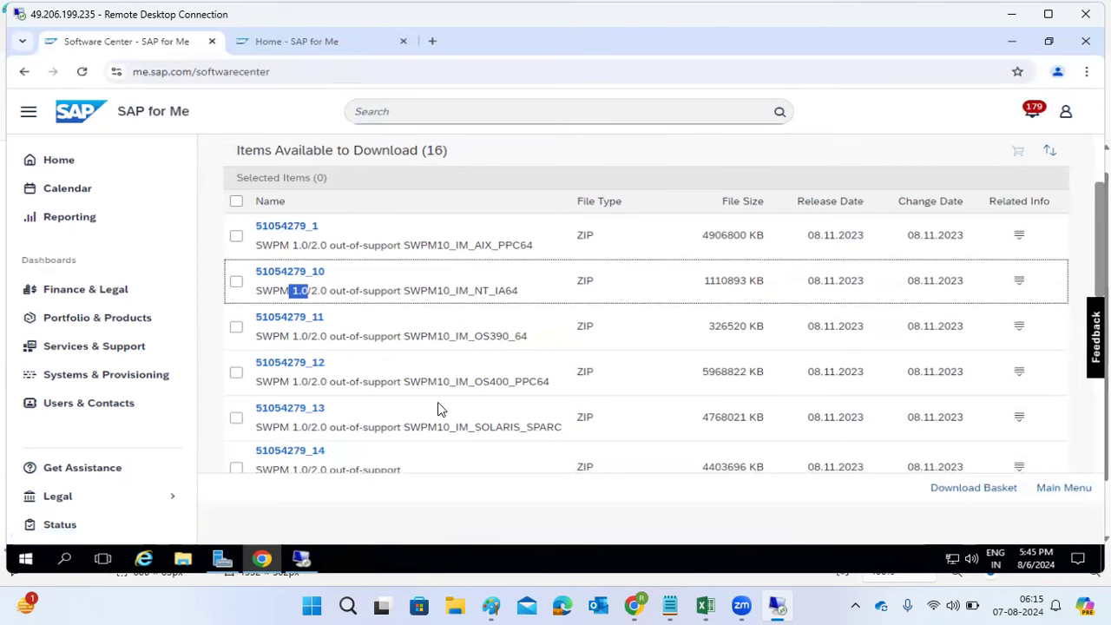
scroll(347, 299, down, 2)
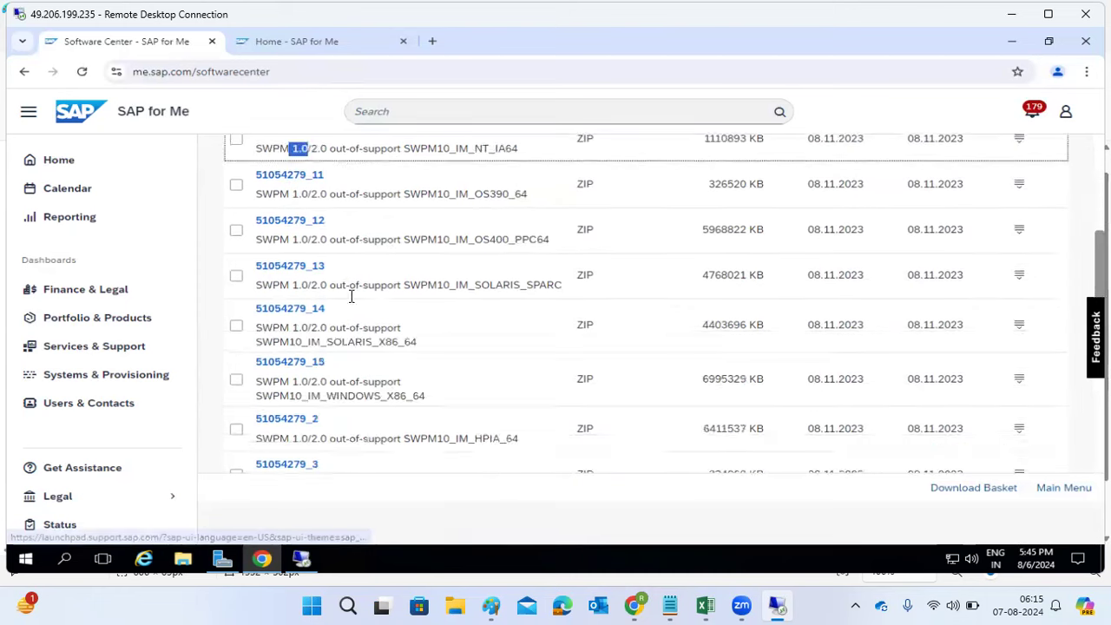
scroll(352, 296, up, 4)
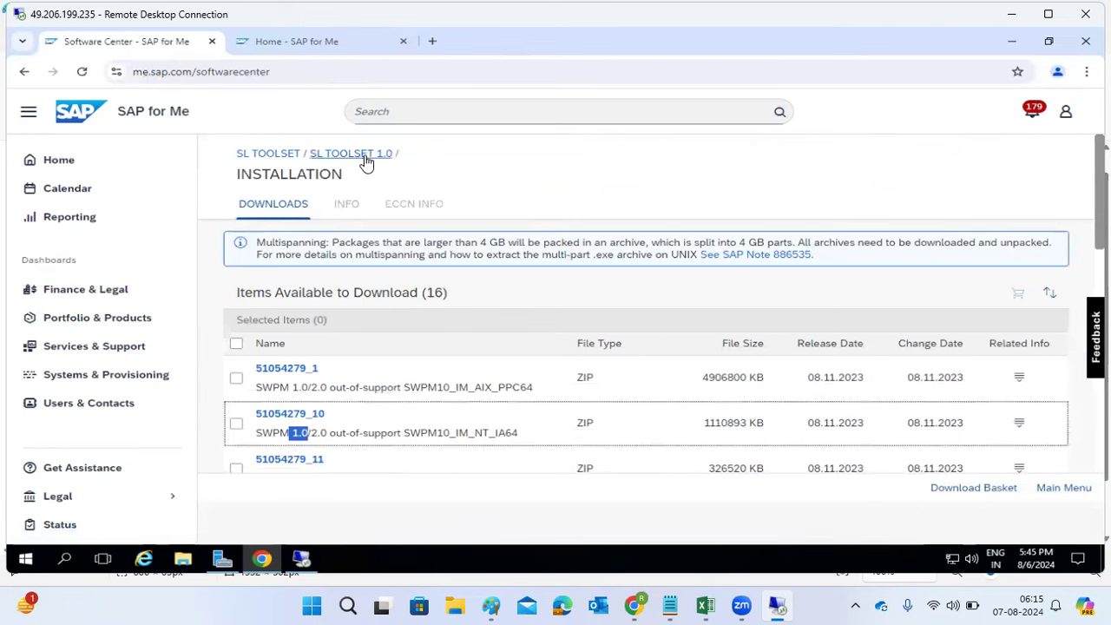
click(365, 154)
Step: Use the breadcrumbs and Back to reach the SL TOOLSET overview listing SL TOOLSET 1.0
click(282, 154)
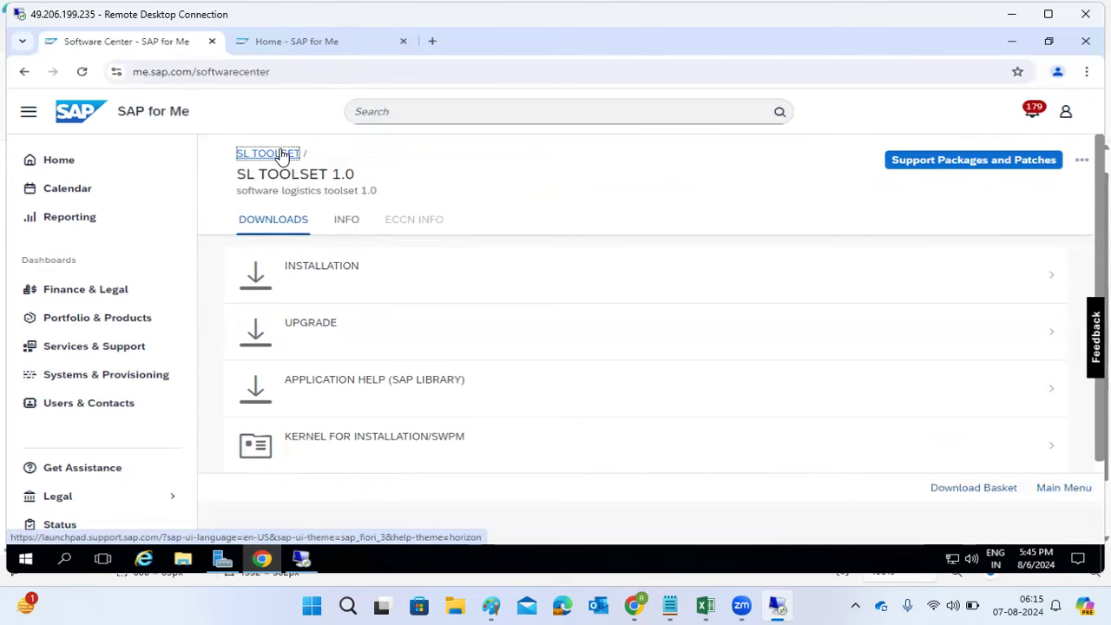
click(268, 153)
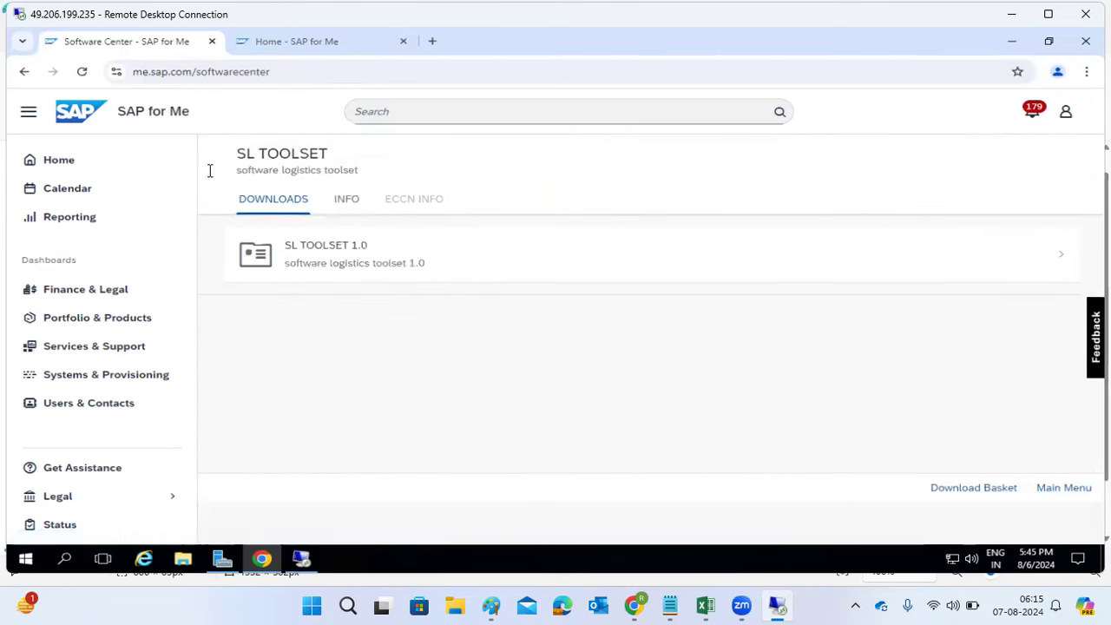
click(23, 73)
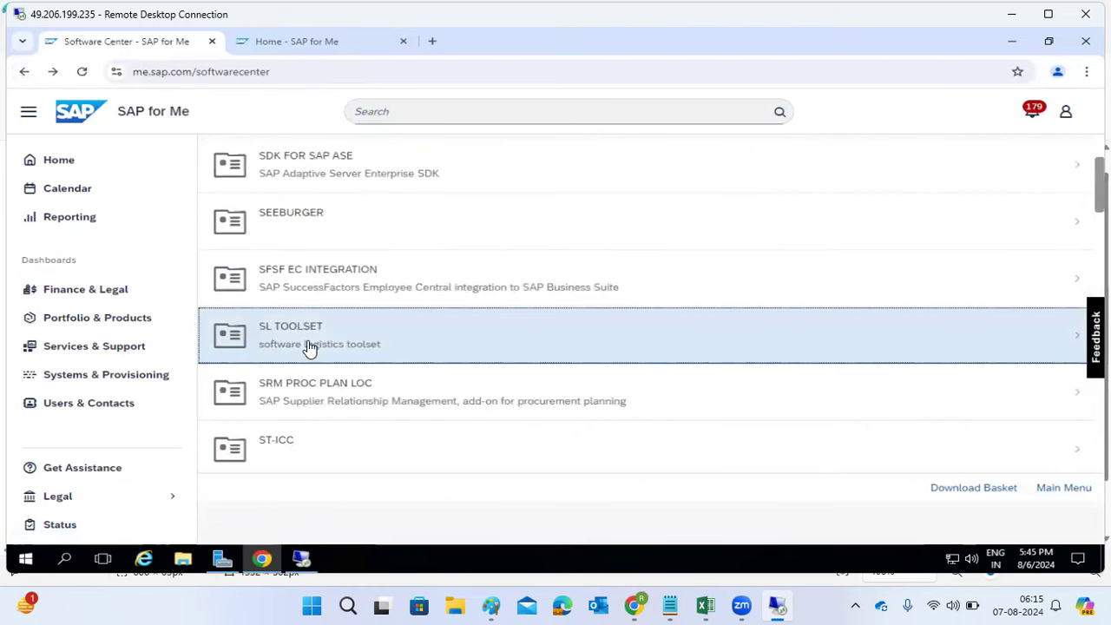
click(308, 347)
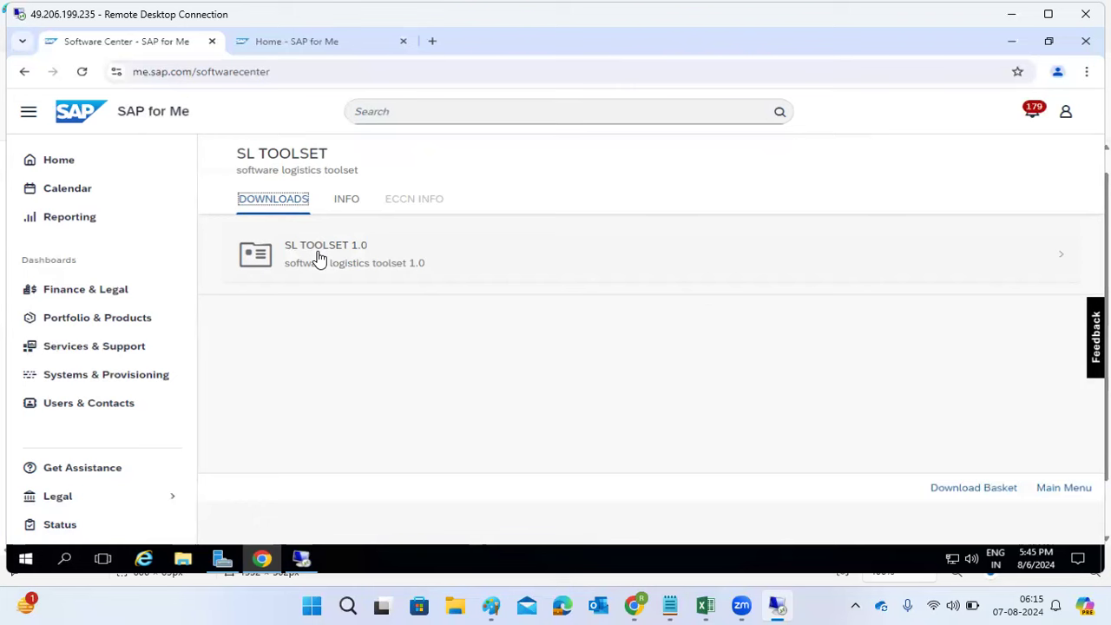
Step: Reopen the SL TOOLSET 1.0 Installation list, then navigate back to the Download Software page
click(319, 259)
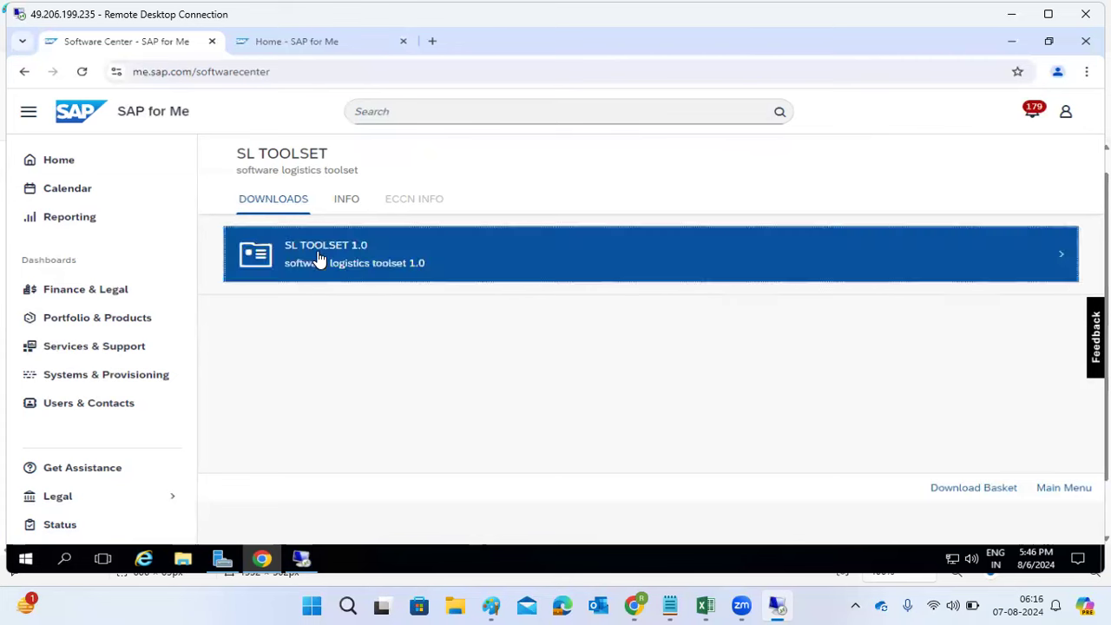
click(322, 262)
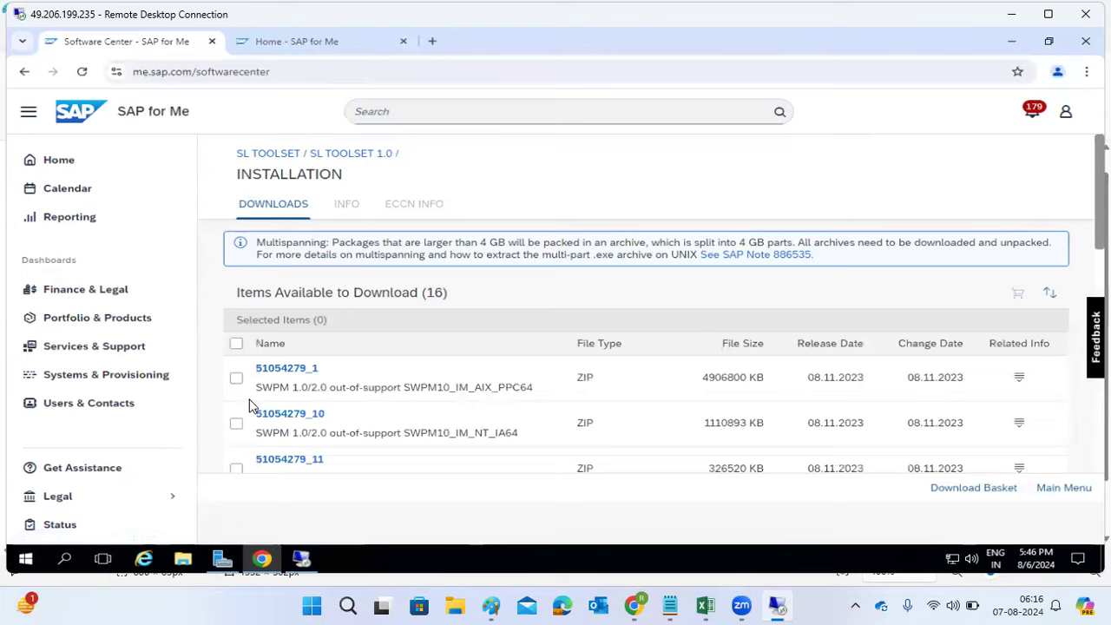
scroll(277, 409, down, 5)
scroll(276, 415, down, 3)
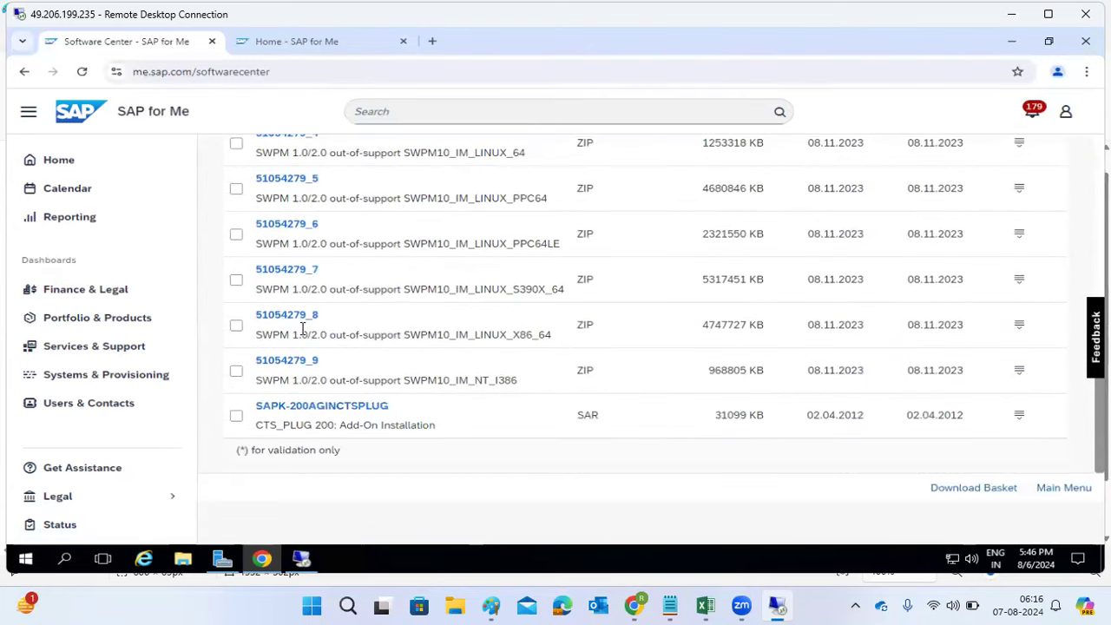
scroll(308, 328, up, 5)
scroll(320, 332, up, 3)
scroll(322, 330, up, 1)
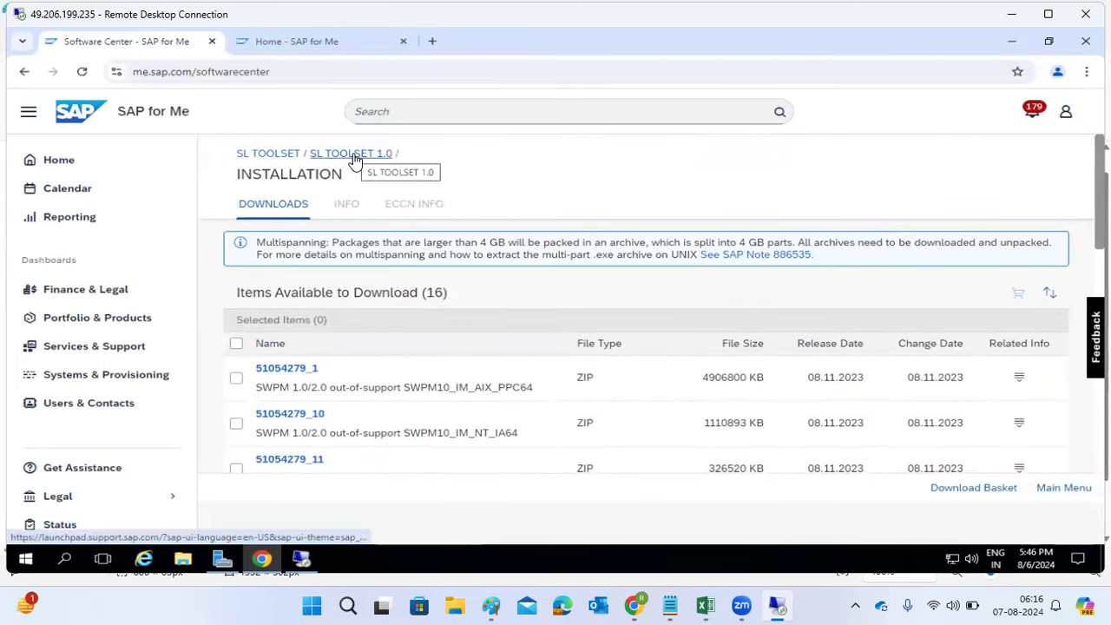
click(286, 154)
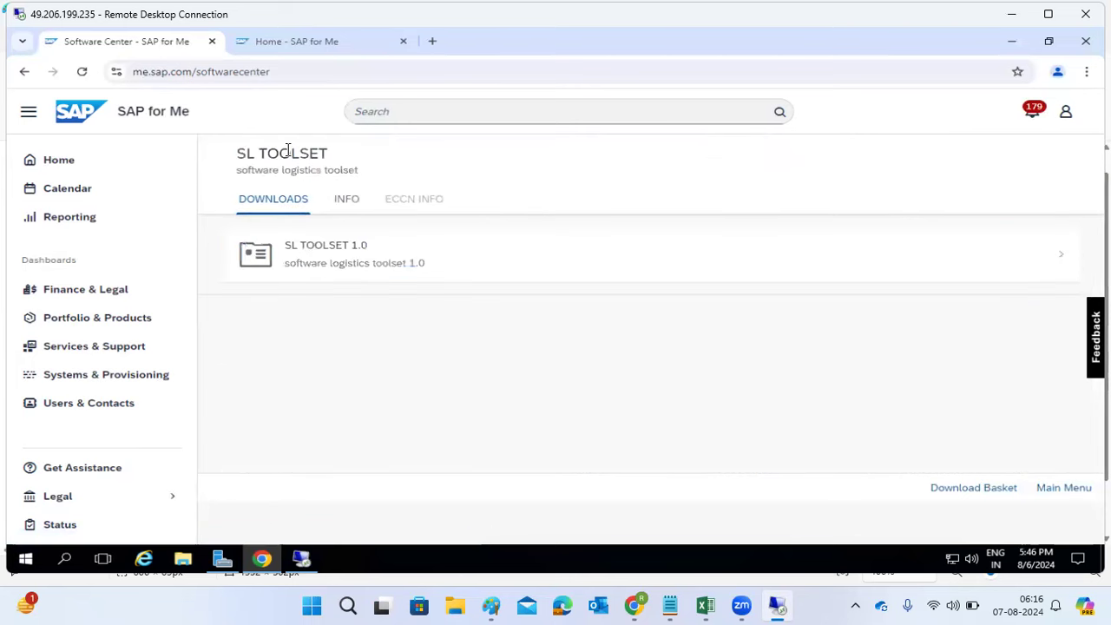
click(25, 75)
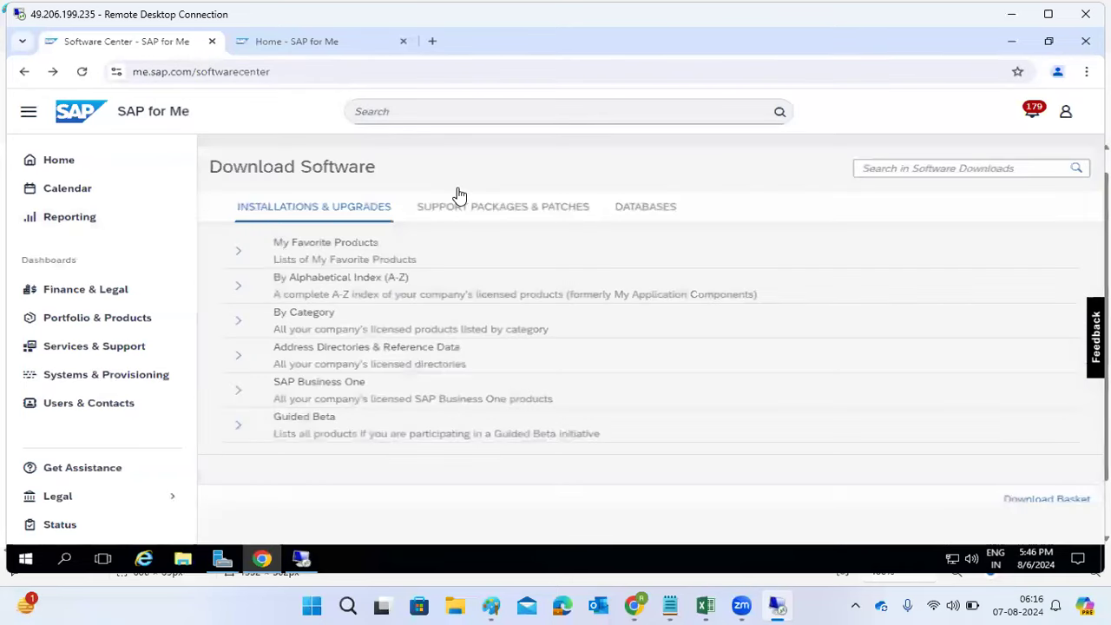
Step: Expand the A-Z index, choose letter E and open SAP ERP
click(241, 298)
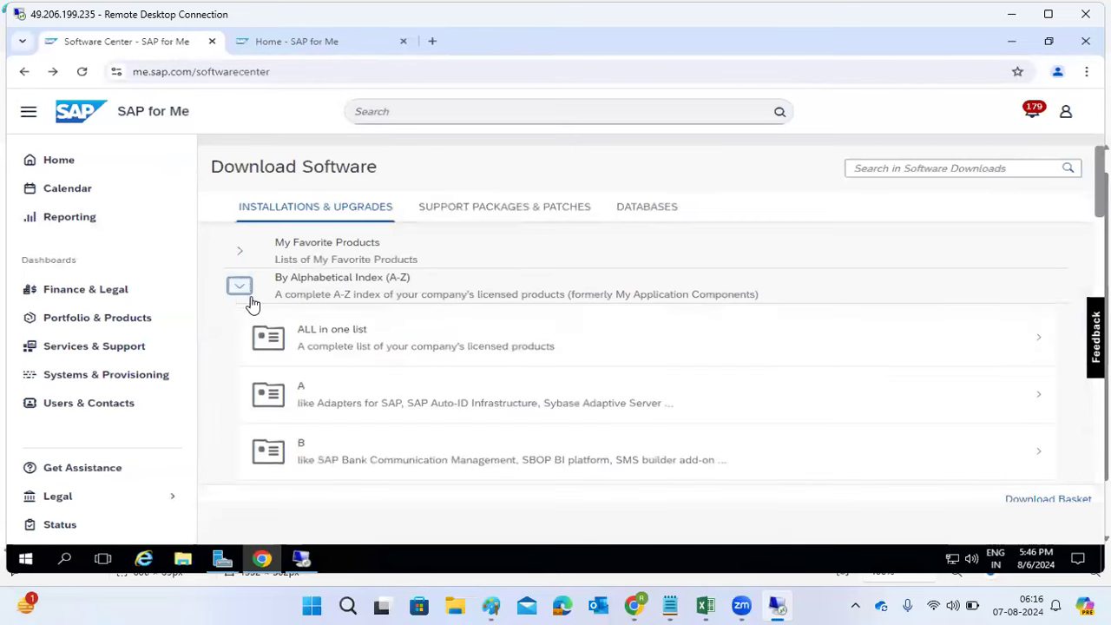
scroll(417, 395, down, 1)
scroll(417, 395, down, 2)
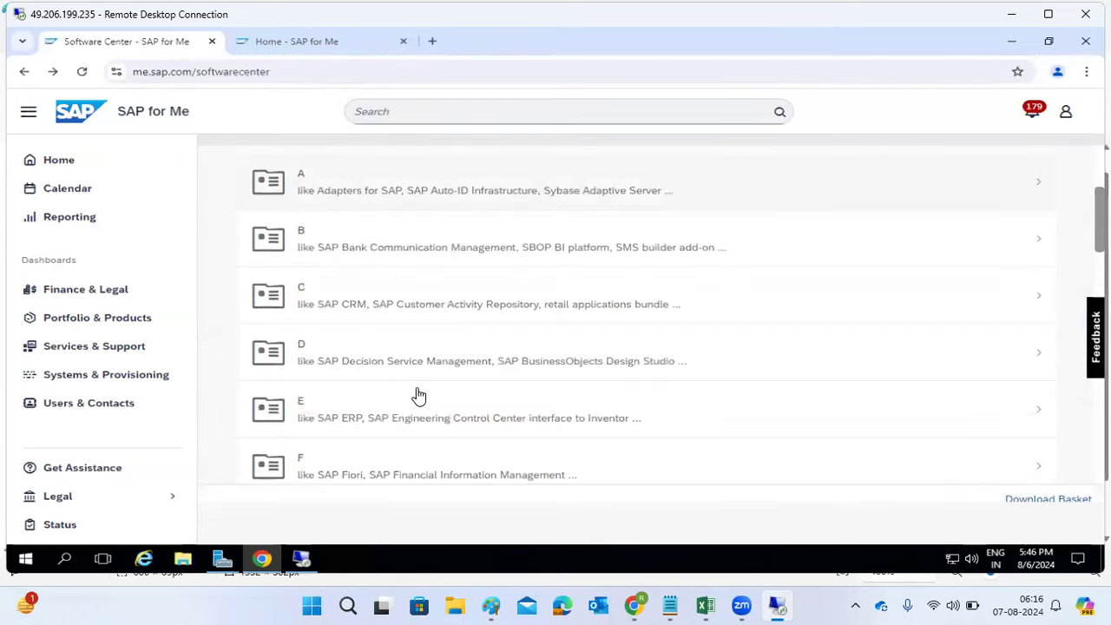
click(310, 412)
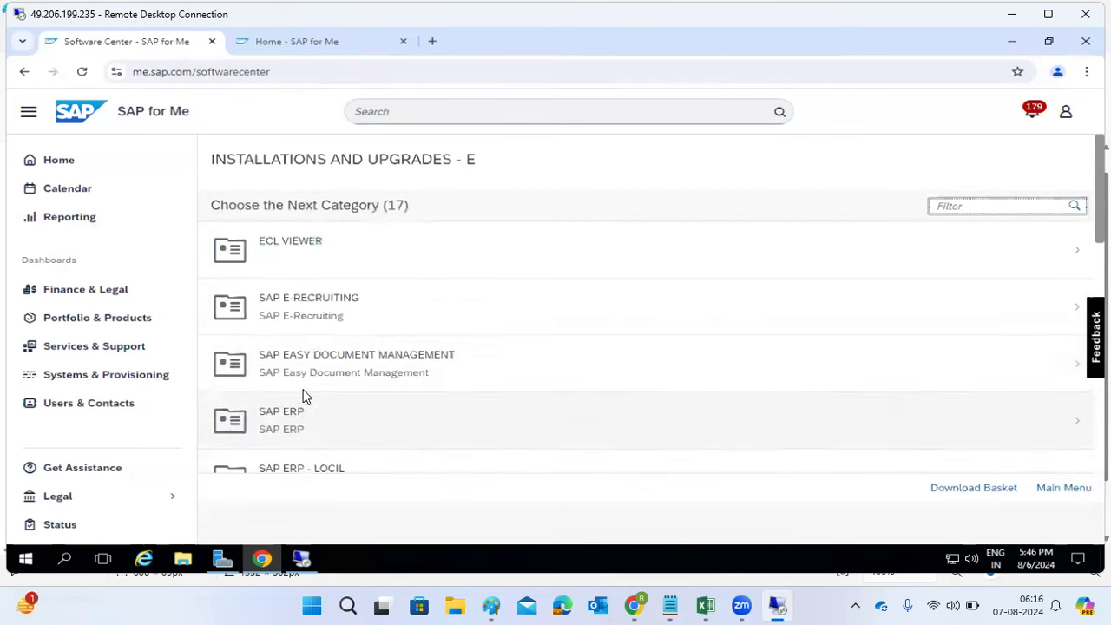
scroll(349, 314, down, 1)
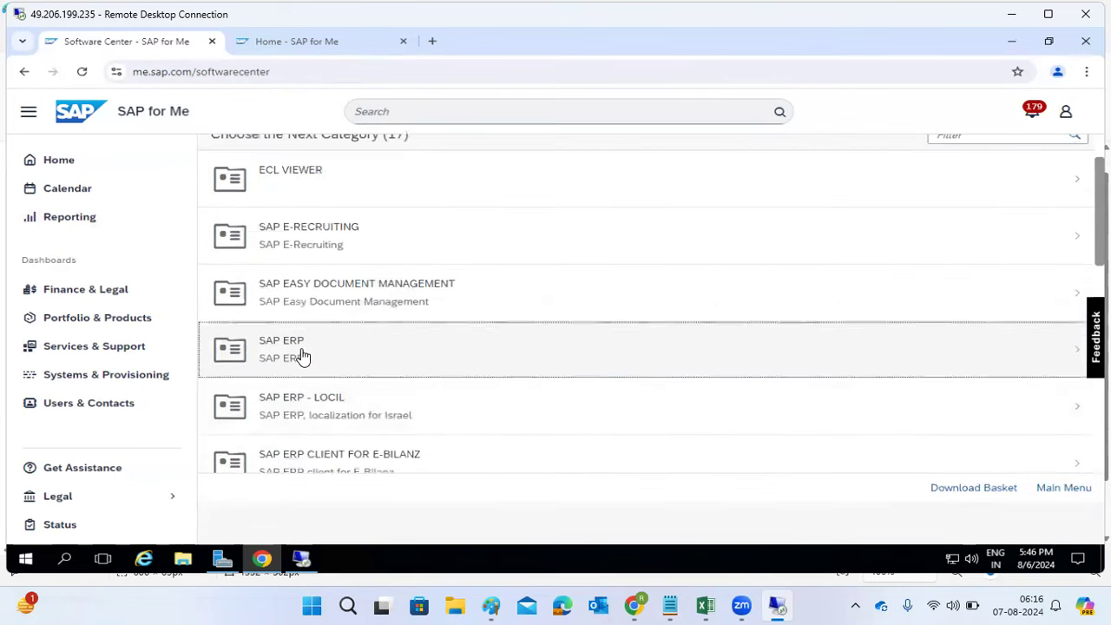
click(303, 357)
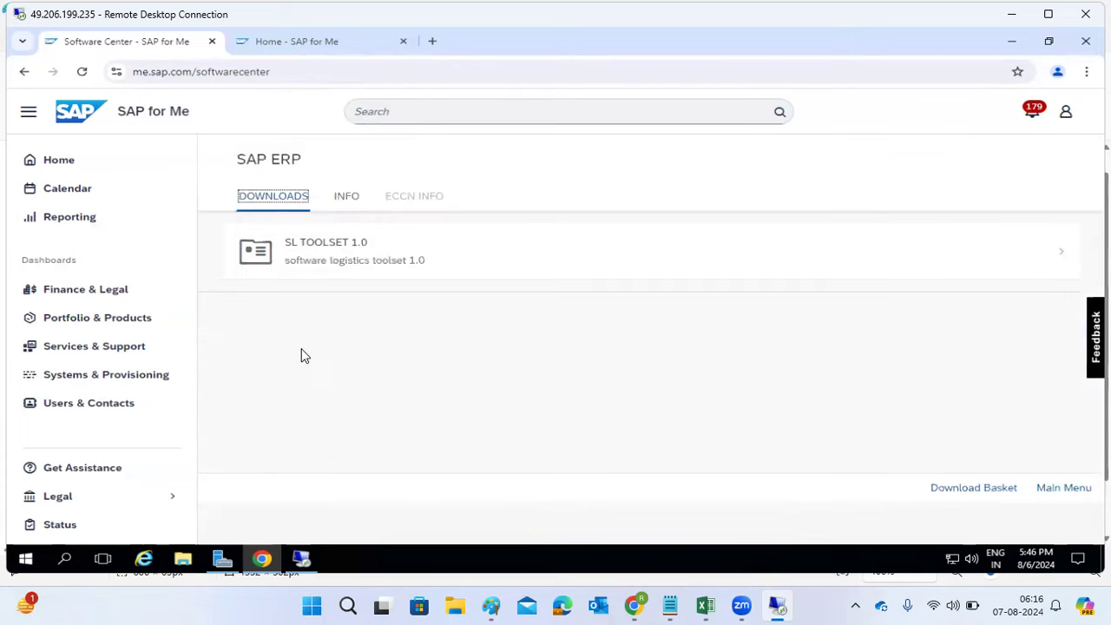
Step: Open the SAP ERP enhancement packages showing EHP2 through EHP8, then switch to the Paint notes
click(331, 310)
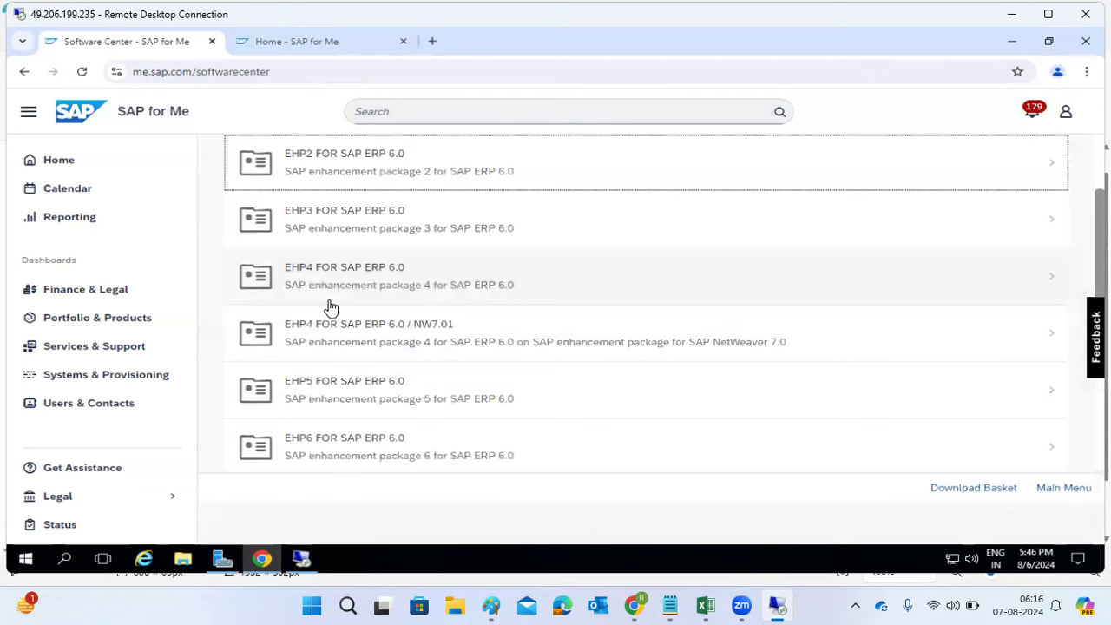
scroll(375, 314, up, 2)
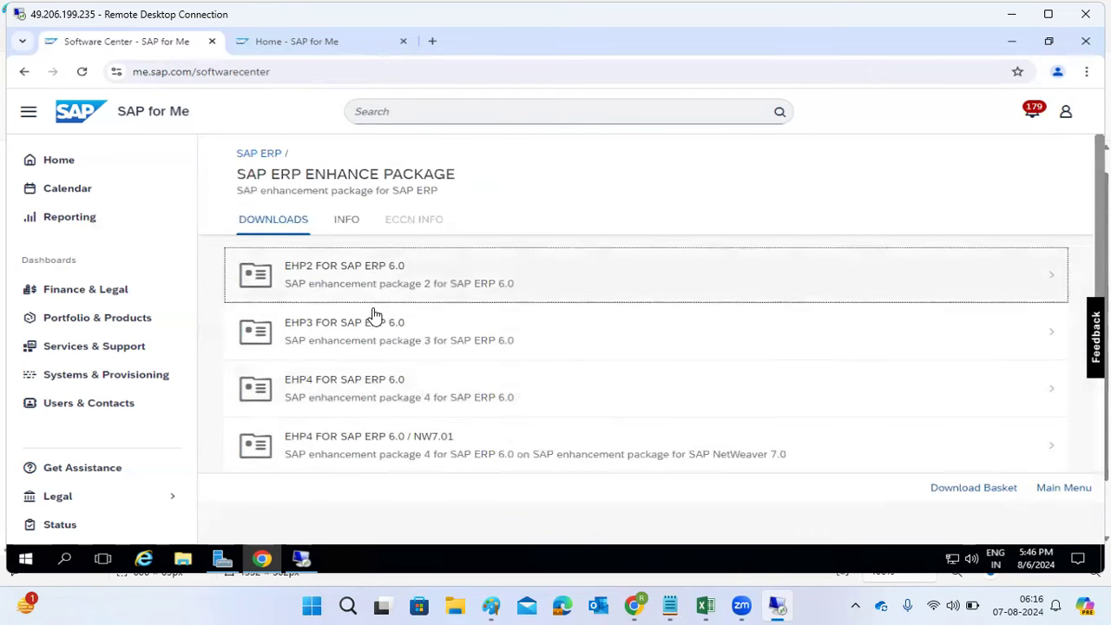
scroll(375, 314, down, 5)
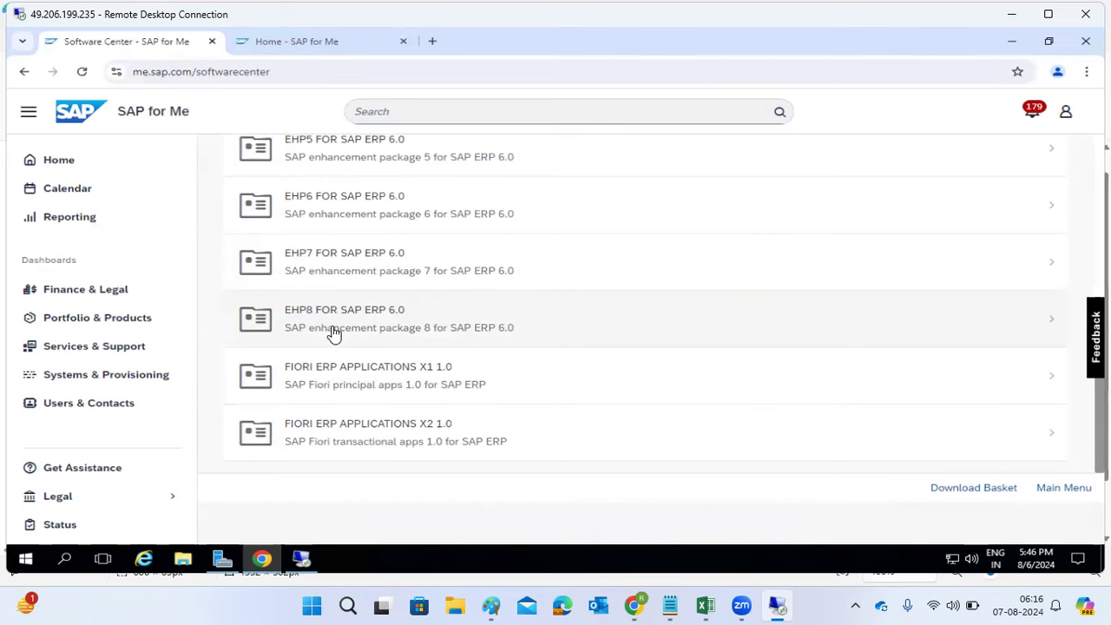
click(492, 607)
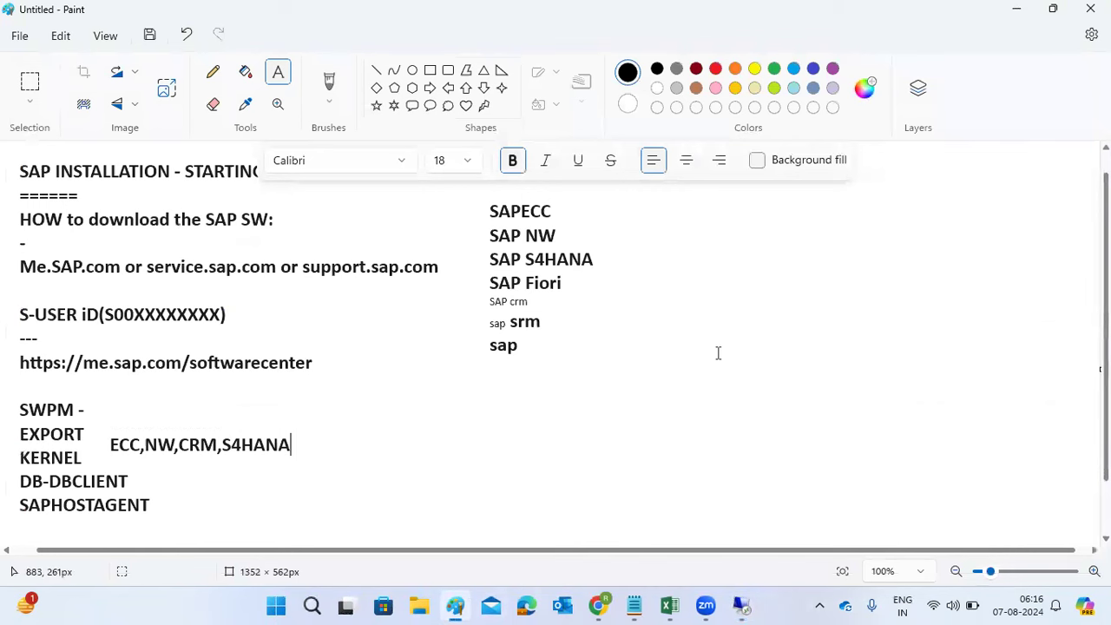
Step: Add a text box reading SAP ECC, ECC 5.0, ECC 6.0, ECC 6.0 EHP1 on separate lines
drag(619, 203, 1075, 527)
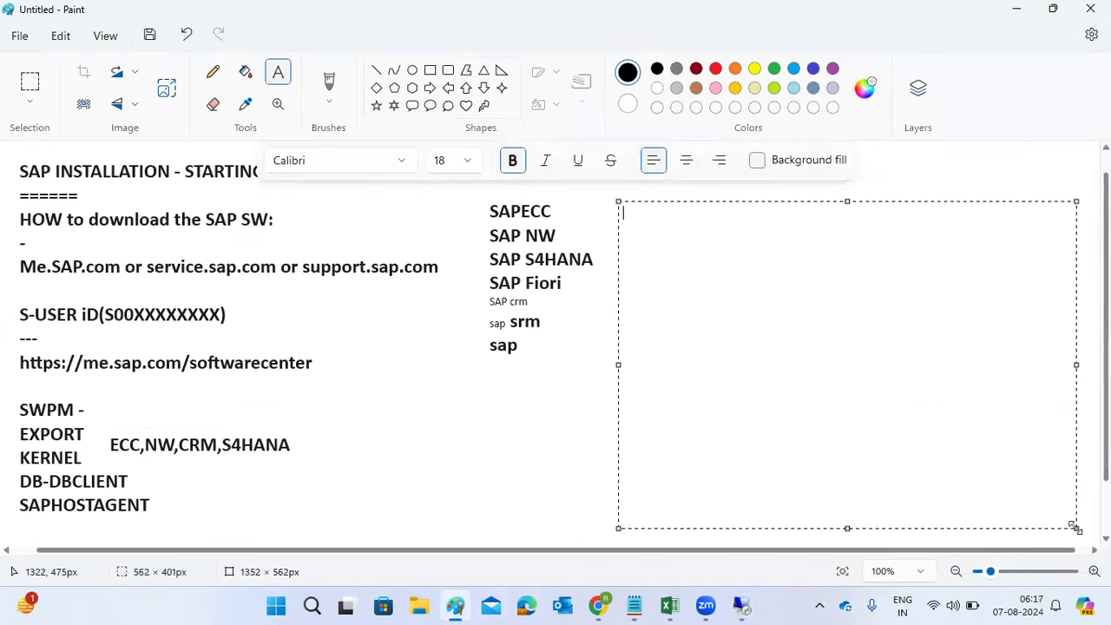
text(SAP ECC)
key(Return)
key(Return)
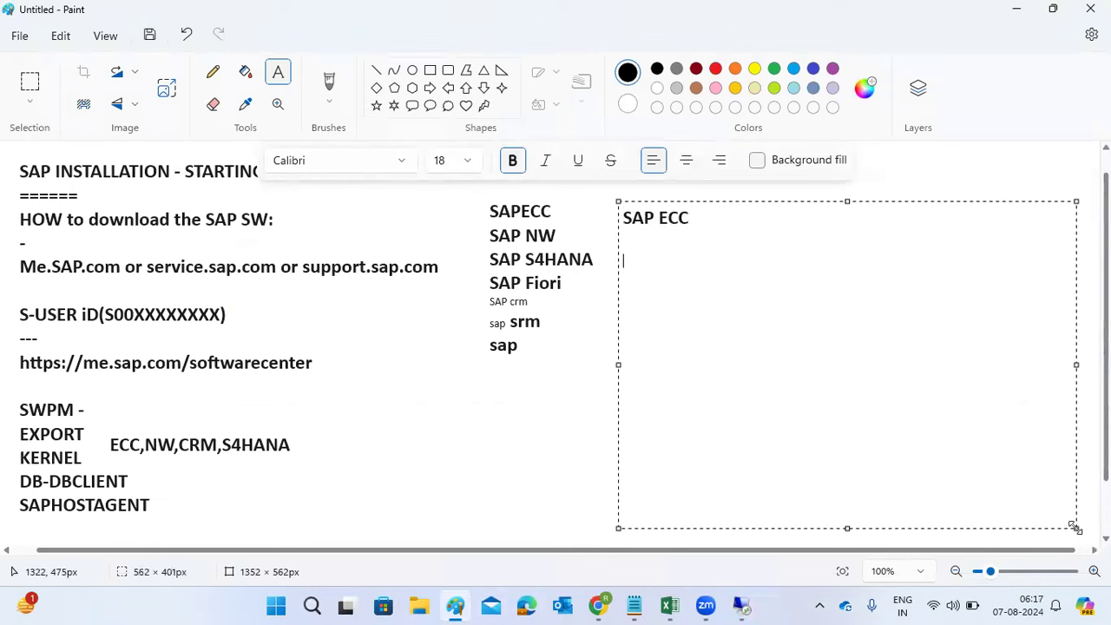
text(ECC 5.0)
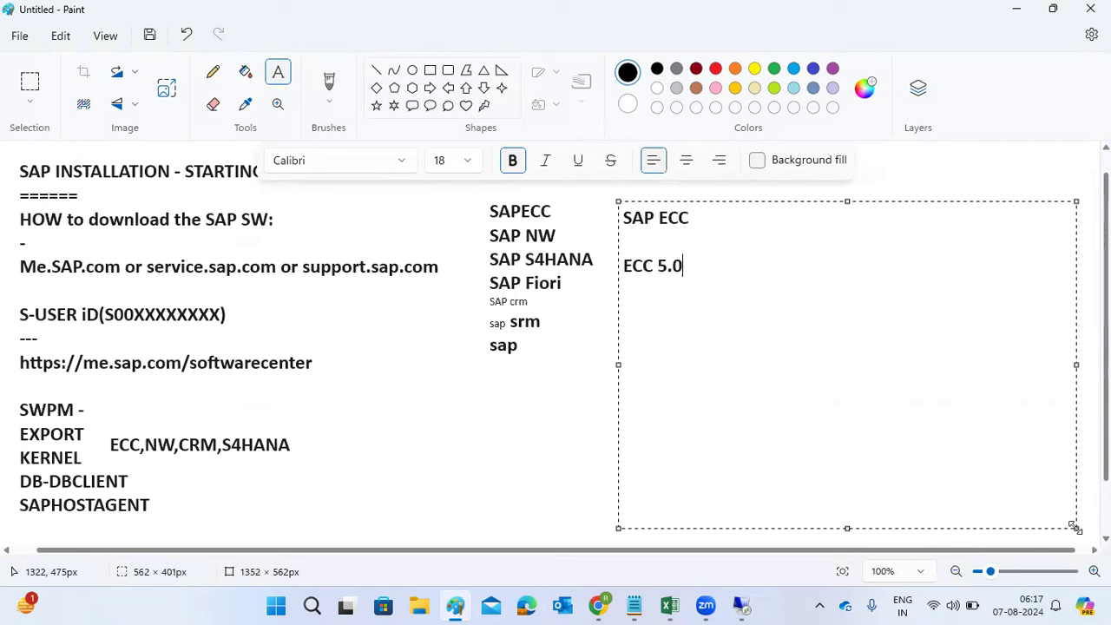
key(Return)
text(ECC 6.0)
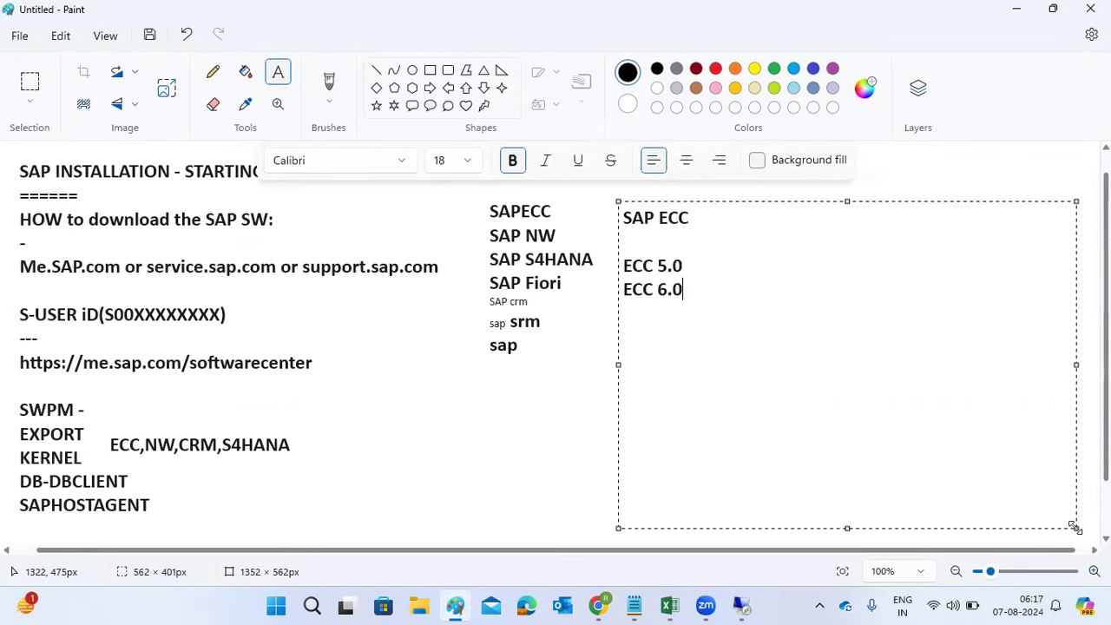
key(Return)
text(ECC 6.0 EP)
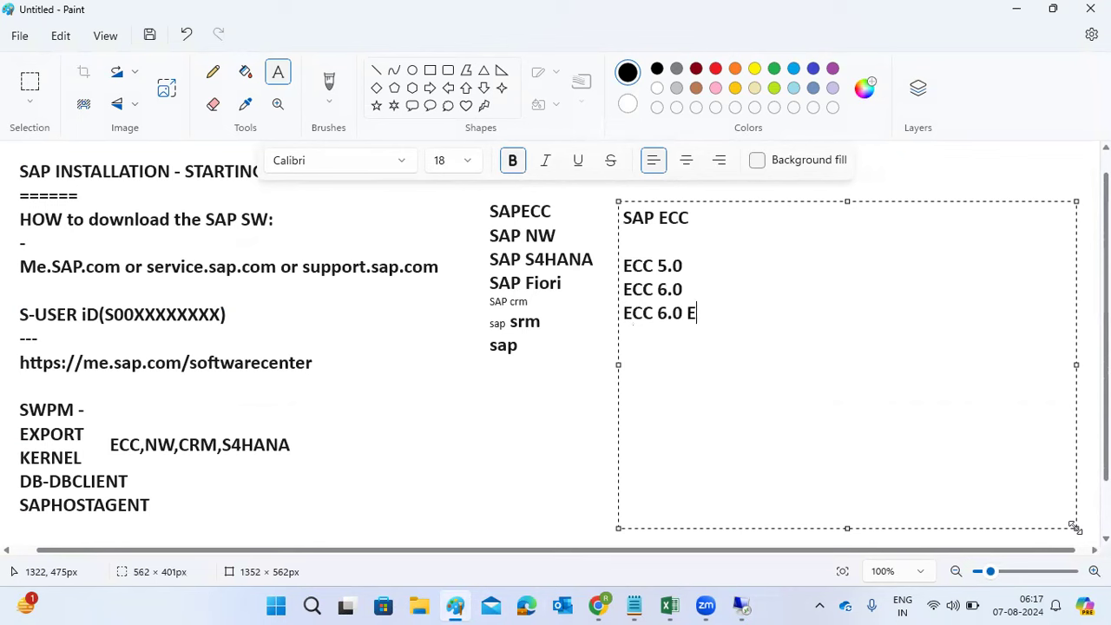
key(BackSpace)
text(HP1)
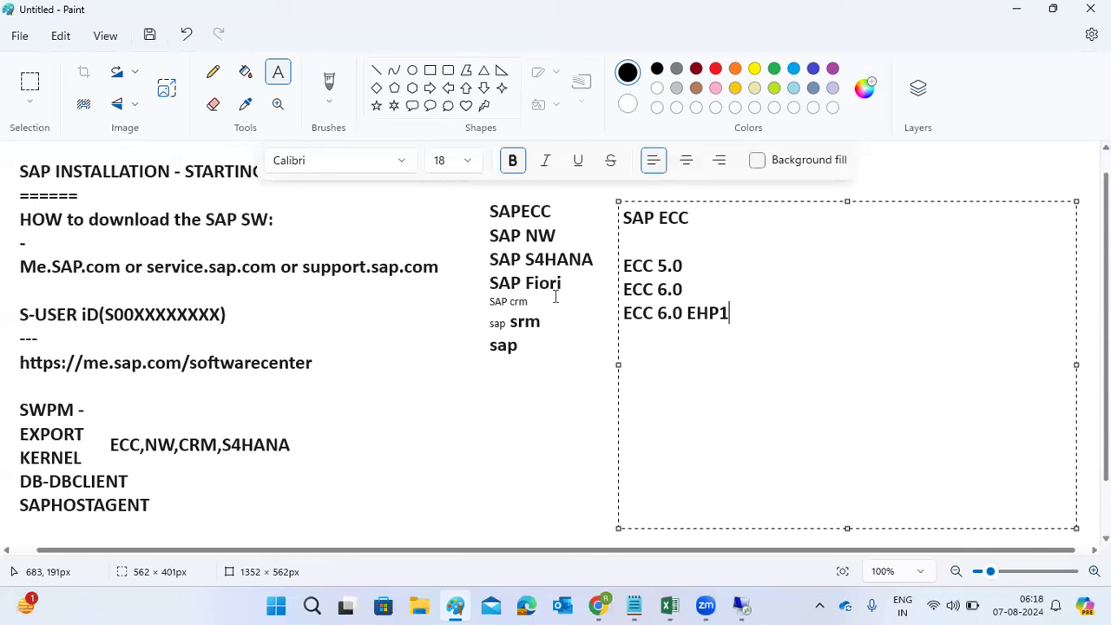
Step: Copy the ECC 6.0 EHP1 line and add renumbered lines ECC 6.0 EHP2, EHP3 and EHP4
drag(772, 315, 618, 327)
key(ctrl+c)
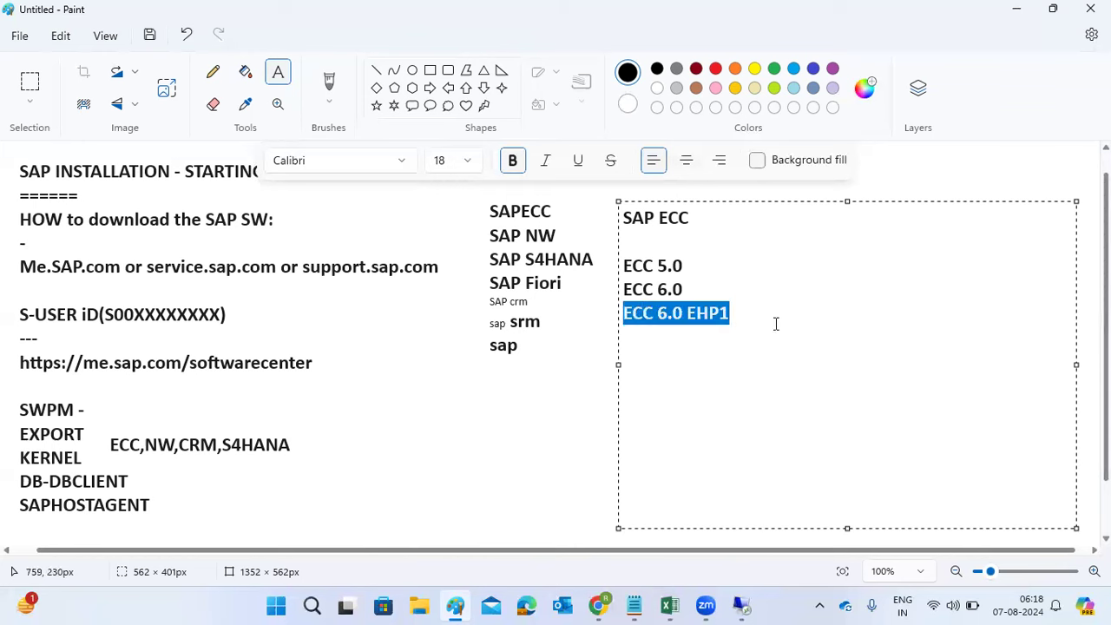
click(763, 317)
key(Return)
key(ctrl+v)
key(BackSpace)
text(2)
key(Return)
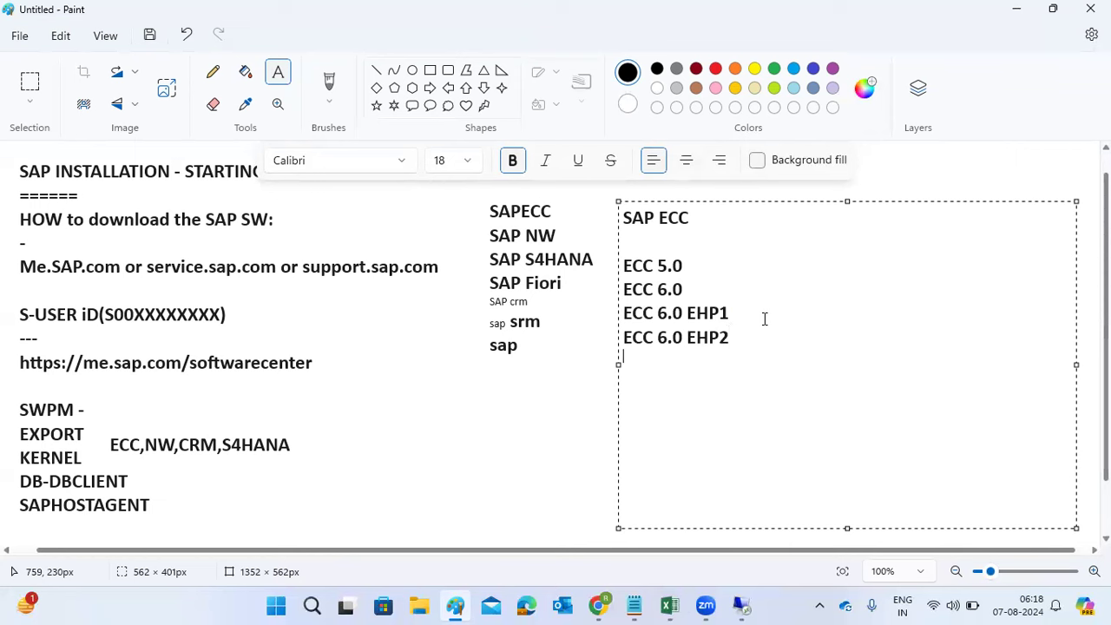
key(ctrl+v)
key(BackSpace)
text(3)
key(Return)
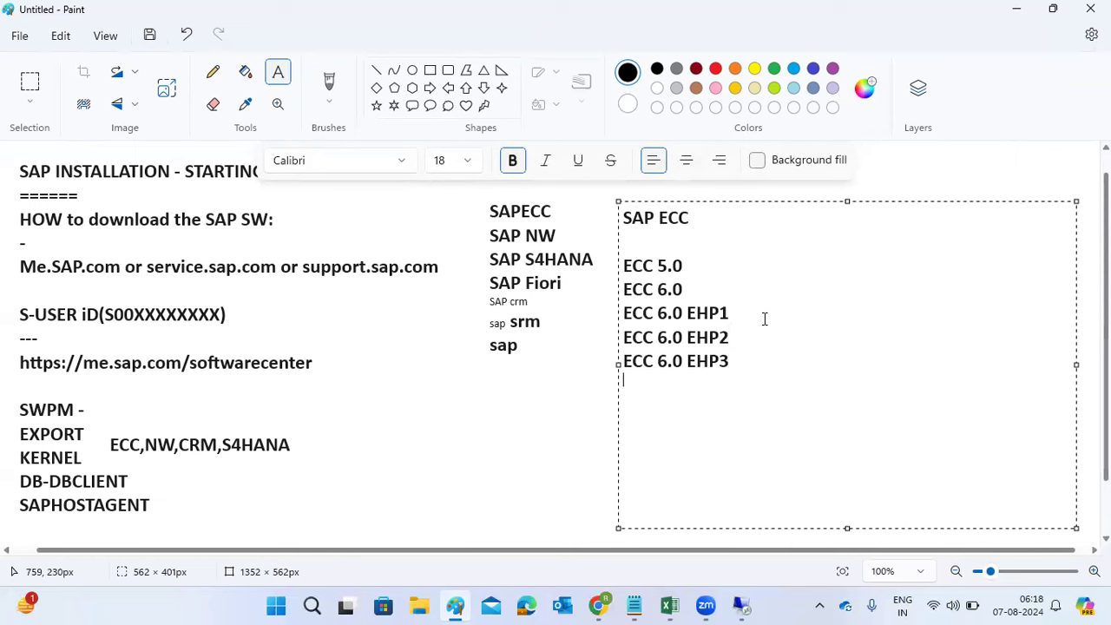
key(ctrl+v)
key(BackSpace)
text(4)
Step: Add lines ECC 6.0 EHP5, EHP6, EHP7 and EHP8, marking EHP8 as '-latest'
key(Return)
key(ctrl+v)
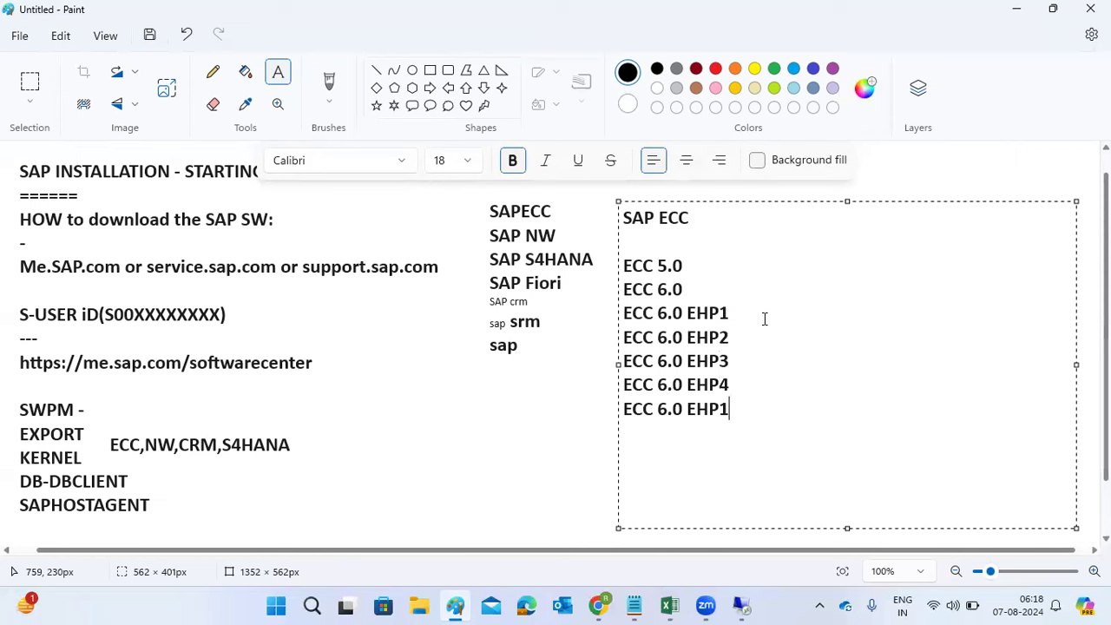
key(BackSpace)
text(5)
key(Return)
key(ctrl+v)
key(BackSpace)
text(6)
key(Return)
key(ctrl+v)
key(BackSpace)
text(7)
key(Return)
key(ctrl+v)
key(BackSpace)
text(8 -lates)
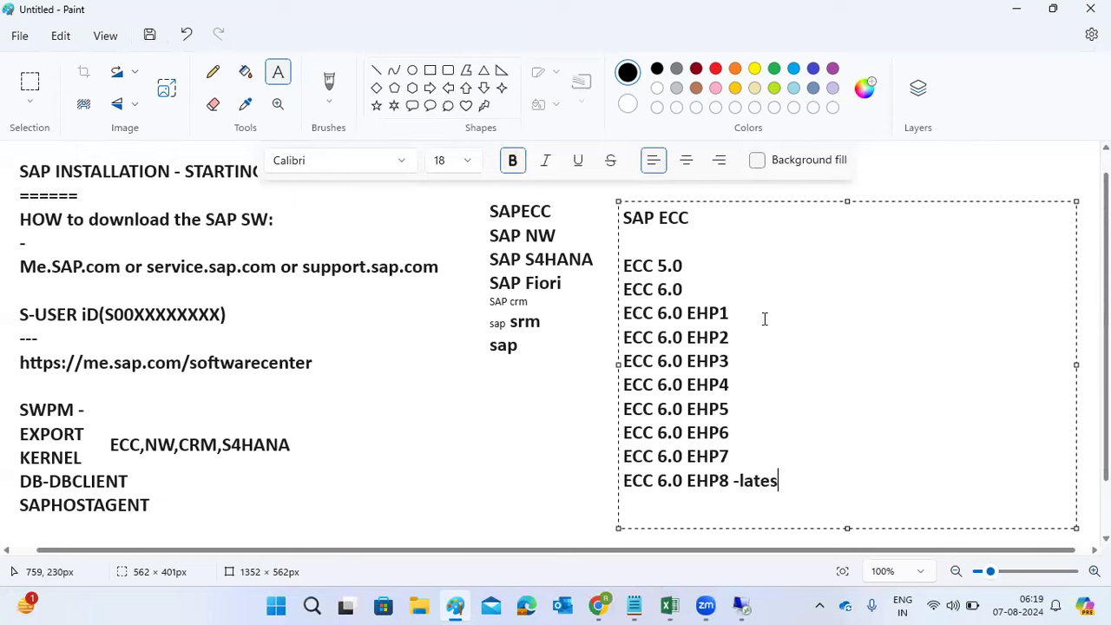
text(t an hey)
Step: Erase the stray characters typed after the EHP8 note and the EHP1 line
key(BackSpace)
key(BackSpace)
key(BackSpace)
text(so)
key(BackSpace)
click(765, 319)
text(opp)
key(BackSpace)
key(BackSpace)
key(BackSpace)
Step: Commit the version list and add a note 'ENterprise core component' right of SAP ECC
click(528, 423)
mouse_move(770, 198)
mouse_down()
mouse_move(867, 309)
mouse_move(1082, 328)
mouse_up()
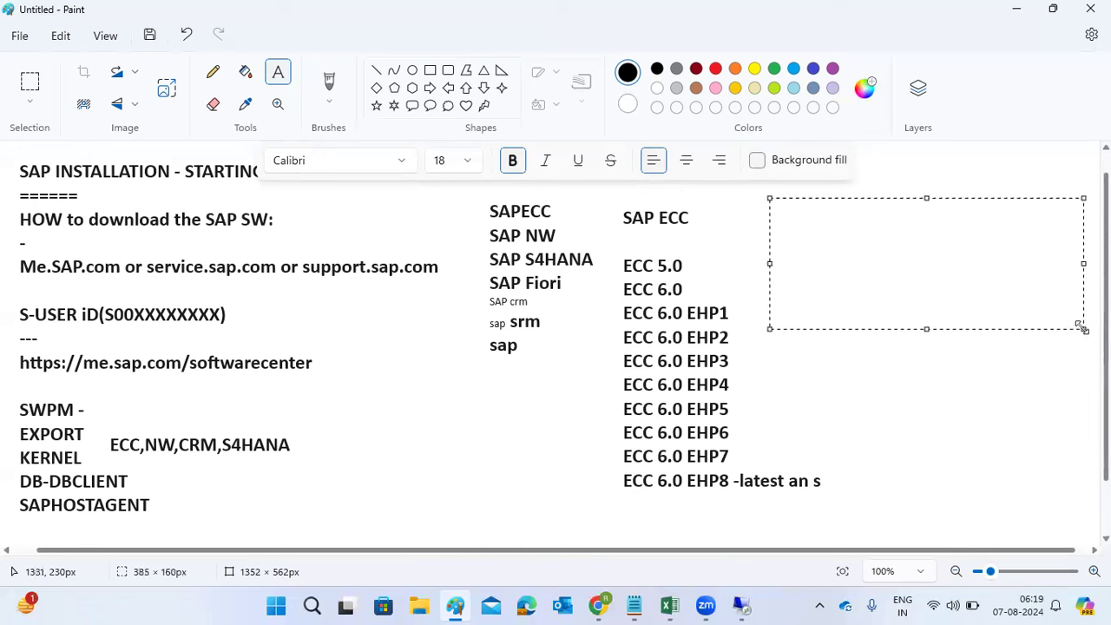
text(ENterprise core component)
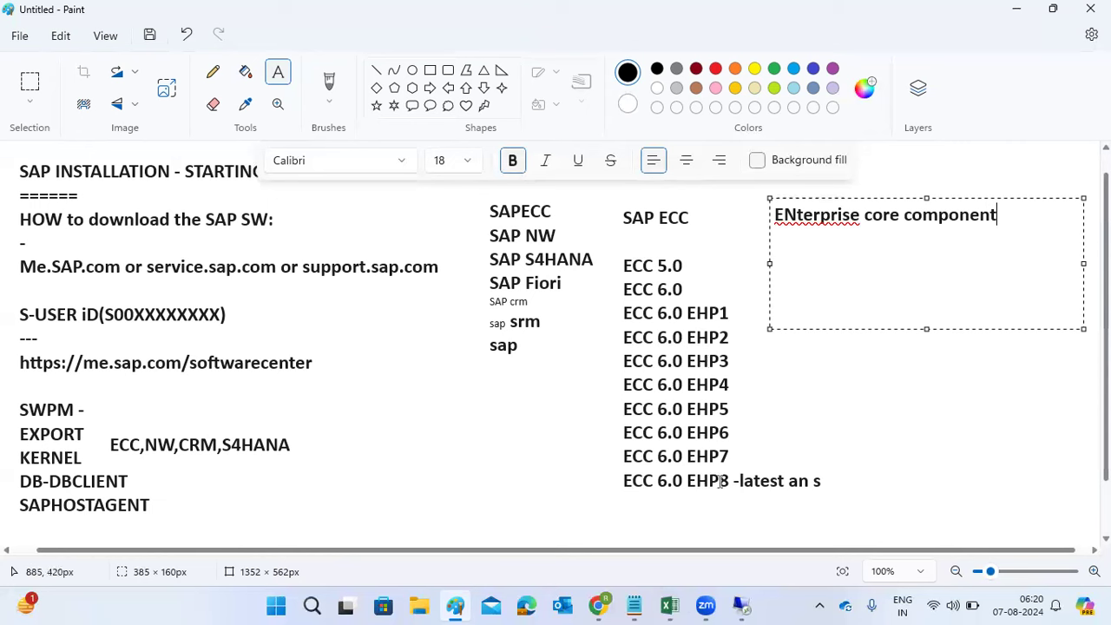
click(829, 484)
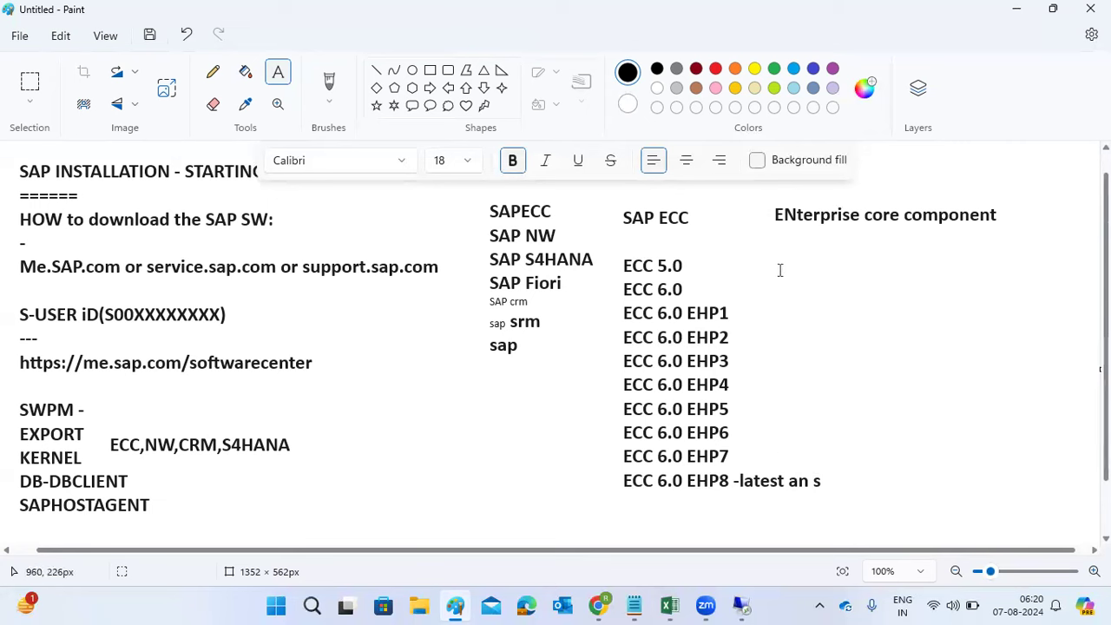
Step: Create a text box below the note with lines S4HANA 2023 and S4HANA 2022
click(770, 242)
click(793, 294)
drag(769, 251, 1069, 454)
text(S)
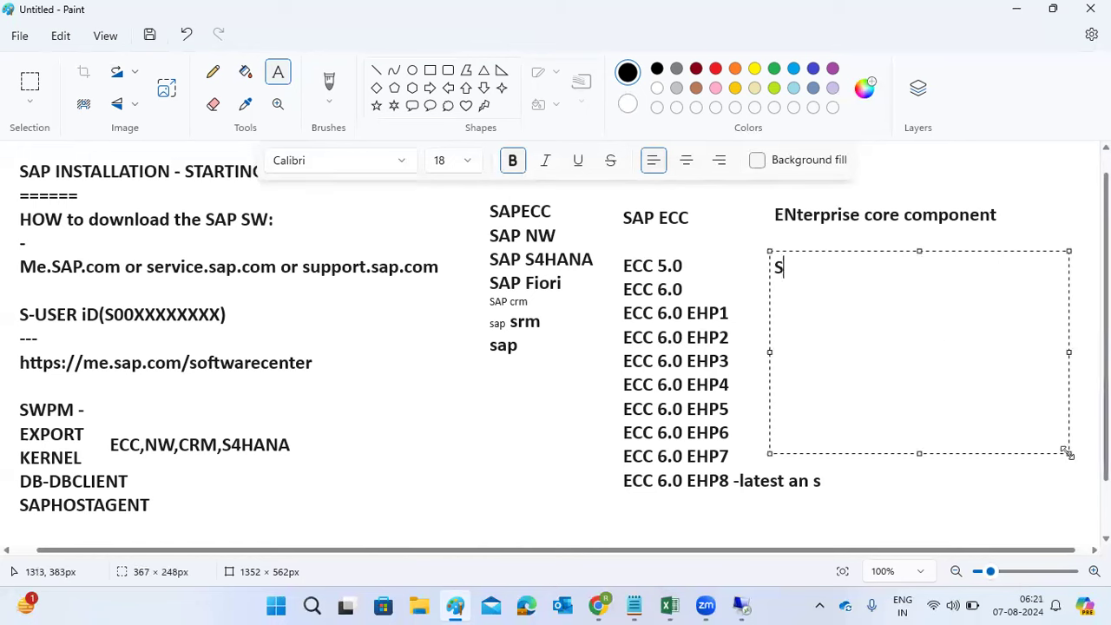
text(4HANA)
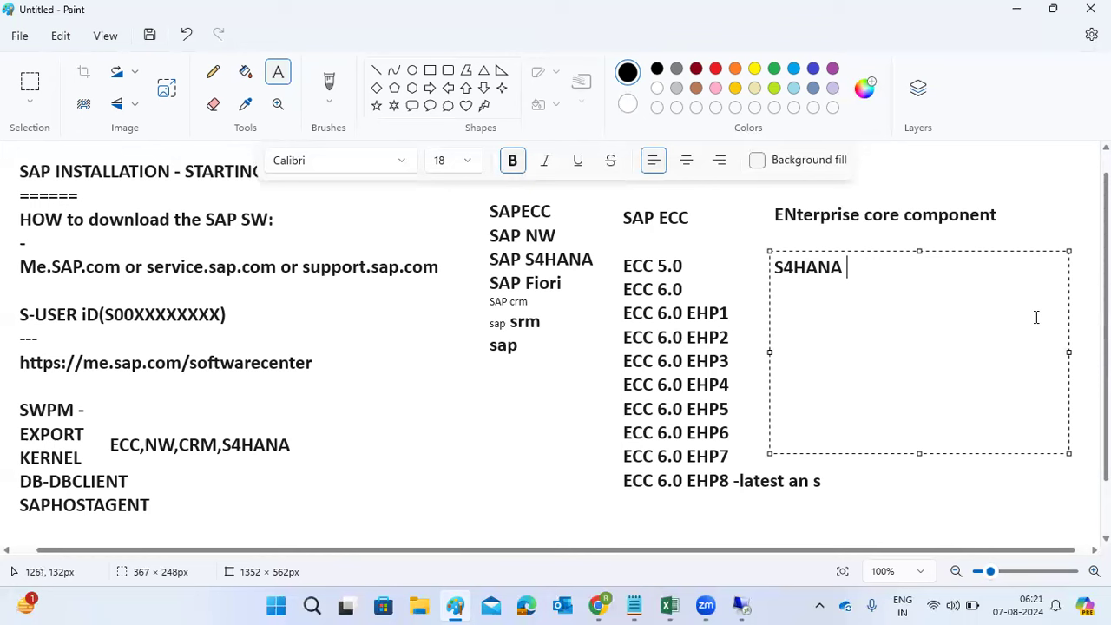
text(2023)
key(Return)
text(S4HANA )
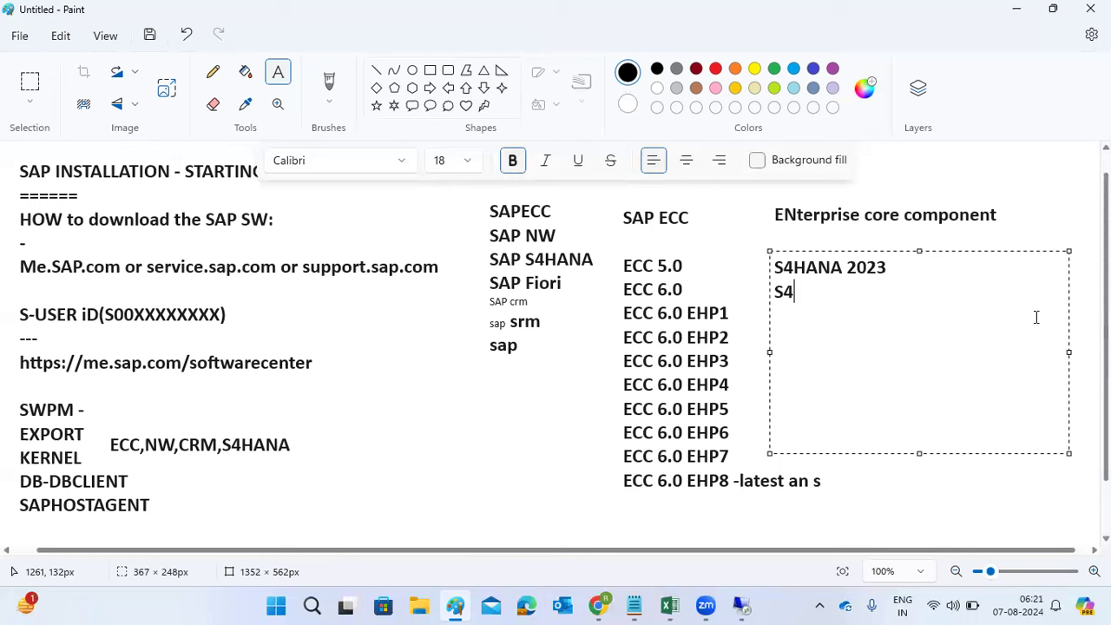
text(2022)
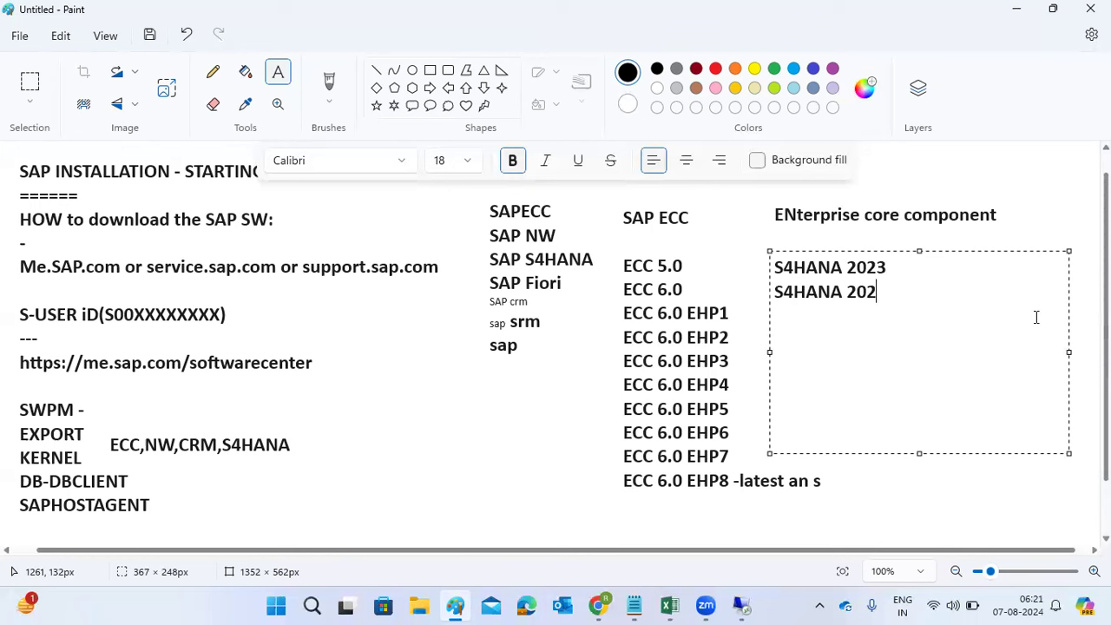
key(Return)
Step: Add S4HANA 2021 and S4HANA 2020 by copying and renumbering the S4HANA 2022 line
key(ctrl+v)
key(BackSpace)
key(BackSpace)
key(BackSpace)
key(BackSpace)
key(BackSpace)
key(BackSpace)
key(BackSpace)
key(BackSpace)
key(BackSpace)
key(BackSpace)
key(BackSpace)
key(BackSpace)
drag(889, 293, 749, 292)
key(ctrl+c)
click(935, 301)
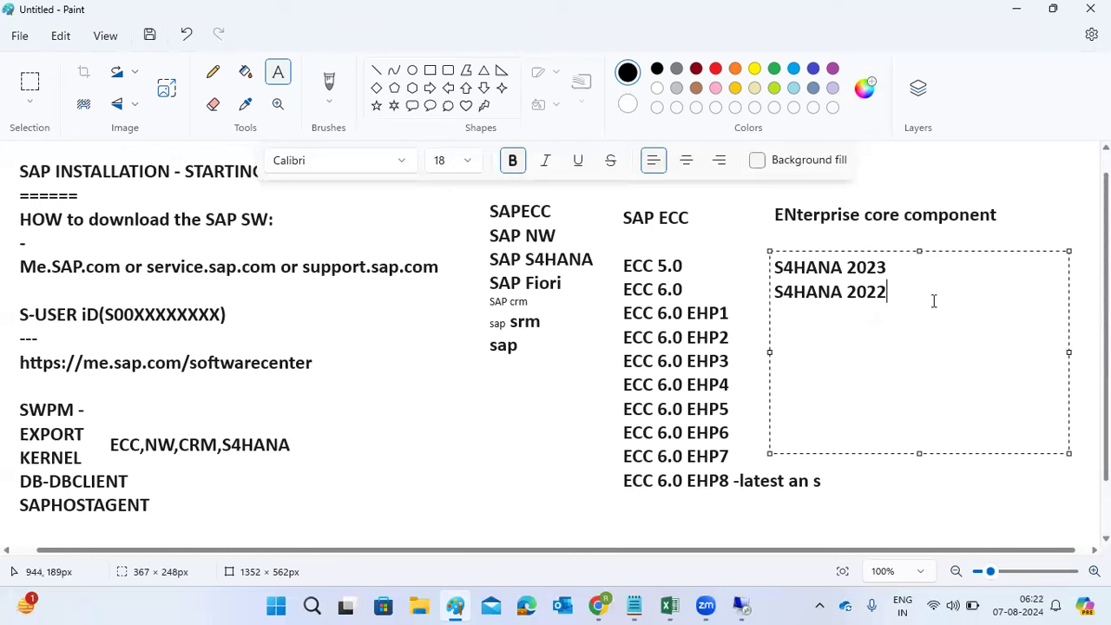
key(Return)
key(ctrl+v)
key(BackSpace)
text(1)
key(Return)
key(ctrl+v)
key(BackSpace)
text(0)
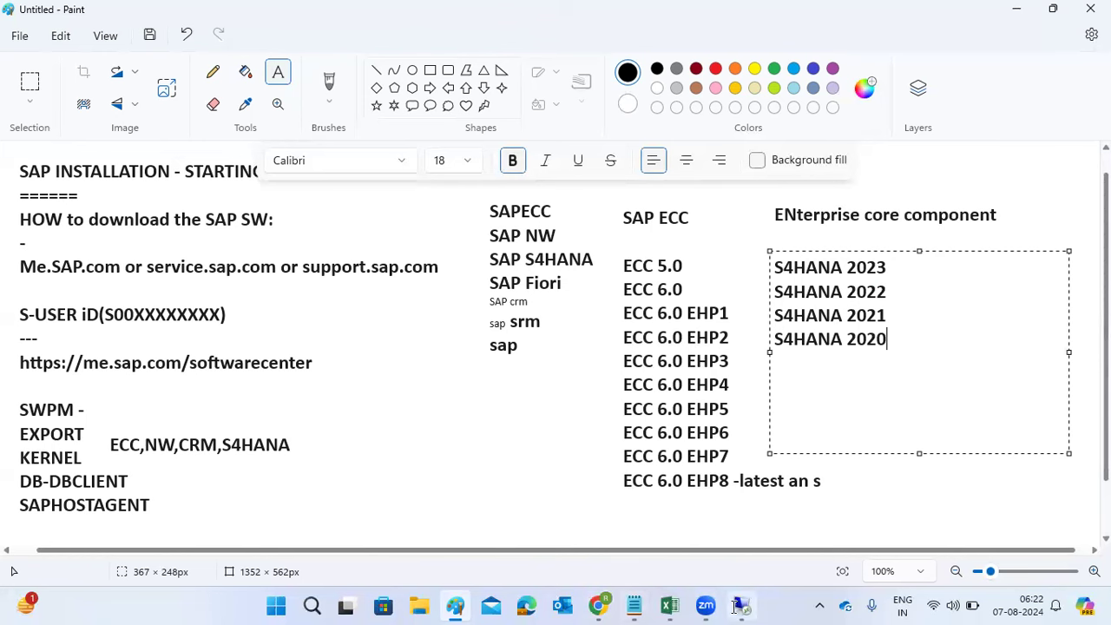
click(741, 606)
Step: Open the EHP8 FOR SAP ERP 6.0 Installation and Upgrade downloads and expand the database filter list
click(347, 389)
scroll(340, 360, down, 3)
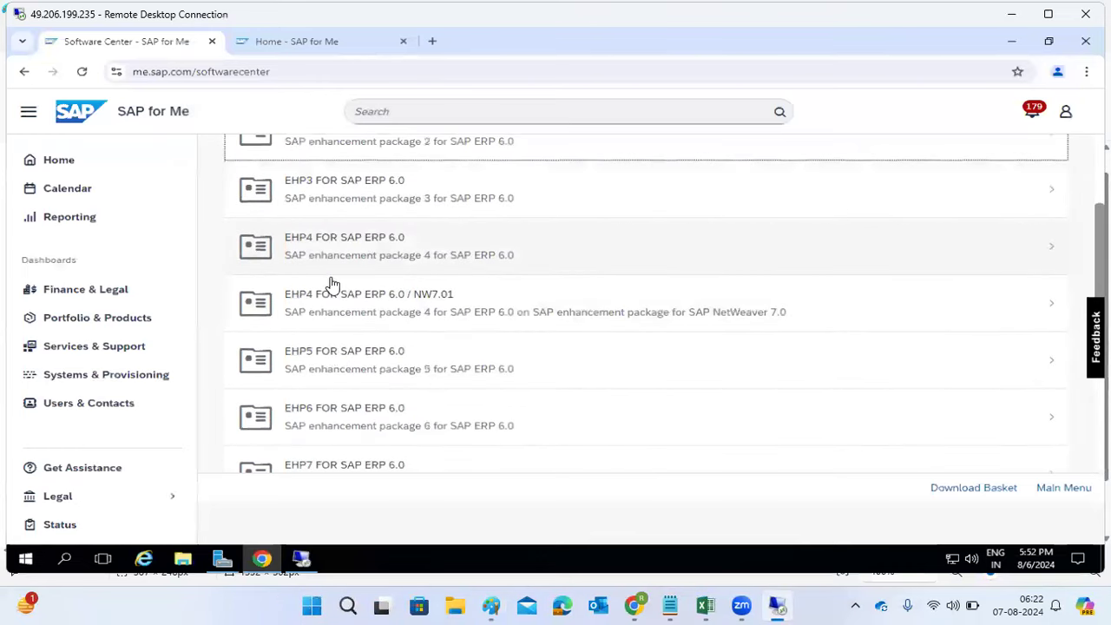
scroll(339, 403, down, 3)
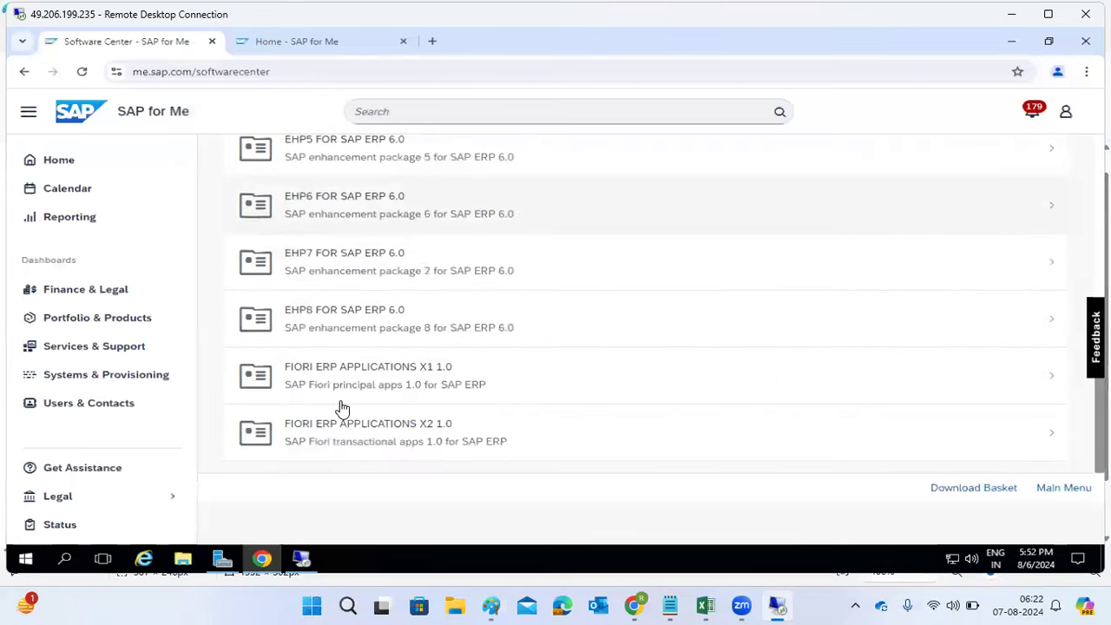
click(322, 308)
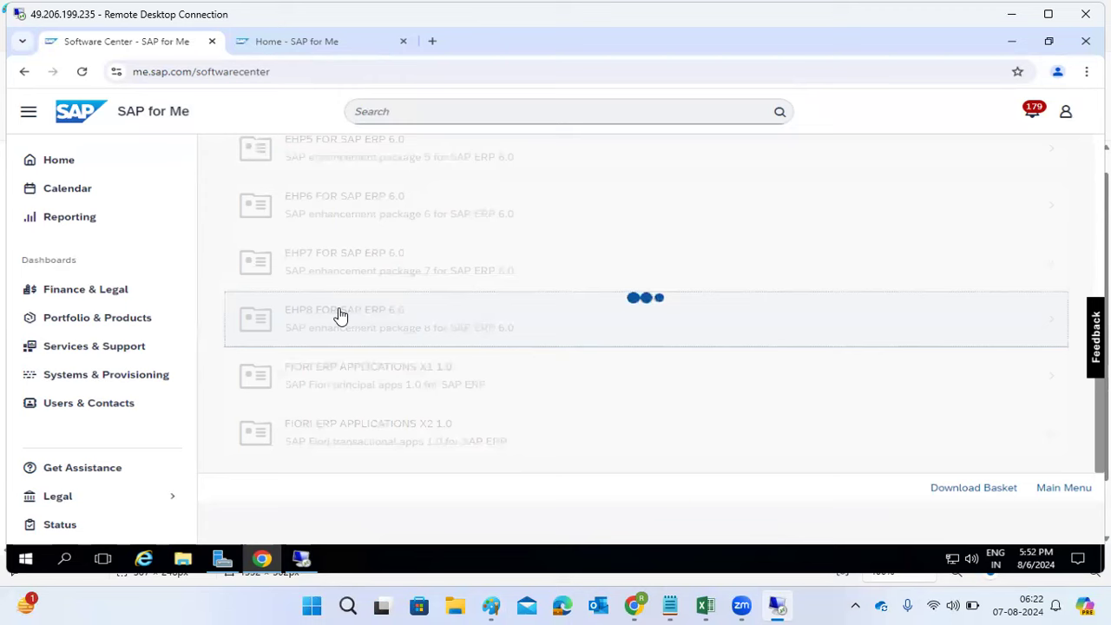
click(333, 274)
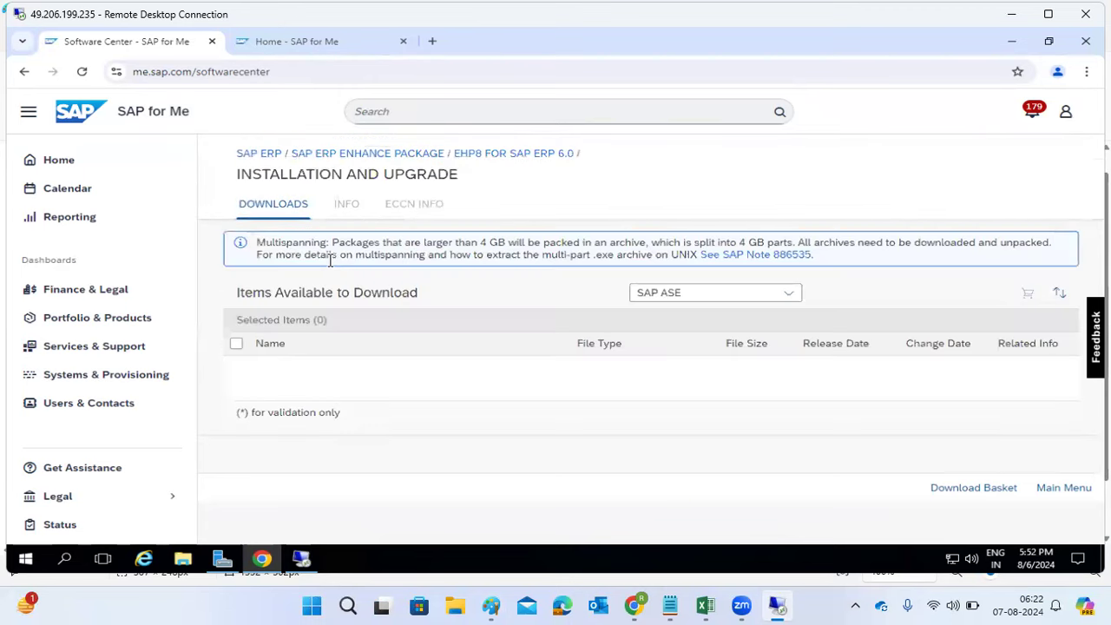
click(800, 296)
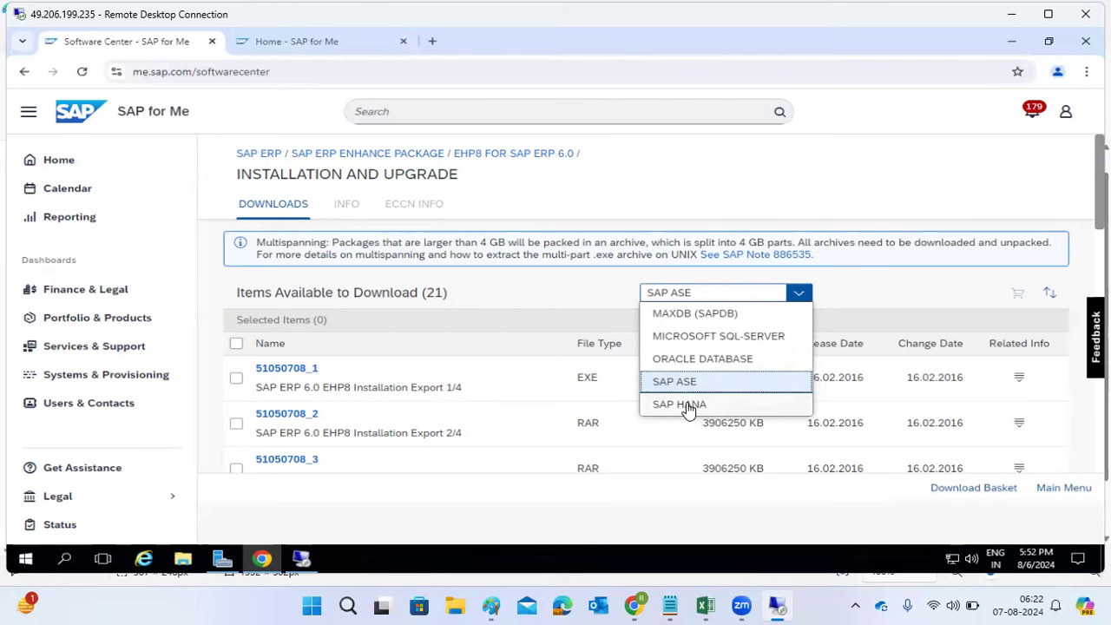
Step: Filter the EHP8 downloads to SAP HANA, listing 22 items including SAP Hana Client 1.00
click(687, 405)
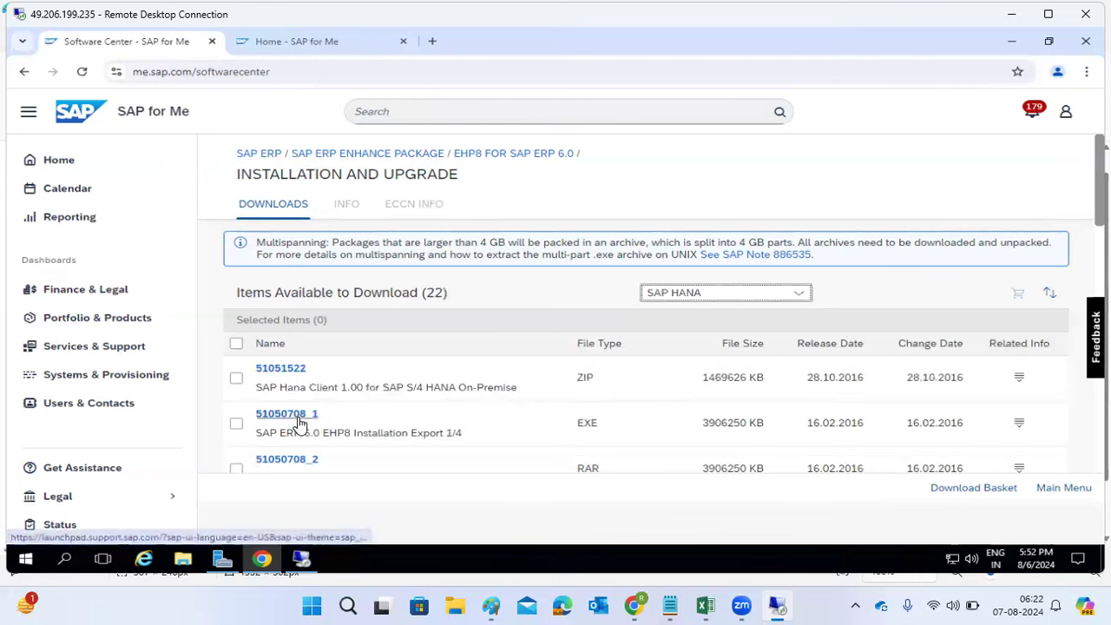
drag(304, 433, 456, 441)
scroll(451, 441, down, 1)
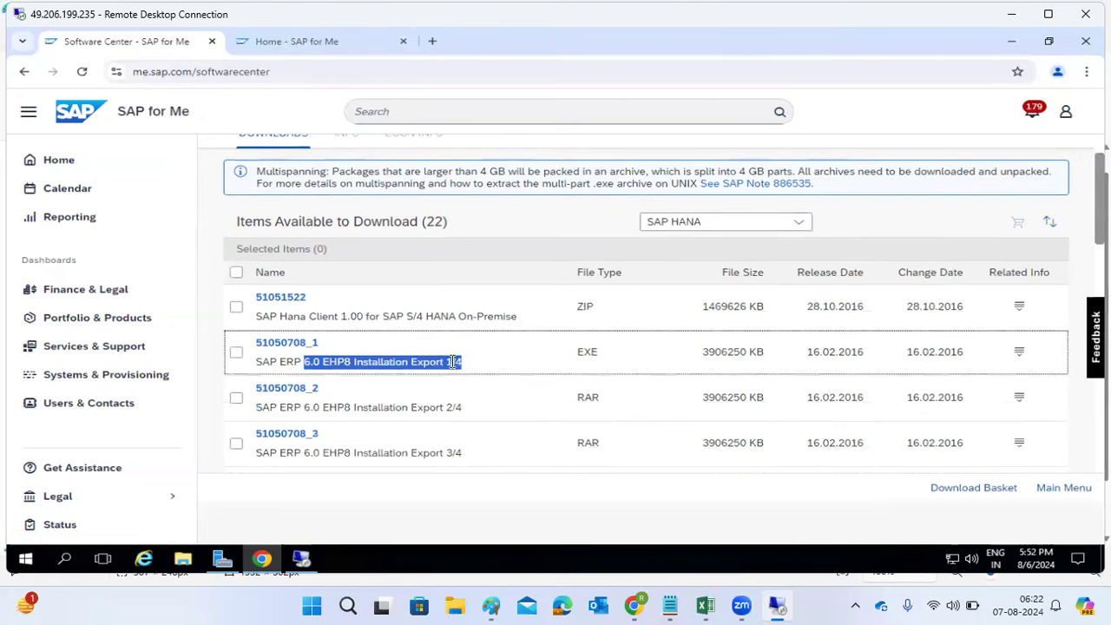
drag(436, 452, 411, 453)
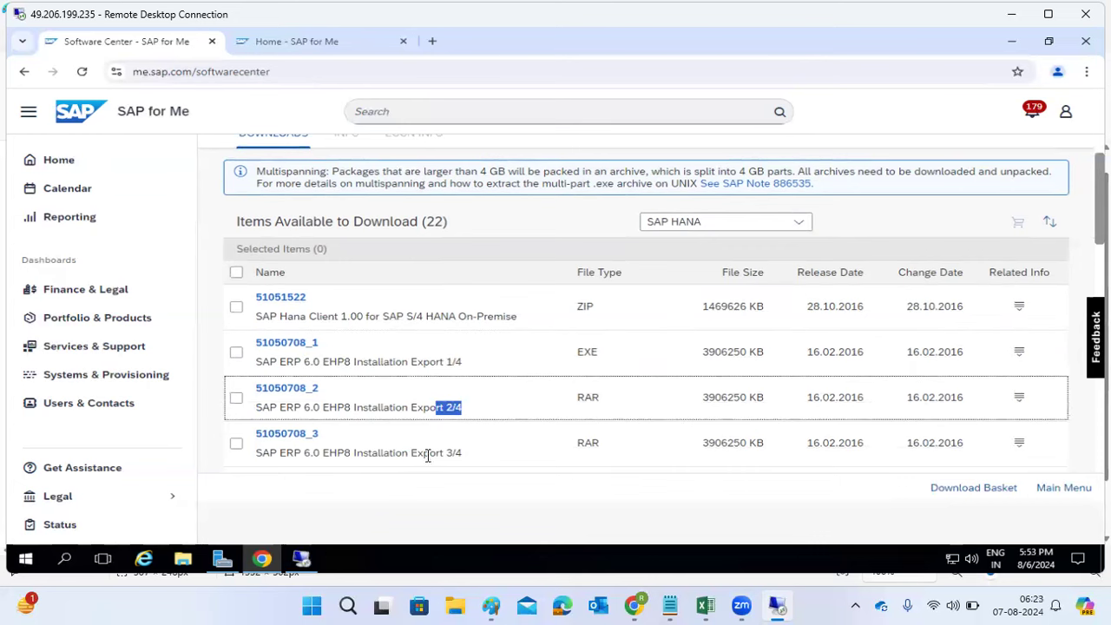
scroll(431, 454, down, 2)
click(422, 358)
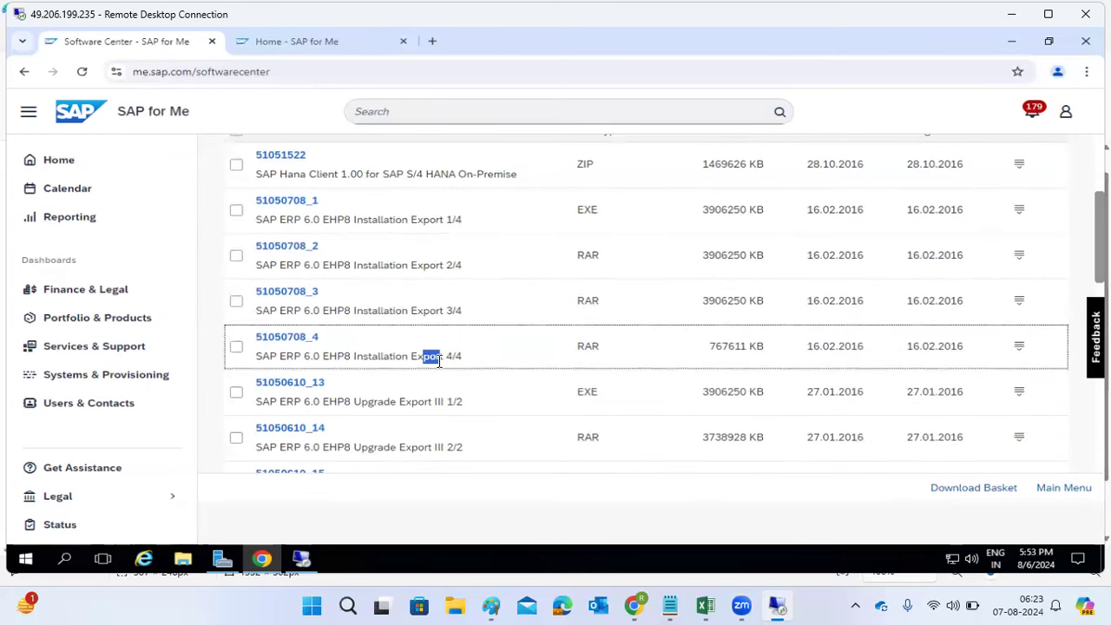
drag(463, 358, 247, 225)
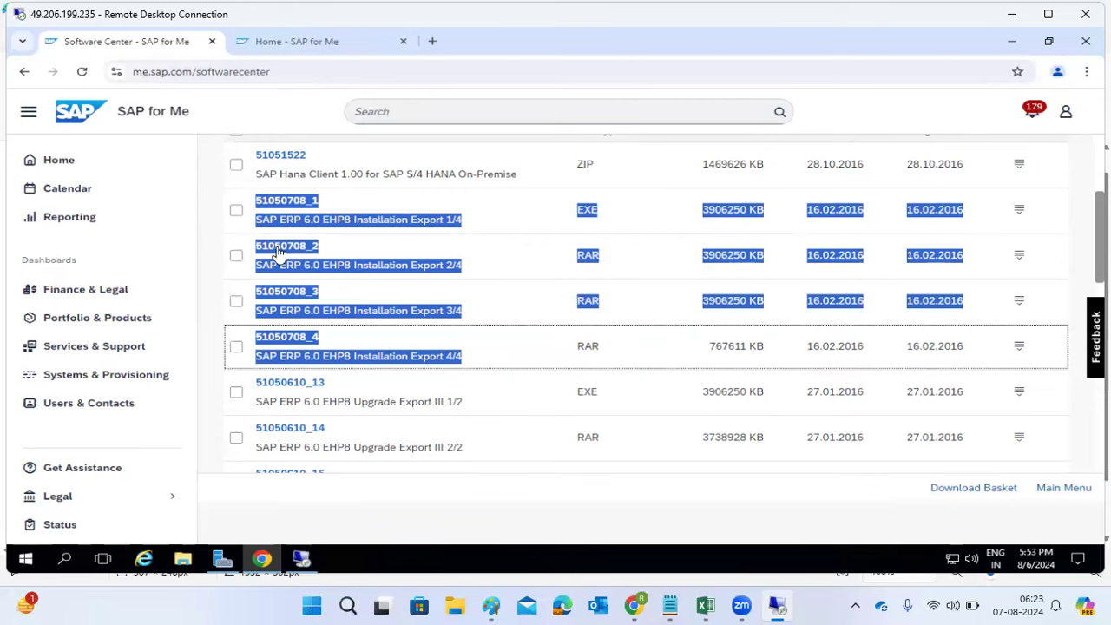
click(298, 203)
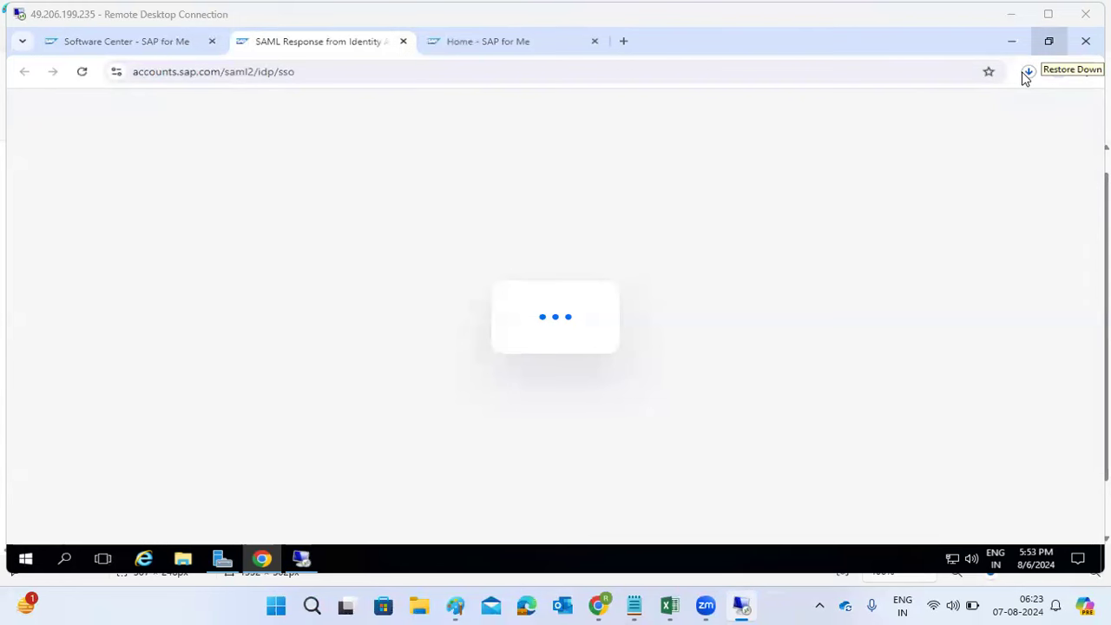
Step: Cancel the 51050708_part1.exe download in Chrome and close the SAML sign-in response tab
click(1030, 73)
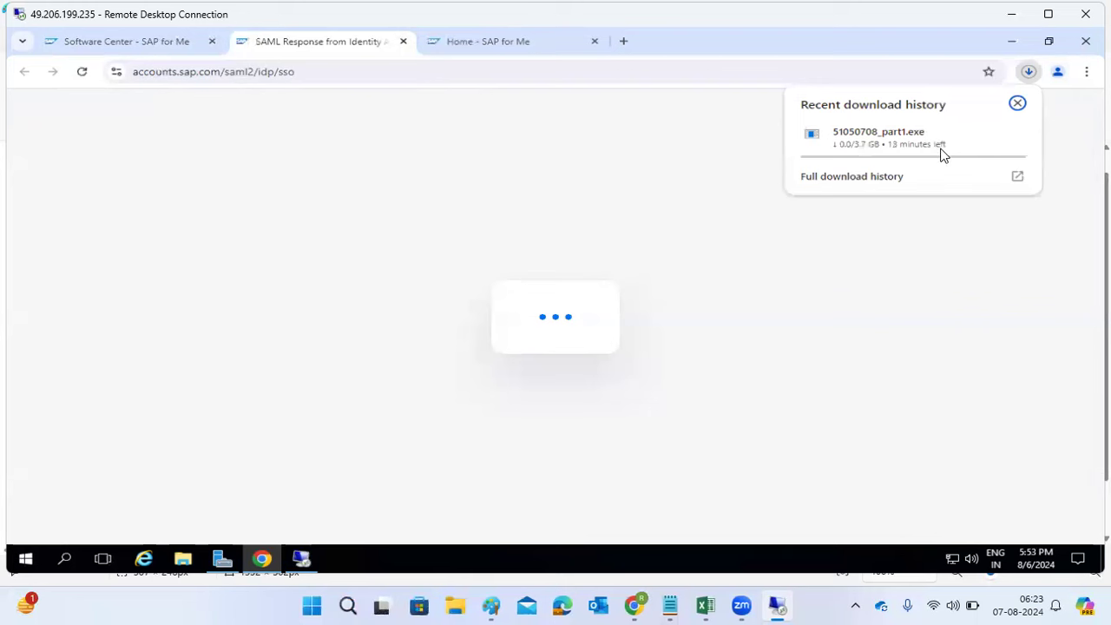
click(1017, 104)
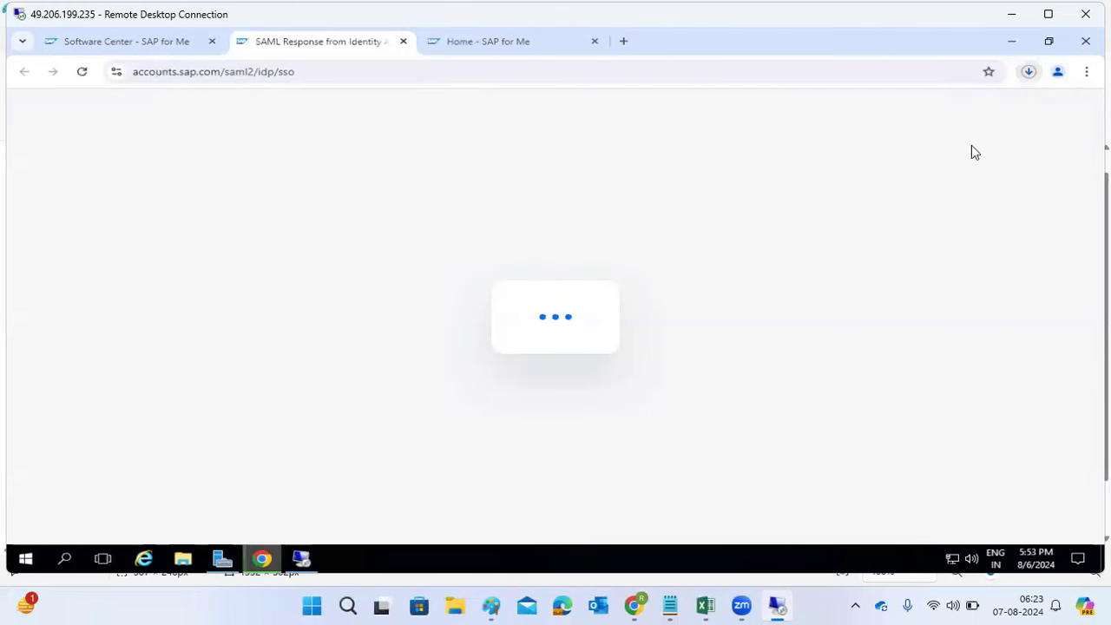
click(1033, 78)
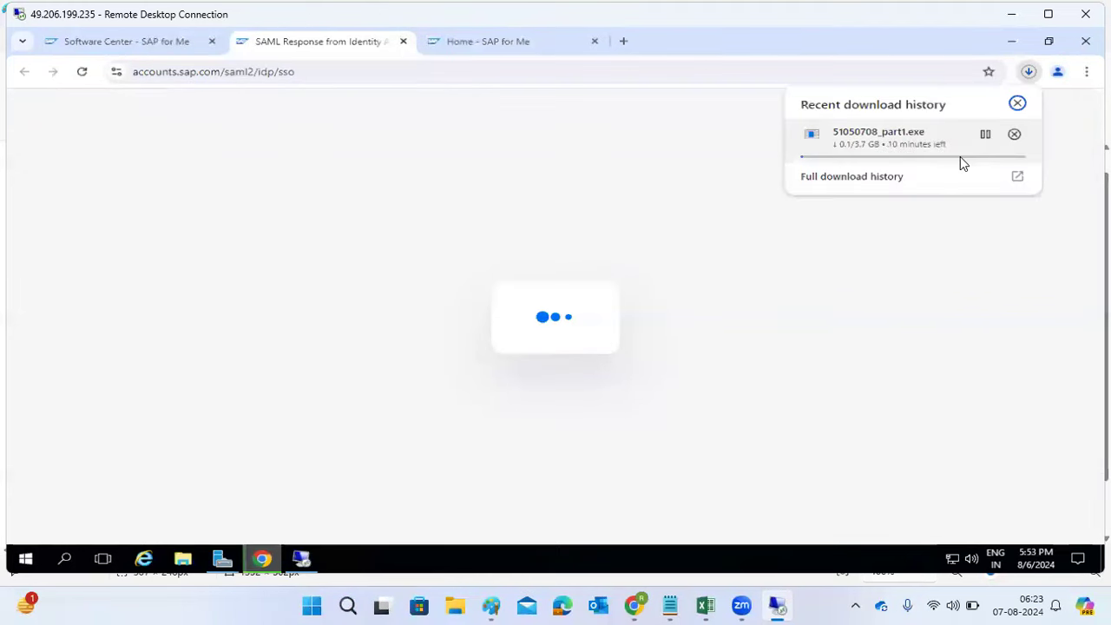
click(1015, 136)
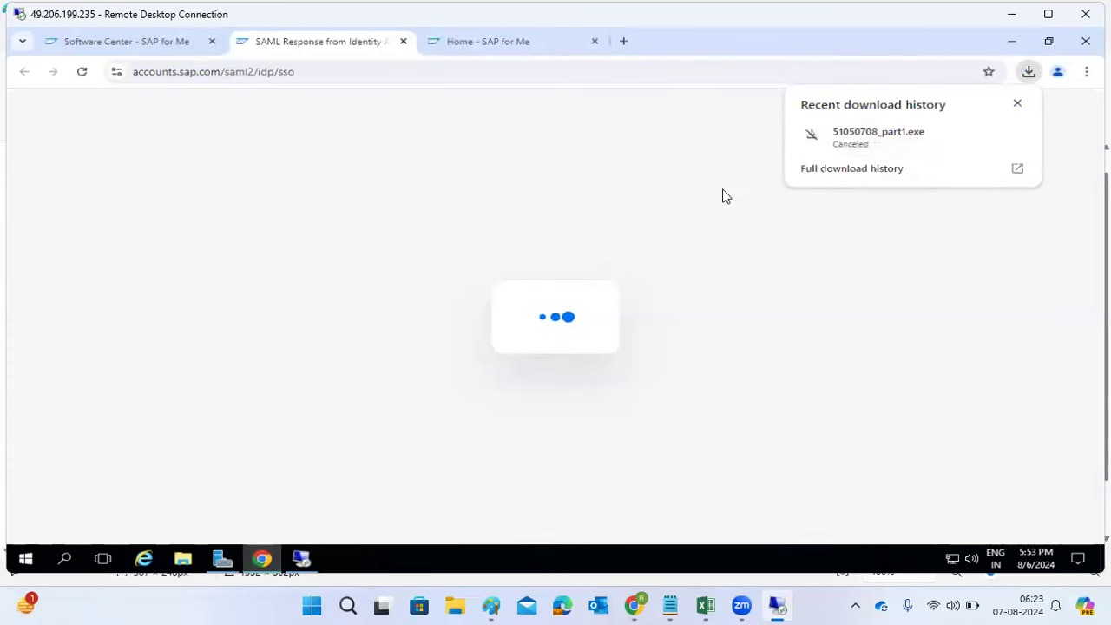
click(404, 42)
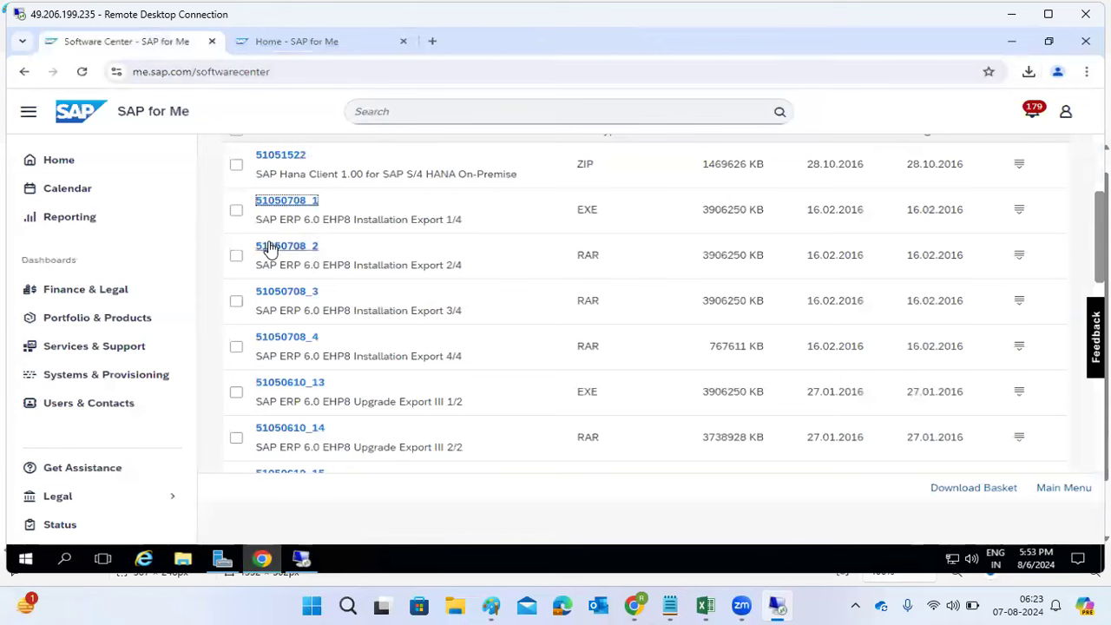
scroll(271, 249, up, 3)
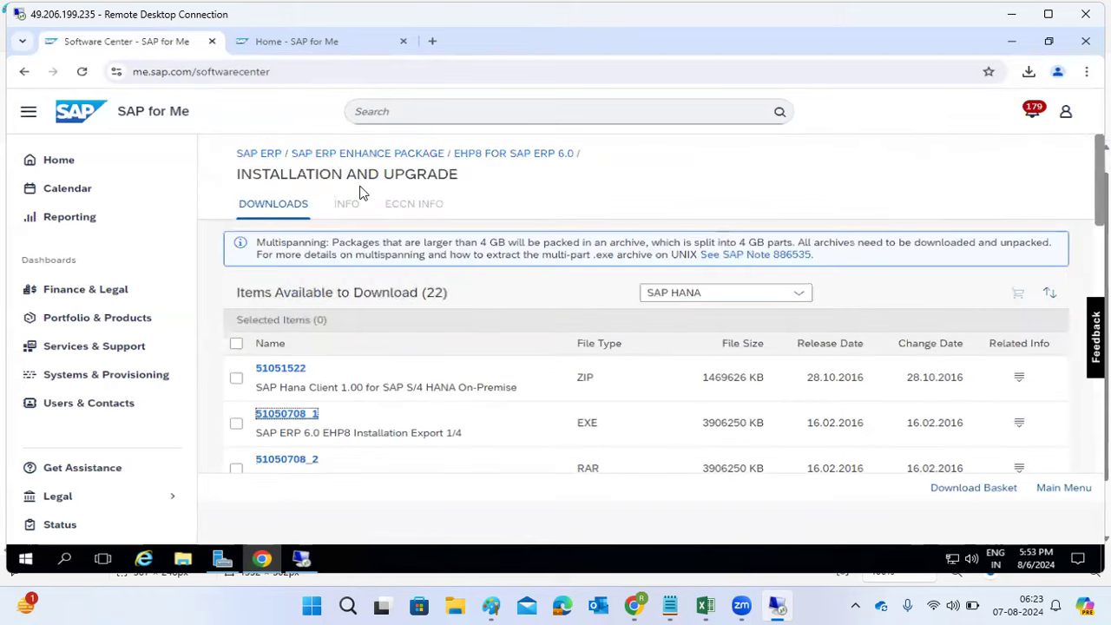
Step: Go up from the EHP8 pages via the SAP ERP breadcrumbs and browser Back to Download Software
click(384, 158)
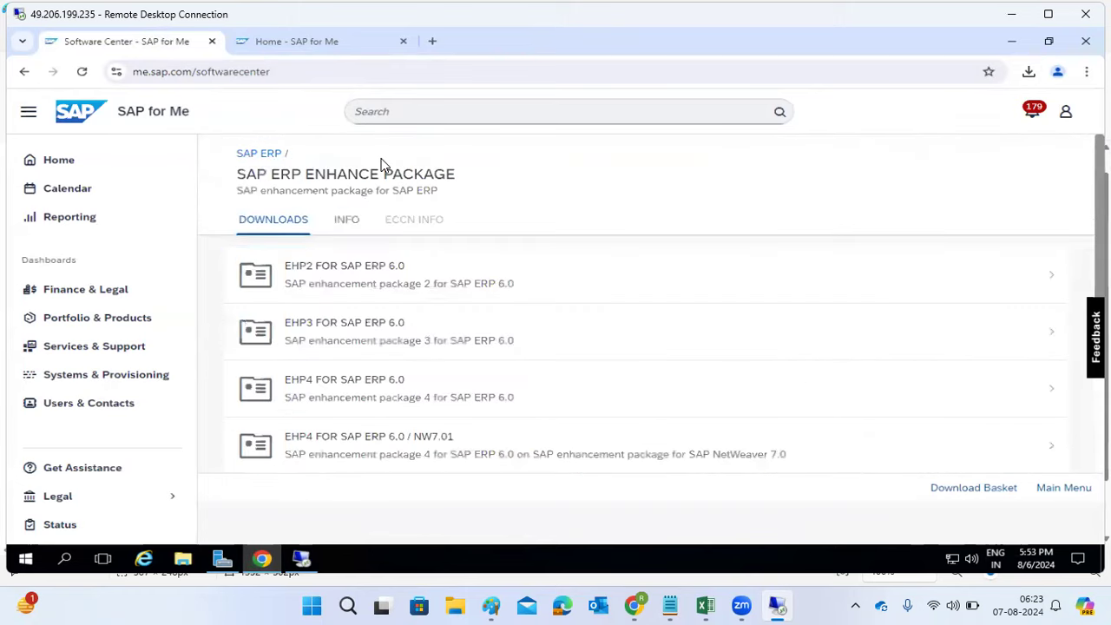
click(261, 153)
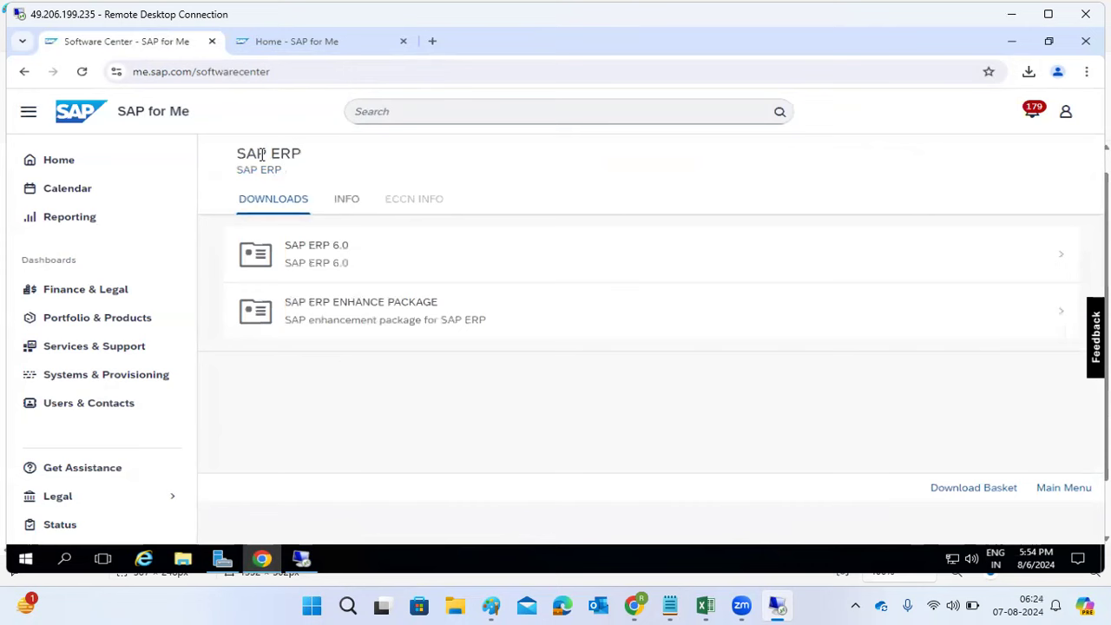
click(24, 73)
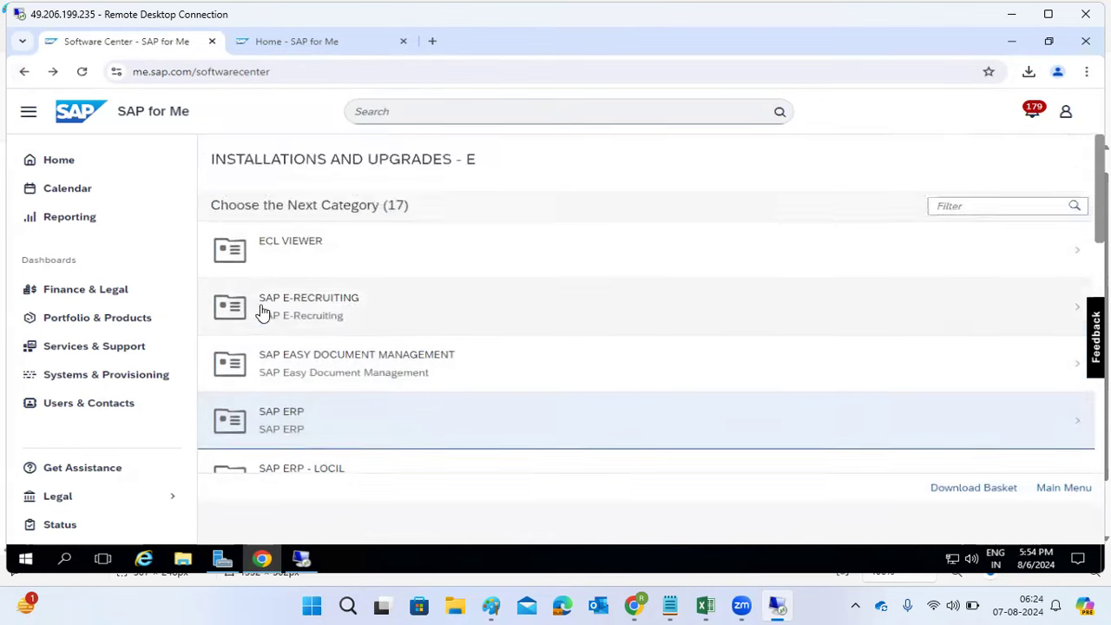
scroll(264, 315, down, 3)
scroll(265, 314, down, 4)
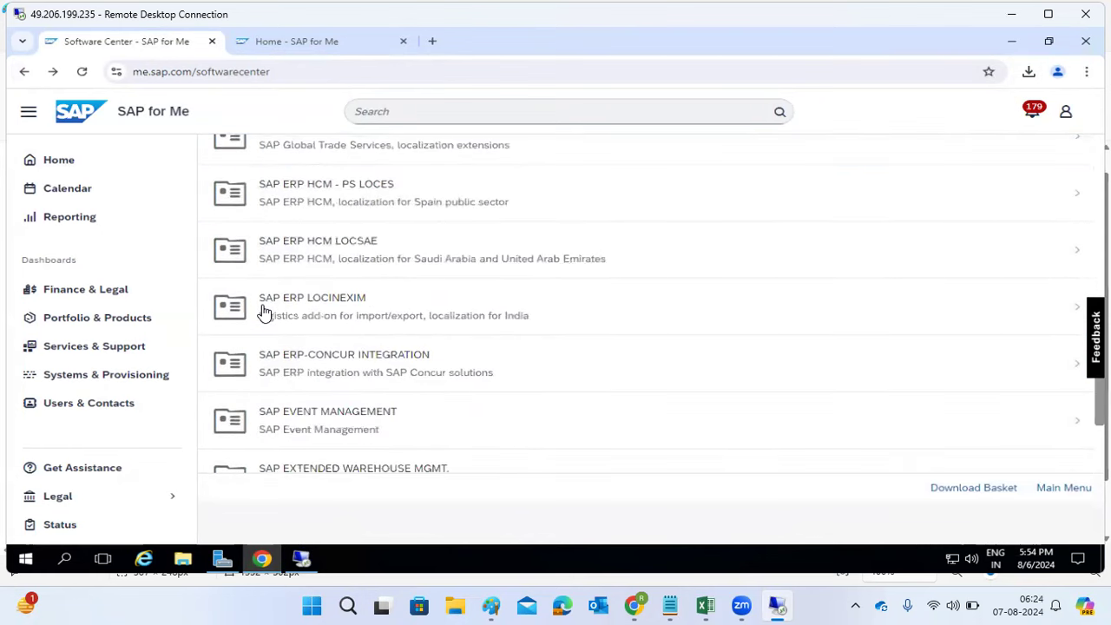
scroll(265, 315, down, 2)
scroll(265, 315, up, 8)
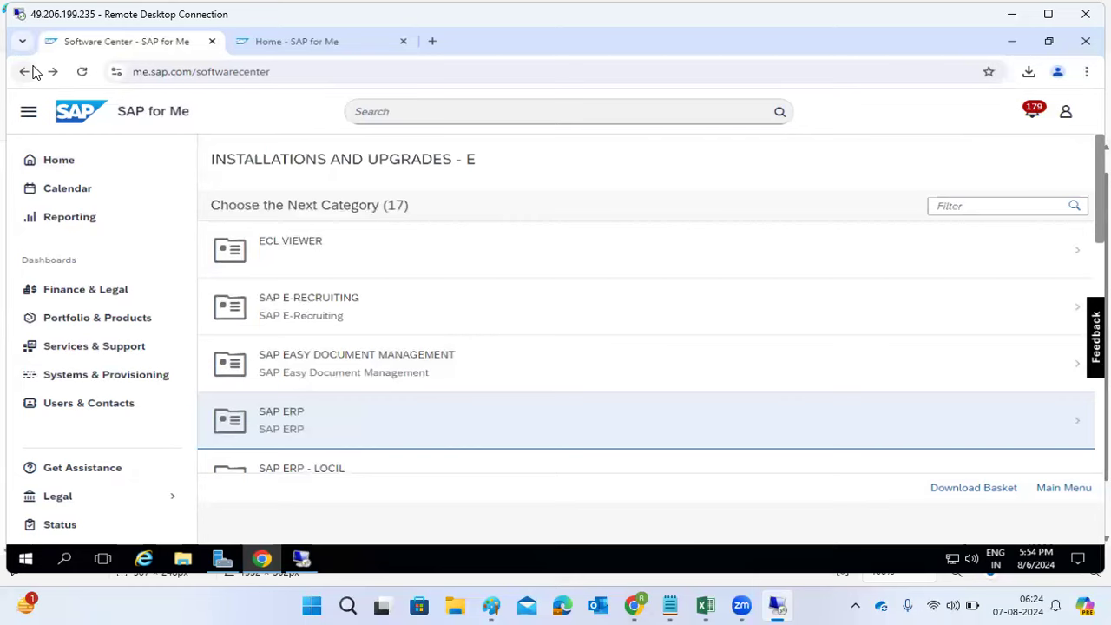
click(25, 73)
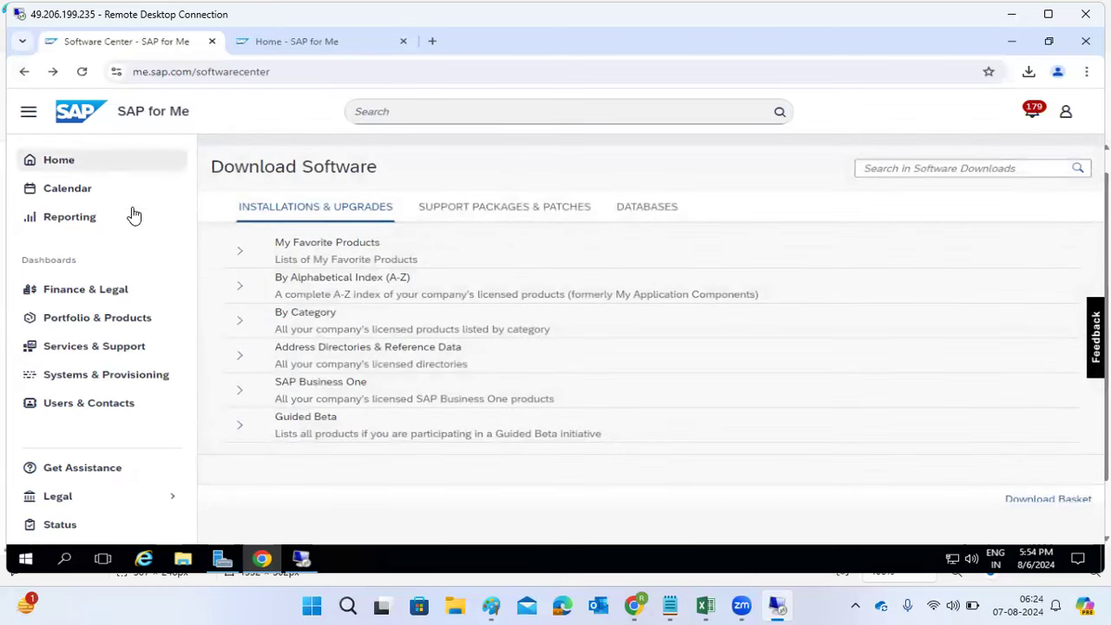
Step: Expand the A-Z index, open letter S, and browse its 35 categories, including SAP S/4HANA FOUNDATION
click(247, 287)
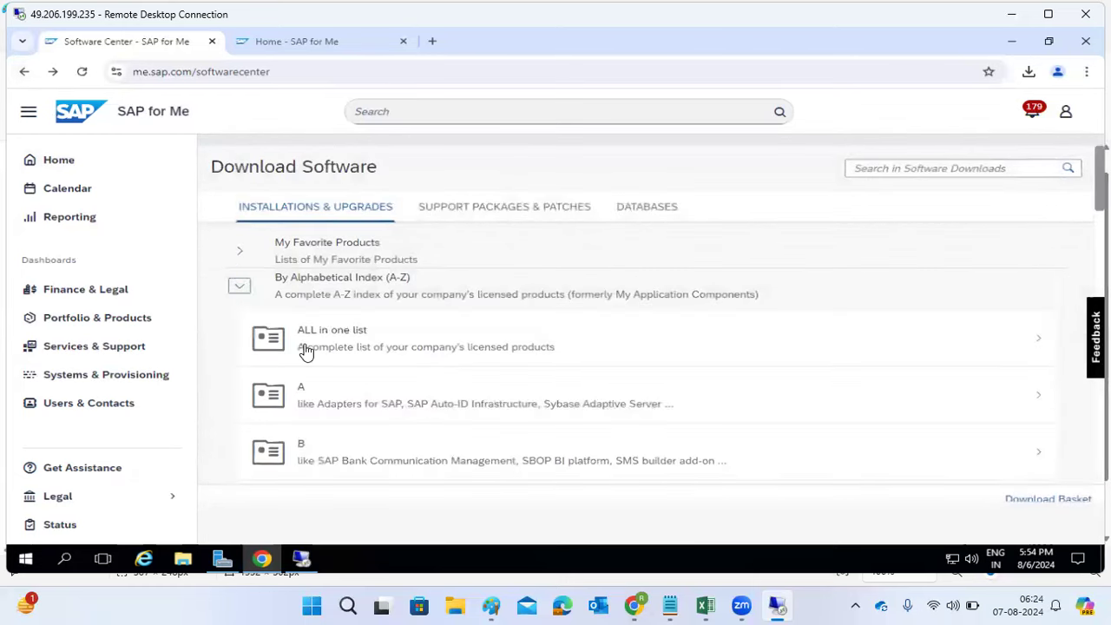
scroll(325, 365, down, 6)
scroll(328, 365, down, 4)
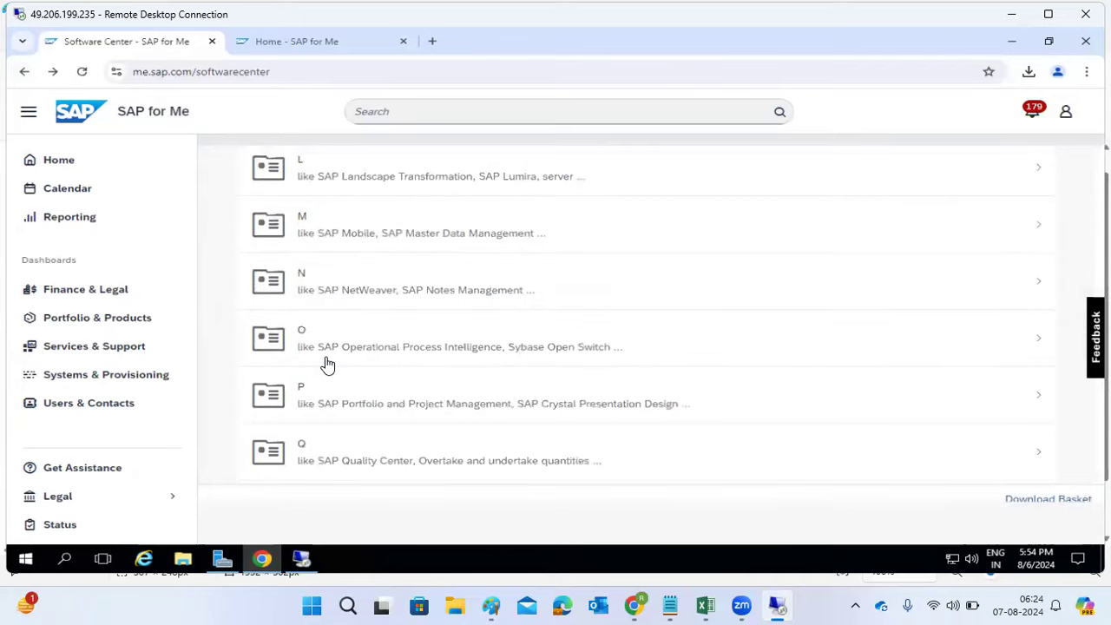
scroll(327, 364, down, 3)
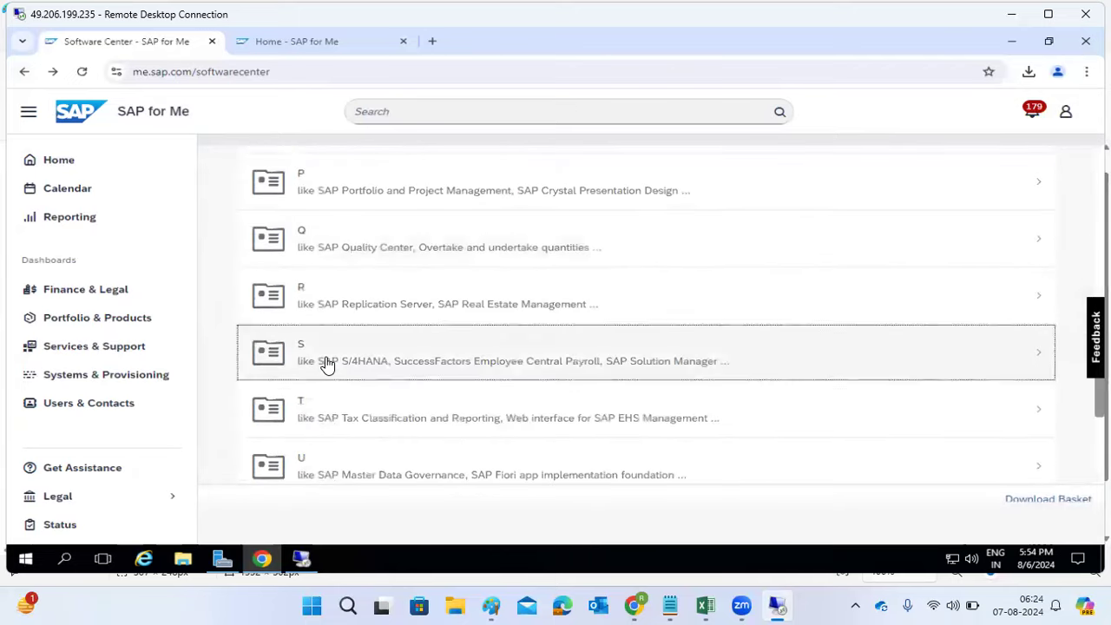
click(327, 365)
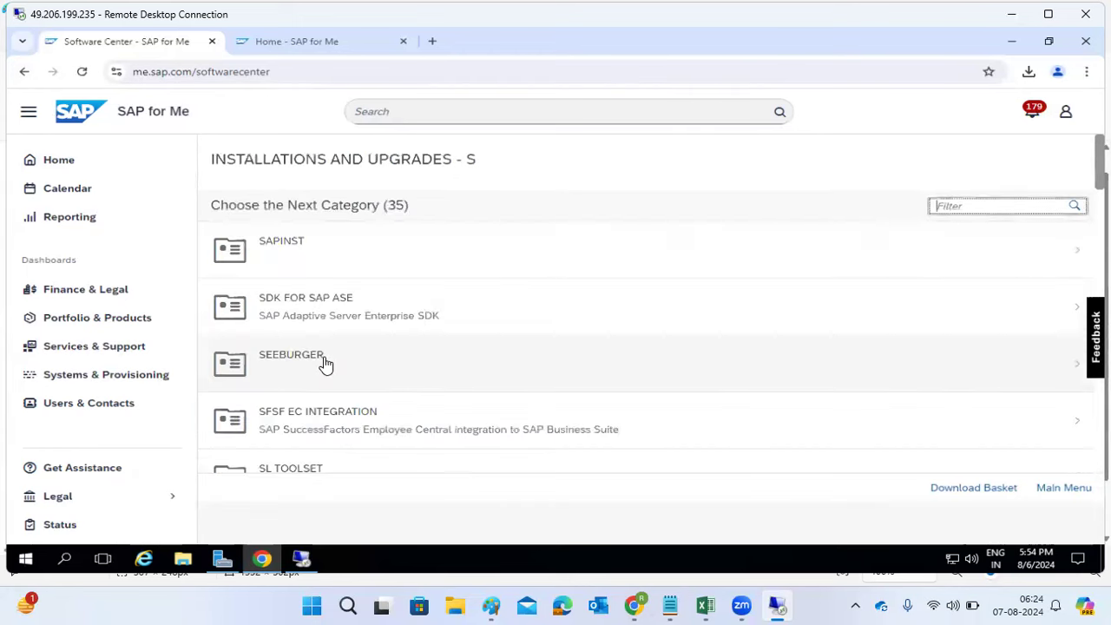
scroll(326, 364, down, 5)
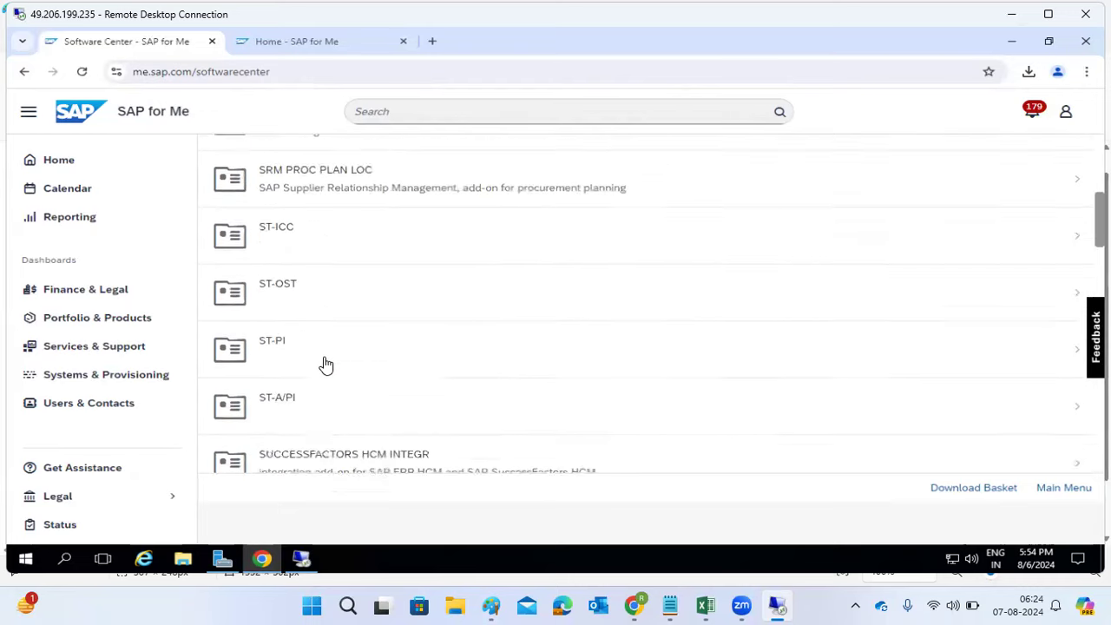
scroll(325, 365, down, 8)
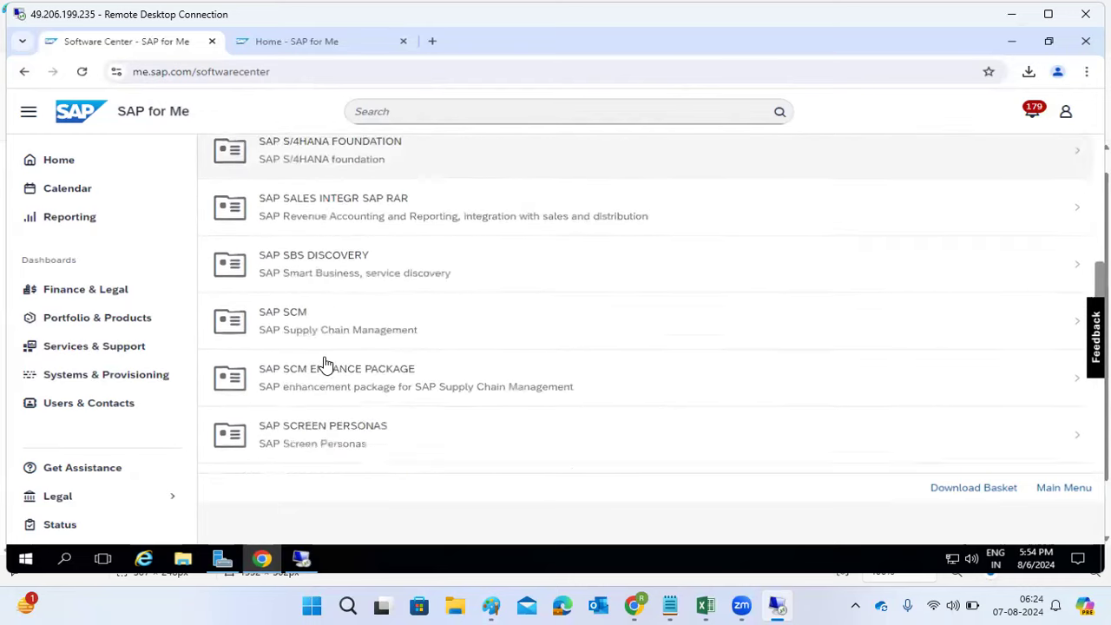
scroll(326, 365, down, 7)
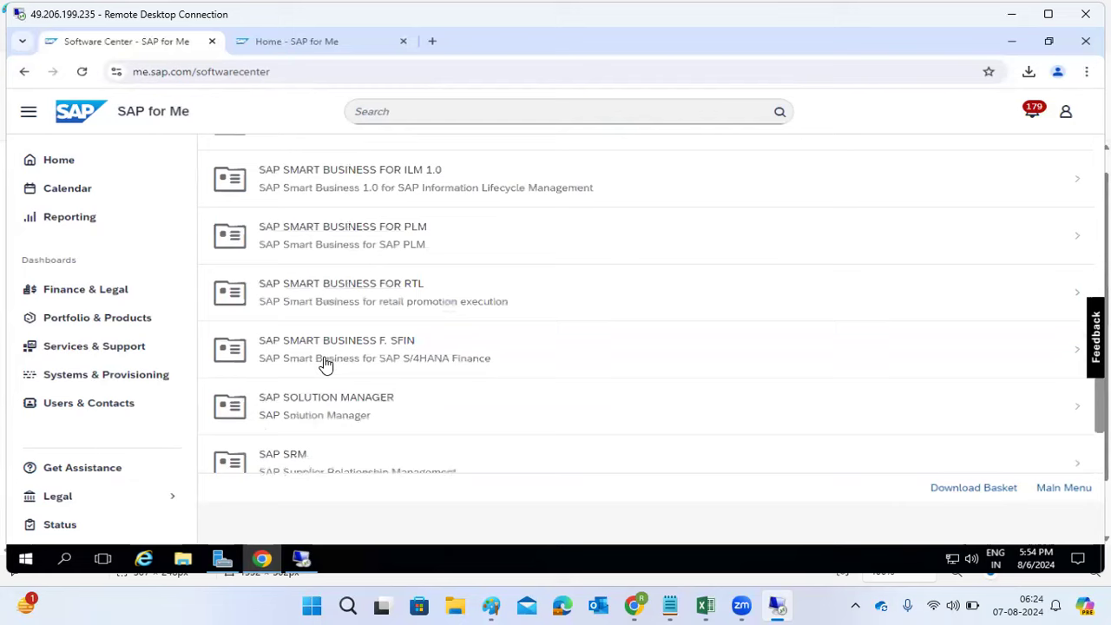
scroll(325, 364, down, 3)
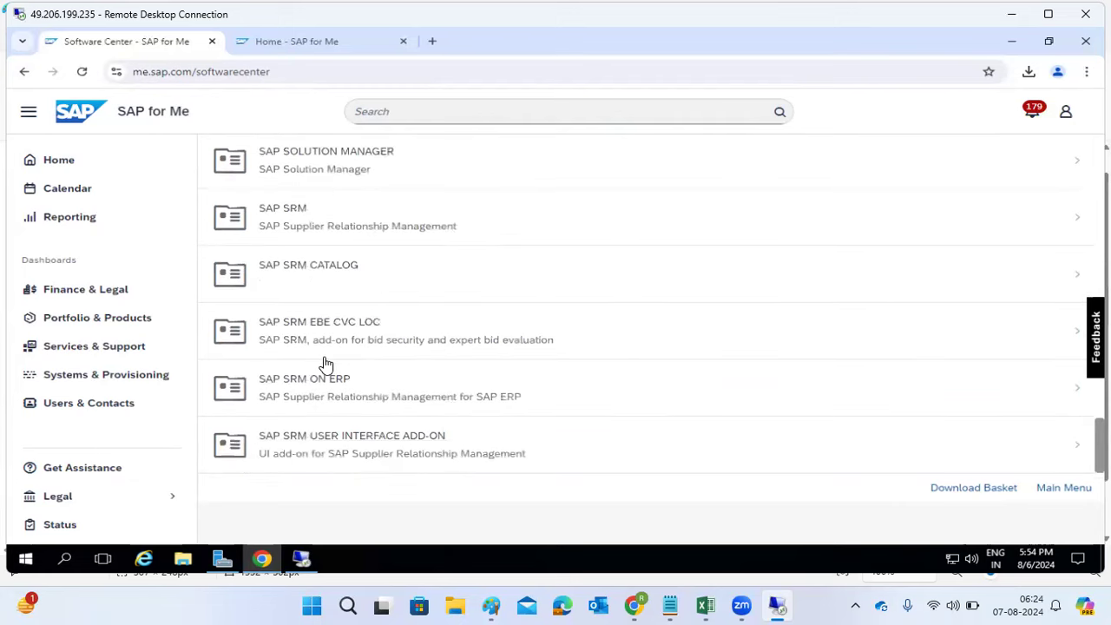
scroll(325, 365, up, 12)
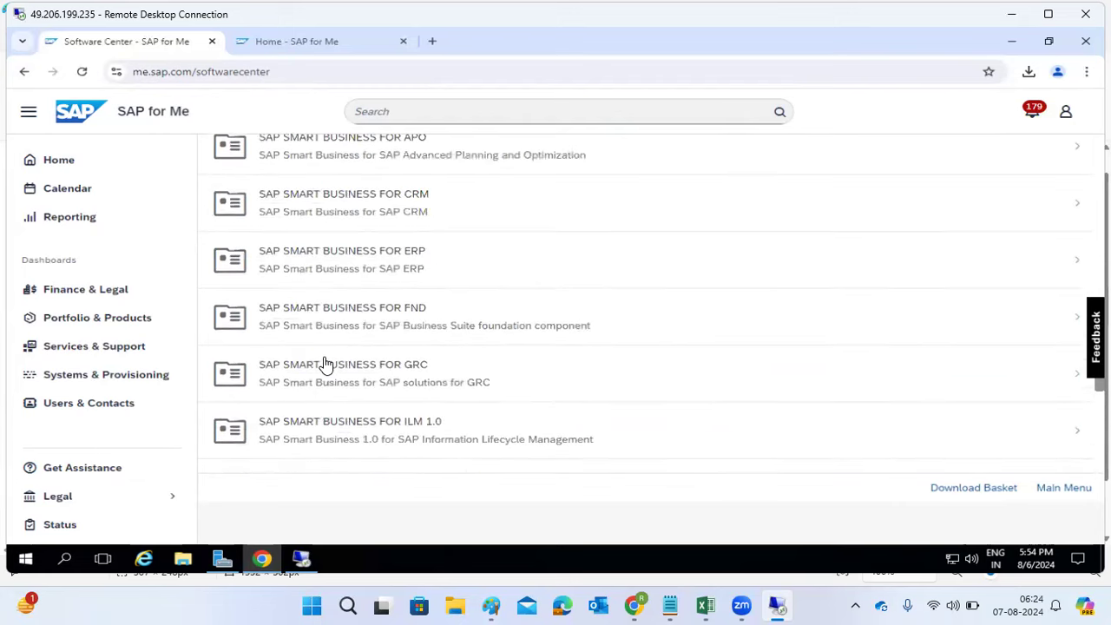
scroll(325, 364, up, 5)
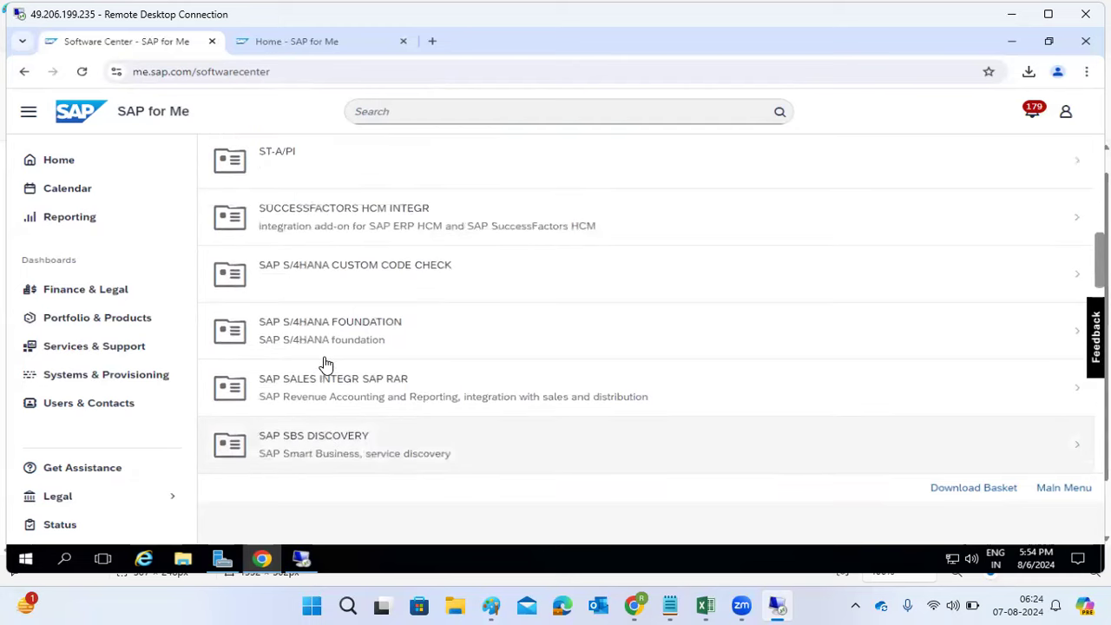
scroll(325, 365, down, 2)
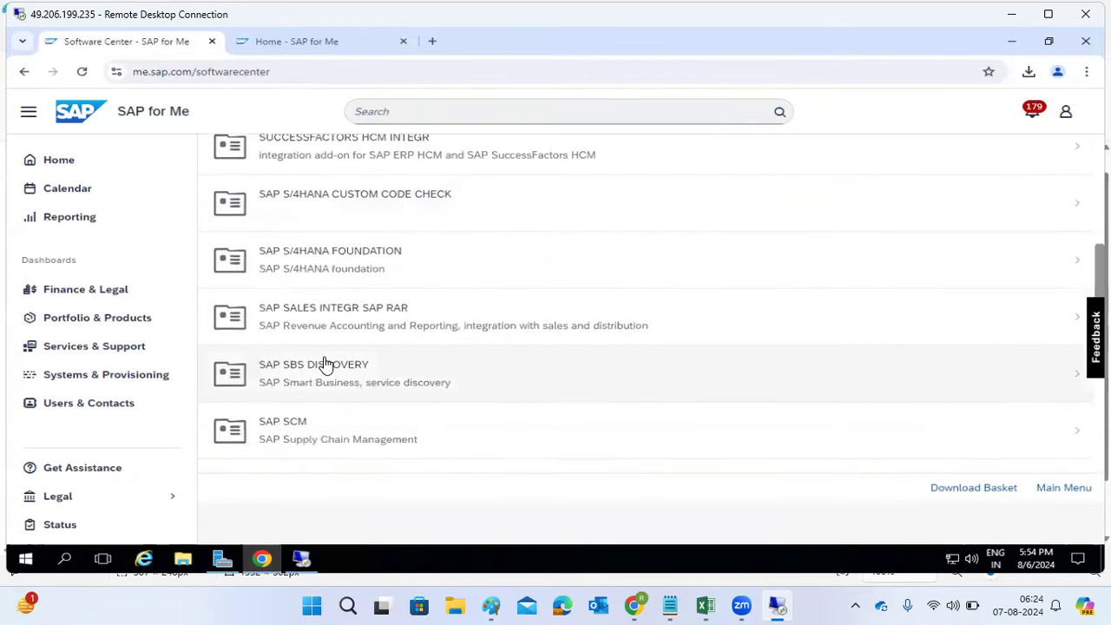
scroll(325, 364, up, 1)
scroll(322, 356, up, 1)
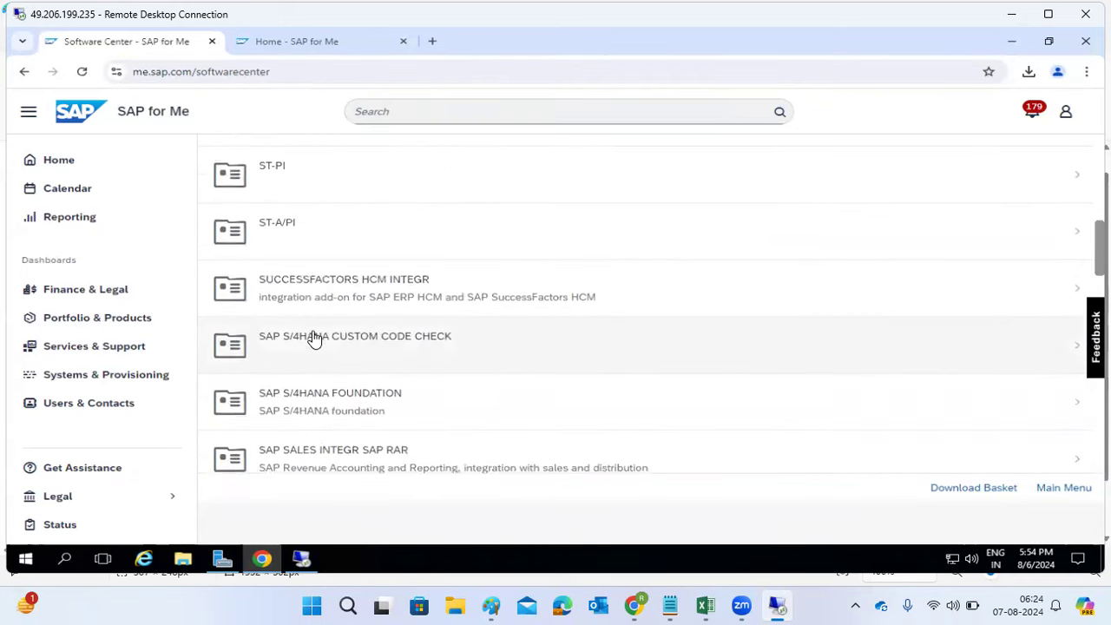
scroll(315, 343, up, 3)
scroll(314, 339, up, 2)
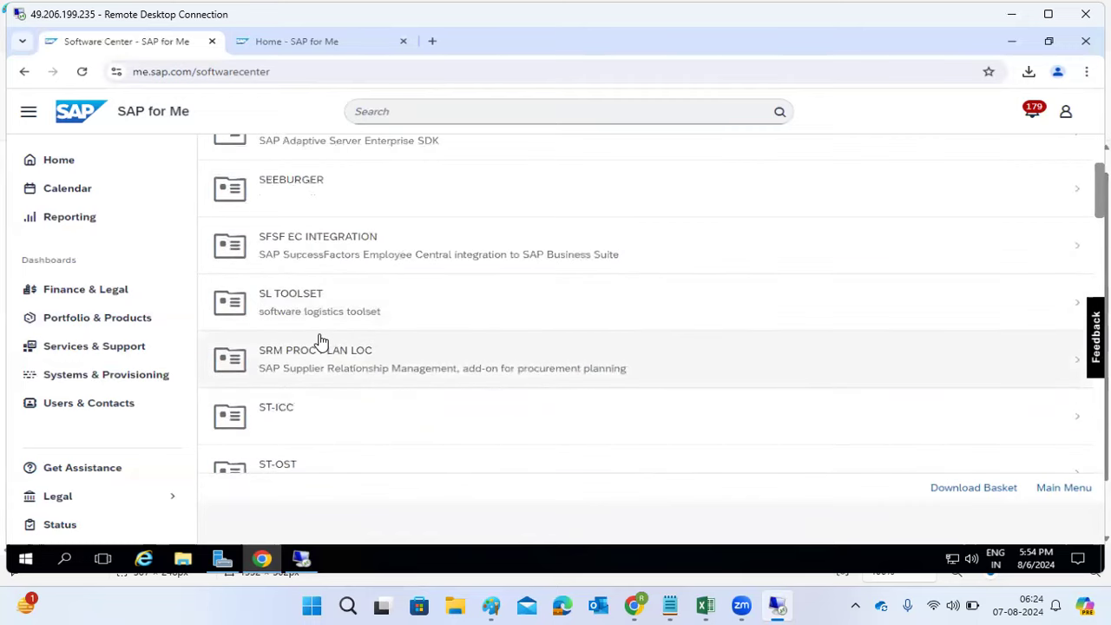
scroll(319, 341, up, 3)
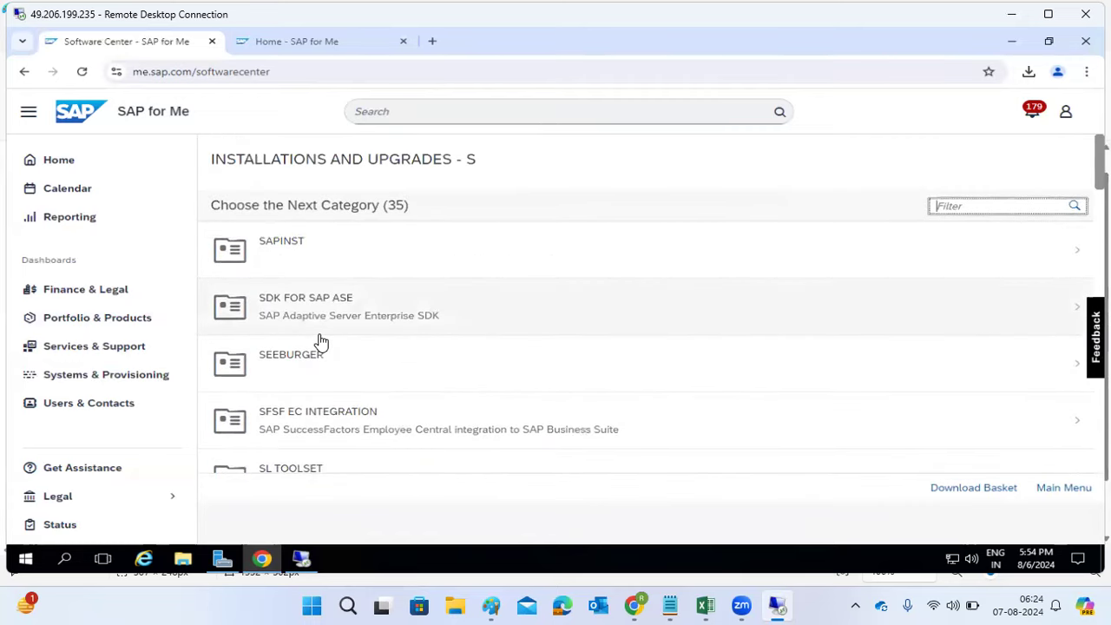
scroll(322, 341, down, 3)
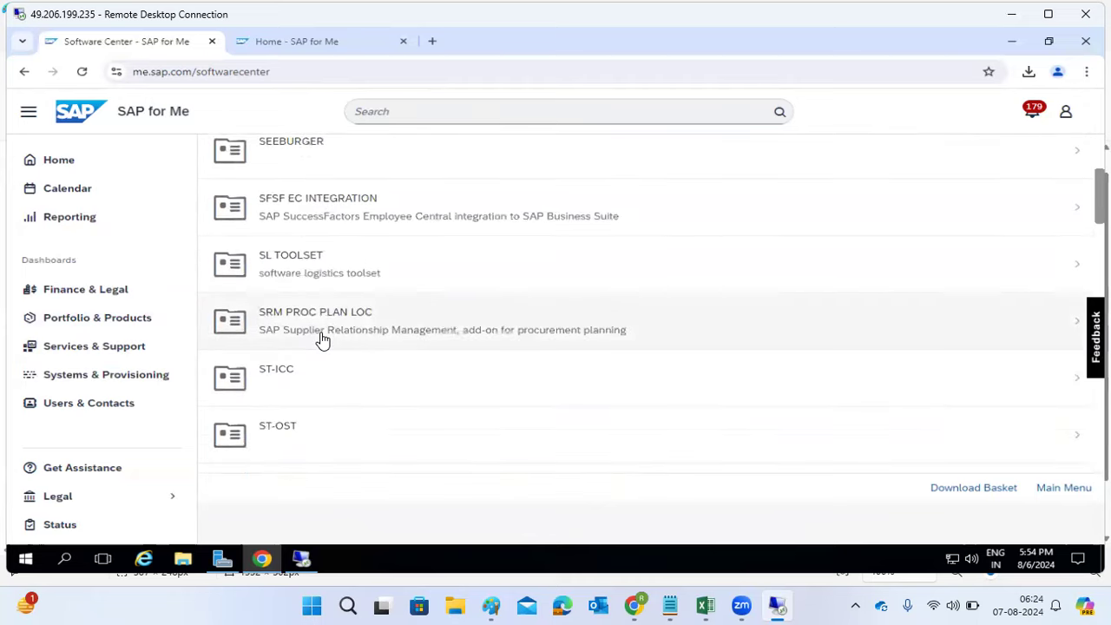
scroll(321, 339, down, 4)
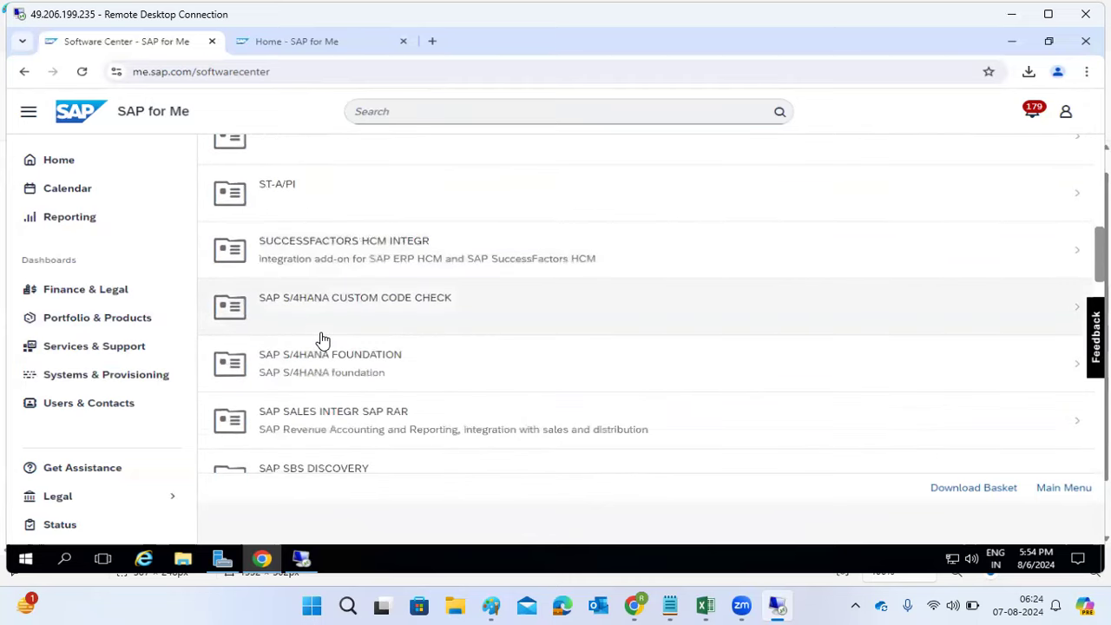
scroll(321, 338, down, 3)
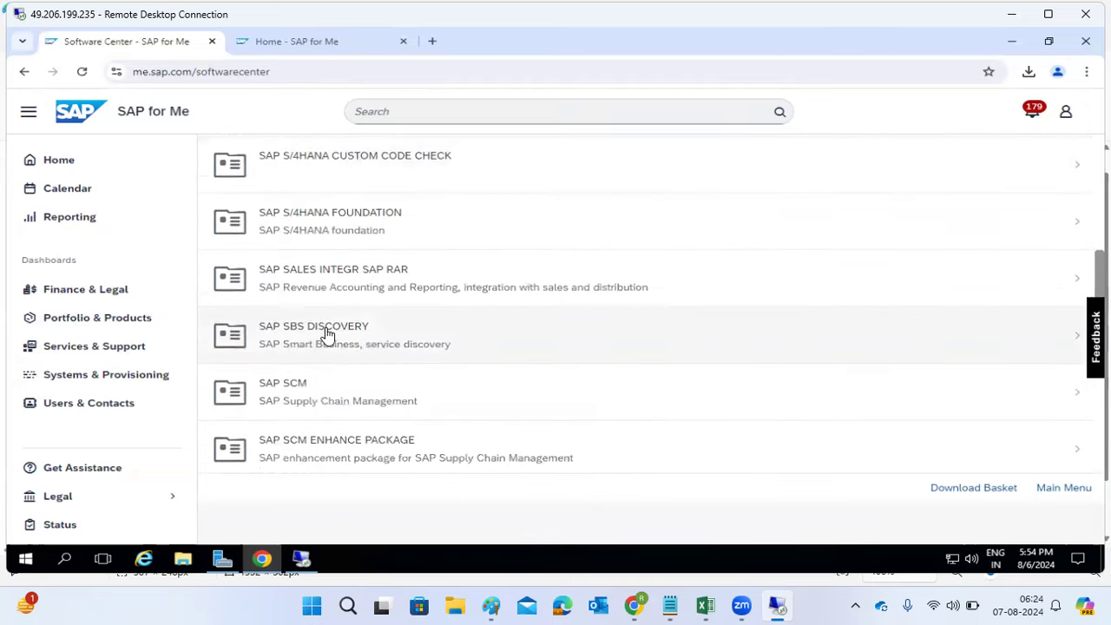
Step: Open SAP S/4HANA FOUNDATION and review its releases 1909, 2020, 2021, 2022 and 2023
click(358, 227)
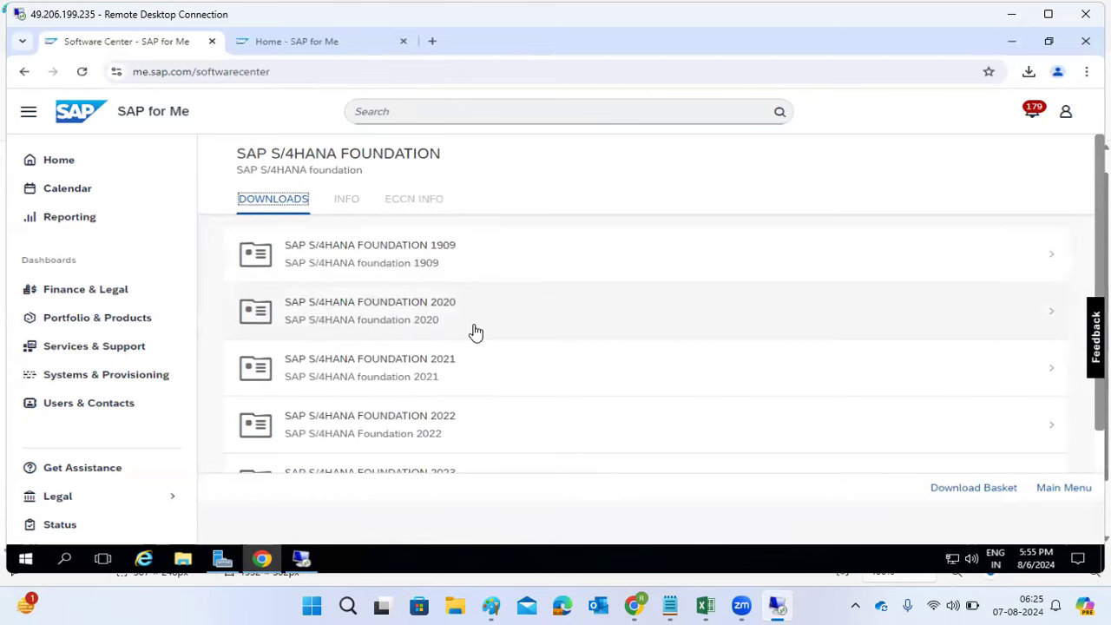
scroll(471, 417, down, 1)
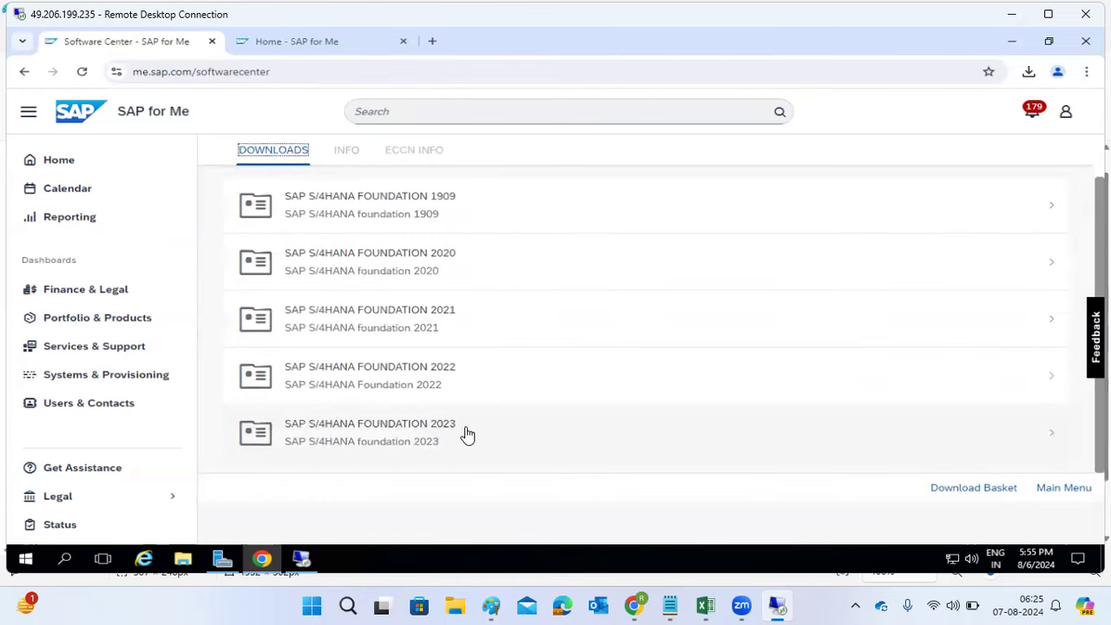
scroll(468, 408, up, 1)
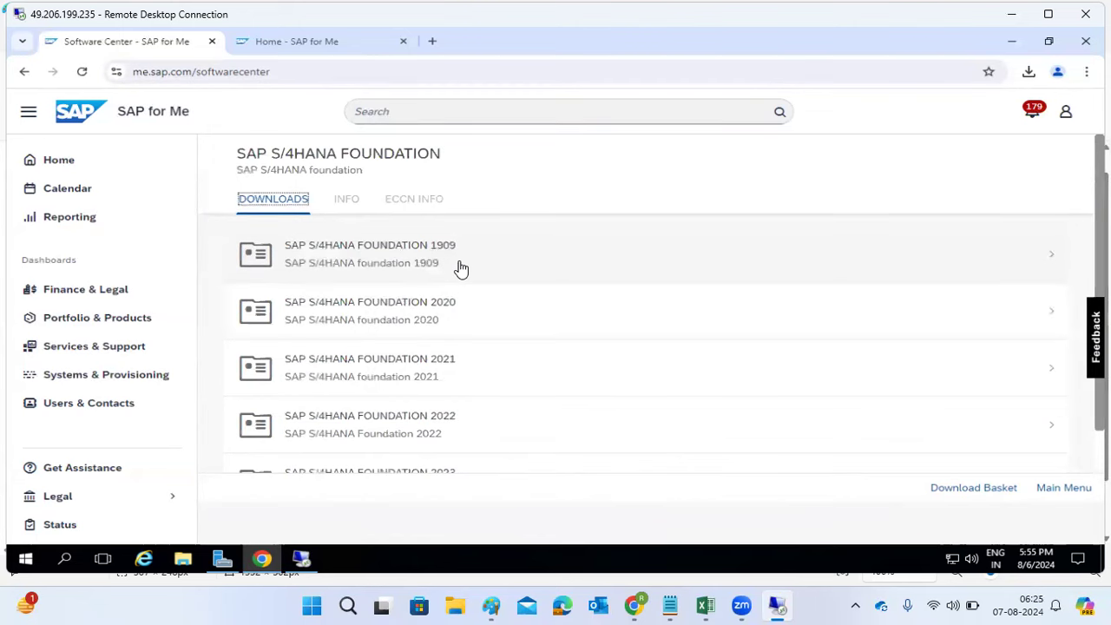
Step: Type S4HANA1909 into the Paint notes, checking it against the Software Center
click(491, 606)
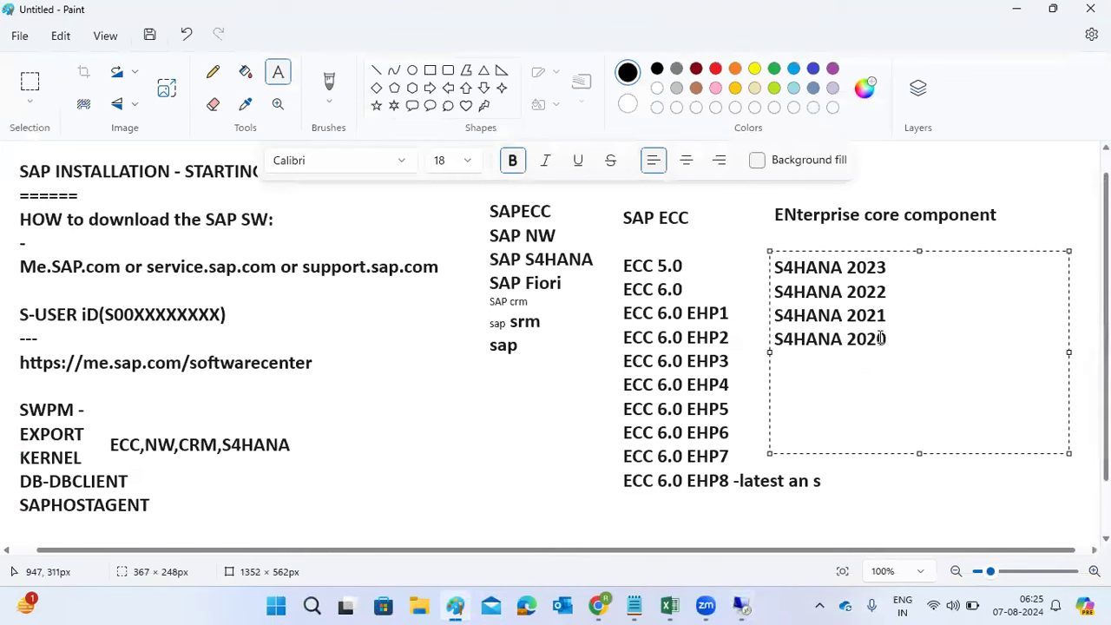
text(S4HANA)
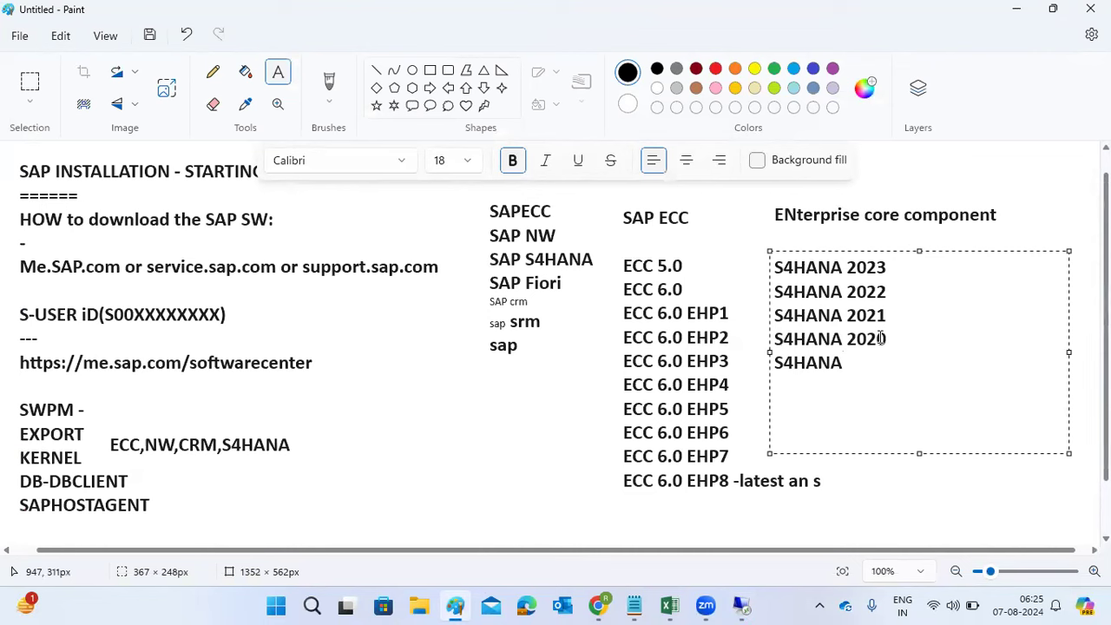
text(1909)
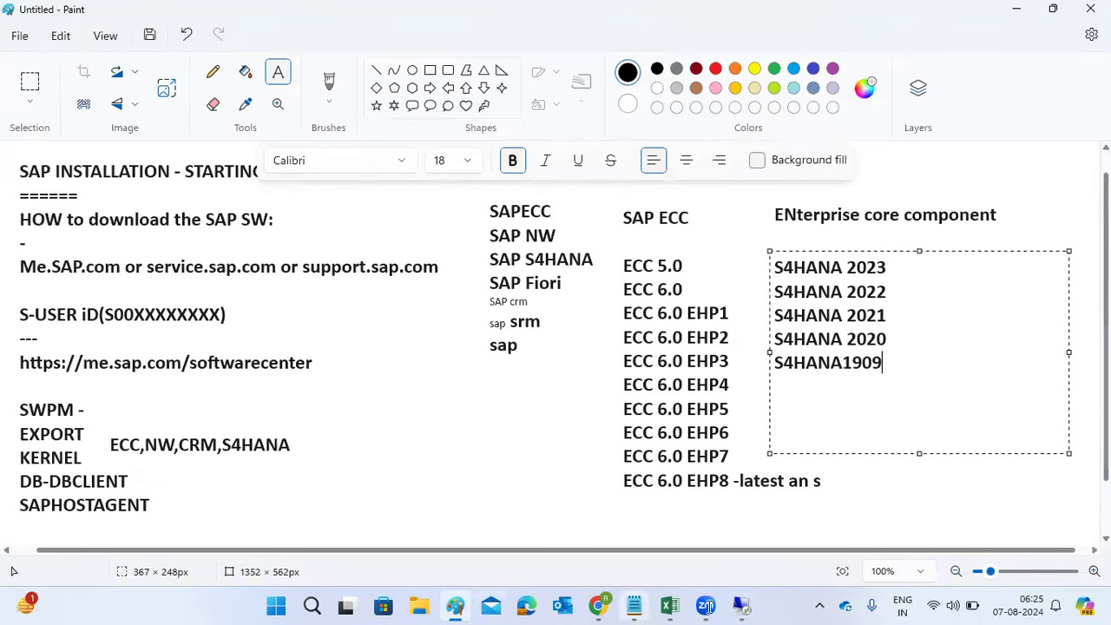
click(744, 608)
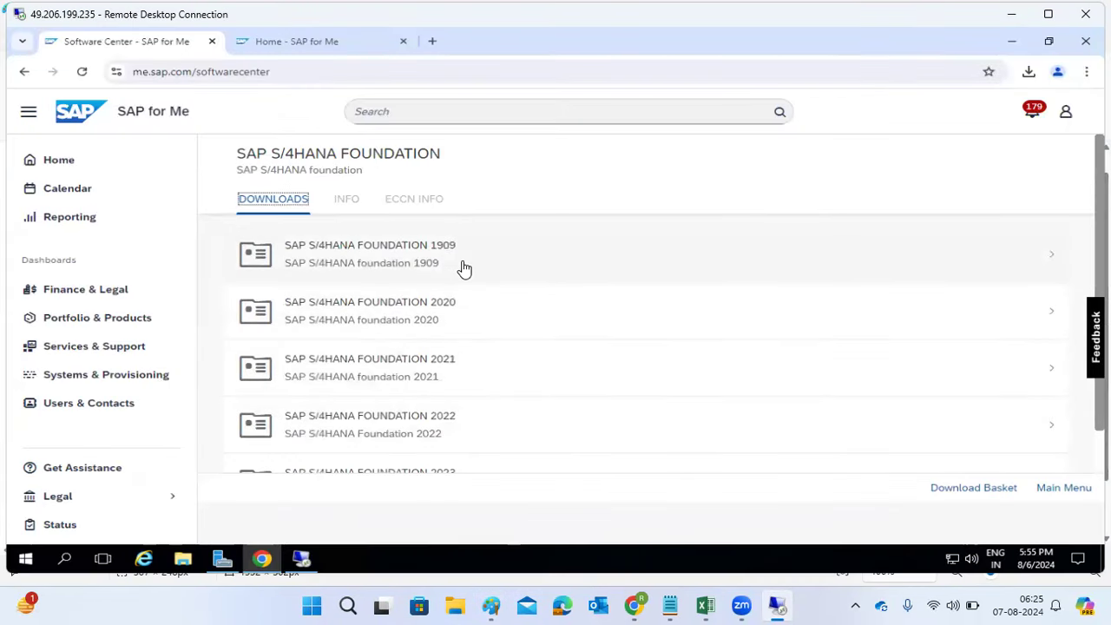
click(491, 606)
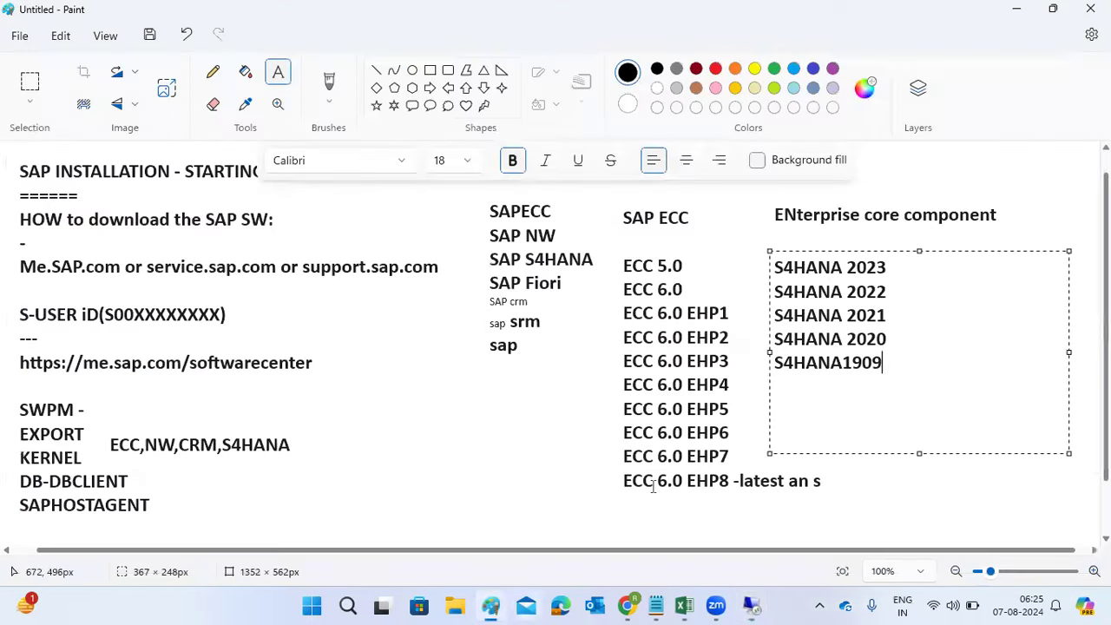
Step: Add S4HANA1809, S4HANA 1709, S4HANA 1610 and S4HANA 1511 on separate lines below
key(Return)
text(S4H)
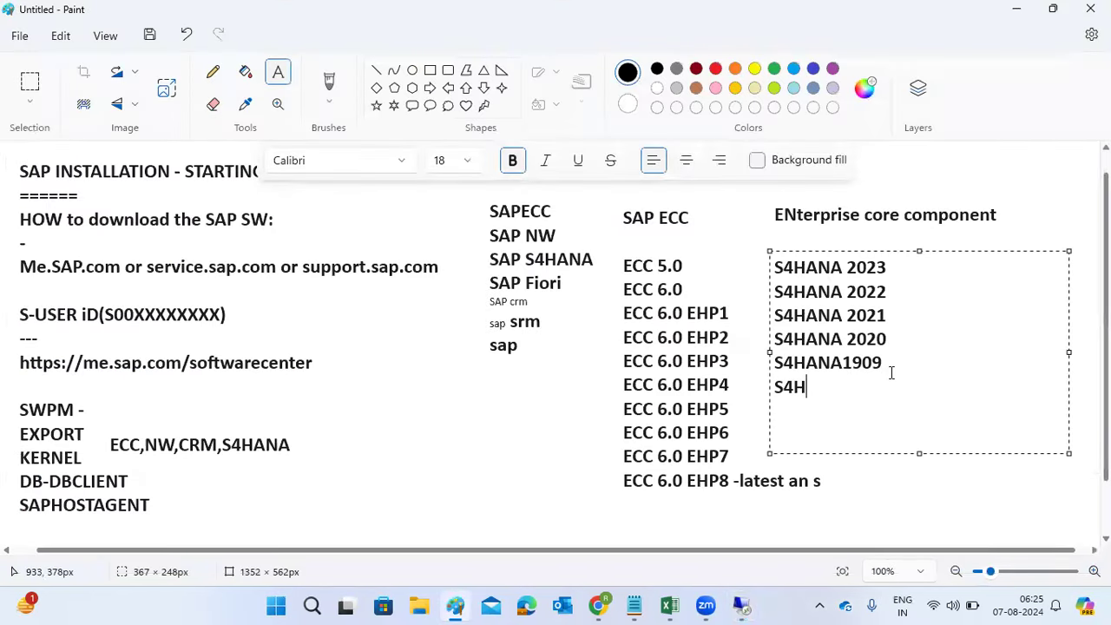
text(ANA1809)
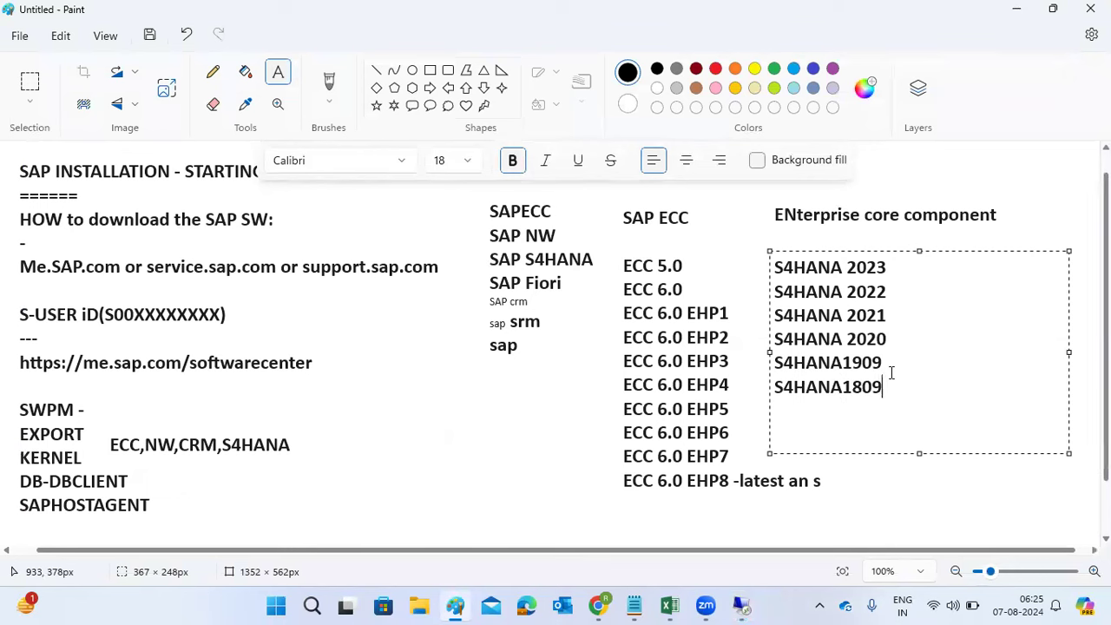
key(Return)
text(S4HANA 1709)
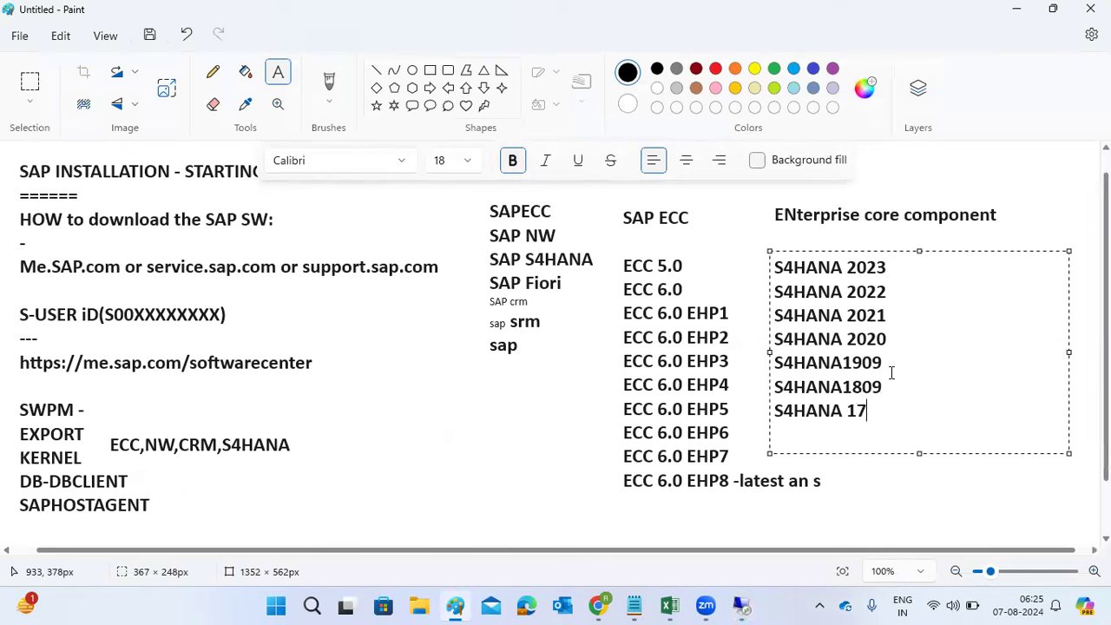
key(Return)
text(S)
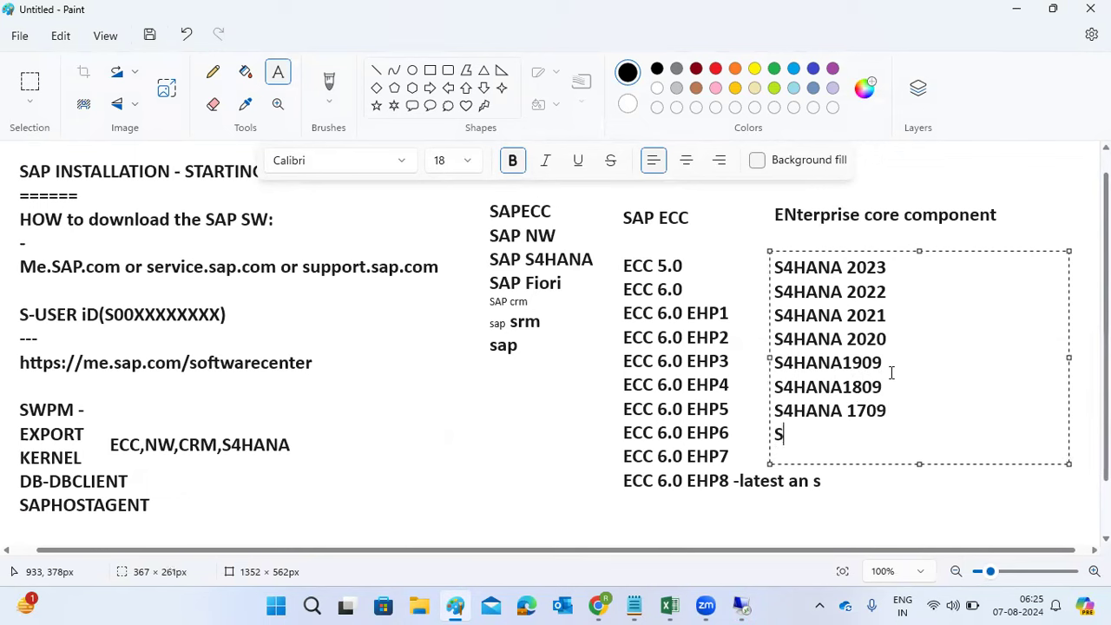
text(4HANA )
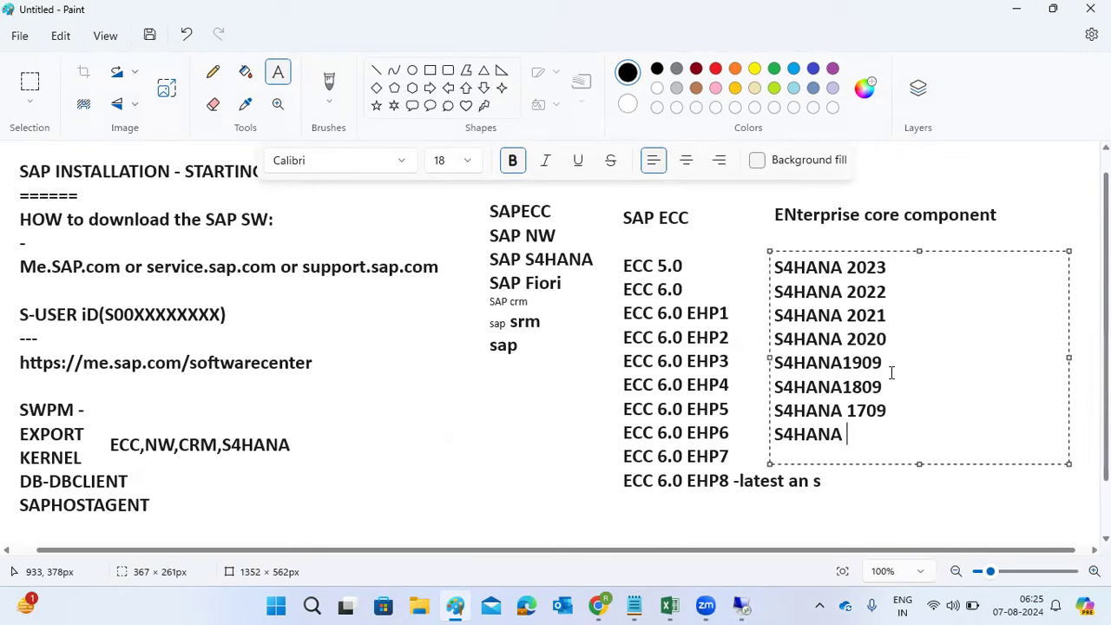
text(16)
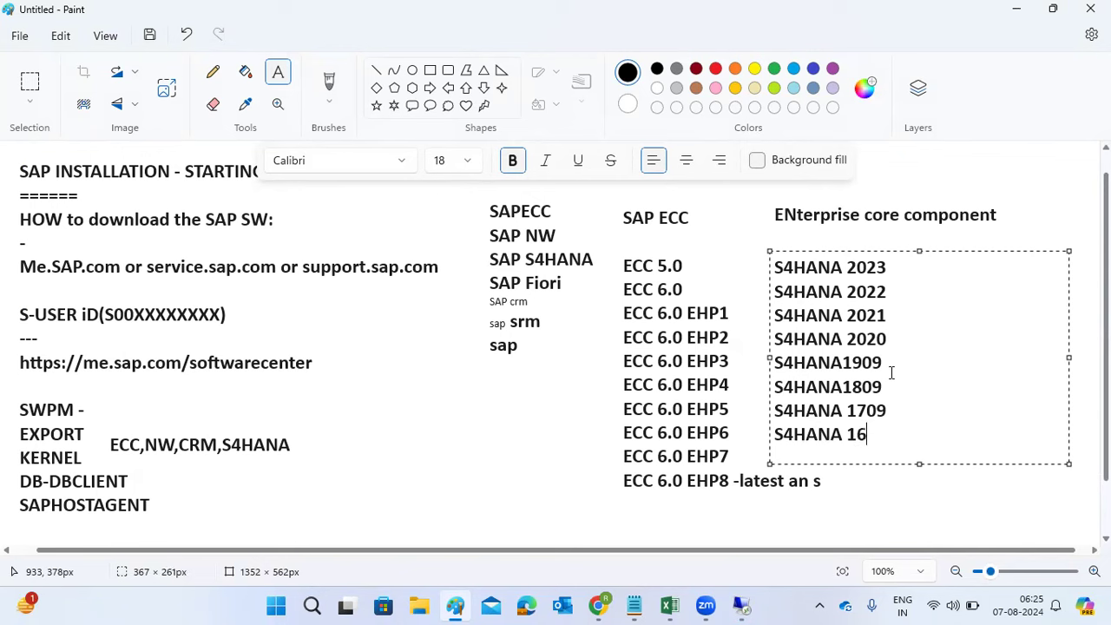
text(10)
key(Return)
text(S)
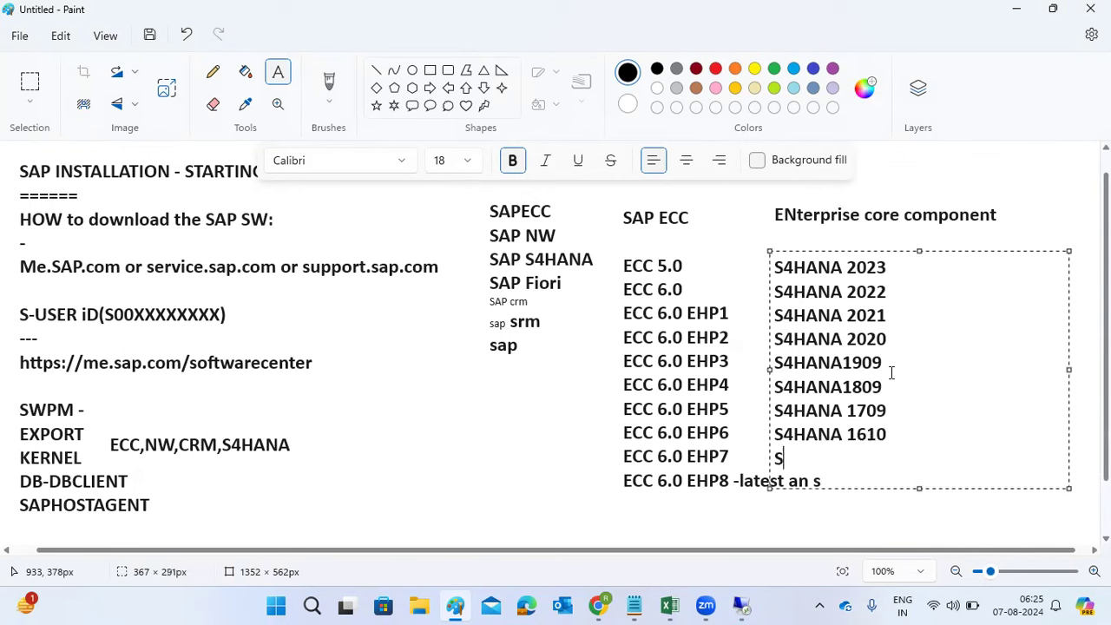
text(4HANA 1511)
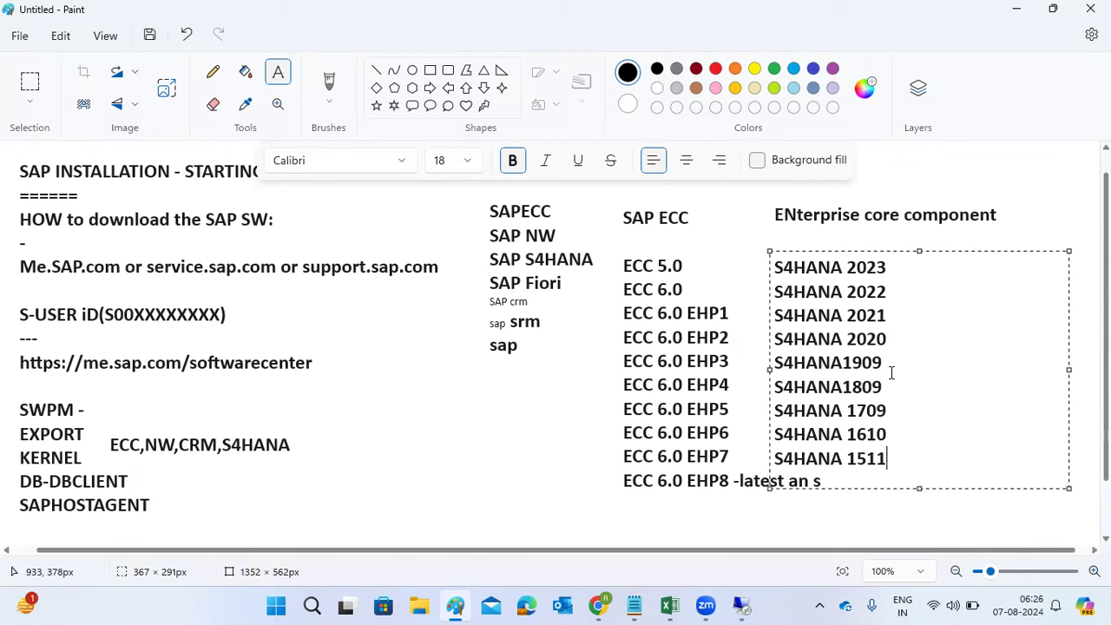
drag(906, 461, 779, 450)
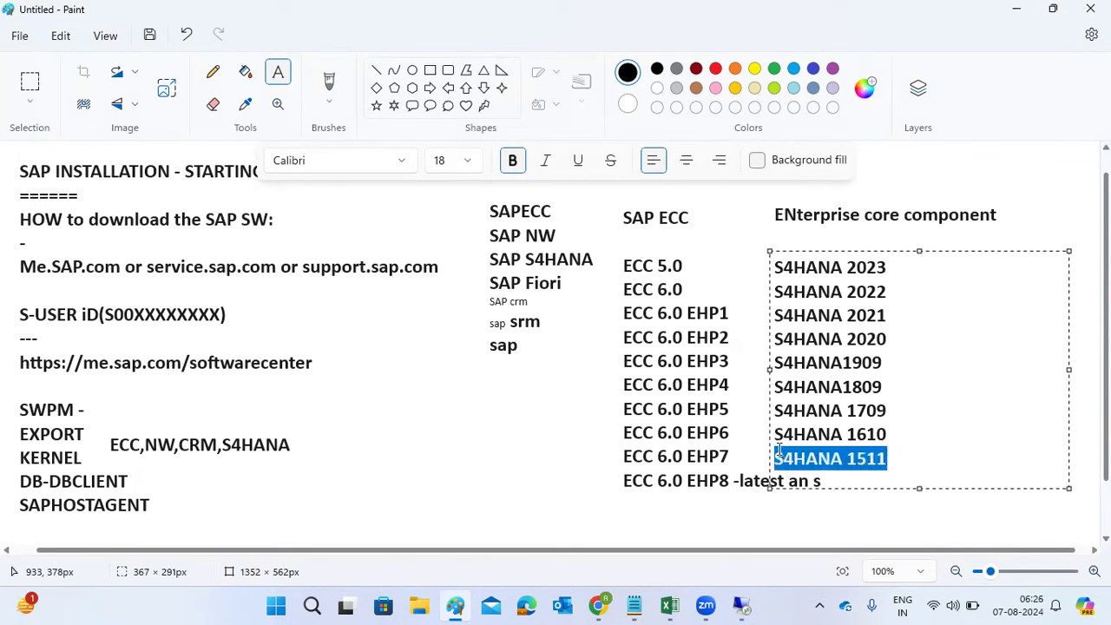
click(847, 459)
drag(866, 461, 877, 461)
drag(793, 433, 887, 435)
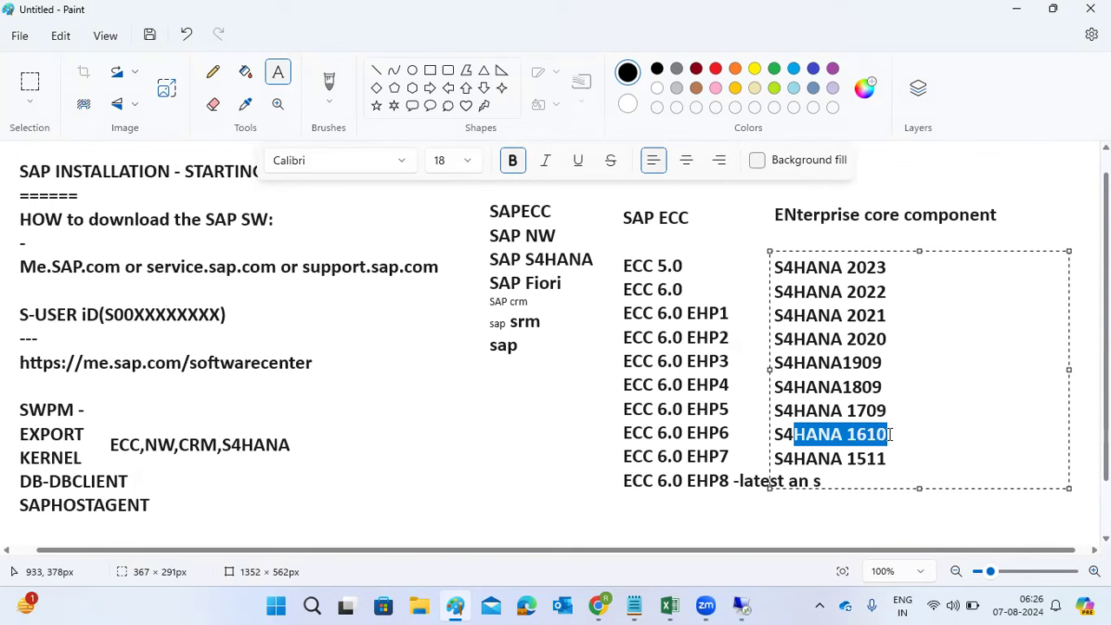
click(847, 412)
click(866, 412)
click(874, 388)
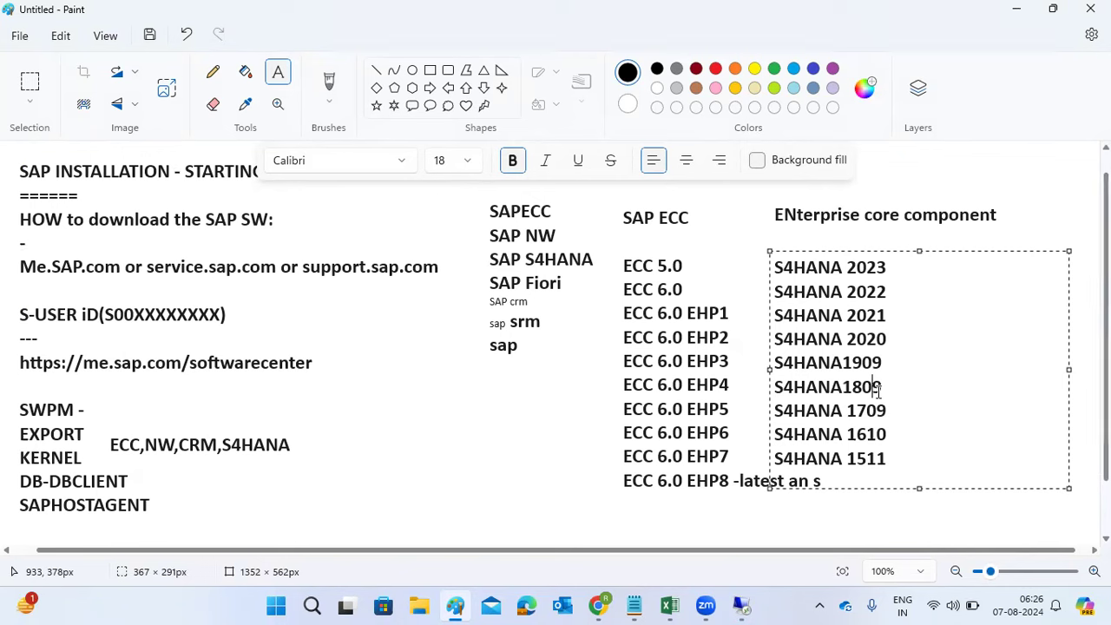
click(862, 339)
drag(864, 339, 896, 340)
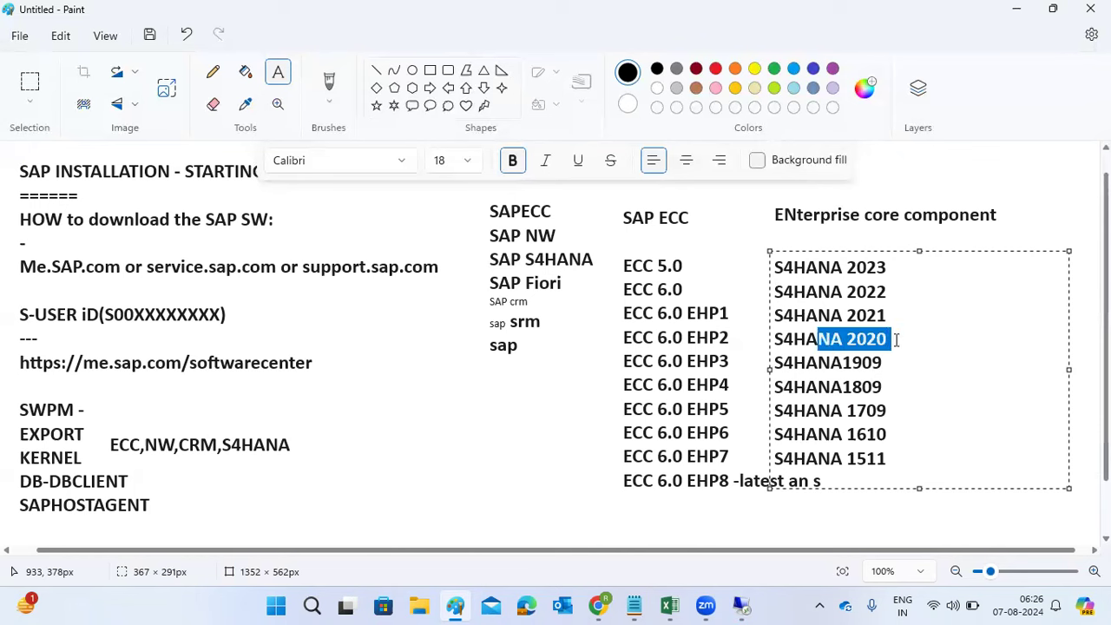
click(864, 323)
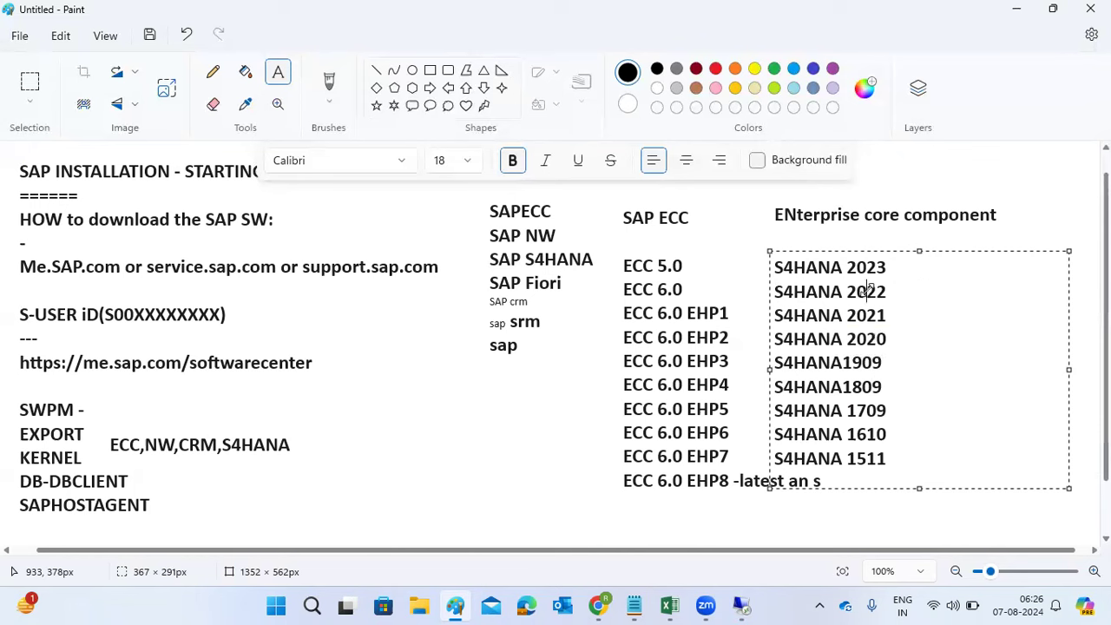
double_click(869, 288)
double_click(867, 269)
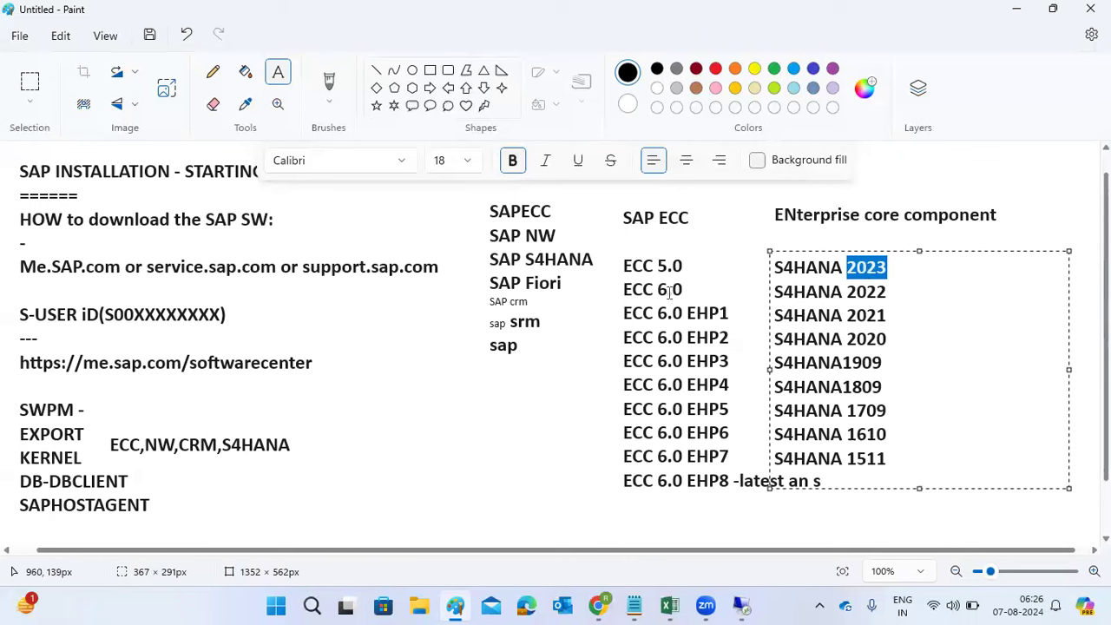
Step: Create a text box left of the ECC list and type SAP NW 7.0 through SAP NW 7.3
drag(326, 354, 585, 519)
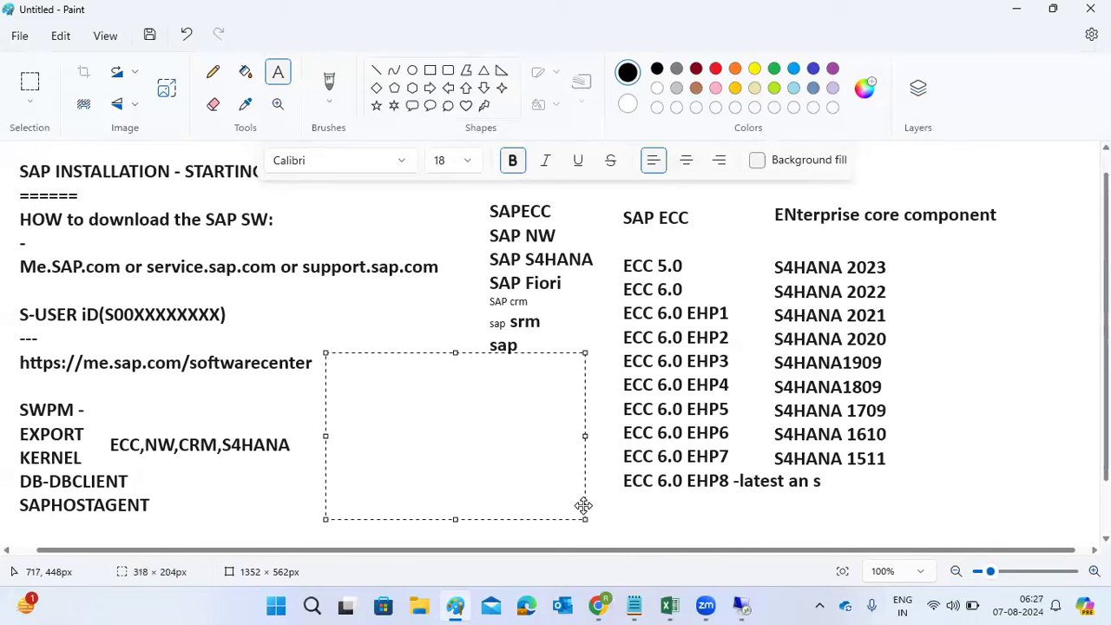
text(SAP NW 7.0)
key(Return)
text(SAP NW 7.1)
key(Return)
text(SAP NW 7.)
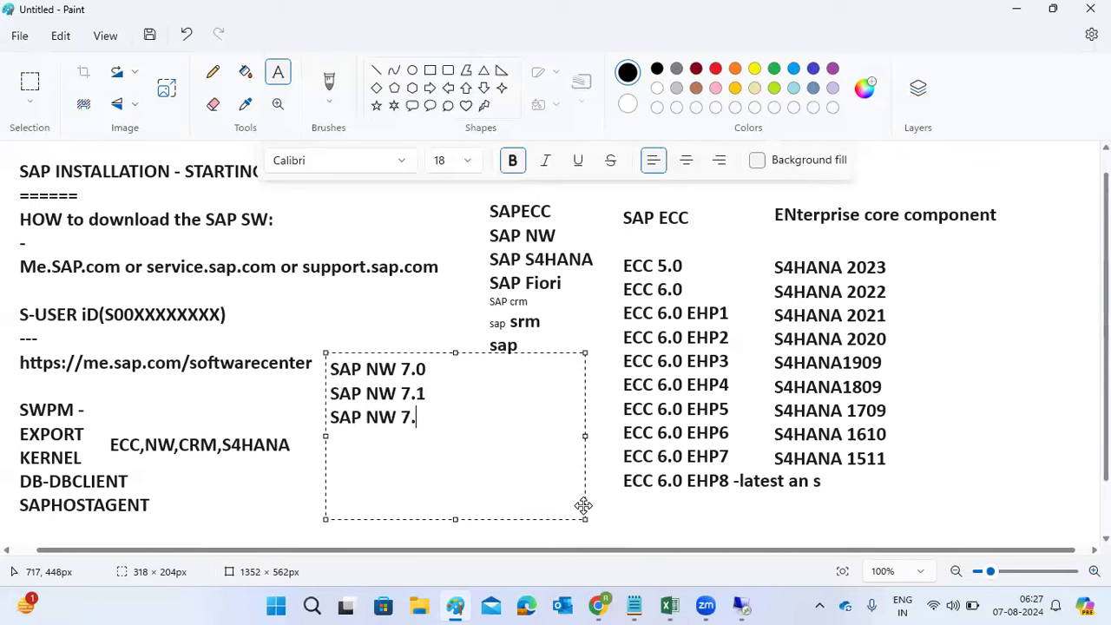
text(2)
key(Return)
text(SAP NW 7.3)
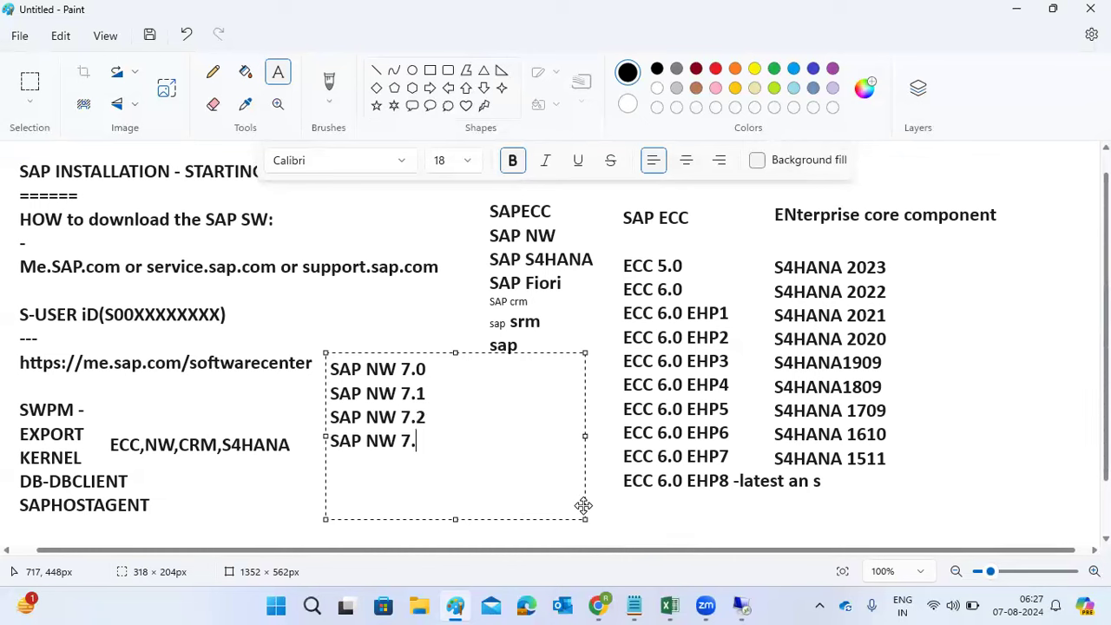
Step: Add SAP NW 7.4 and SAP NW 7.5-latest lines, removing the stray characters after 7.4
key(Return)
text(SAP NW 7.4SAP)
key(BackSpace)
key(BackSpace)
key(BackSpace)
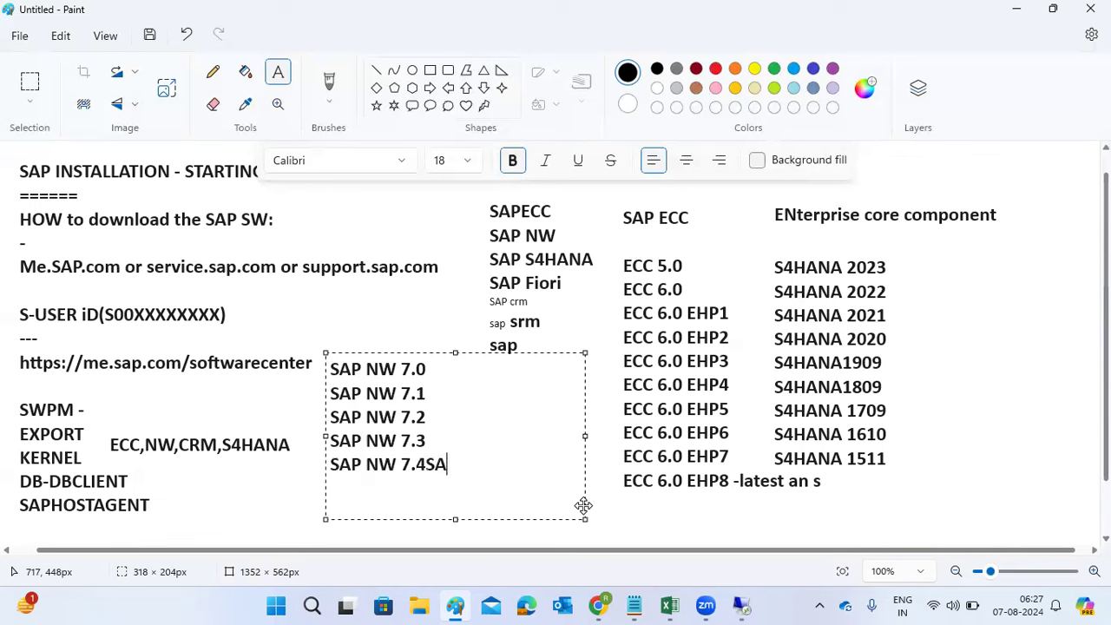
key(BackSpace)
key(Return)
text(SAP NW 7.5)
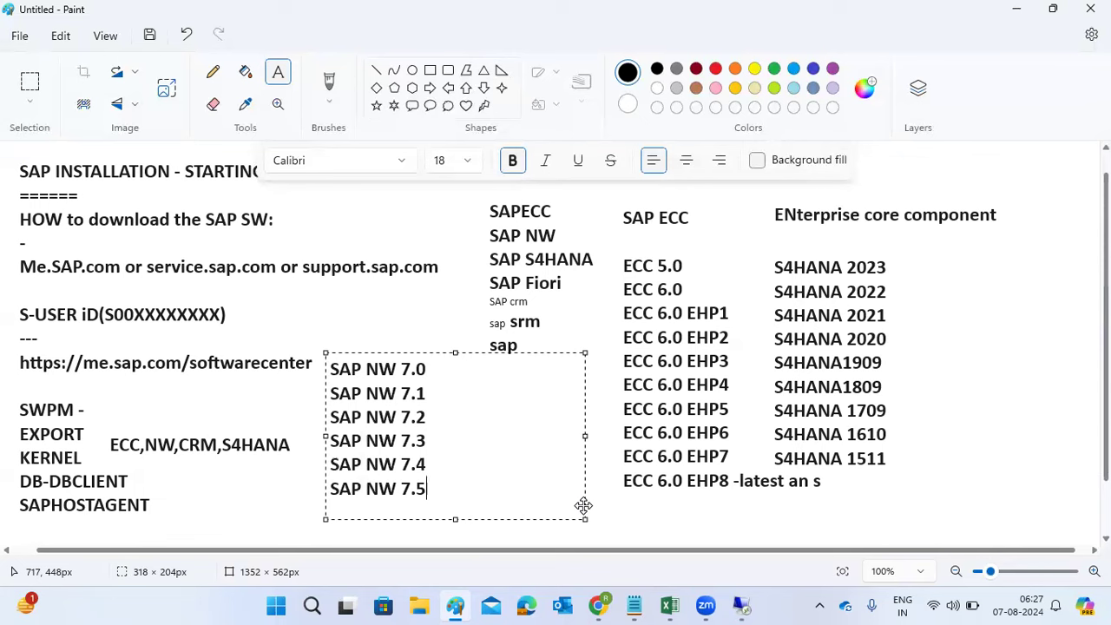
text(-latest)
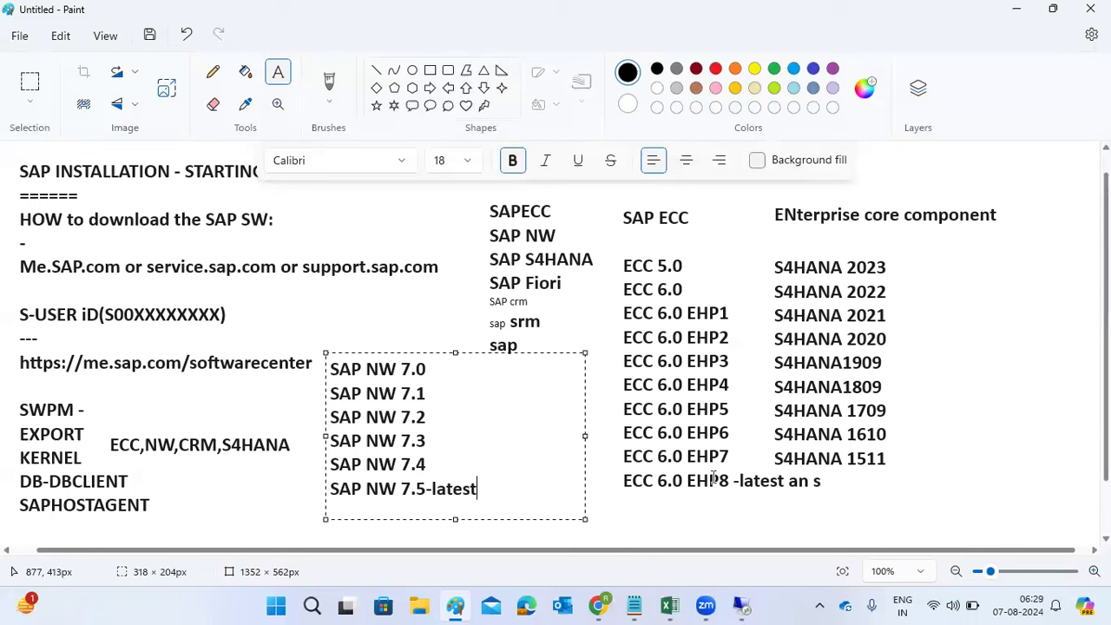
Step: Highlight the SAP NW 7.5-latest entry, then commit the NW release list to the Paint canvas
drag(366, 490, 471, 489)
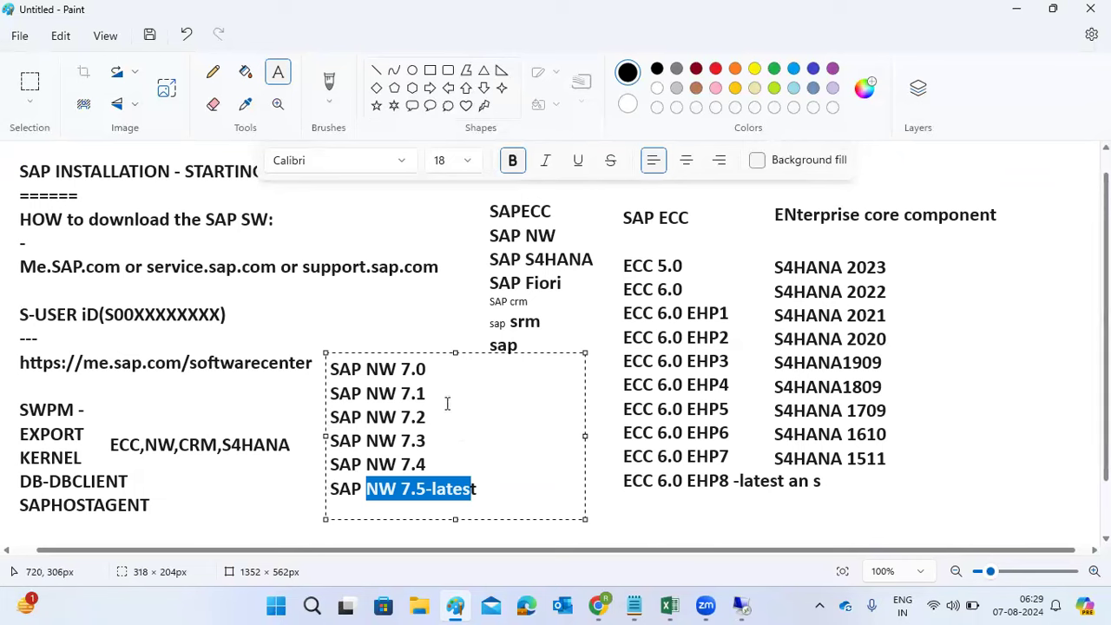
click(339, 488)
drag(339, 488, 475, 489)
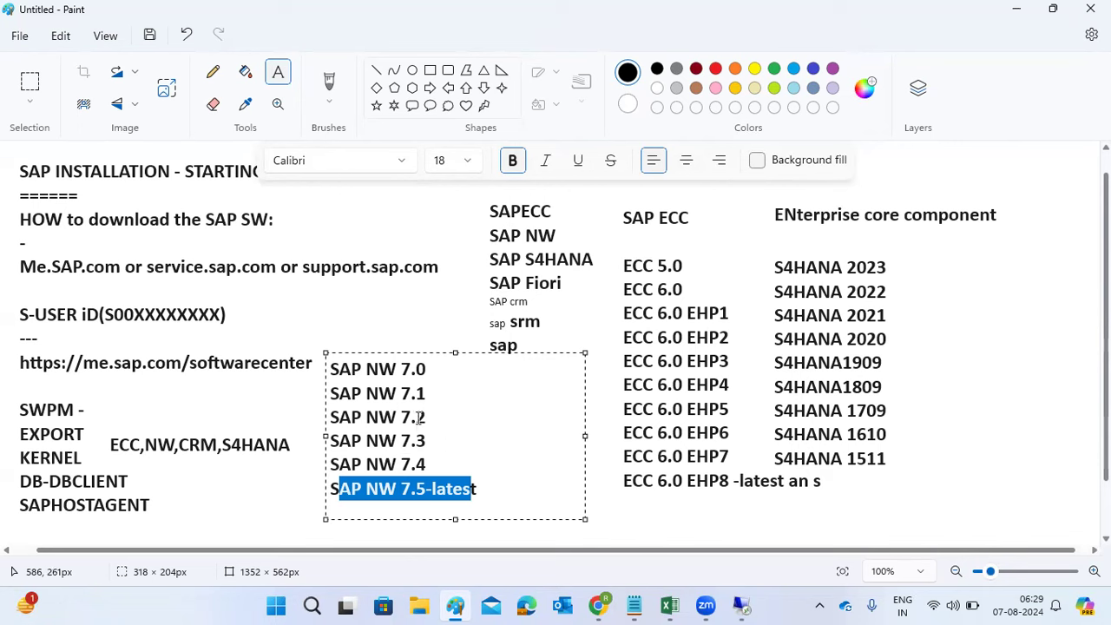
click(911, 234)
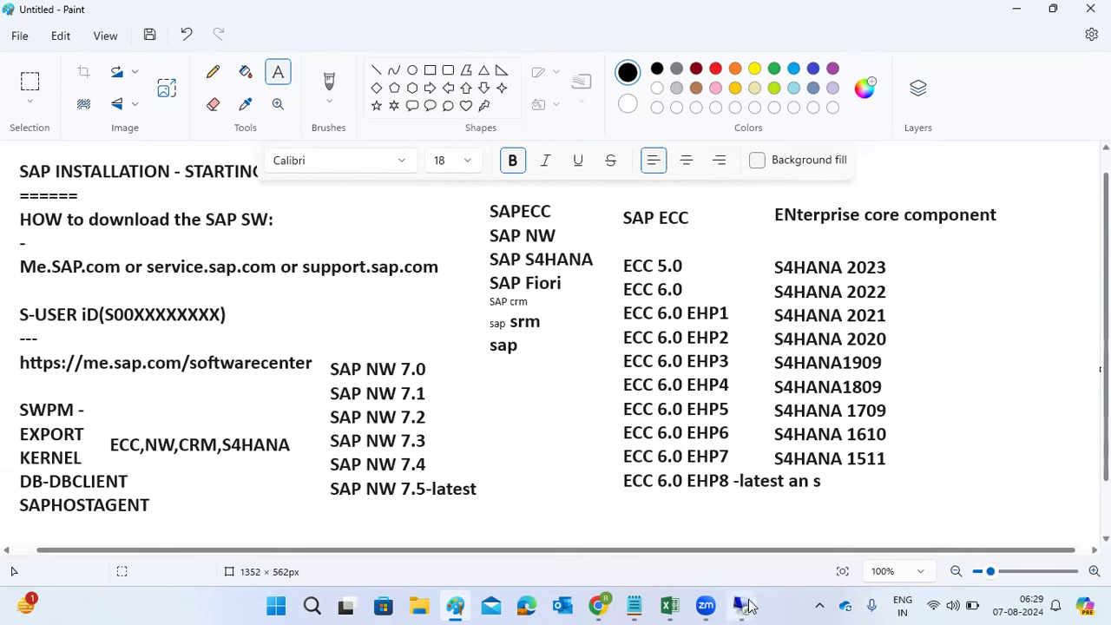
click(743, 606)
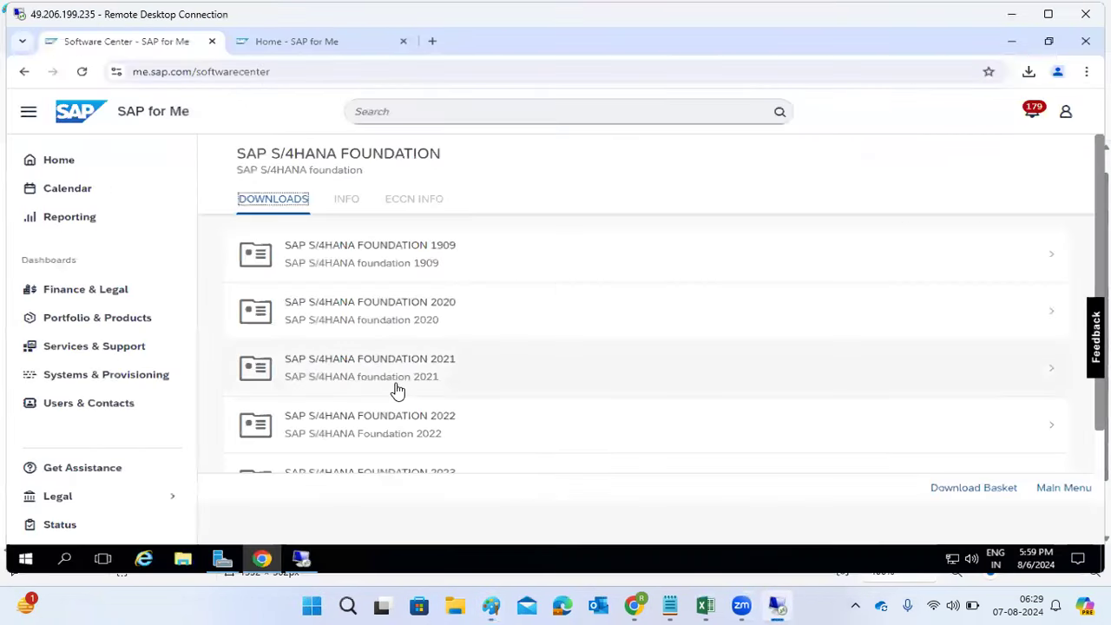
Step: Return to Download Software and open the letter C categories from the A-Z index
click(17, 77)
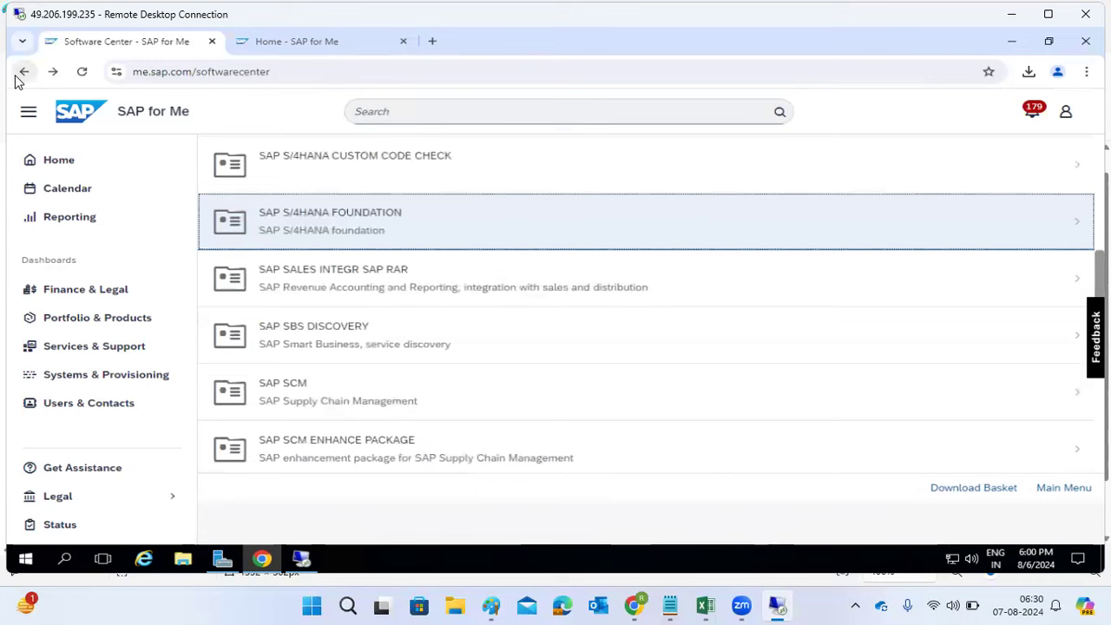
click(24, 77)
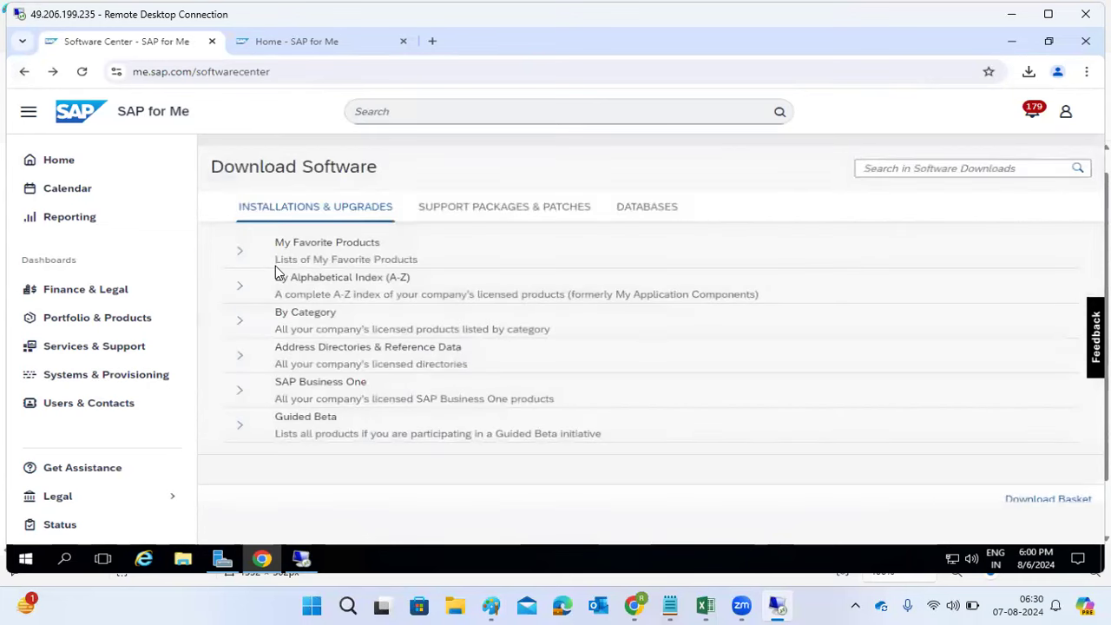
click(242, 286)
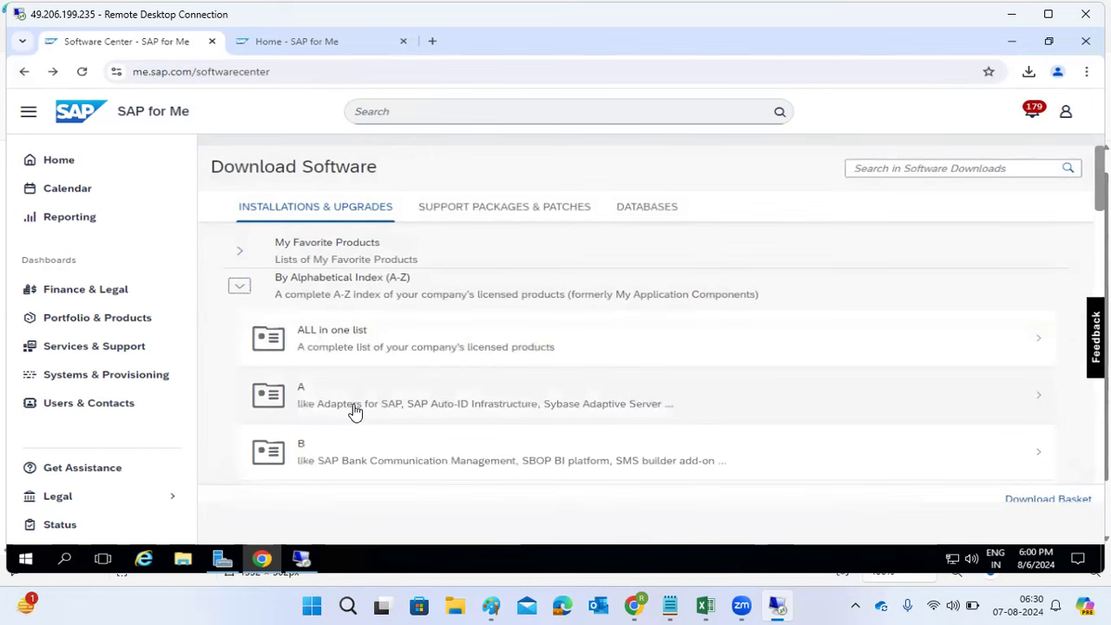
scroll(355, 412, down, 3)
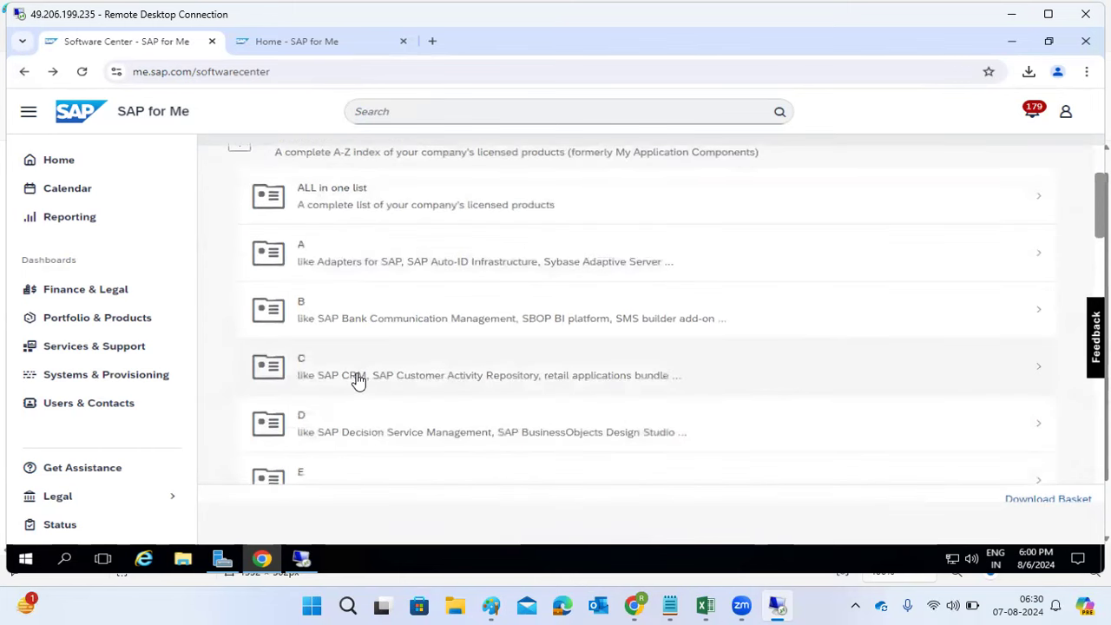
click(358, 375)
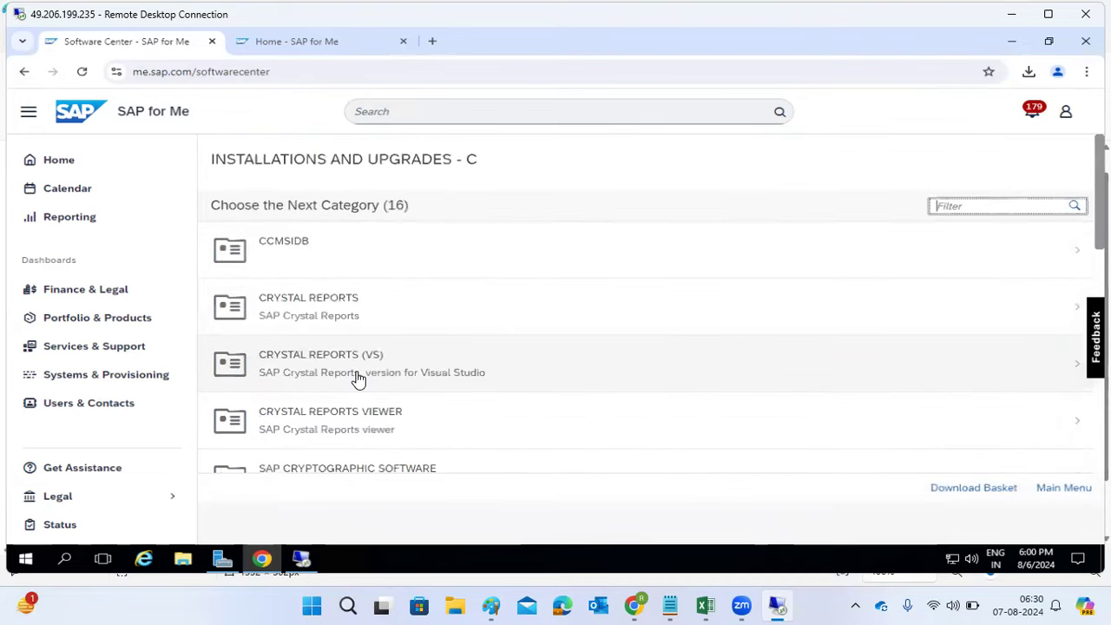
Step: Review the SAP CRM download versions, then go back twice to Download Software
scroll(359, 379, down, 4)
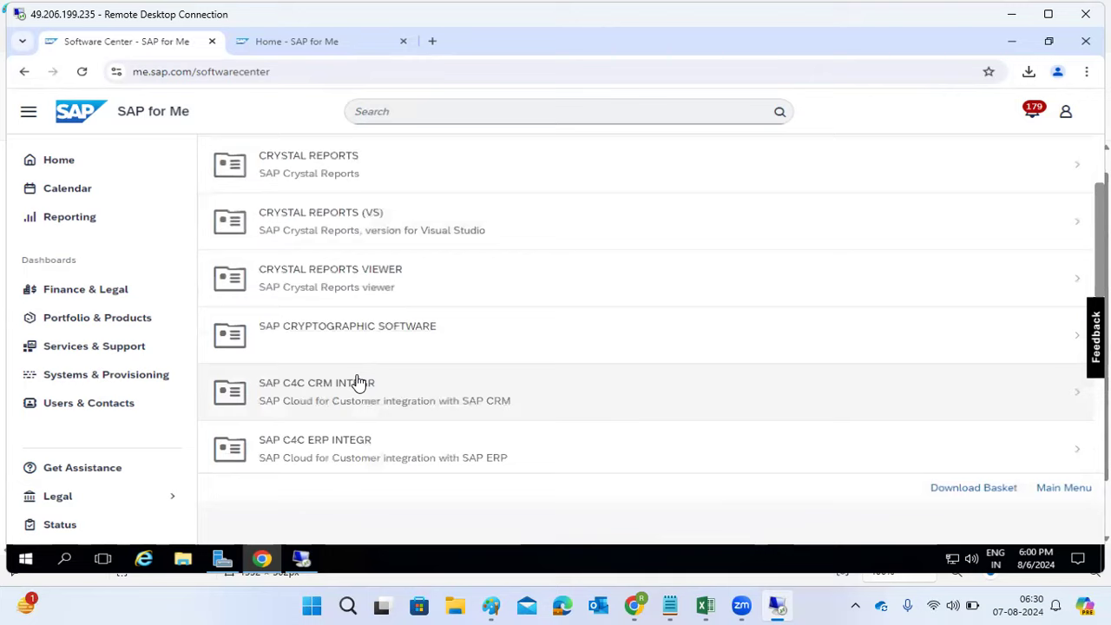
scroll(359, 382, down, 3)
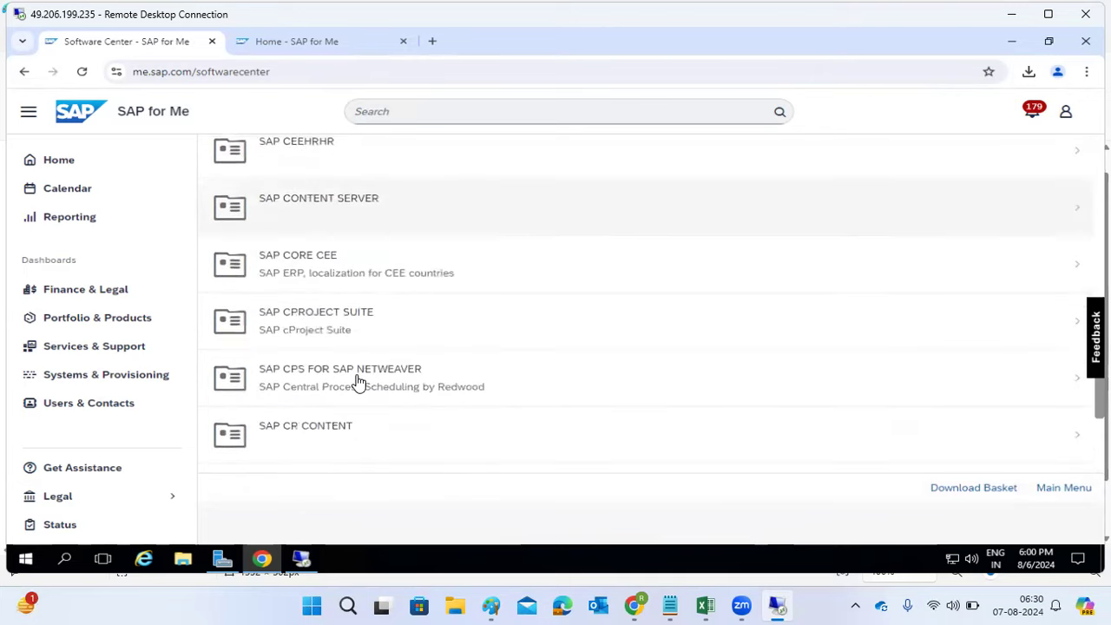
click(282, 368)
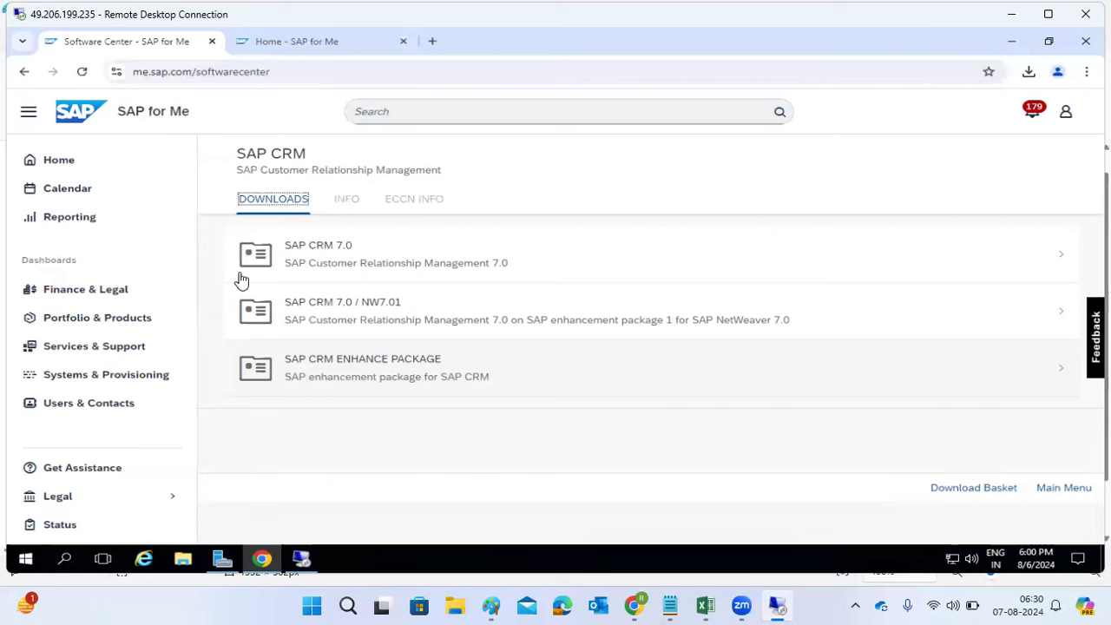
click(21, 73)
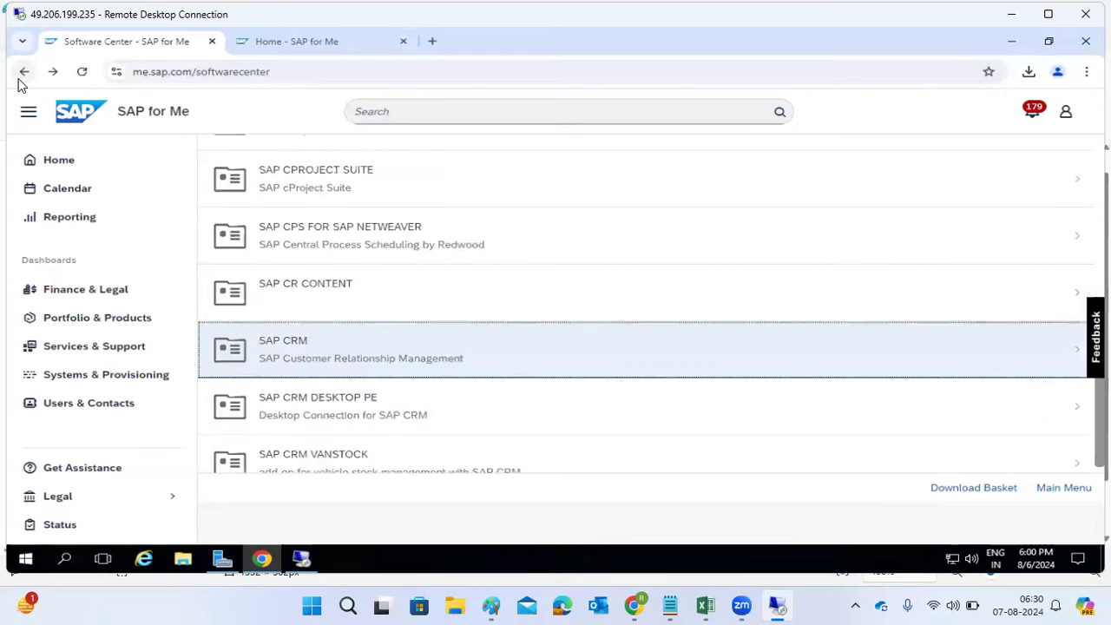
click(21, 75)
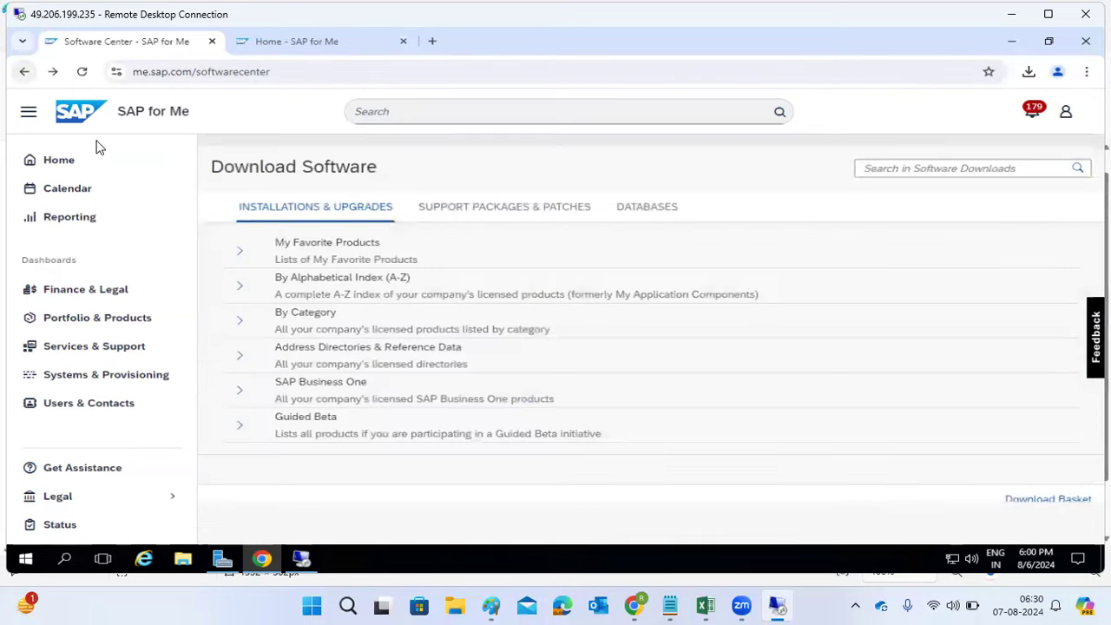
Step: Open the SAP KERNEL 7.22 EXT 64-BIT UC installation downloads via the A-Z index letter K
click(240, 286)
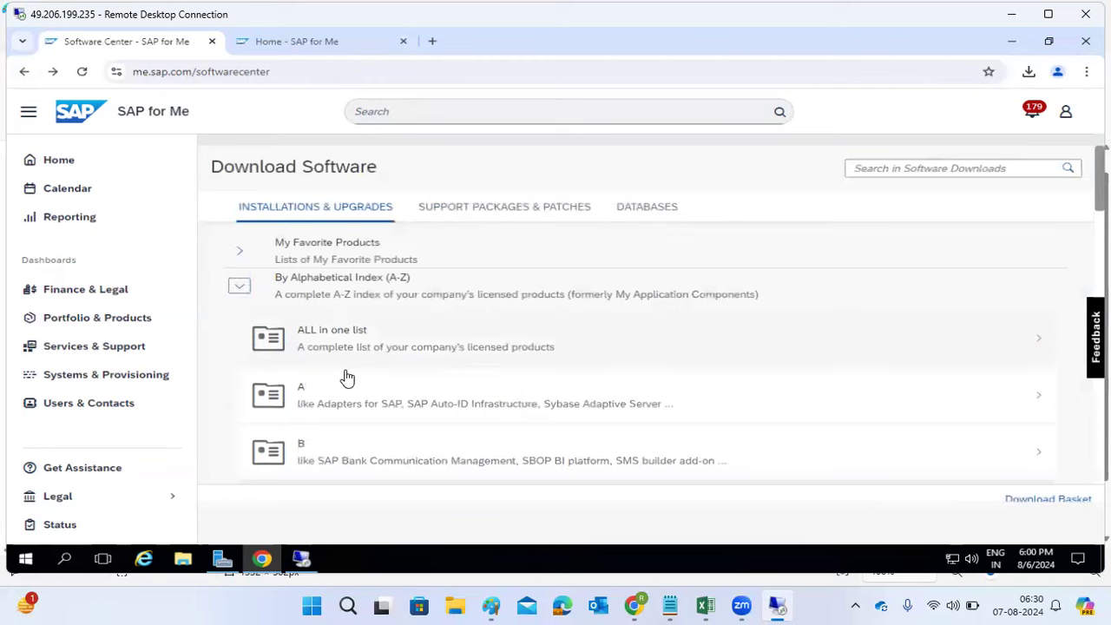
scroll(368, 389, down, 5)
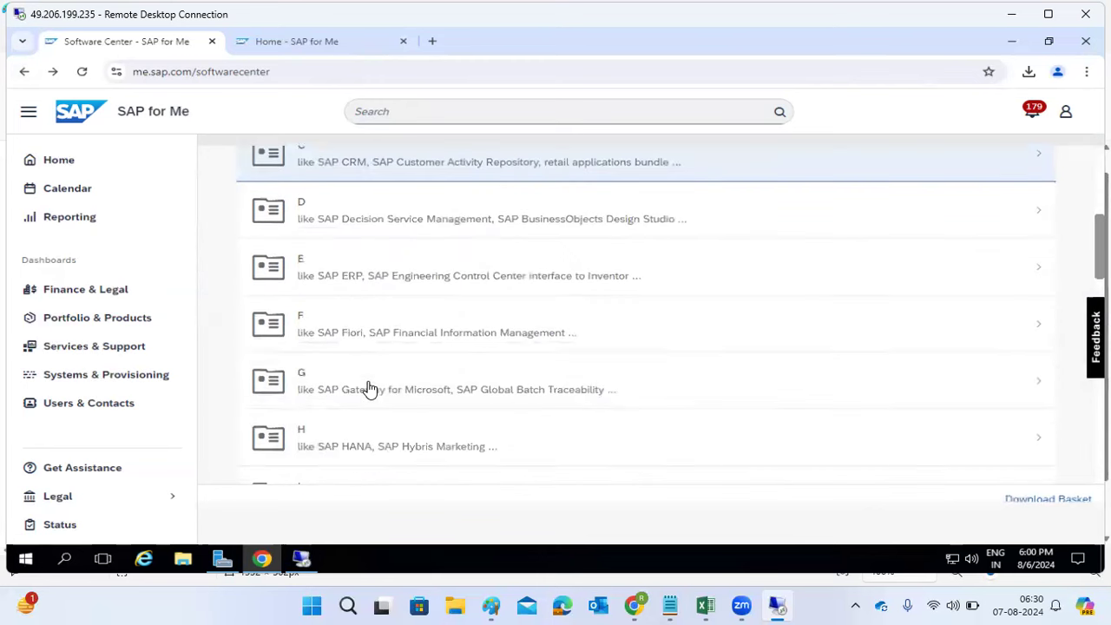
scroll(367, 389, down, 2)
click(332, 336)
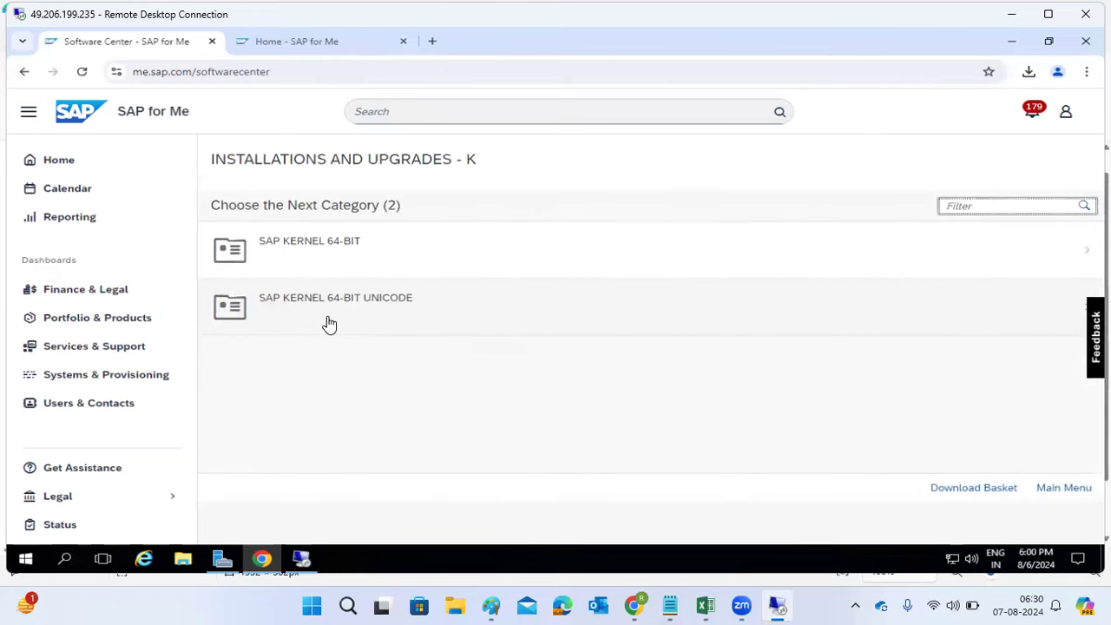
click(324, 321)
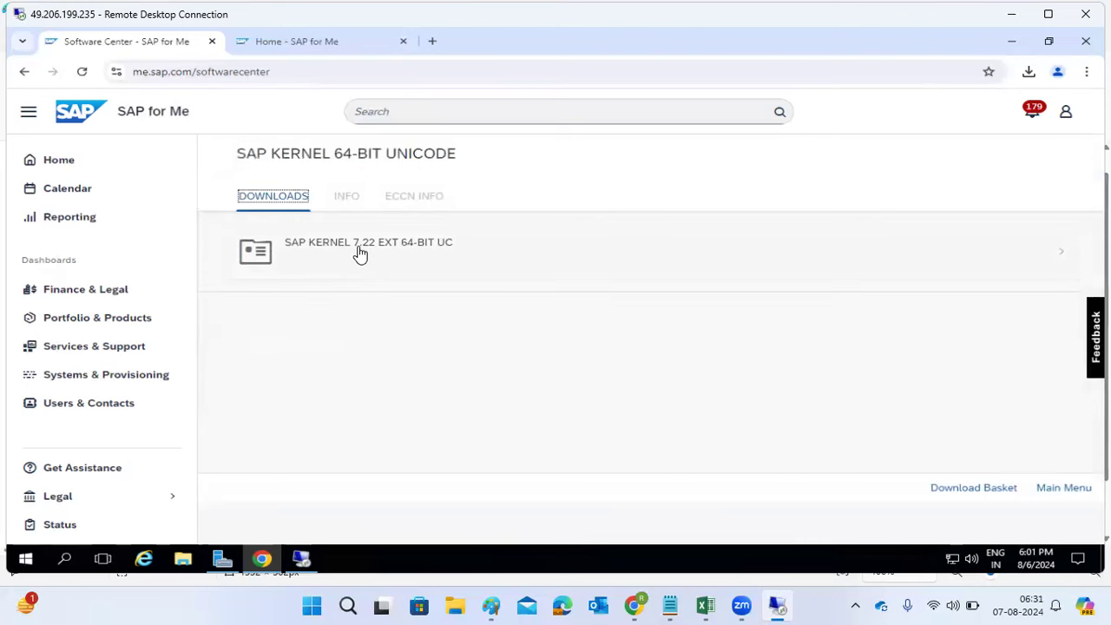
click(360, 254)
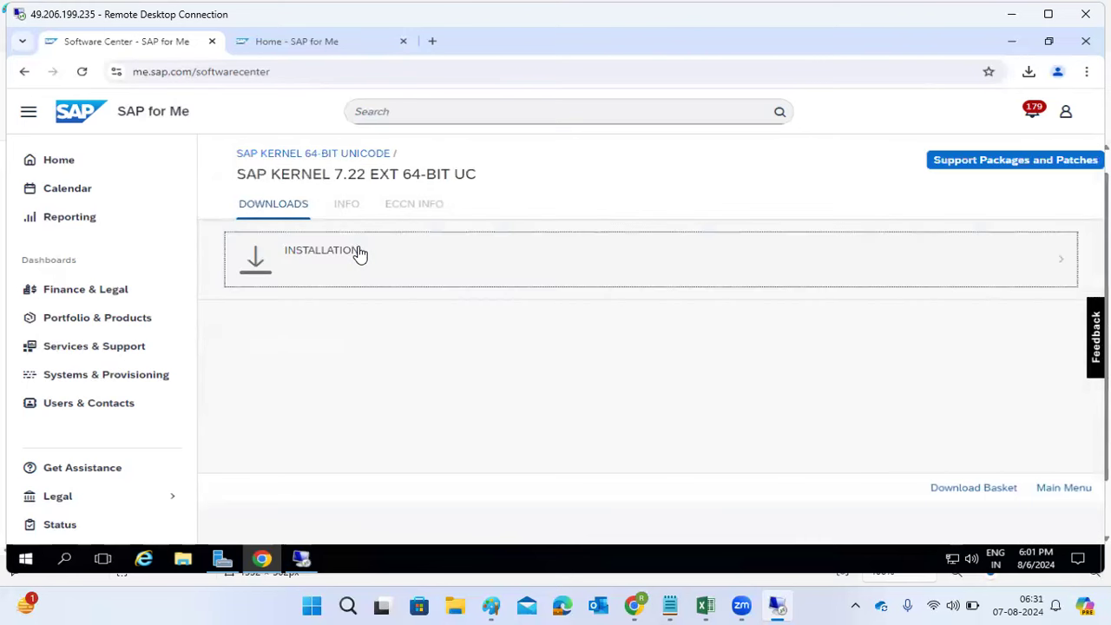
click(350, 276)
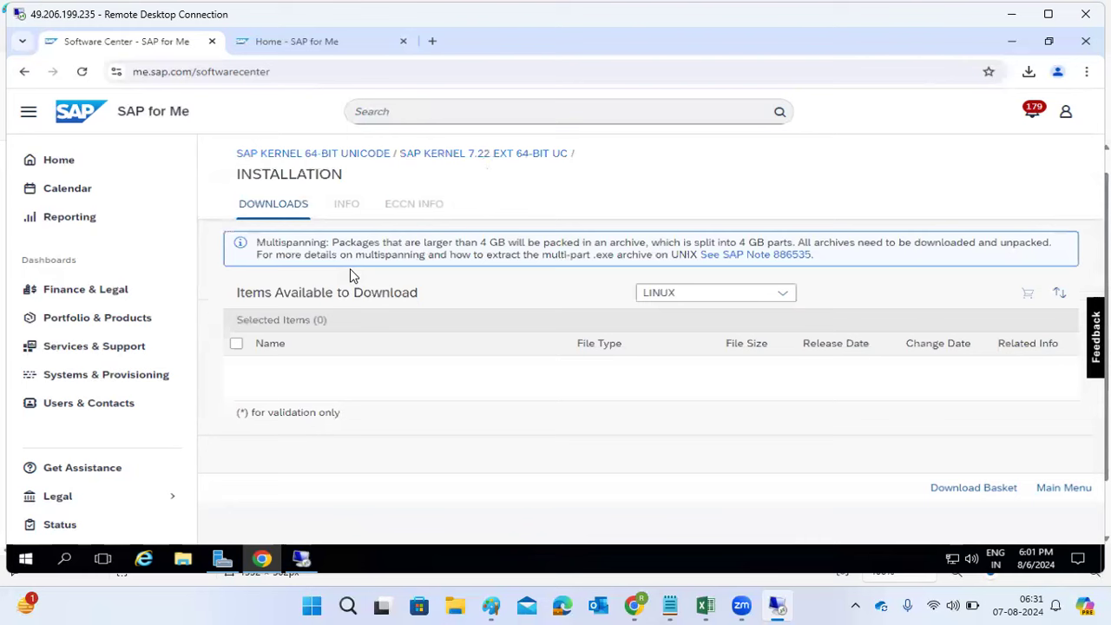
Step: Filter the kernel downloads to MICROSOFT WINDOWS, then go back to the K product categories
click(739, 300)
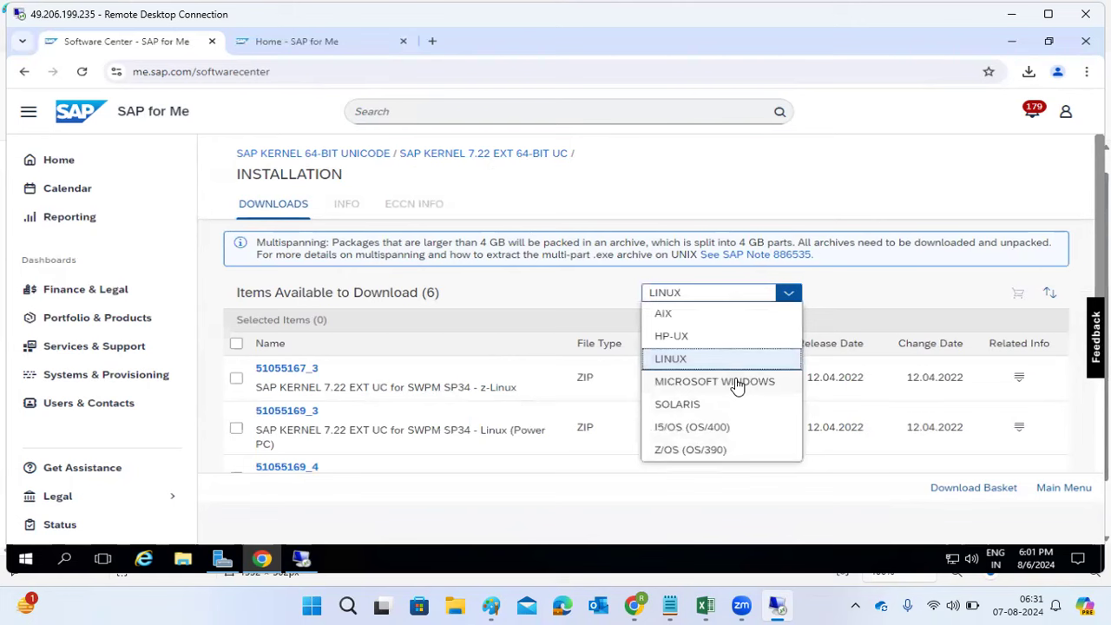
click(736, 383)
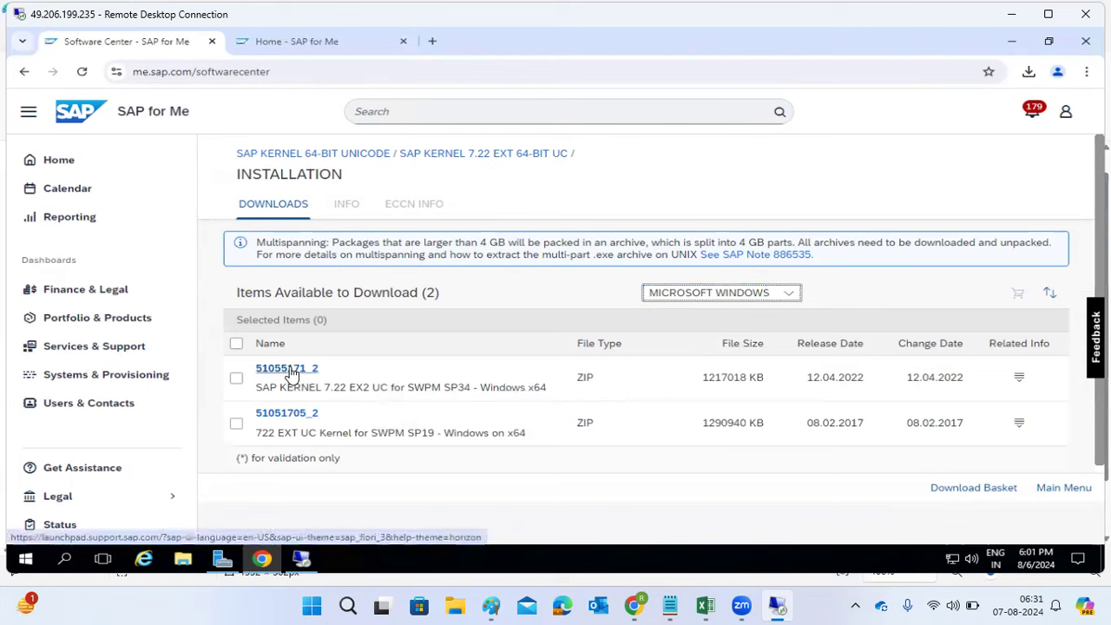
click(293, 154)
click(26, 72)
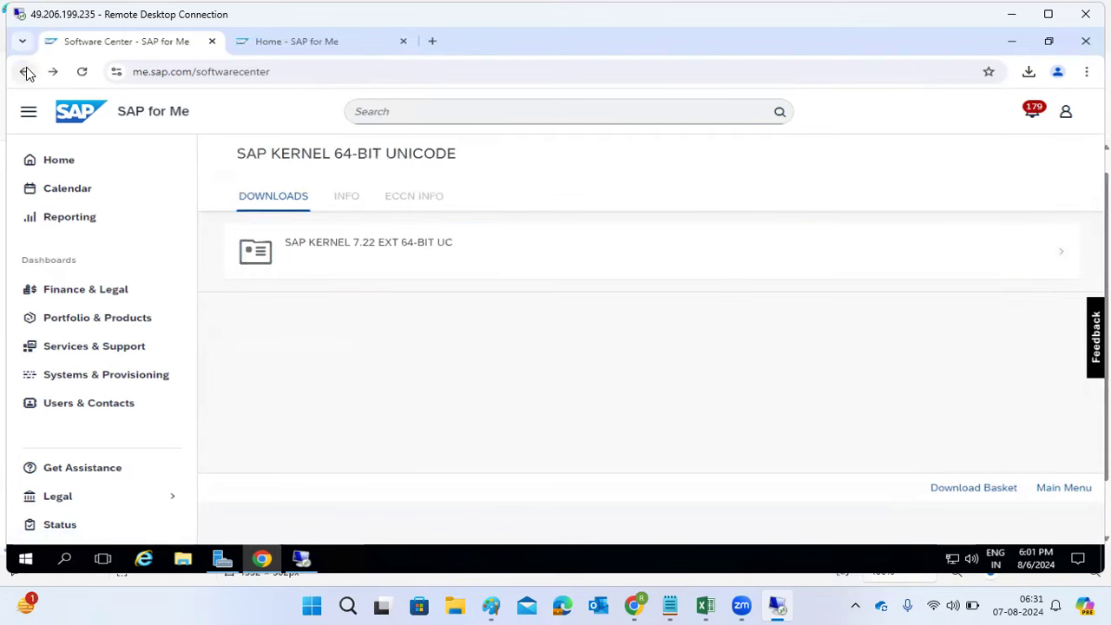
click(26, 72)
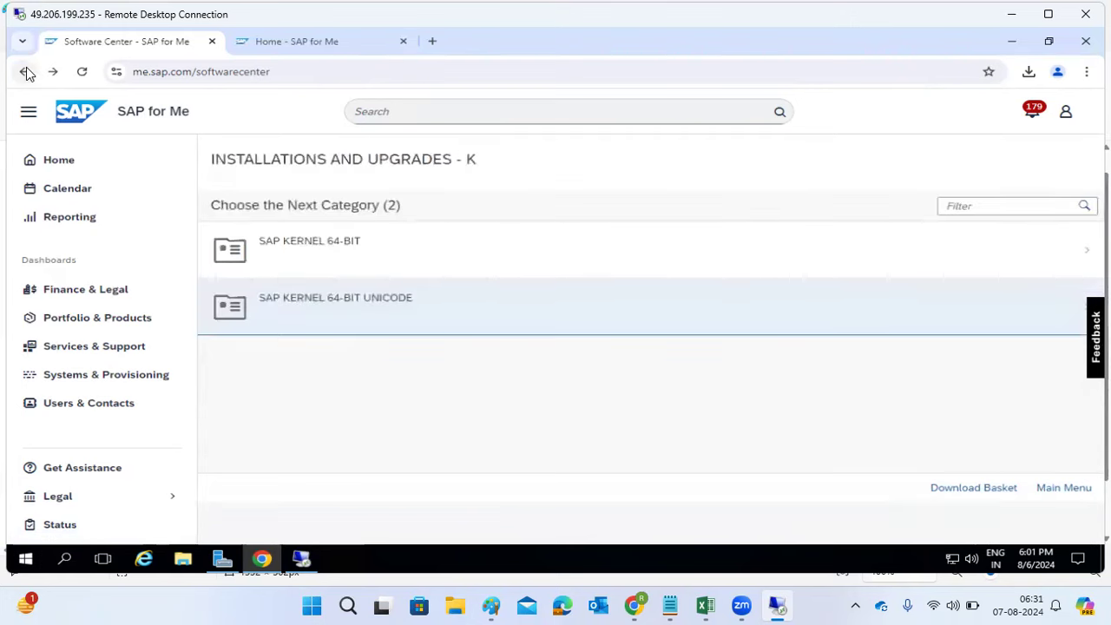
Step: Return to Download Software and expand the alphabetical index, briefly checking the Paint notes
click(26, 72)
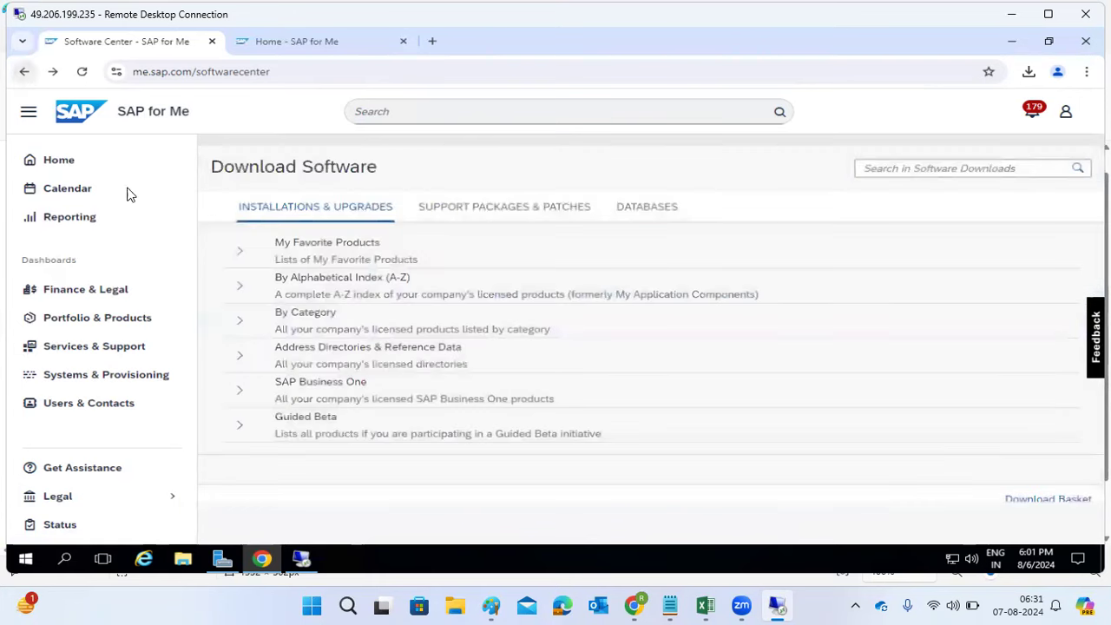
click(238, 291)
scroll(385, 398, down, 7)
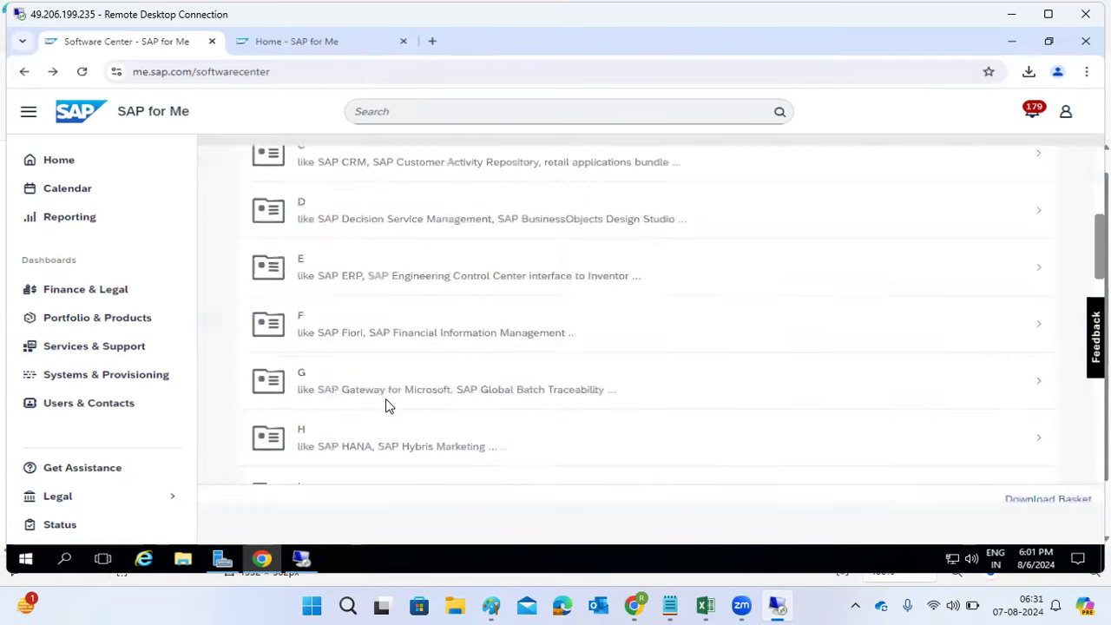
scroll(389, 402, down, 7)
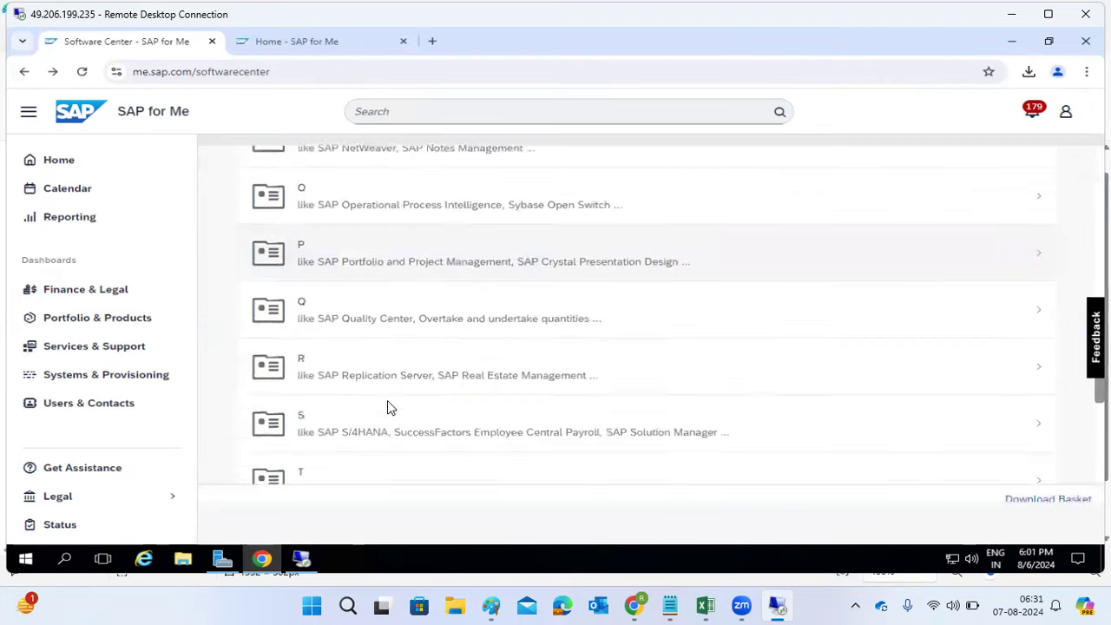
scroll(388, 408, up, 5)
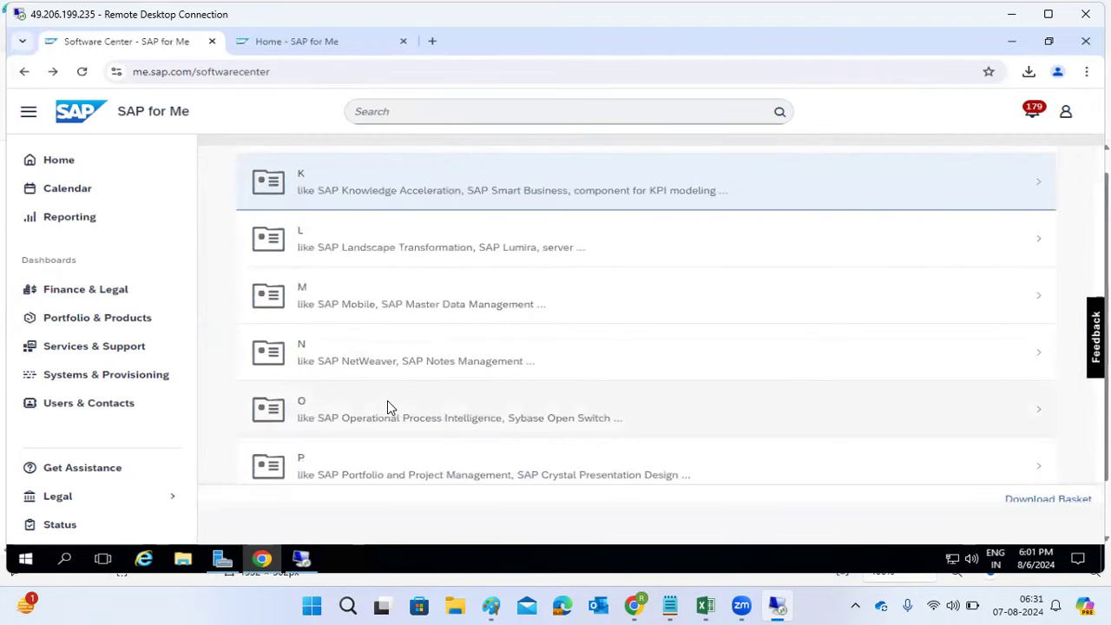
click(494, 605)
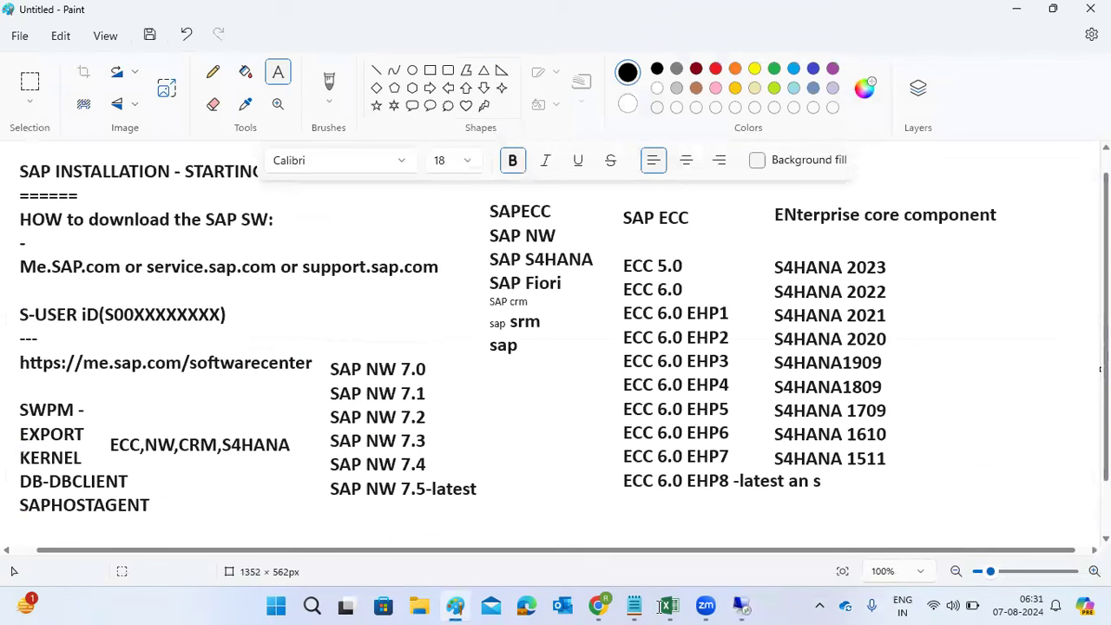
click(741, 606)
Step: Open letter H and scroll through its SAP HANA product categories
scroll(451, 338, up, 5)
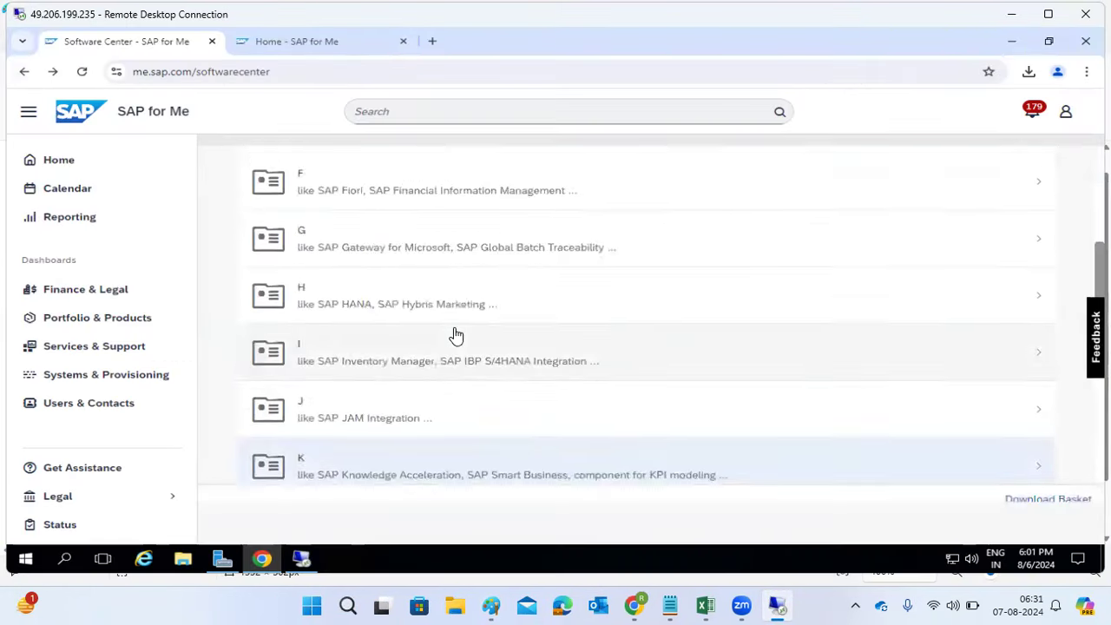
scroll(456, 336, up, 6)
scroll(392, 390, down, 5)
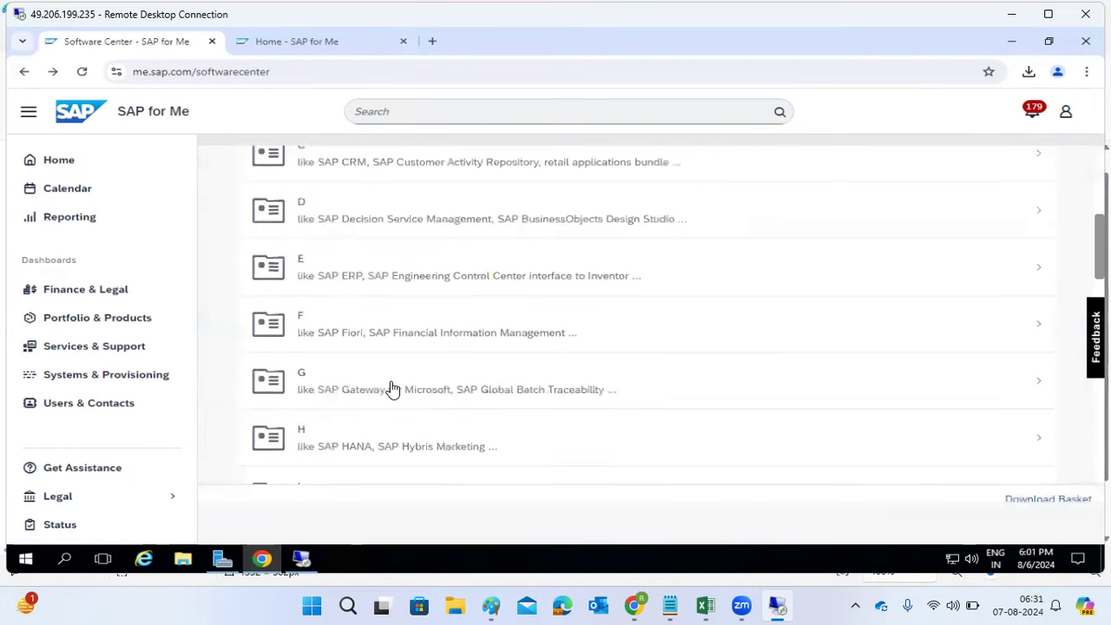
scroll(392, 390, down, 3)
click(352, 322)
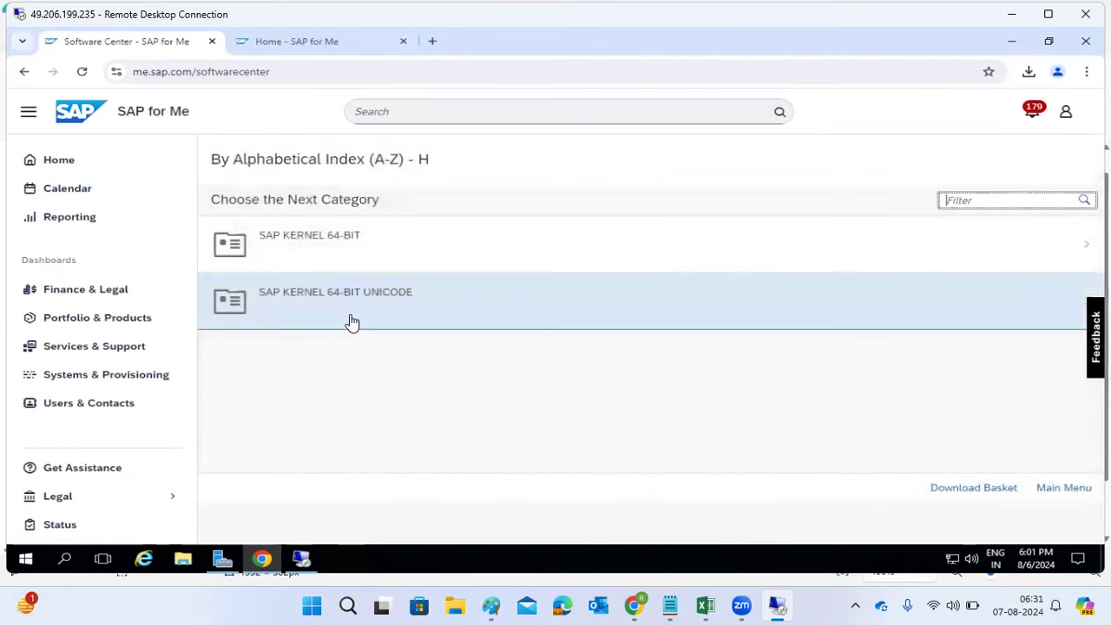
click(350, 322)
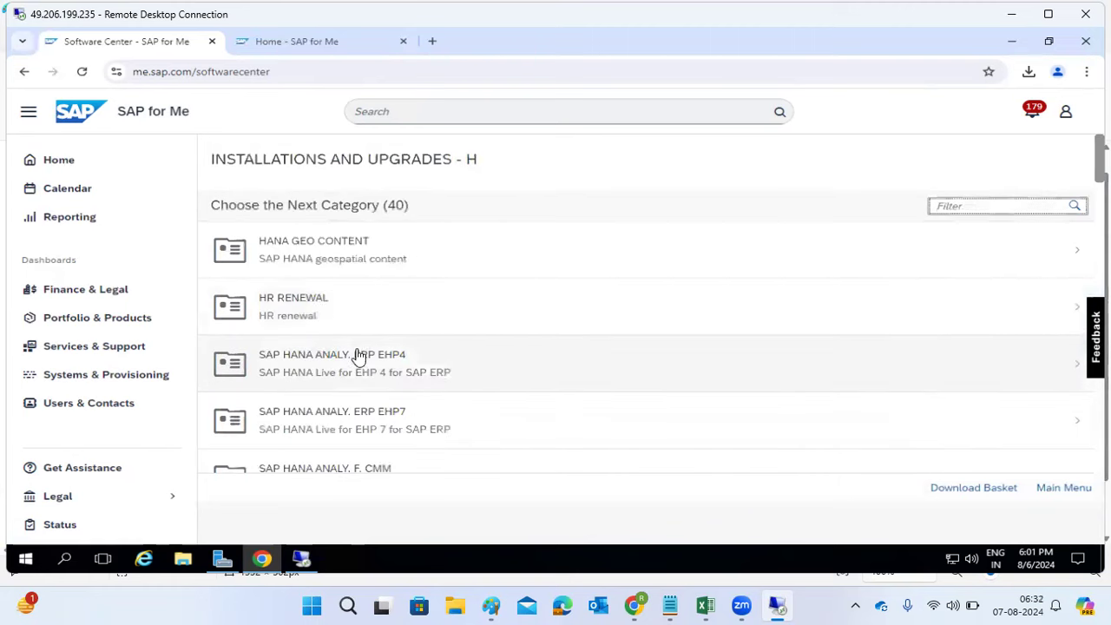
scroll(351, 390, down, 3)
scroll(346, 432, down, 15)
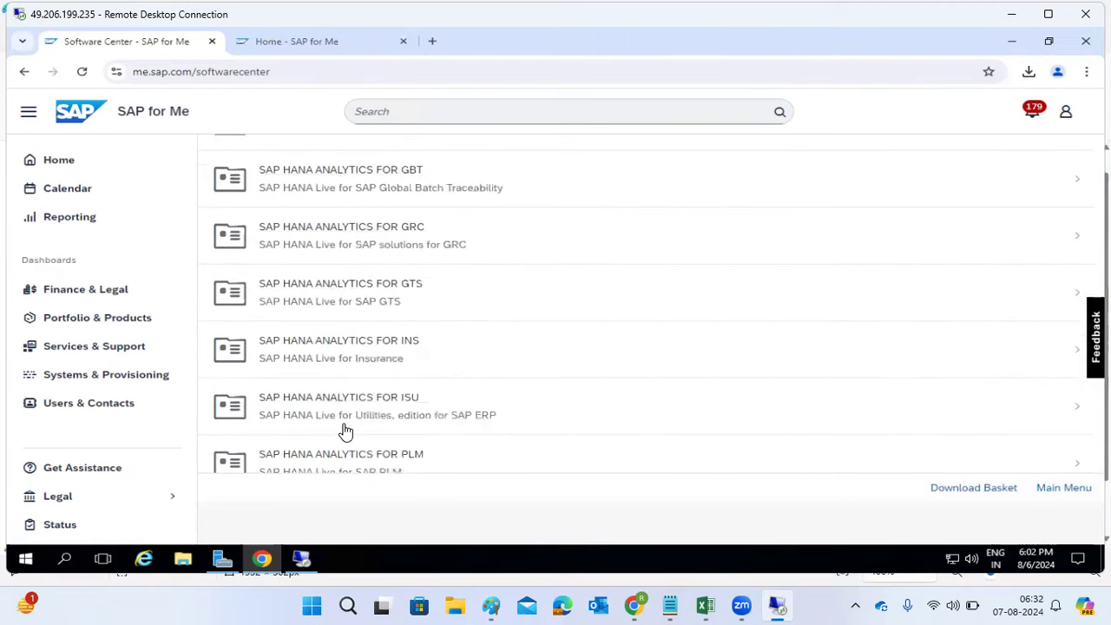
scroll(345, 432, down, 15)
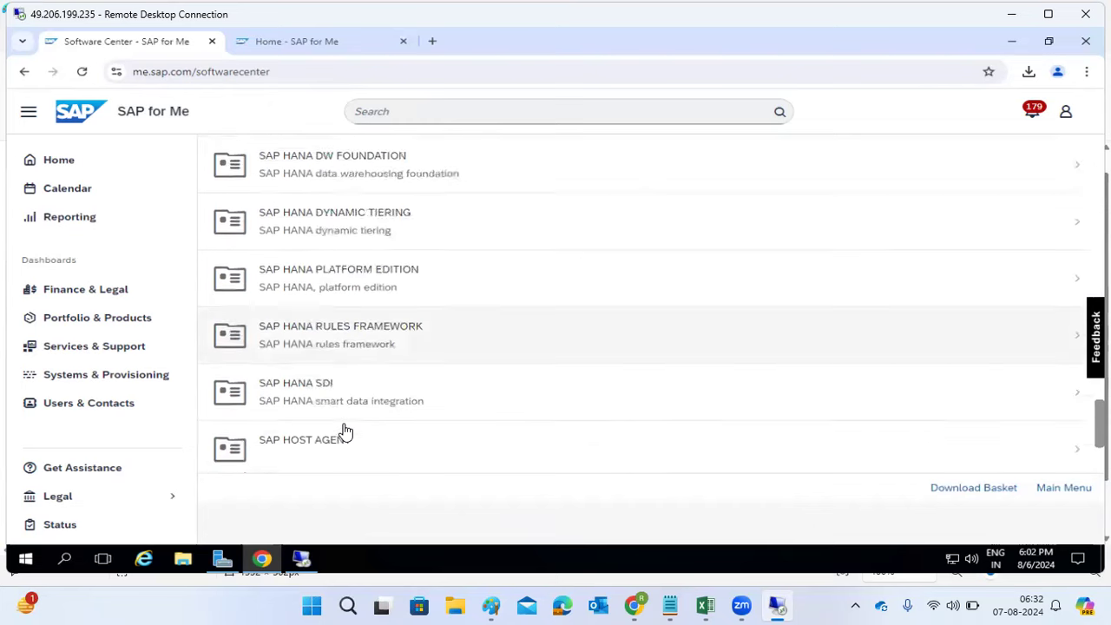
Step: Open the SAP HANA PLATFORM EDITION 2.0 installation downloads under SAP IN-MEMORY (SAP HANA)
scroll(346, 432, down, 2)
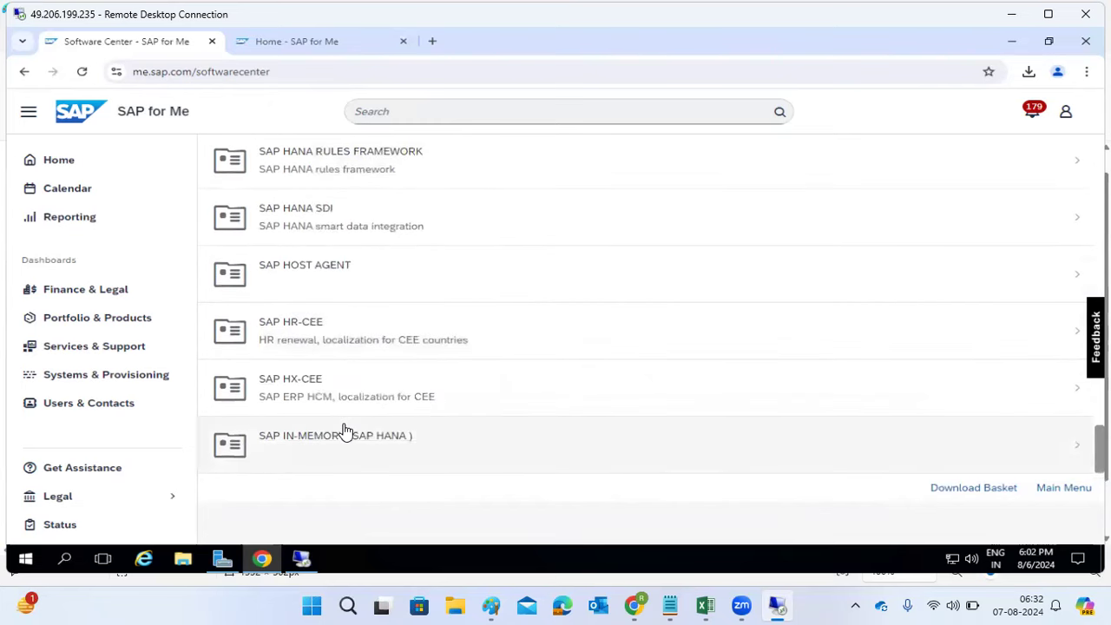
click(345, 447)
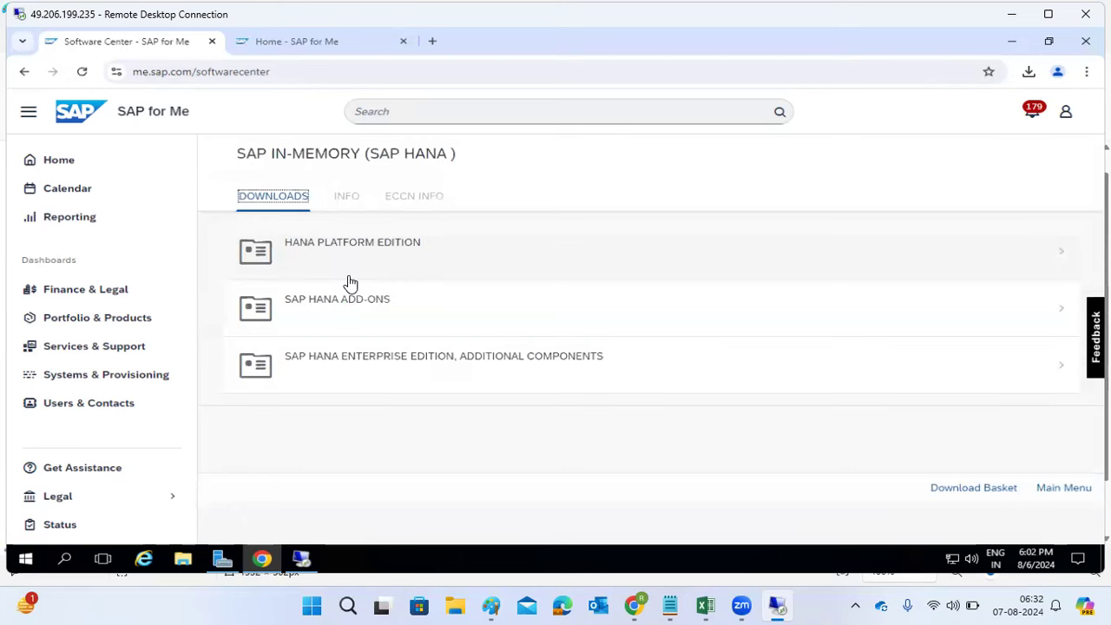
click(350, 265)
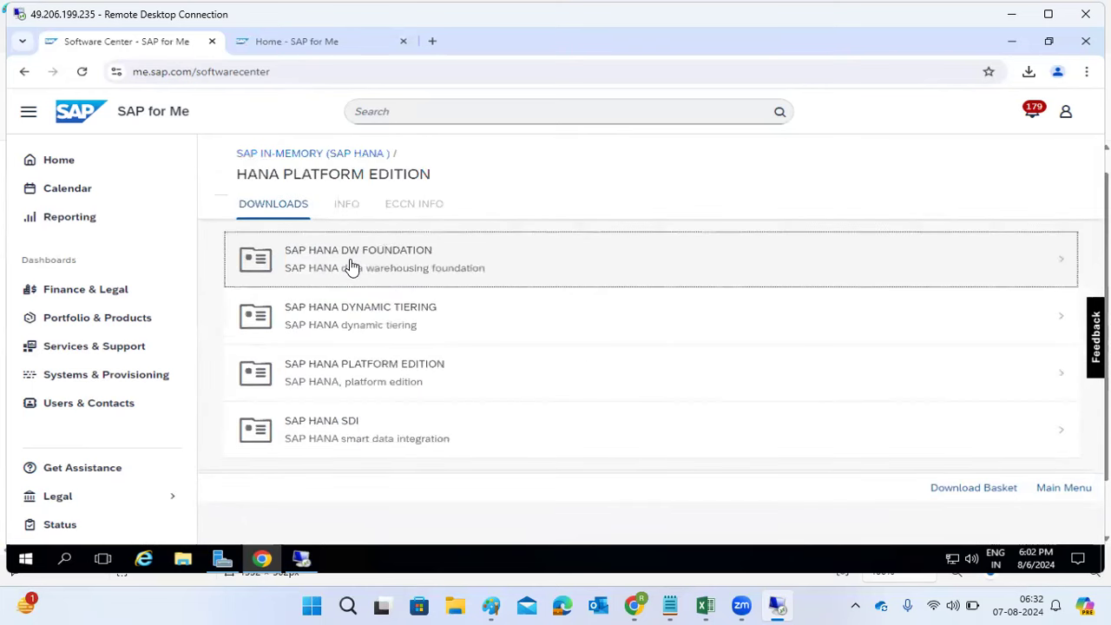
click(358, 374)
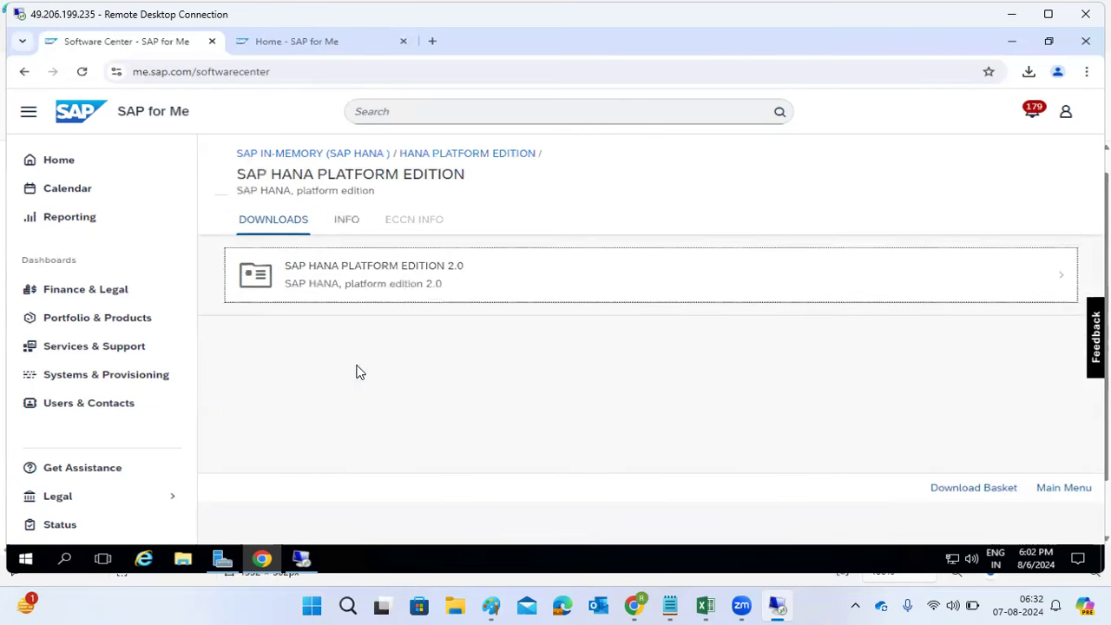
click(401, 271)
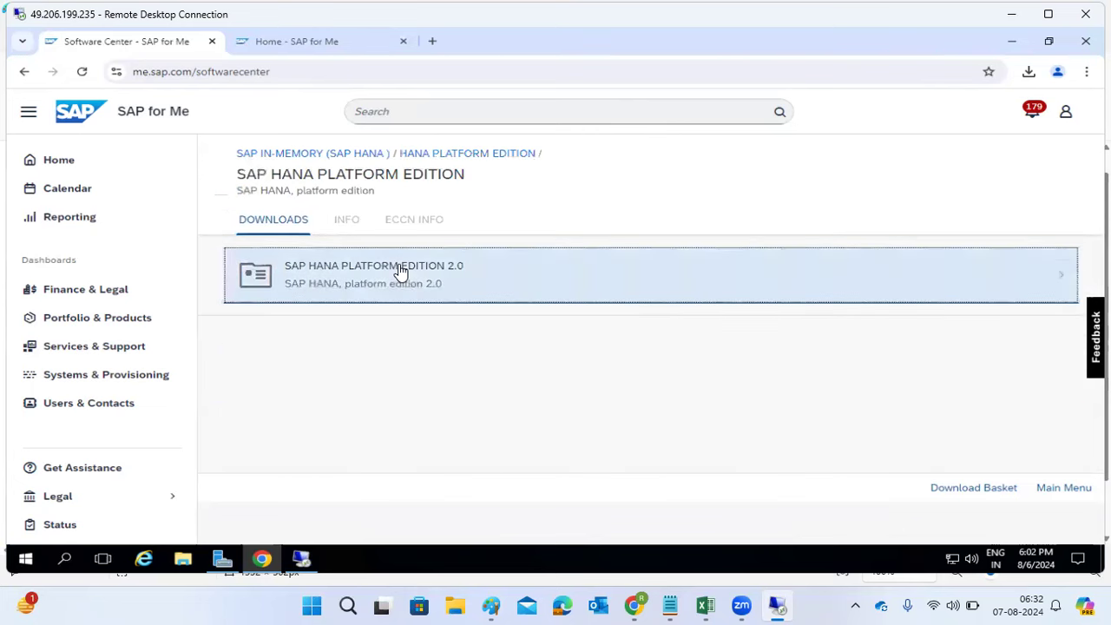
click(385, 289)
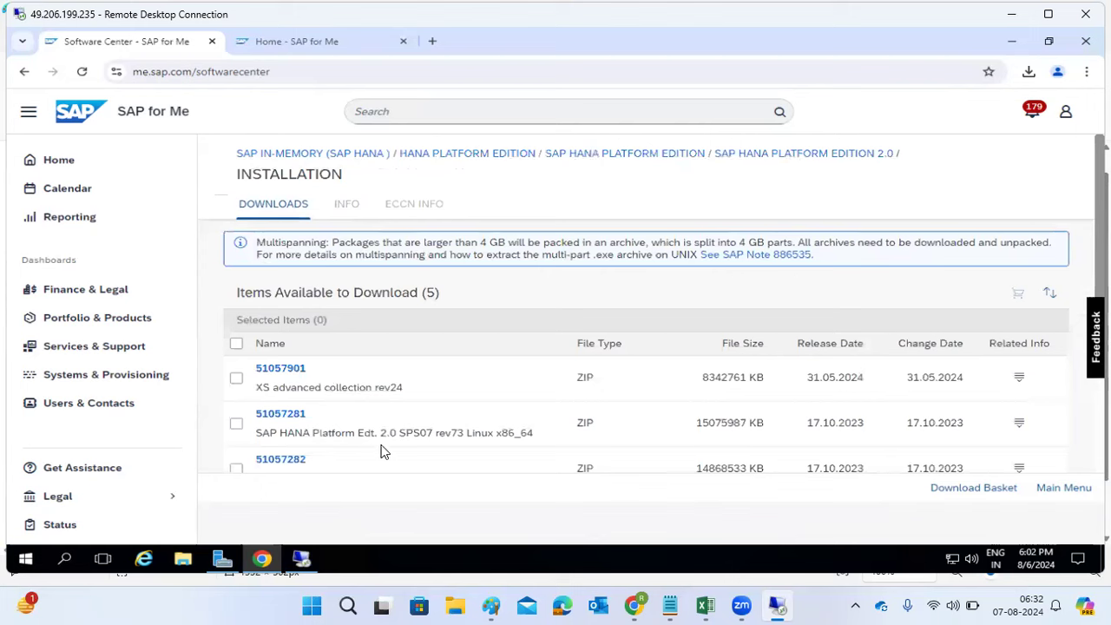
Step: Go back through the breadcrumb and history to the 40-category H list
click(334, 154)
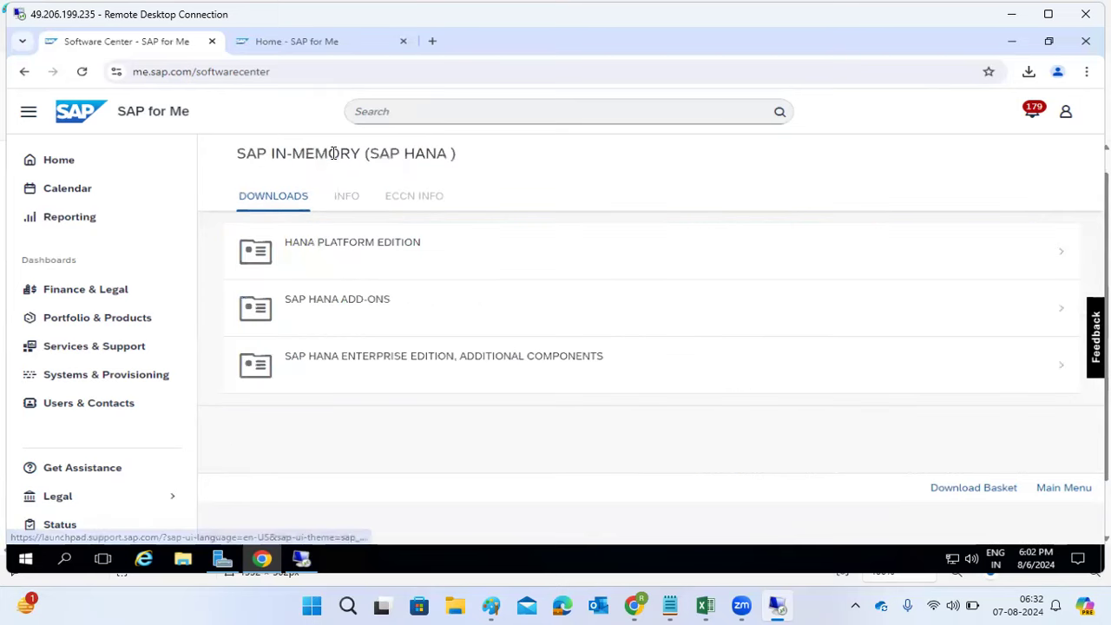
click(25, 72)
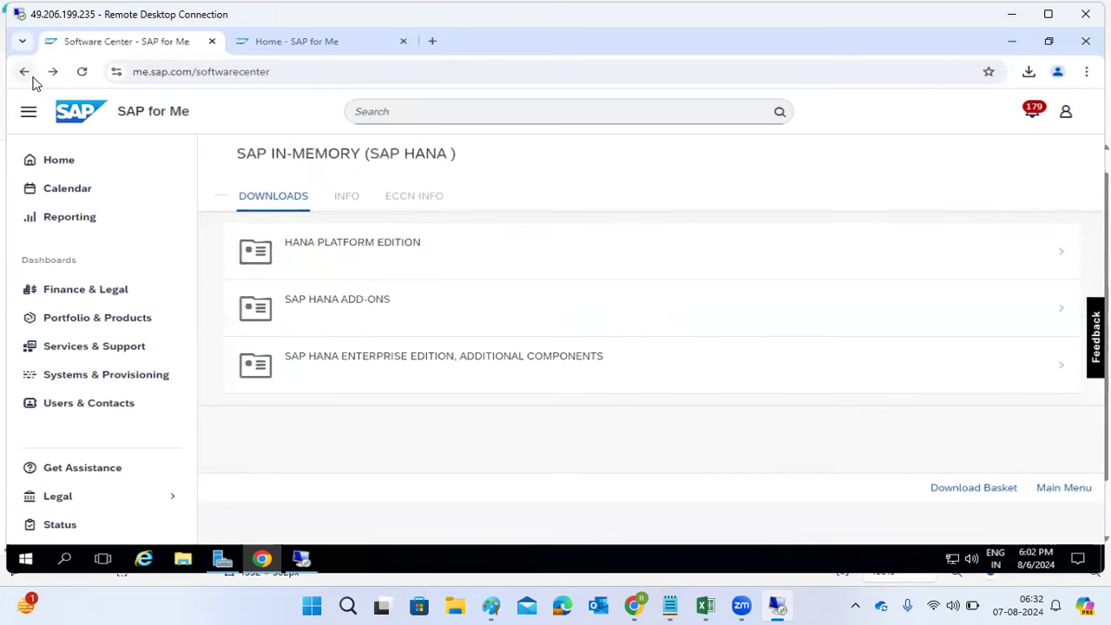
click(28, 76)
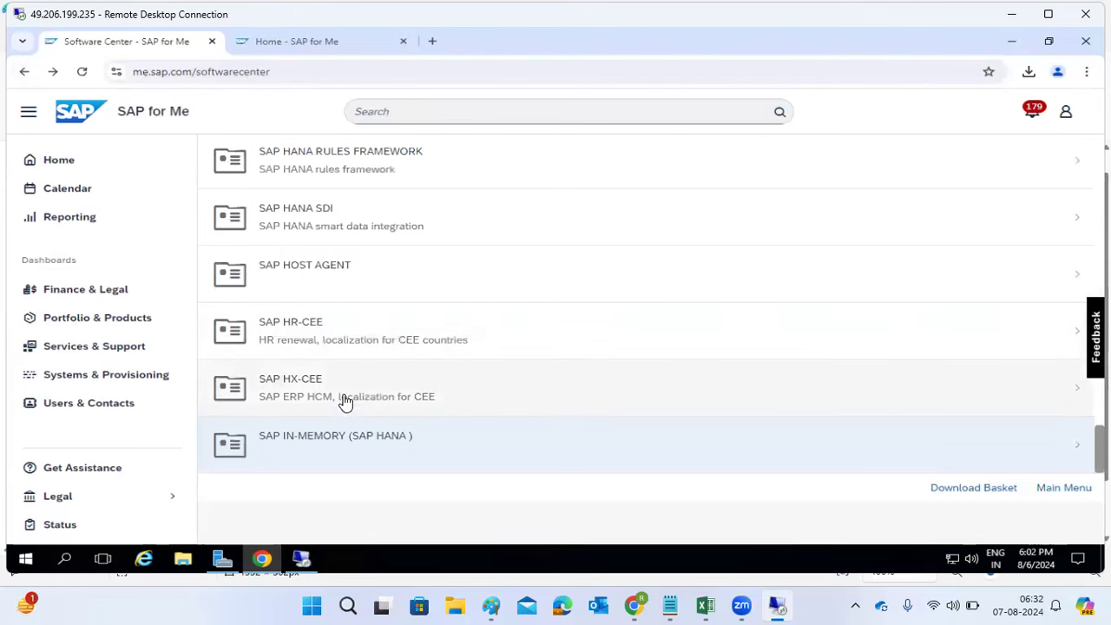
scroll(348, 401, up, 5)
scroll(347, 402, up, 10)
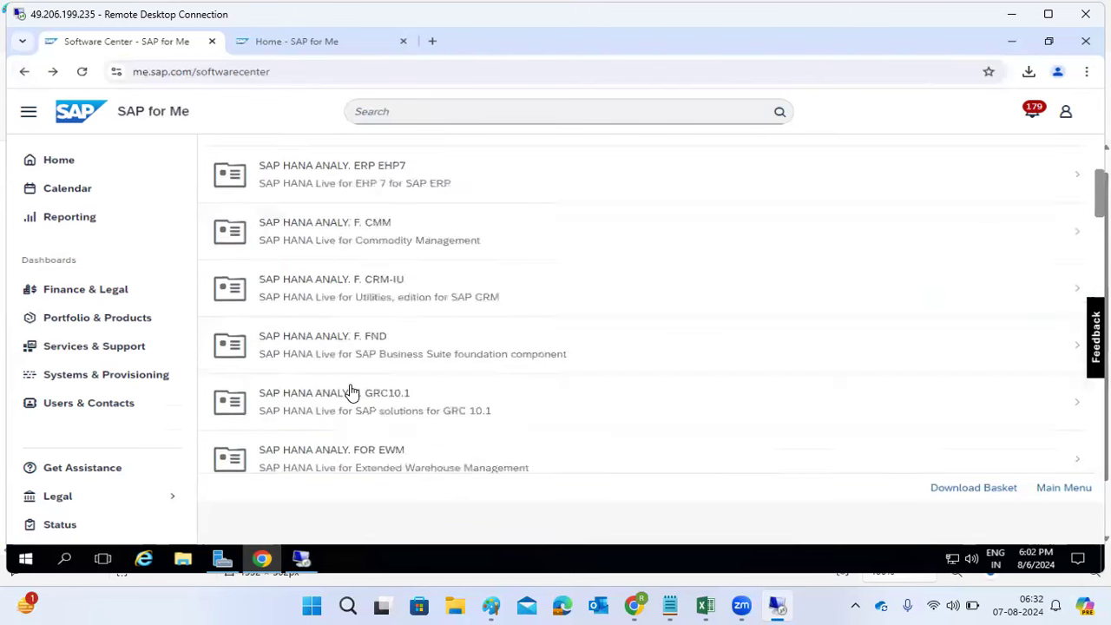
Step: Open the DATABASES downloads and expand Database and Database Patches, scrolling IBM Db2 through SAP ASE
click(27, 77)
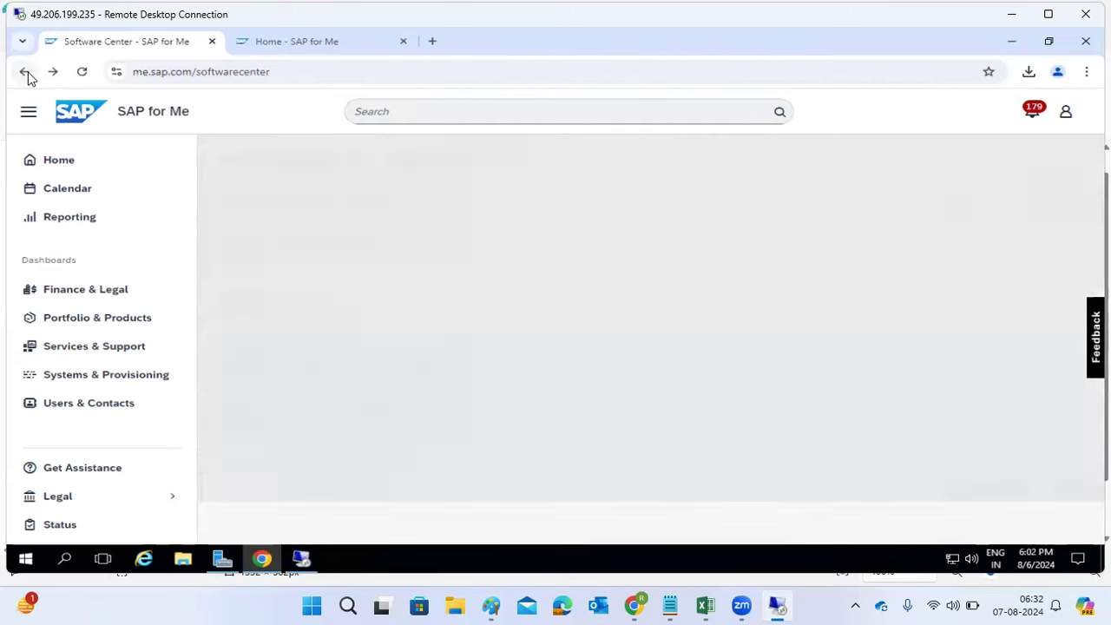
click(665, 208)
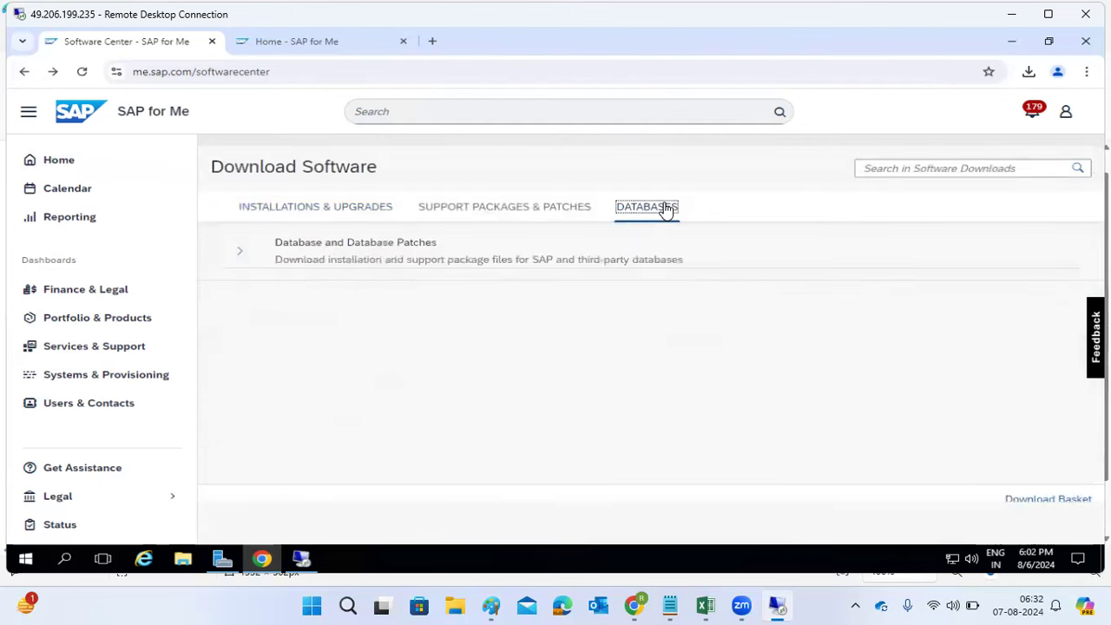
click(240, 258)
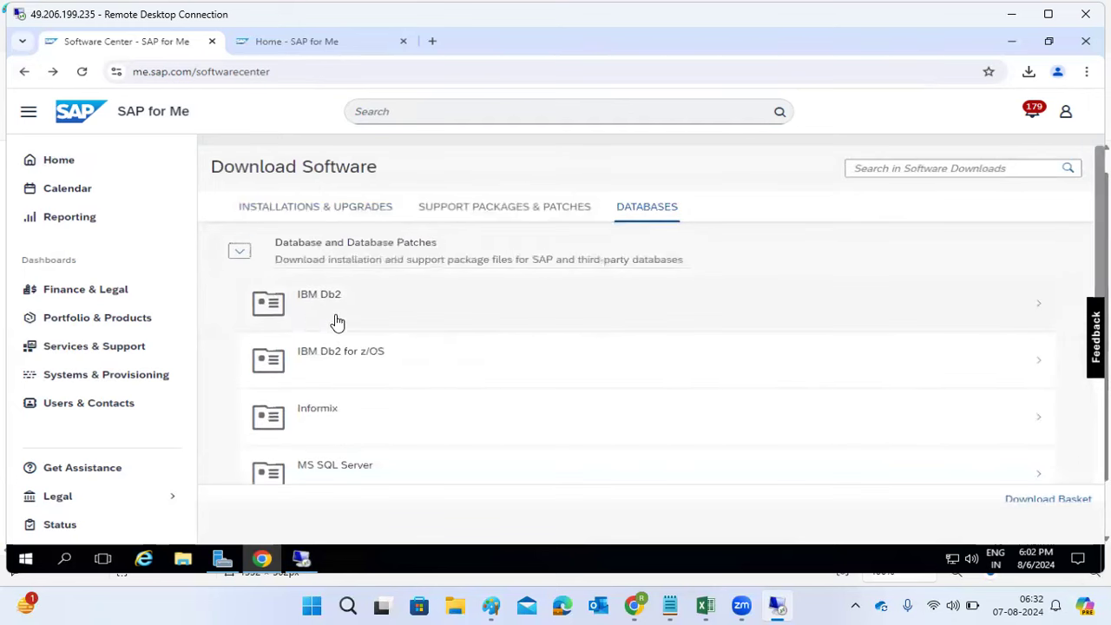
scroll(342, 414, down, 1)
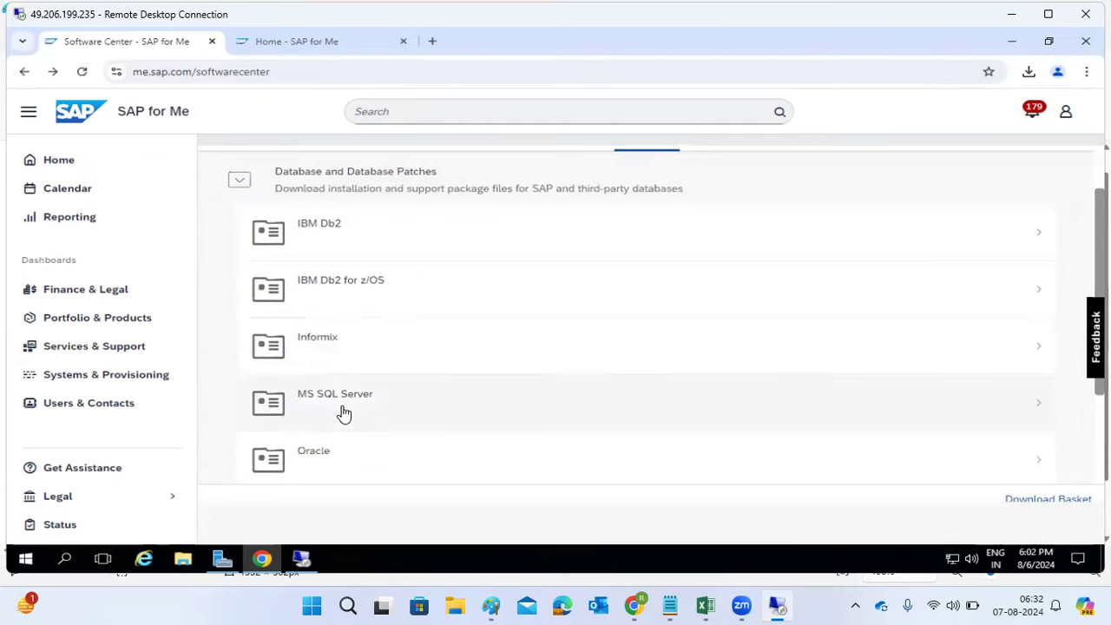
scroll(343, 414, down, 2)
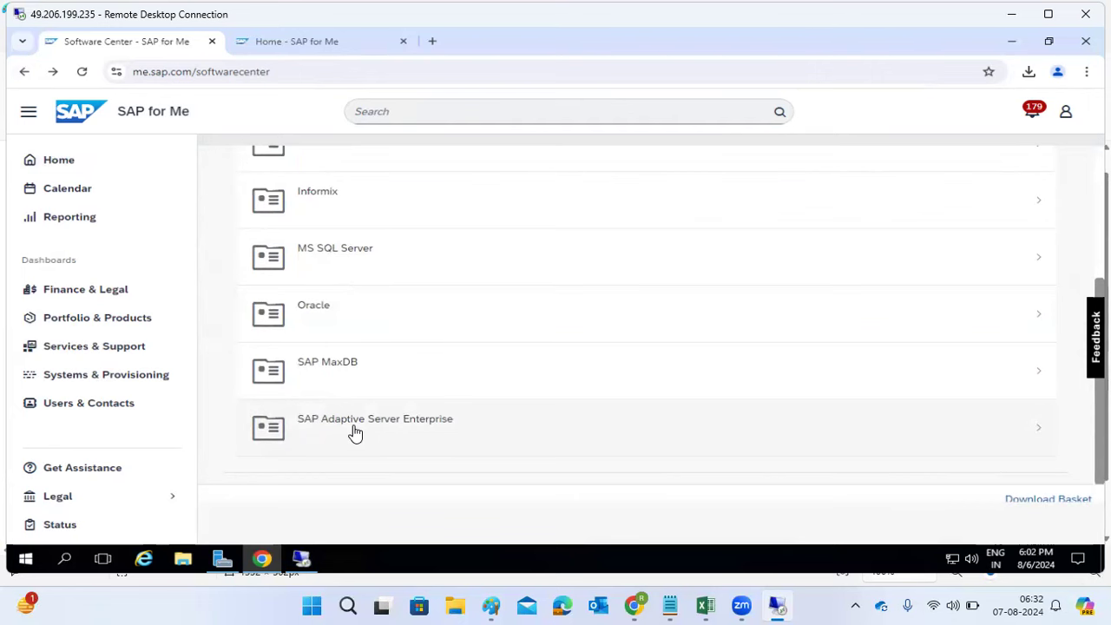
scroll(335, 355, up, 2)
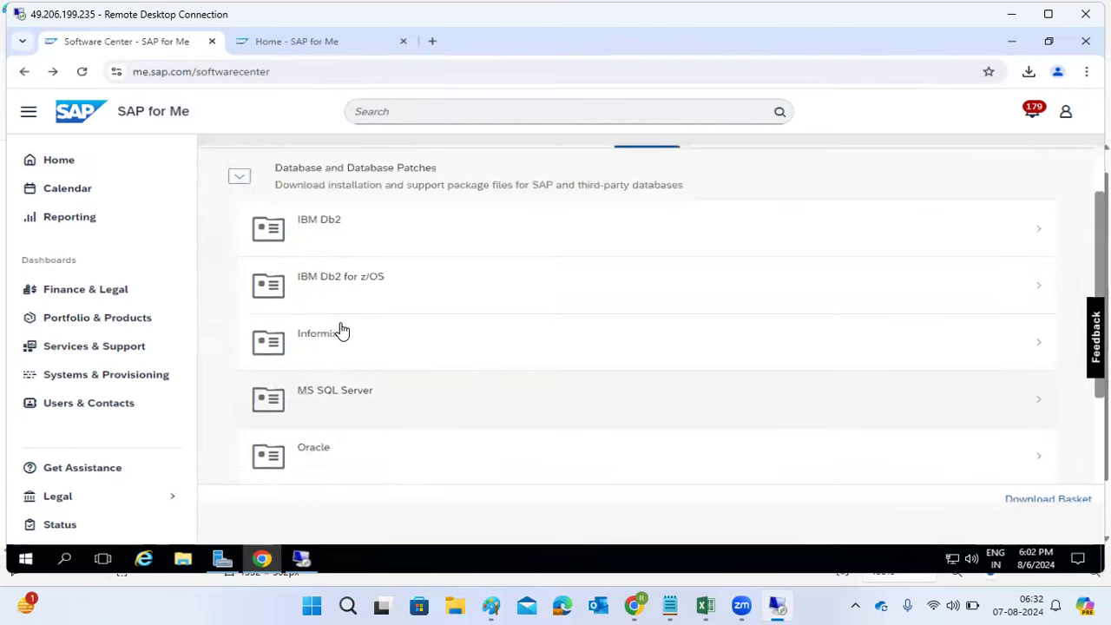
scroll(341, 333, down, 2)
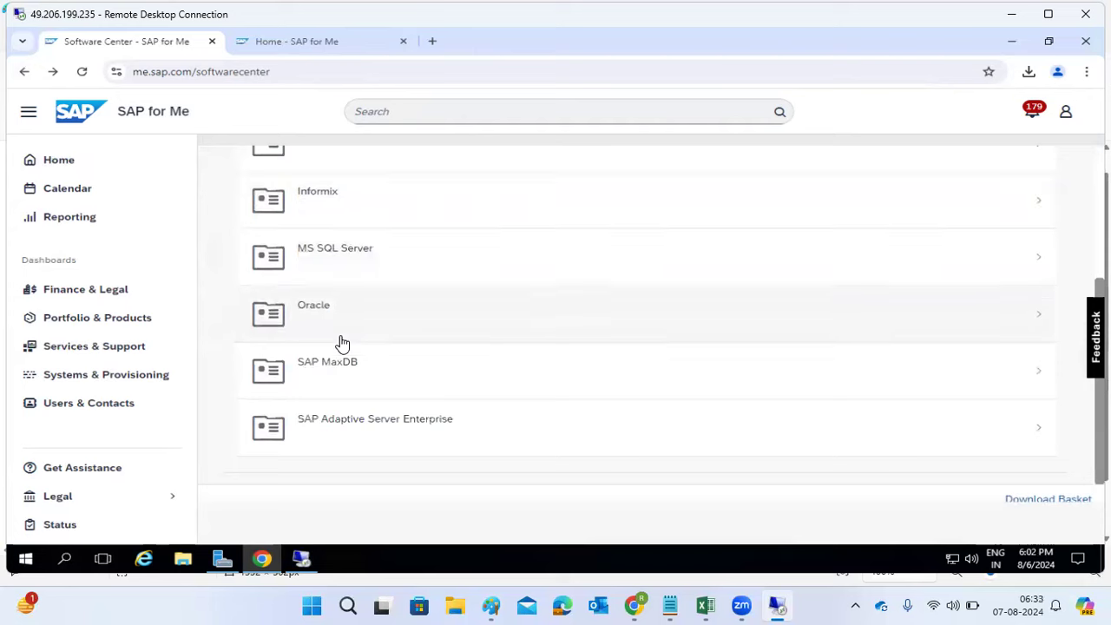
scroll(382, 348, up, 3)
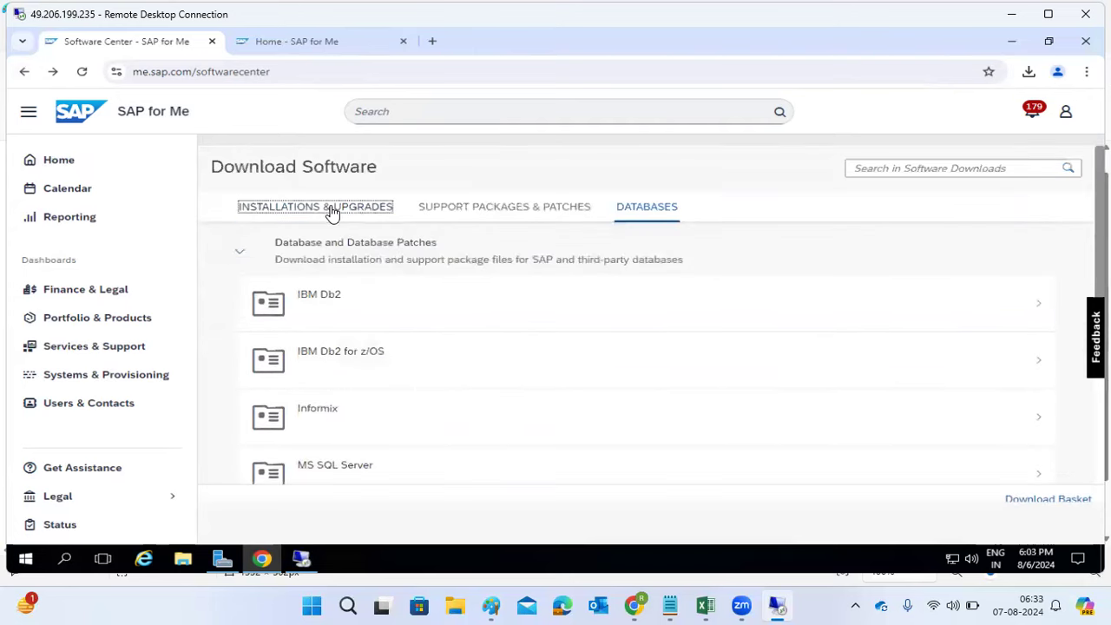
Step: Switch between Databases and Installations & Upgrades, ending on the Installations & Upgrades categories
click(330, 210)
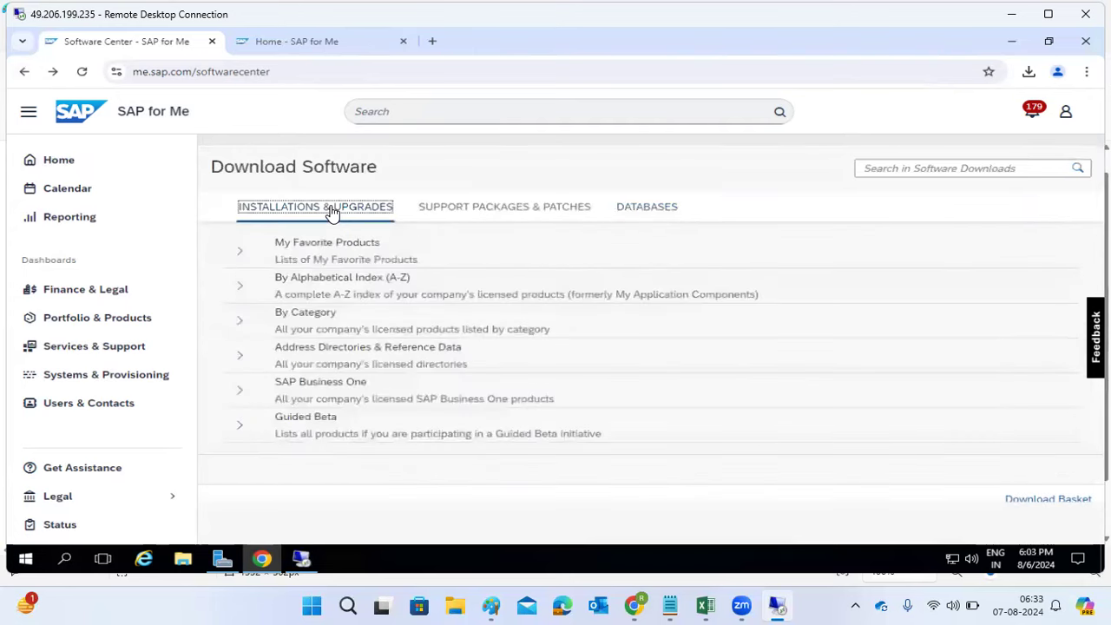
click(648, 208)
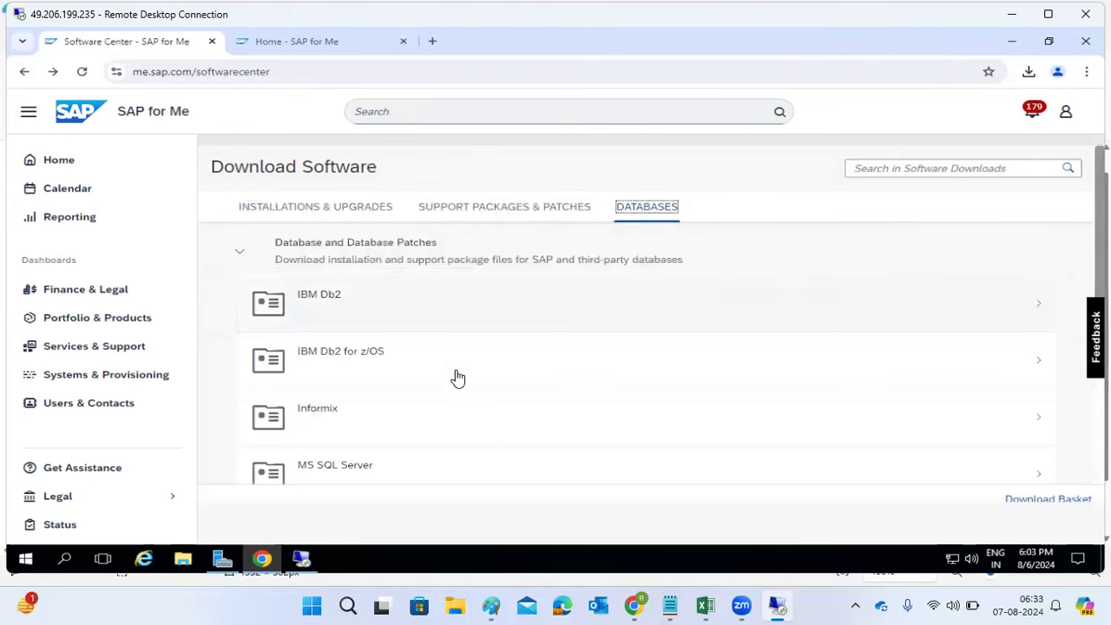
scroll(352, 438, down, 3)
scroll(352, 439, up, 3)
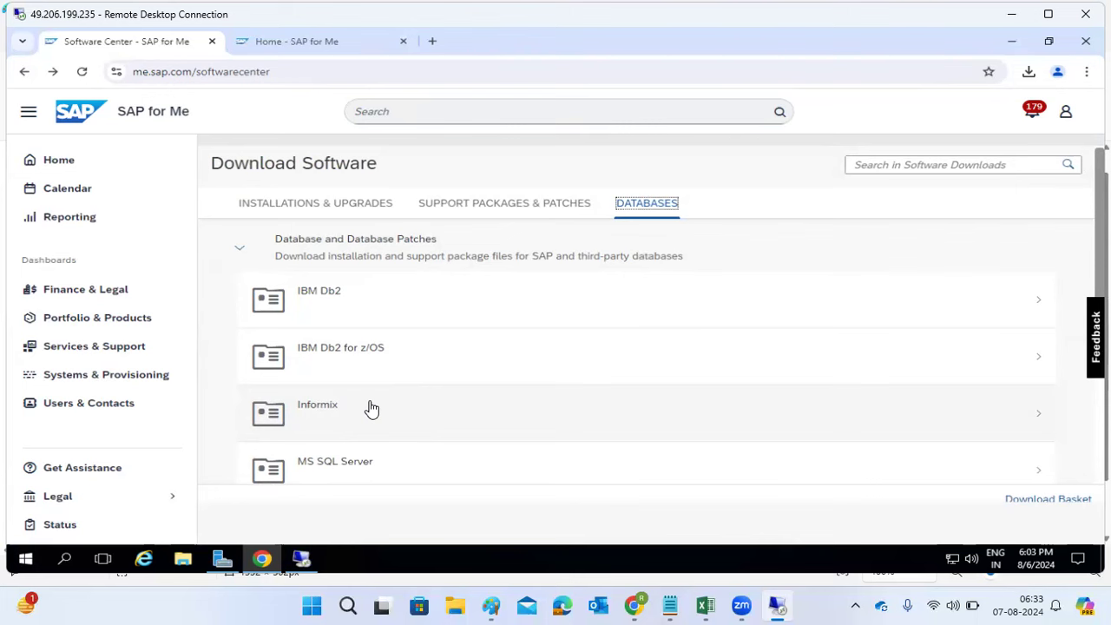
click(286, 205)
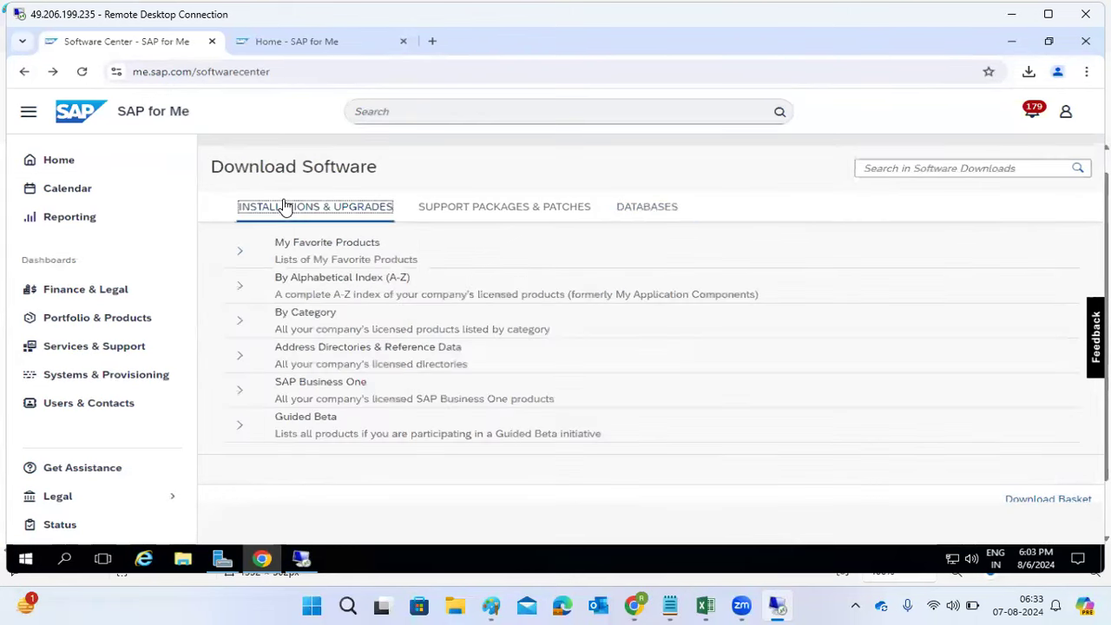
Step: Expand the A-Z index, choose H, and open the SAP HOST AGENT product
click(240, 287)
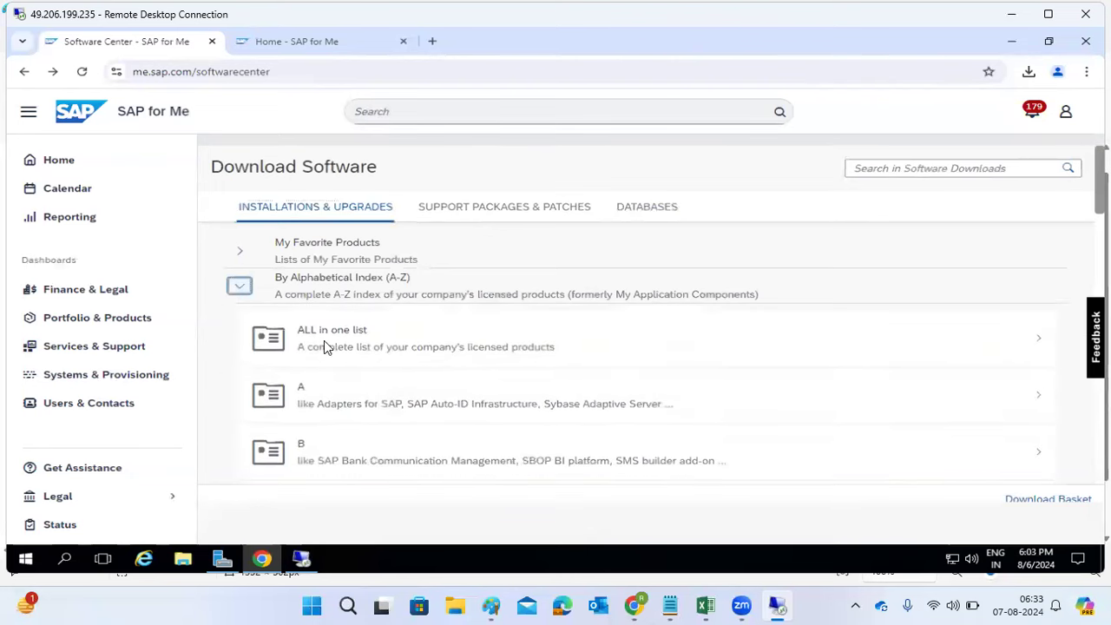
scroll(353, 385, down, 5)
click(355, 386)
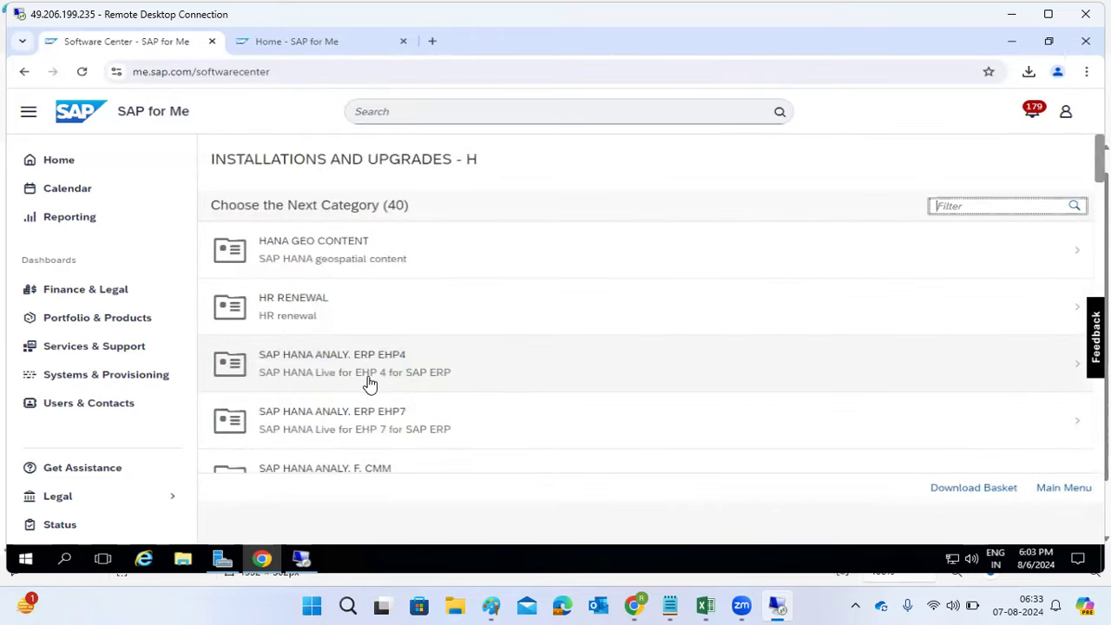
scroll(369, 387, down, 5)
scroll(370, 391, down, 8)
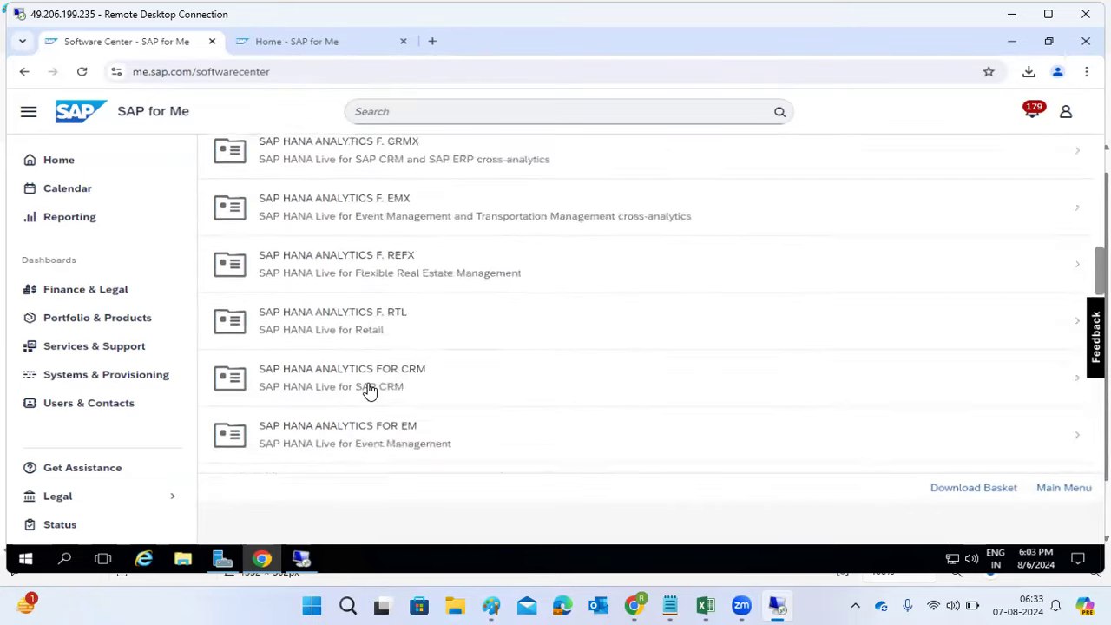
scroll(369, 390, down, 9)
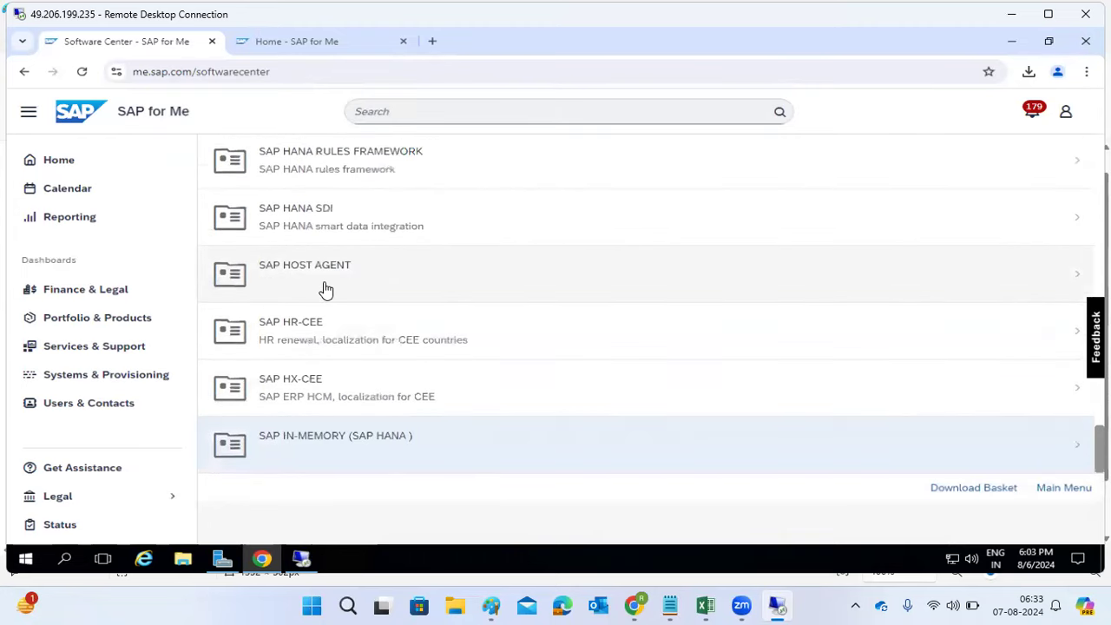
click(326, 289)
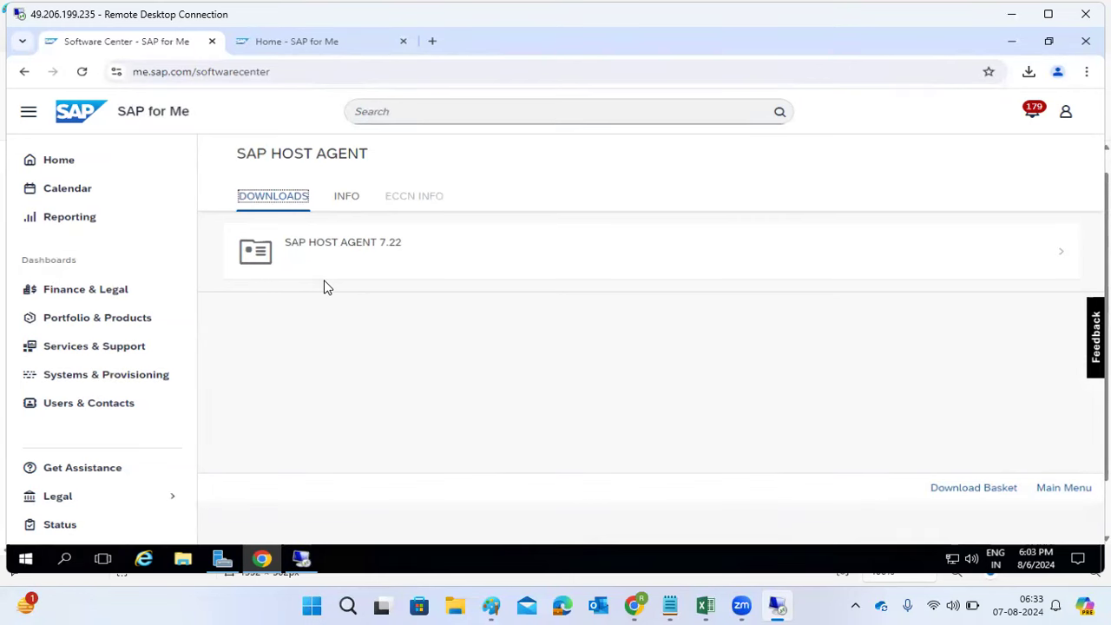
Step: View the SAP HOST AGENT 7.22 downloads for AIX 64BIT, then go back to the SAP HOST AGENT page
click(343, 265)
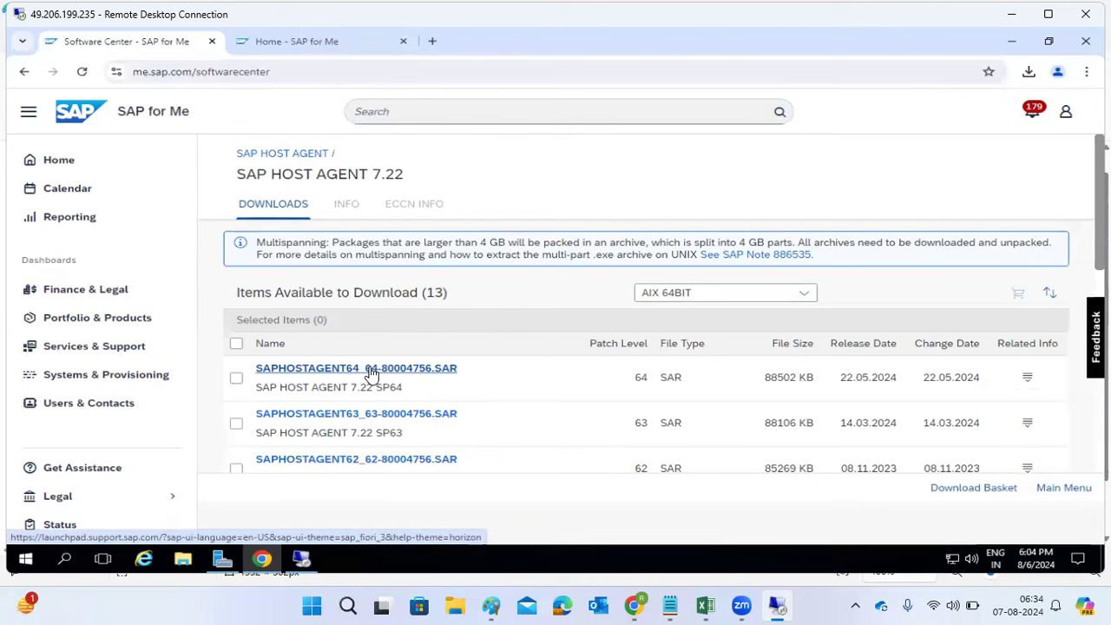
click(660, 297)
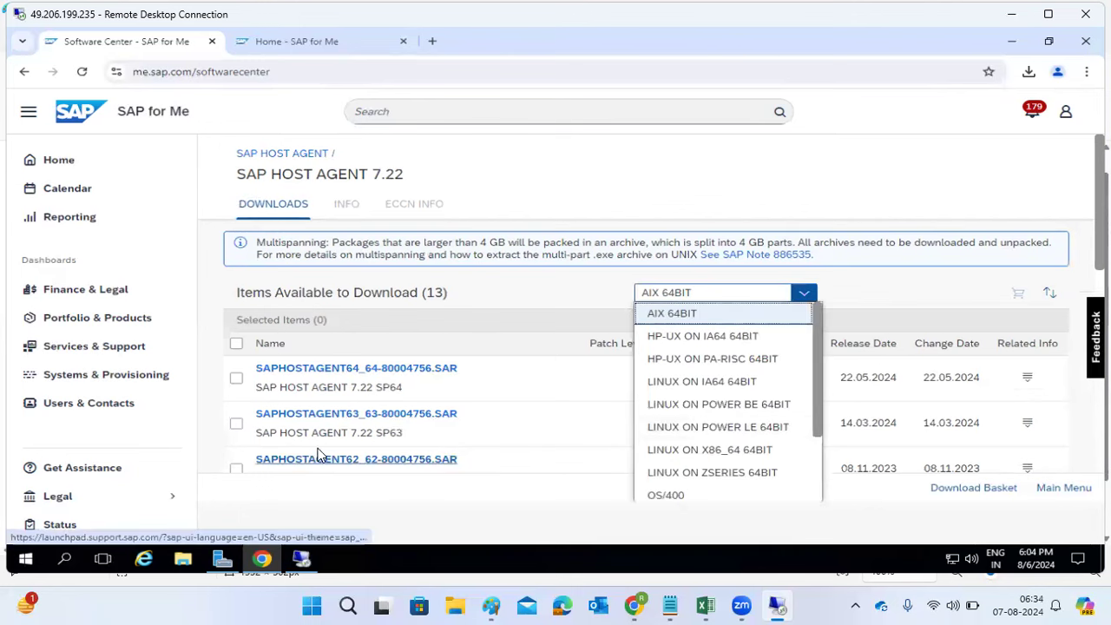
click(524, 192)
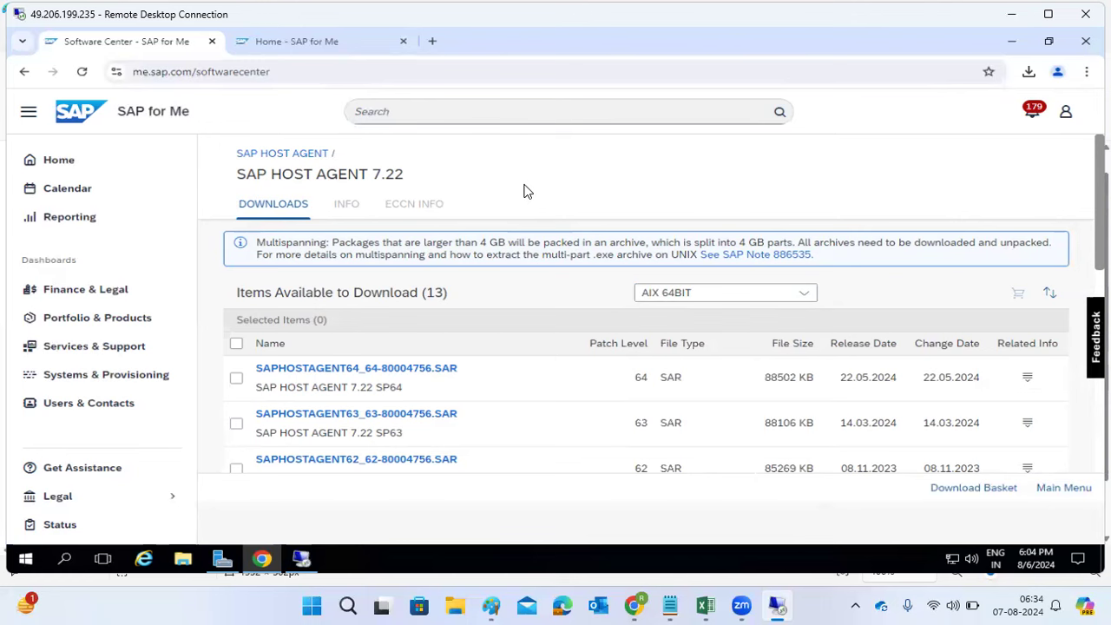
click(296, 155)
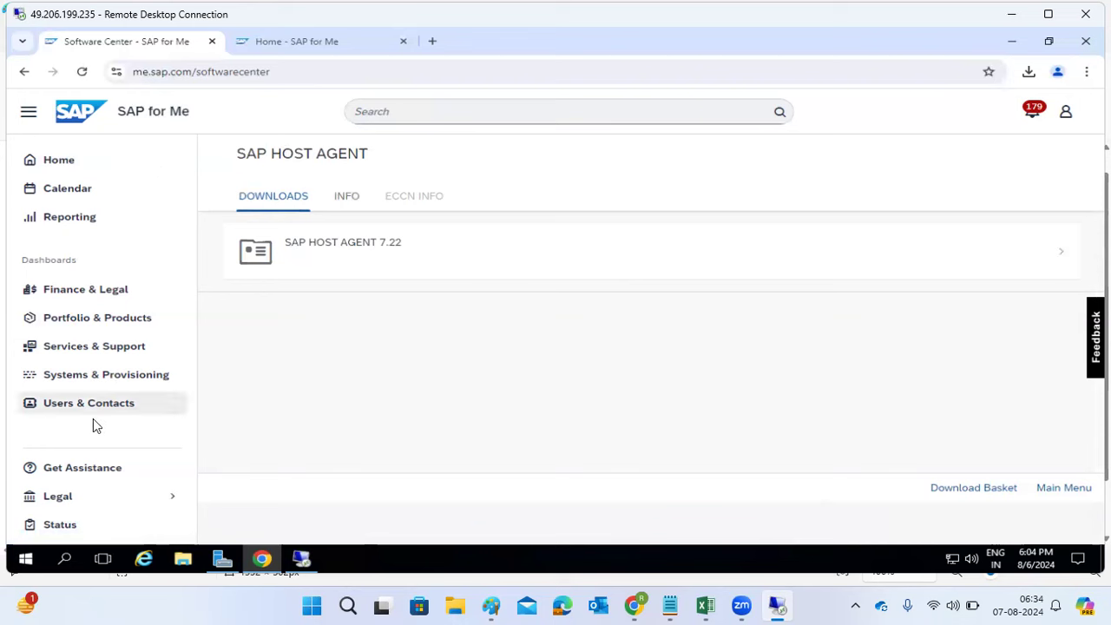
click(23, 73)
Step: Go back to Download Software and expand By Alphabetical Index (A-Z)
click(24, 73)
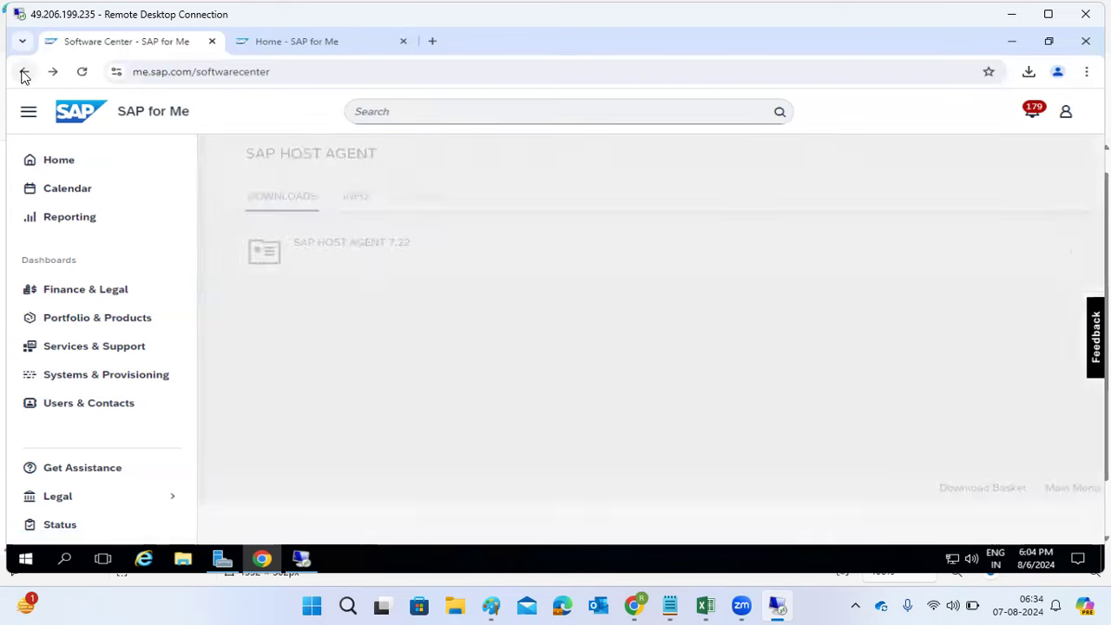
click(23, 73)
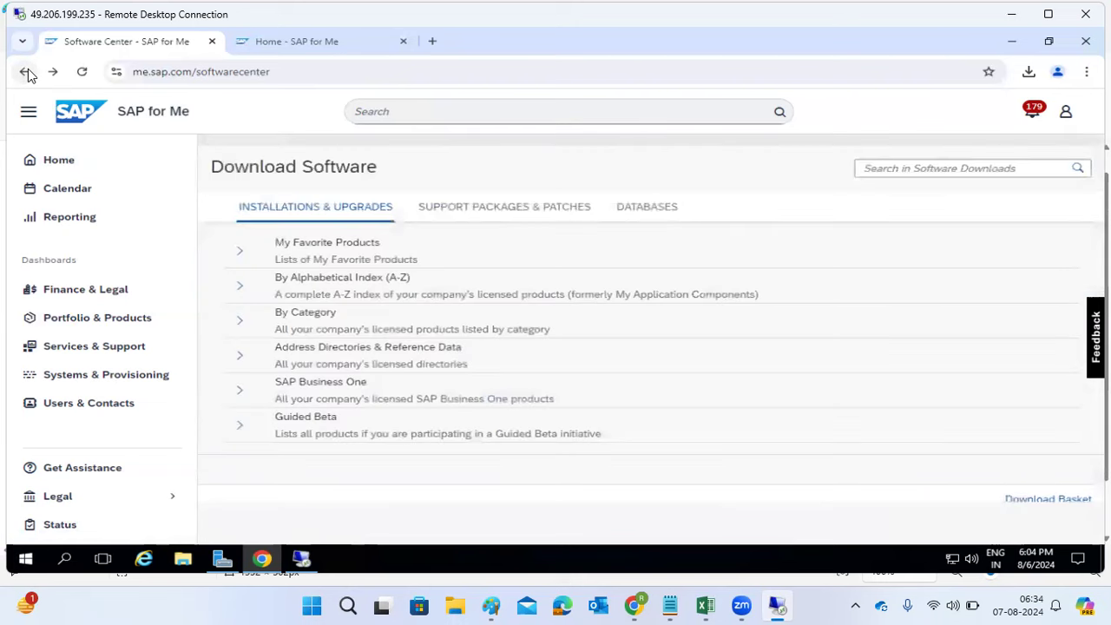
click(239, 286)
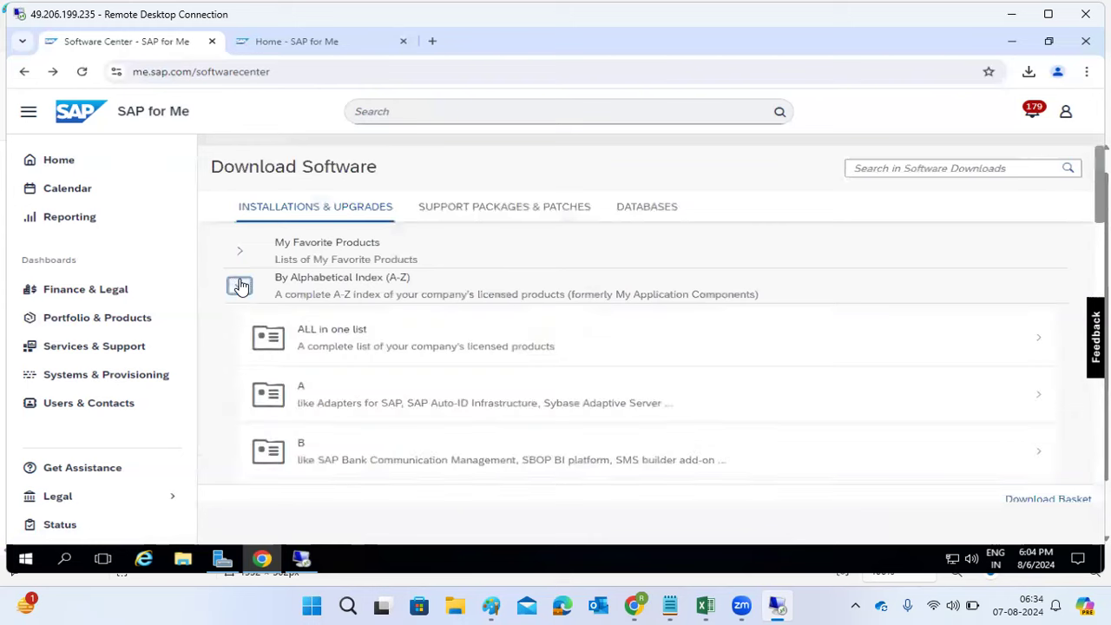
scroll(390, 397, down, 8)
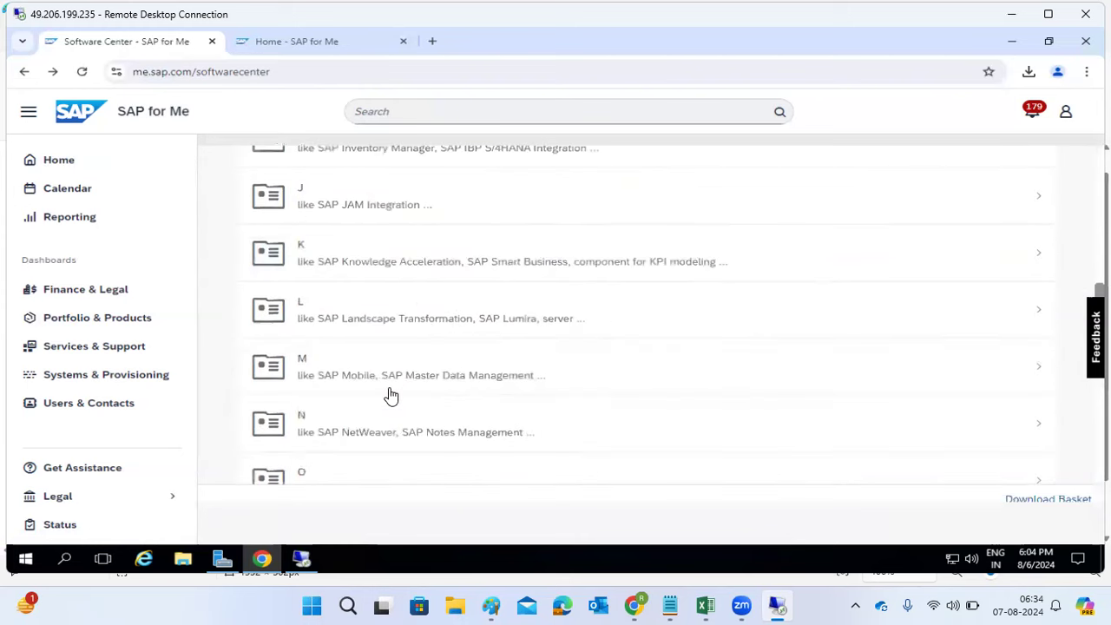
scroll(391, 402, down, 3)
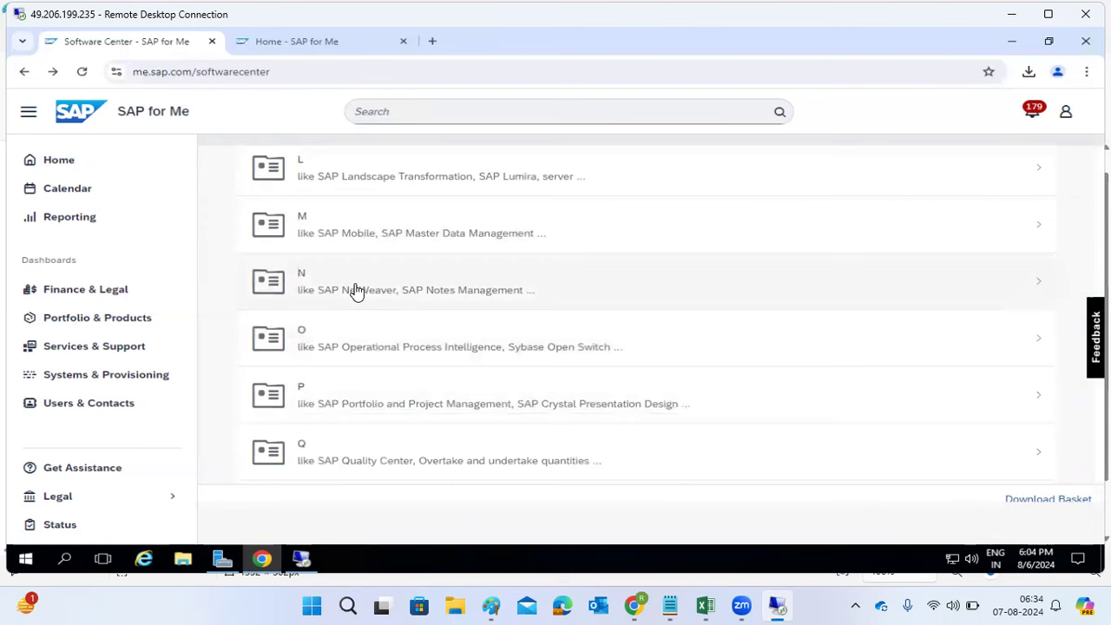
Step: Scroll through letters A to U, then minimize Chrome to reveal the remote desktop
scroll(356, 293, up, 2)
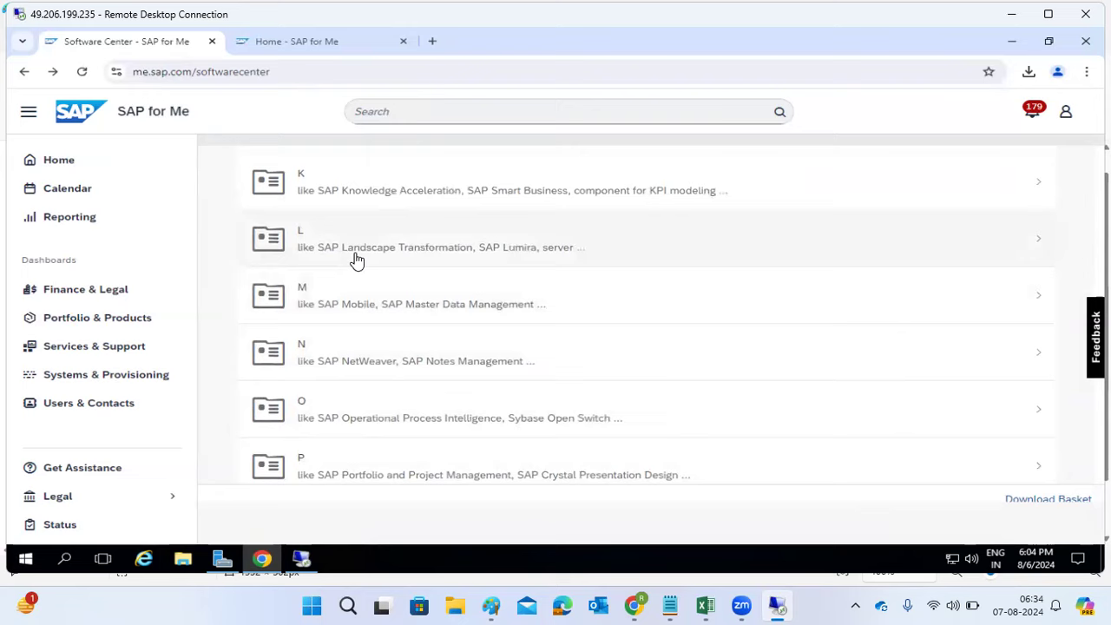
scroll(356, 261, up, 3)
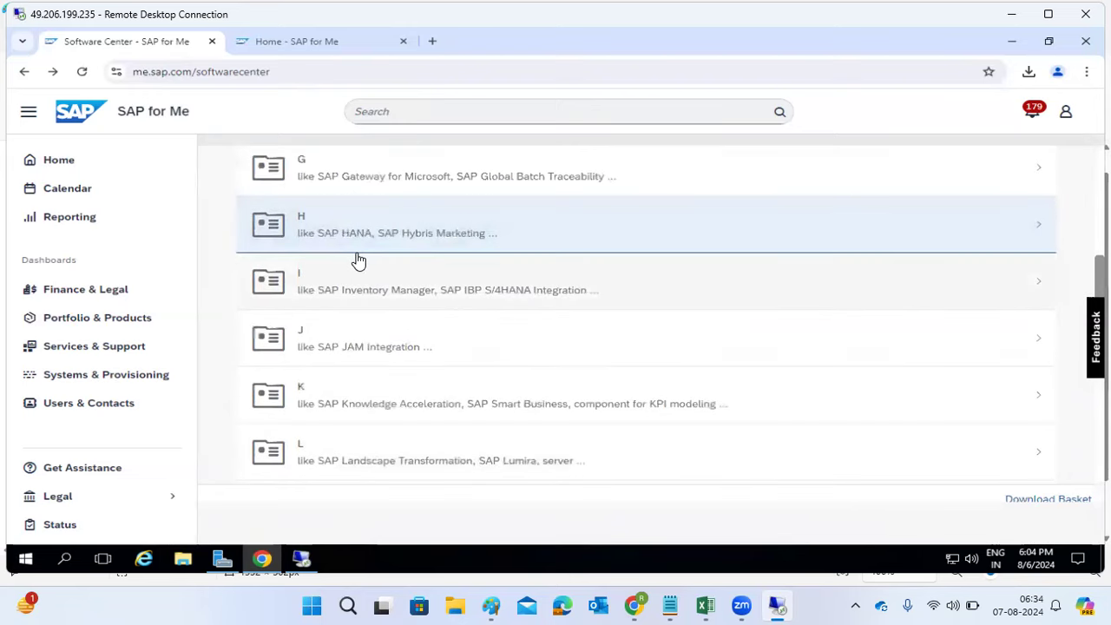
scroll(359, 260, up, 2)
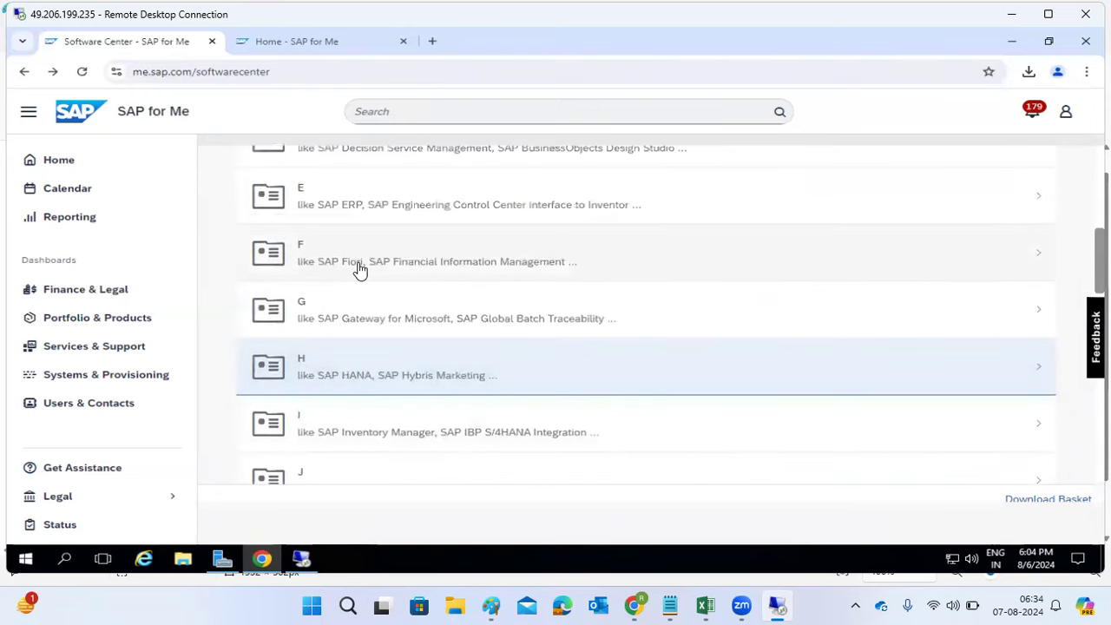
scroll(358, 268, up, 1)
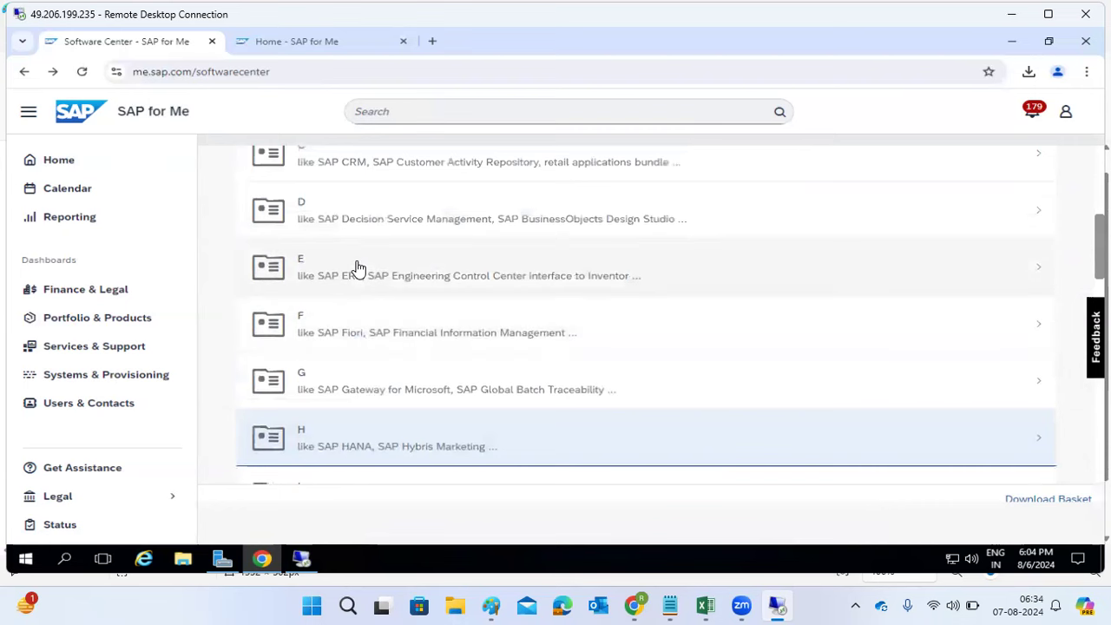
scroll(359, 268, up, 2)
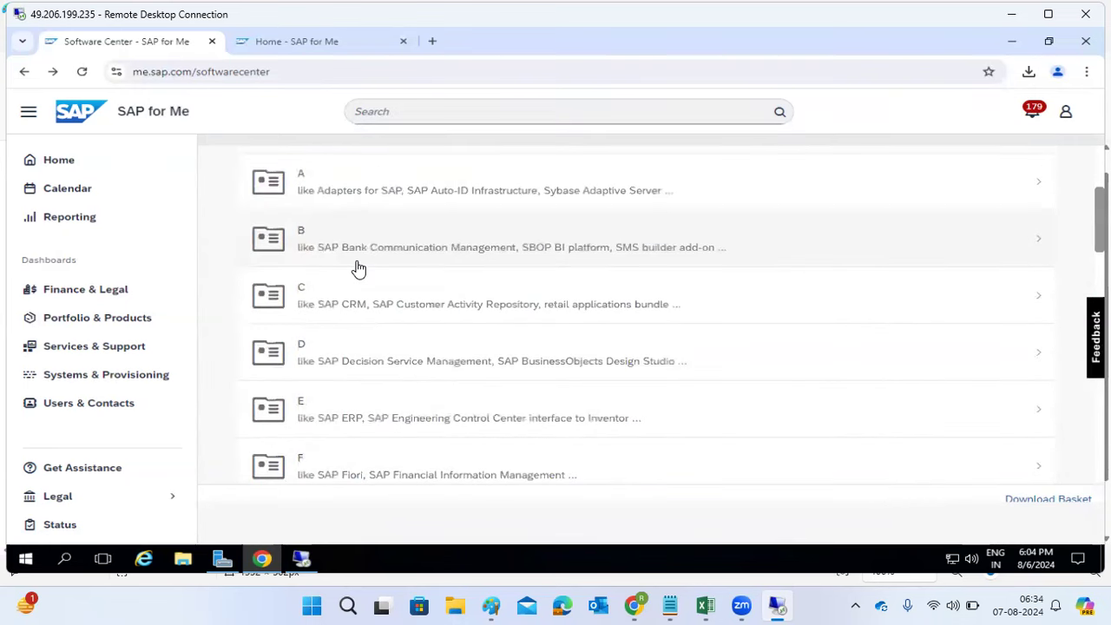
scroll(359, 268, up, 1)
scroll(359, 268, up, 1)
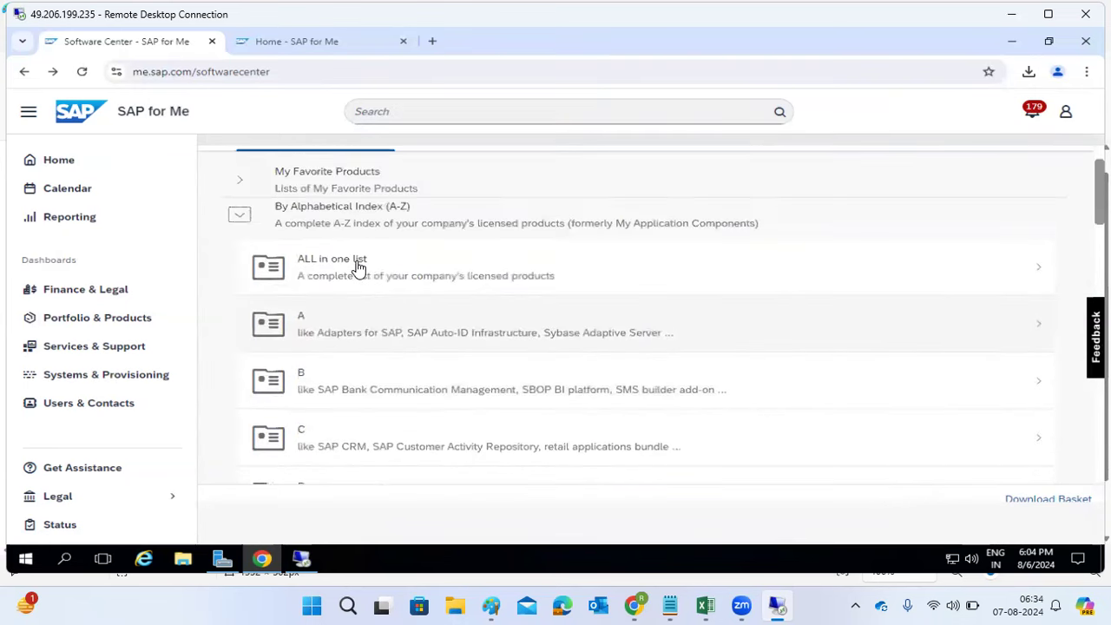
scroll(359, 267, down, 6)
scroll(359, 269, down, 6)
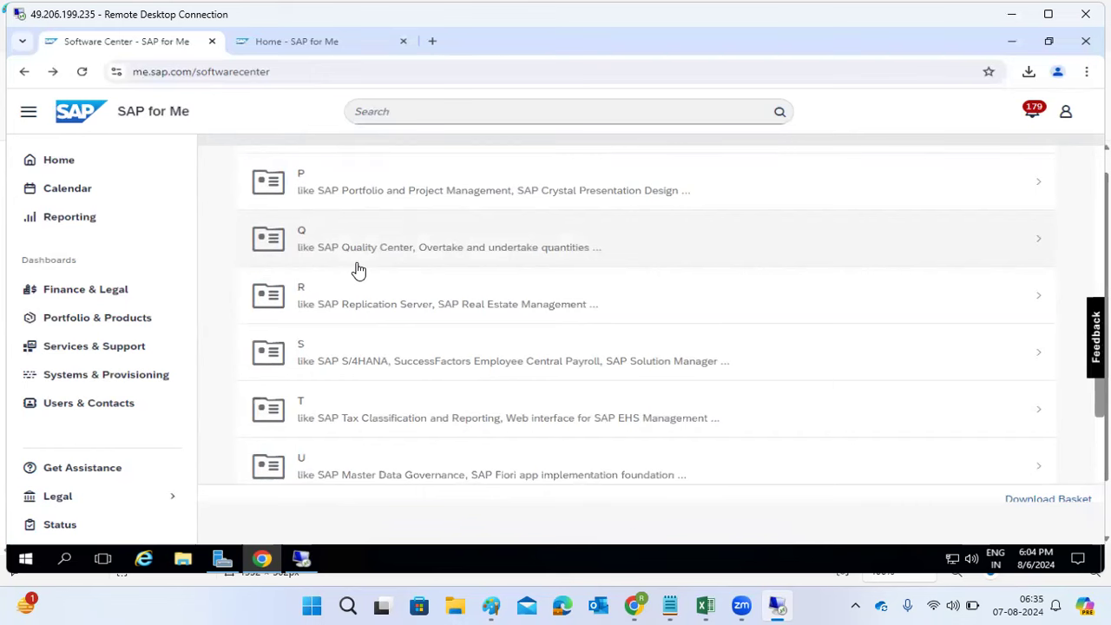
click(266, 562)
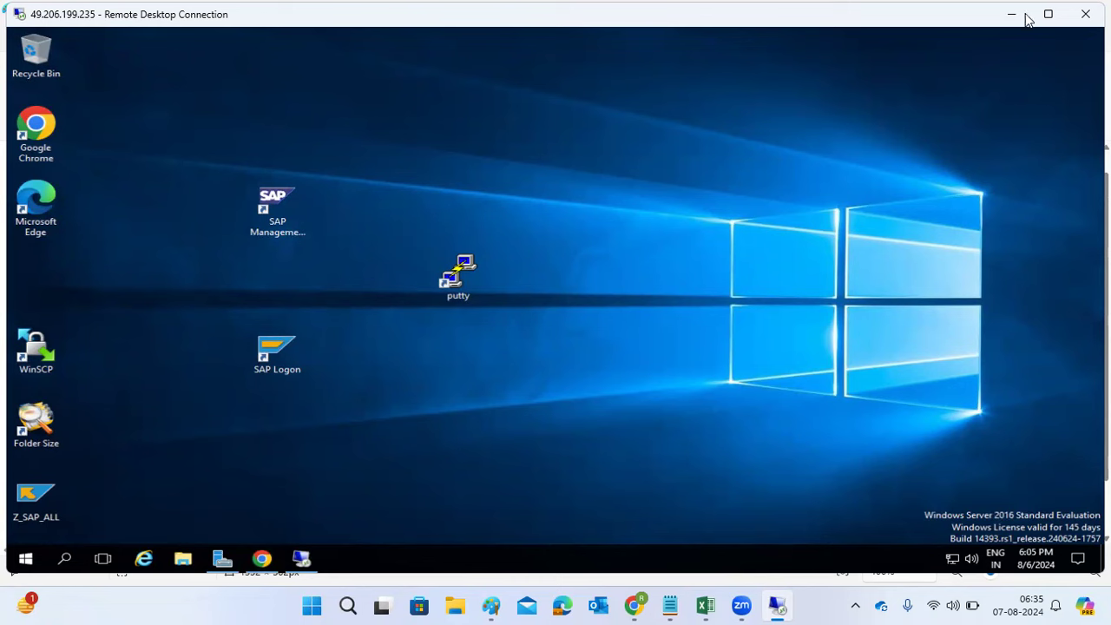
Step: Start a new blank Paint canvas with a large text box at font size 18
click(479, 598)
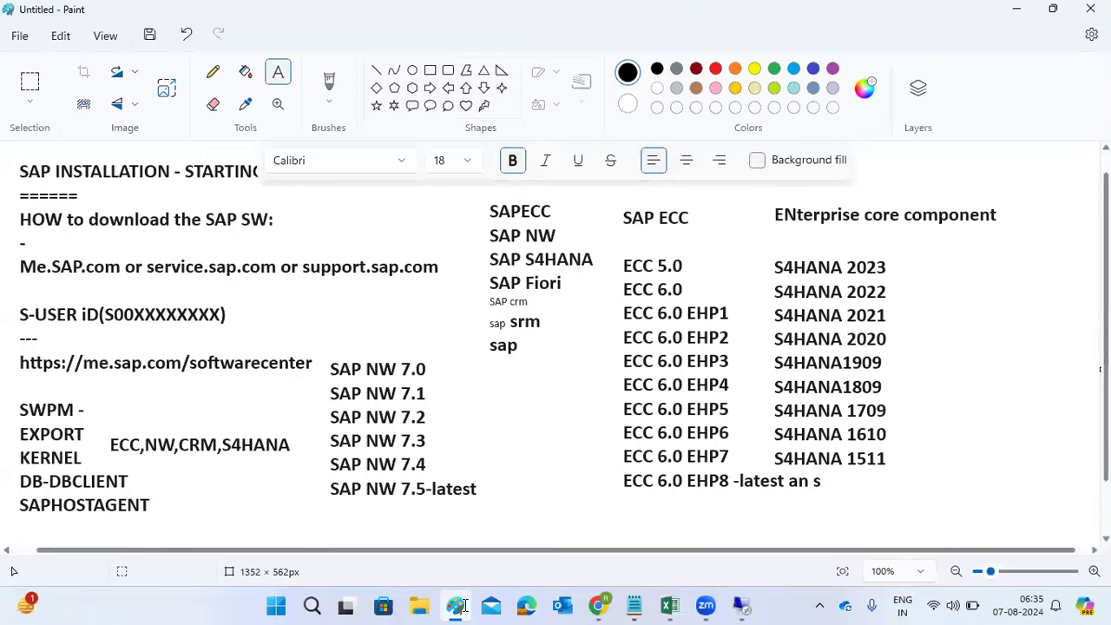
right_click(465, 606)
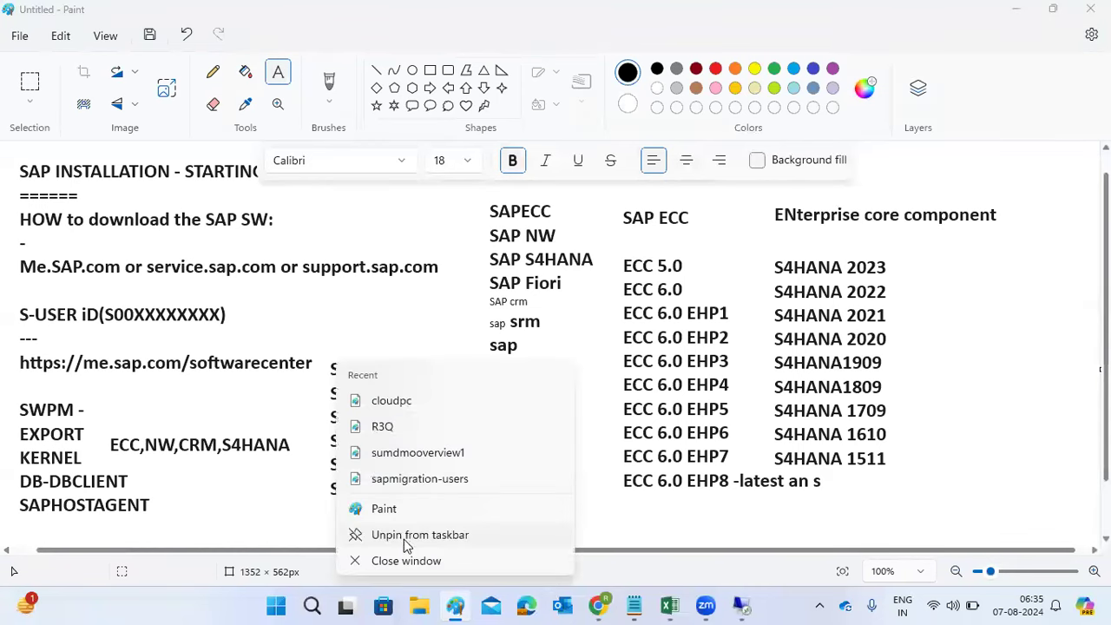
click(372, 511)
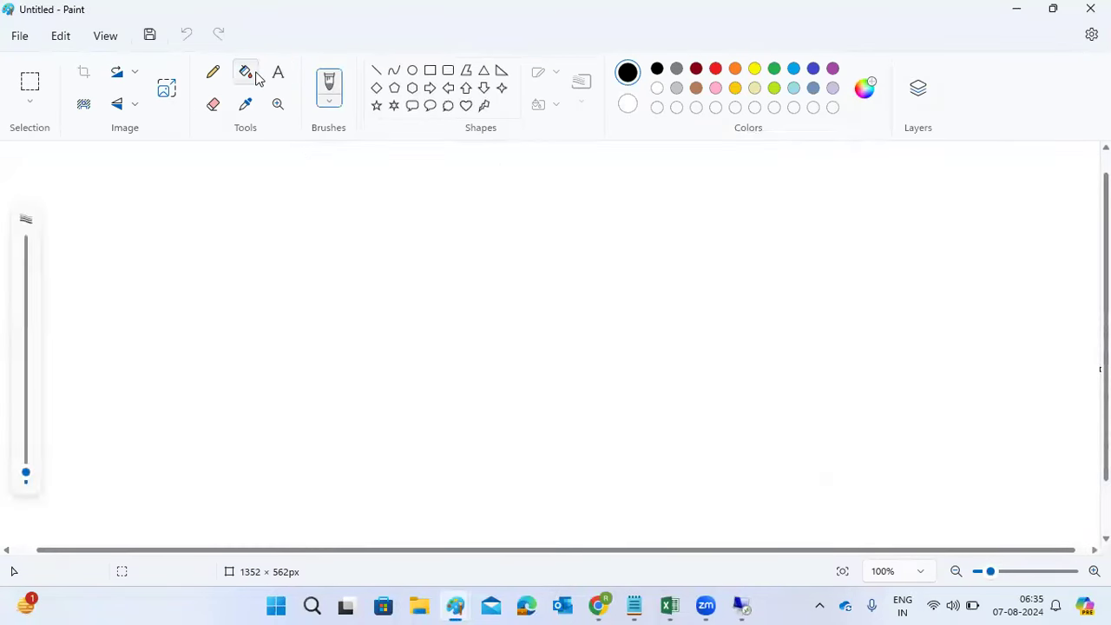
click(278, 74)
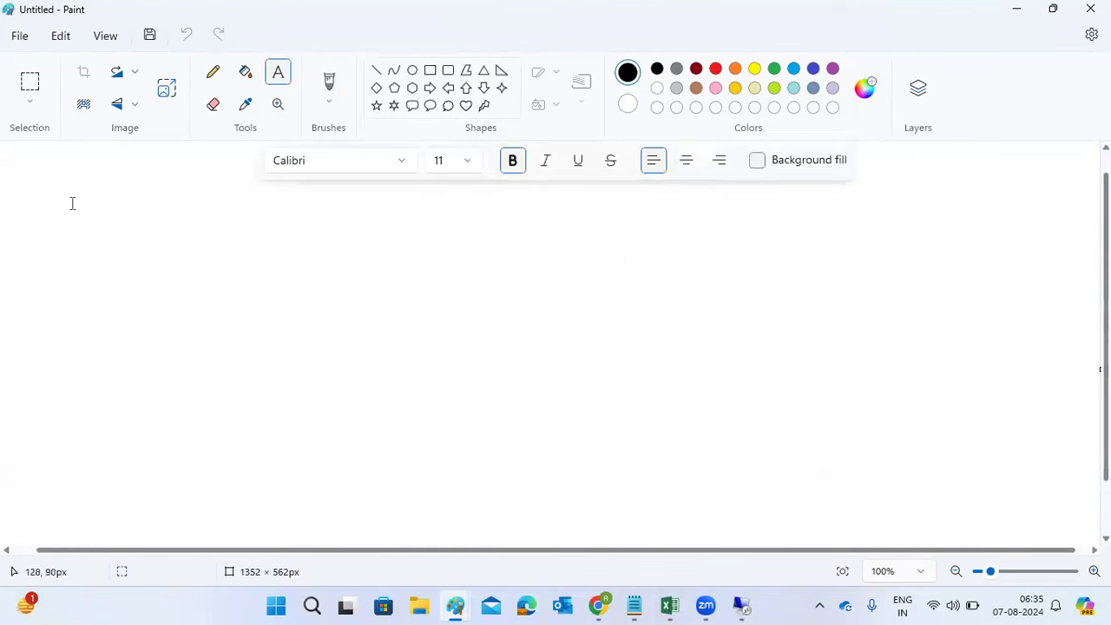
drag(33, 162, 1090, 527)
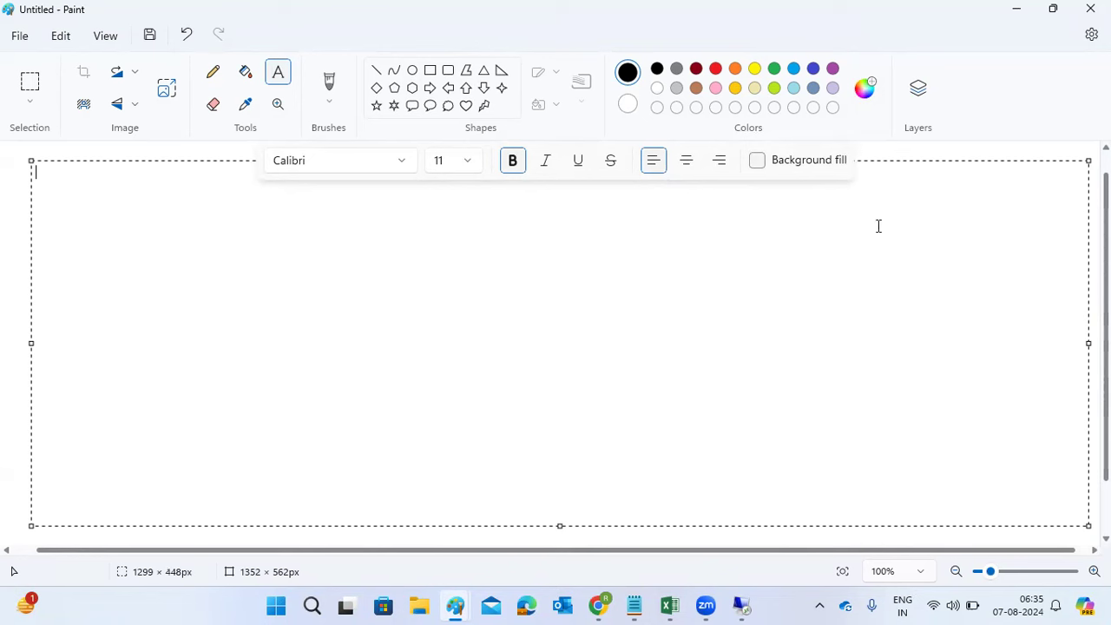
click(470, 170)
click(469, 162)
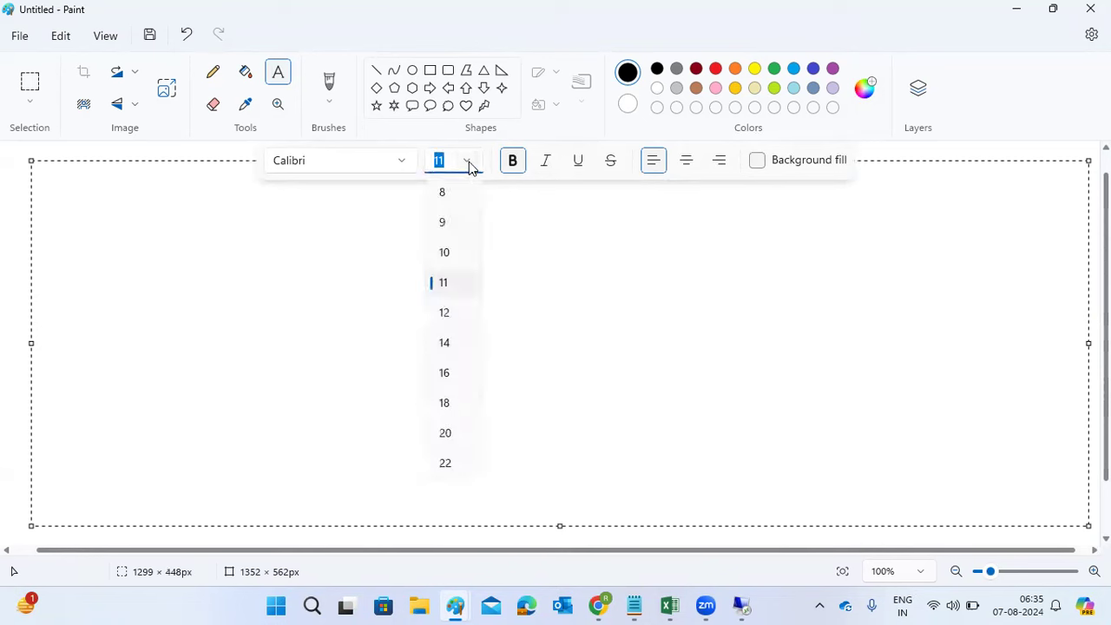
click(448, 410)
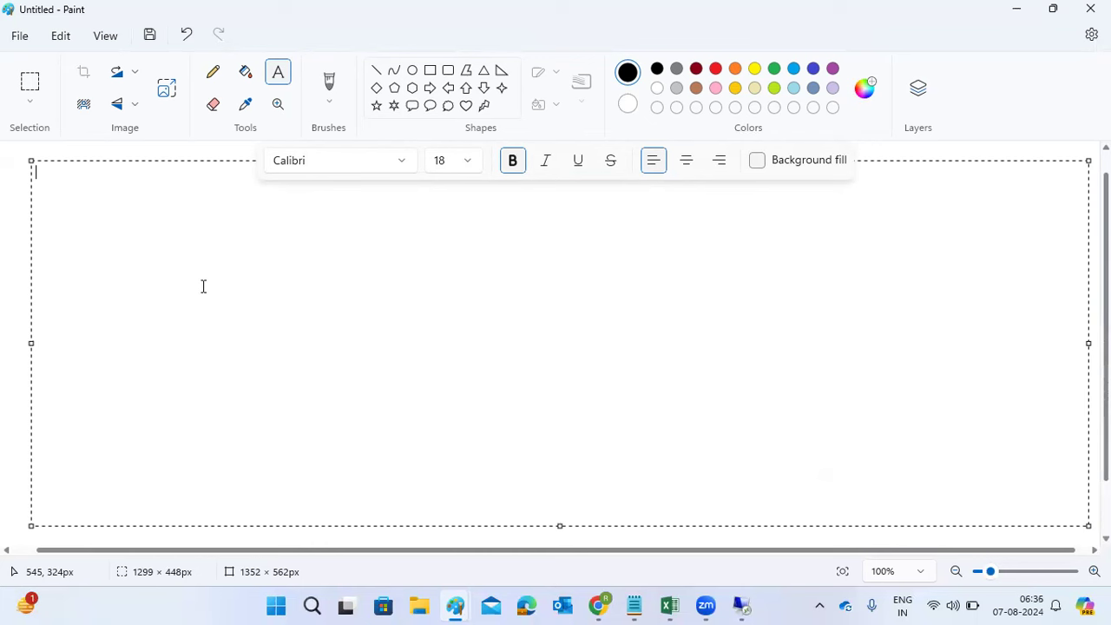
Step: Write 'SWPM TOOL -' and 'WINDOWS' on two lines, then return to Remote Desktop
text(Ho)
key(BackSpace)
key(BackSpace)
text(SWPM TOOL)
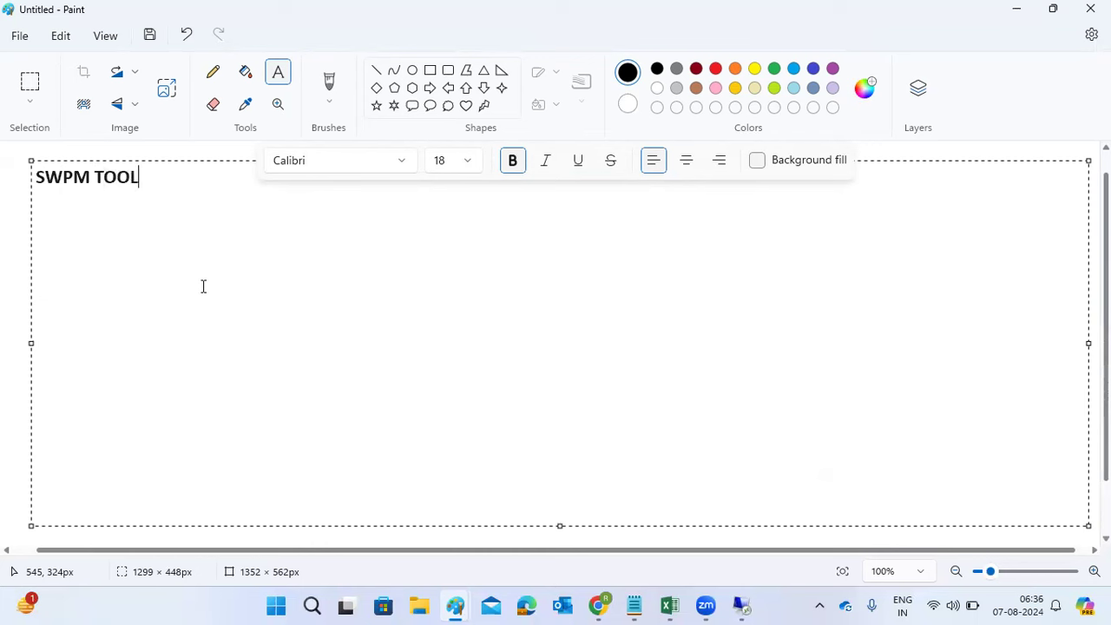
text( -)
key(Return)
key(Return)
text(WINDOWS)
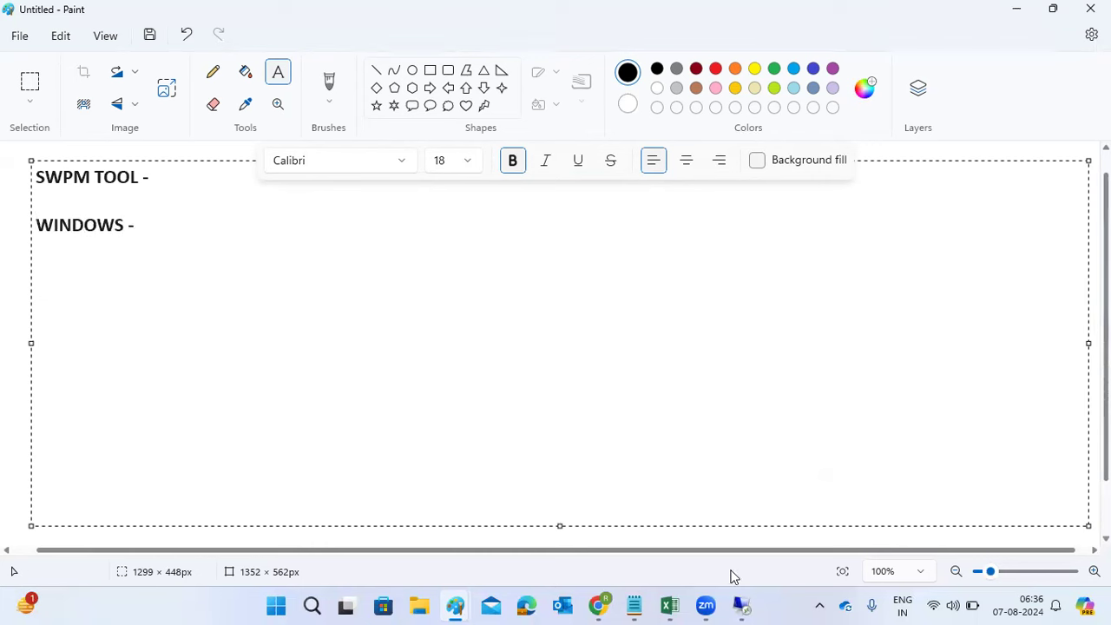
click(692, 531)
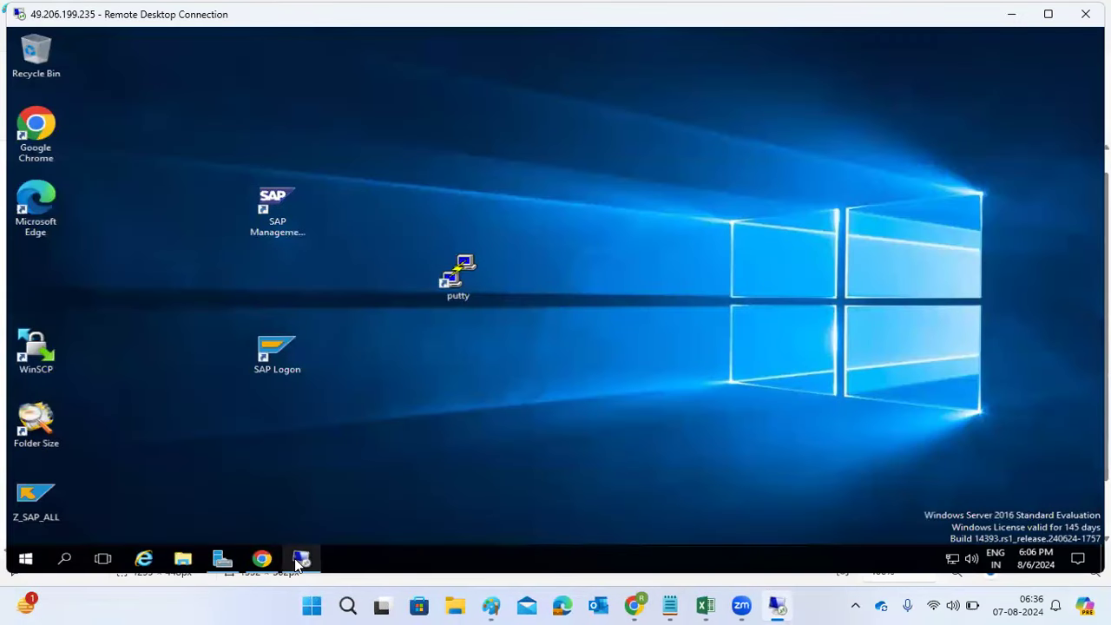
Step: Close and disconnect the sapmigration remote session
mouse_move(298, 561)
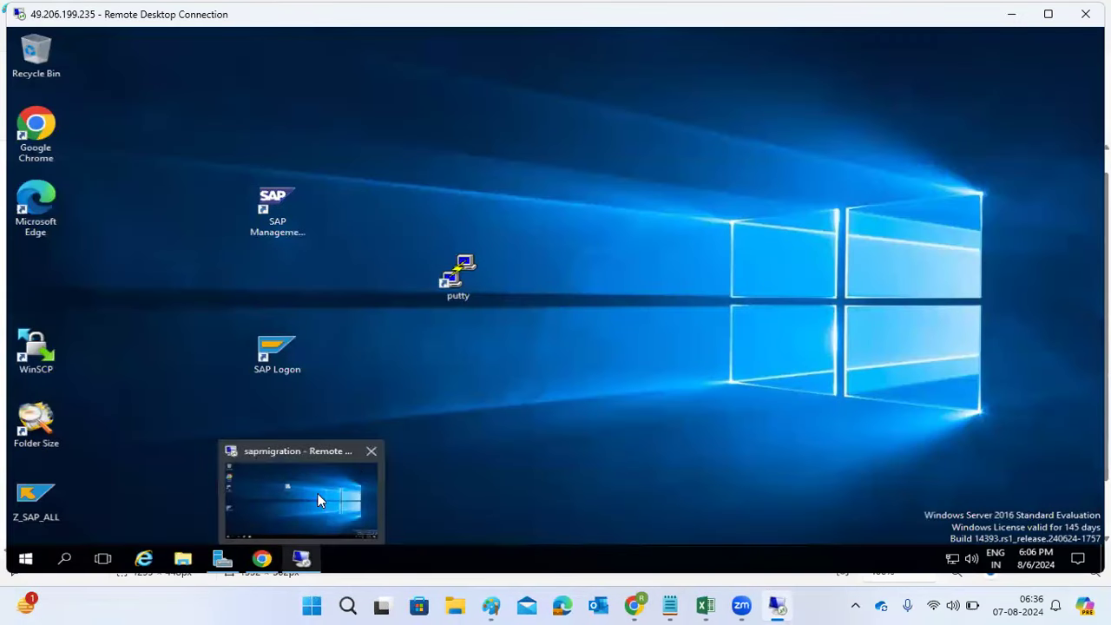
click(371, 452)
click(604, 312)
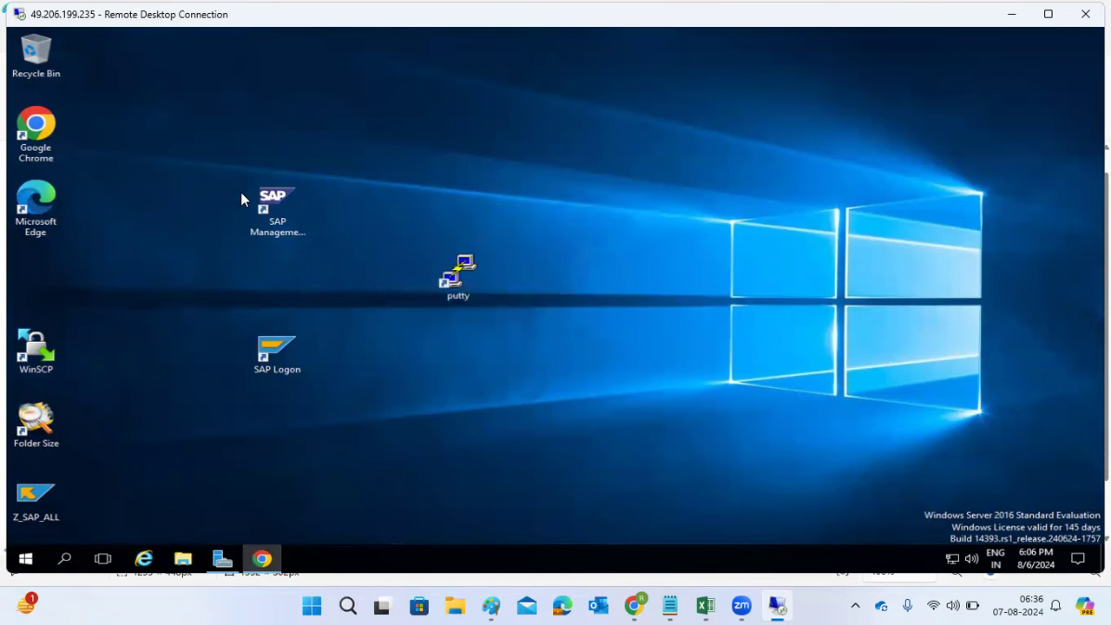
Step: Browse This PC and Local Disk (C:) in File Explorer, close it, and refresh the desktop
click(182, 560)
click(58, 335)
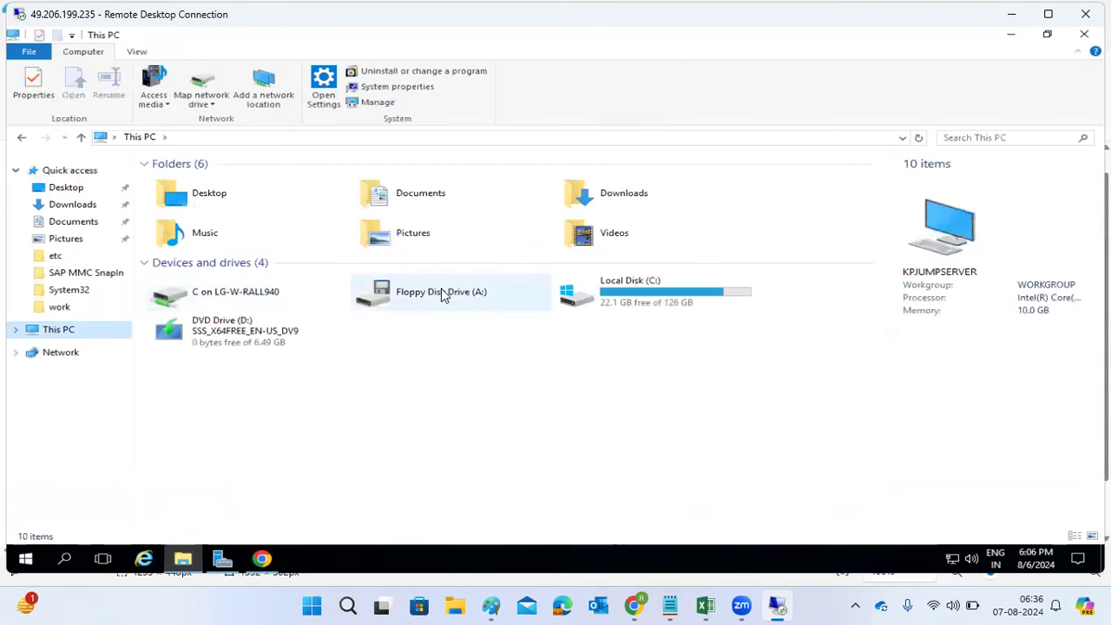
double_click(625, 302)
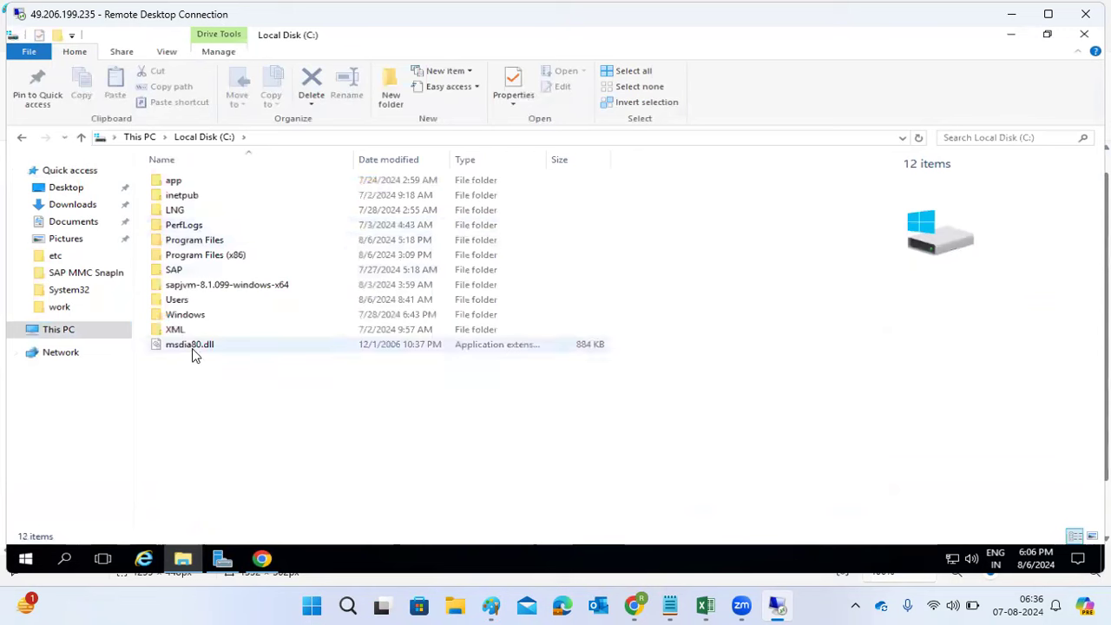
click(51, 329)
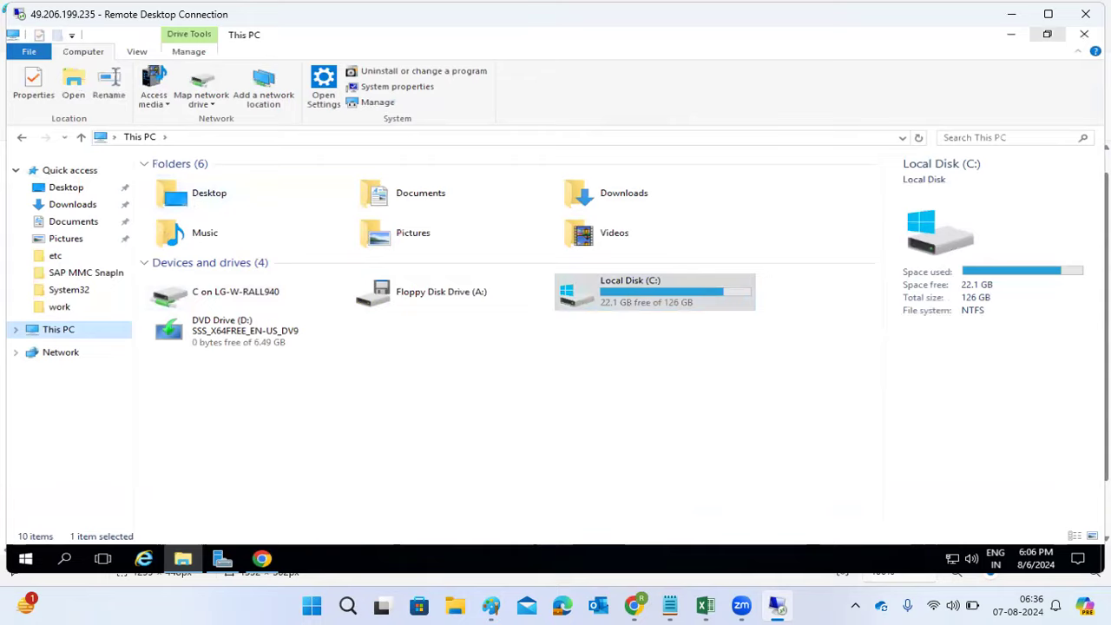
click(1071, 34)
right_click(542, 207)
click(497, 243)
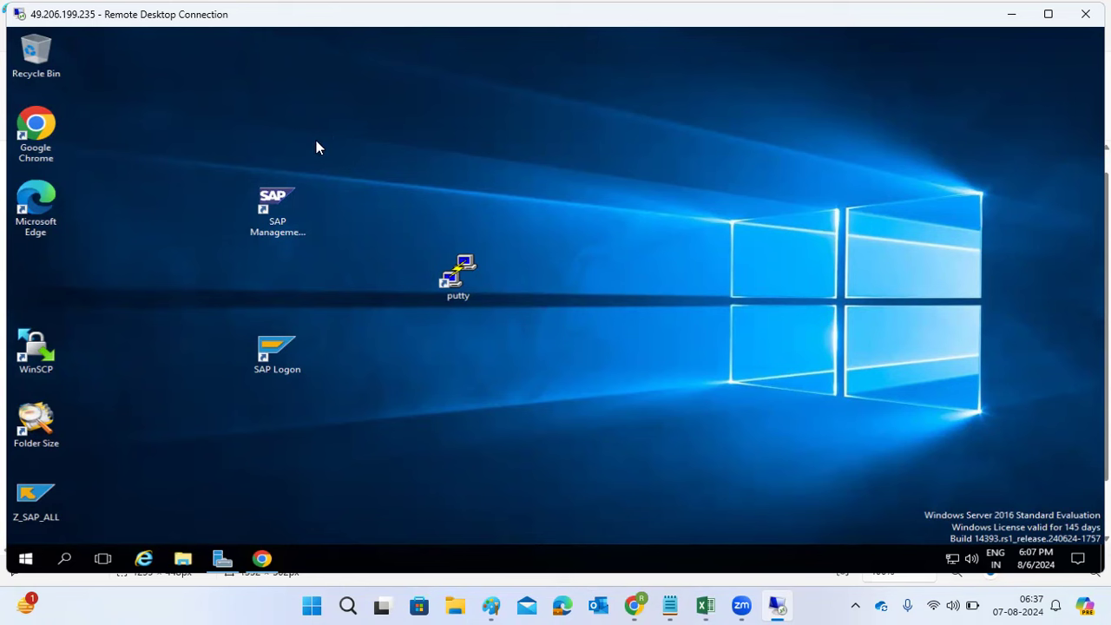
Step: Refresh the jump server desktop and launch Remote Desktop Connection with 'mstsc'
click(66, 560)
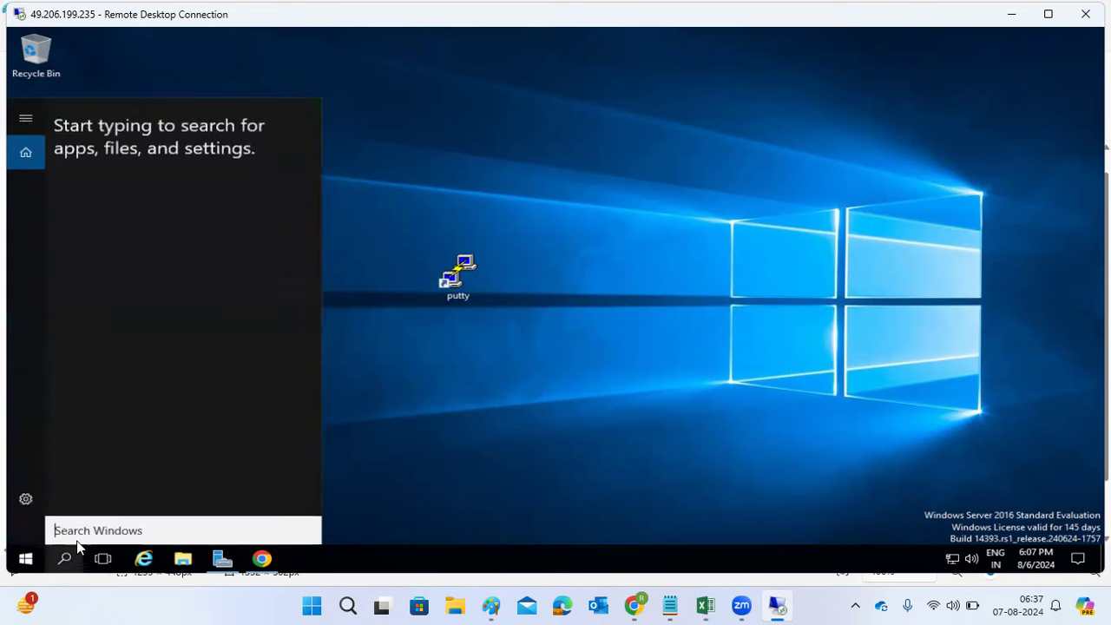
click(668, 278)
right_click(665, 272)
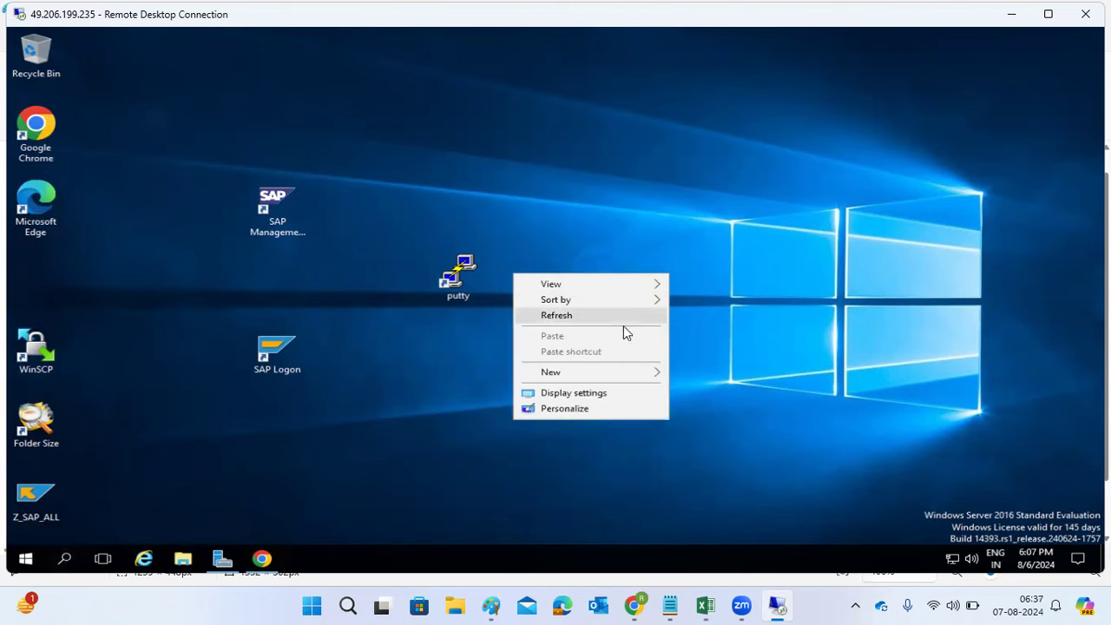
click(610, 319)
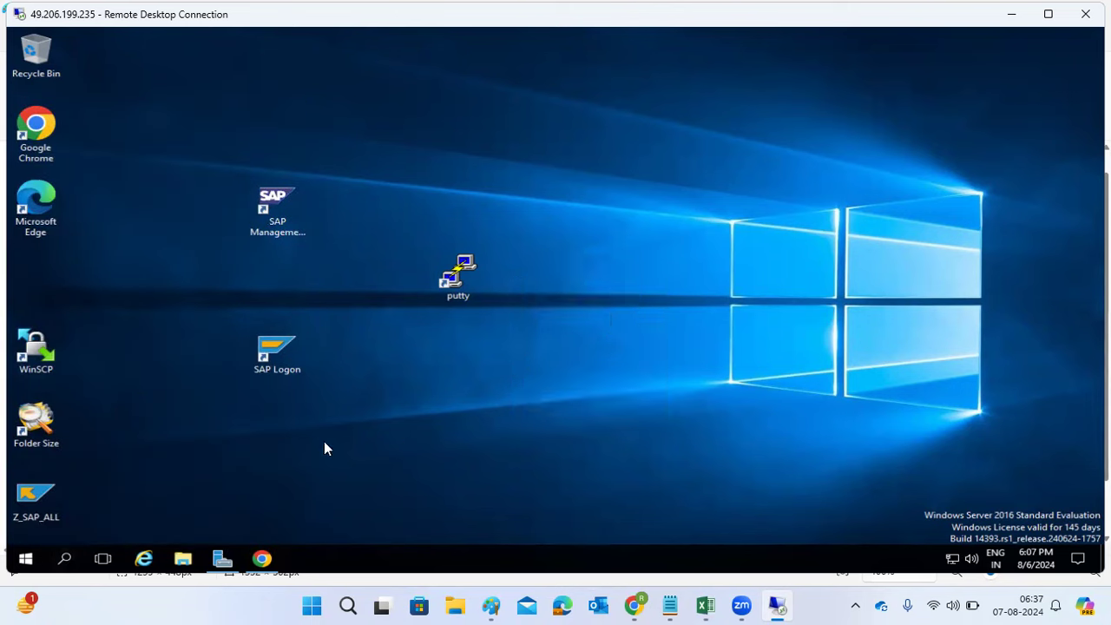
click(64, 561)
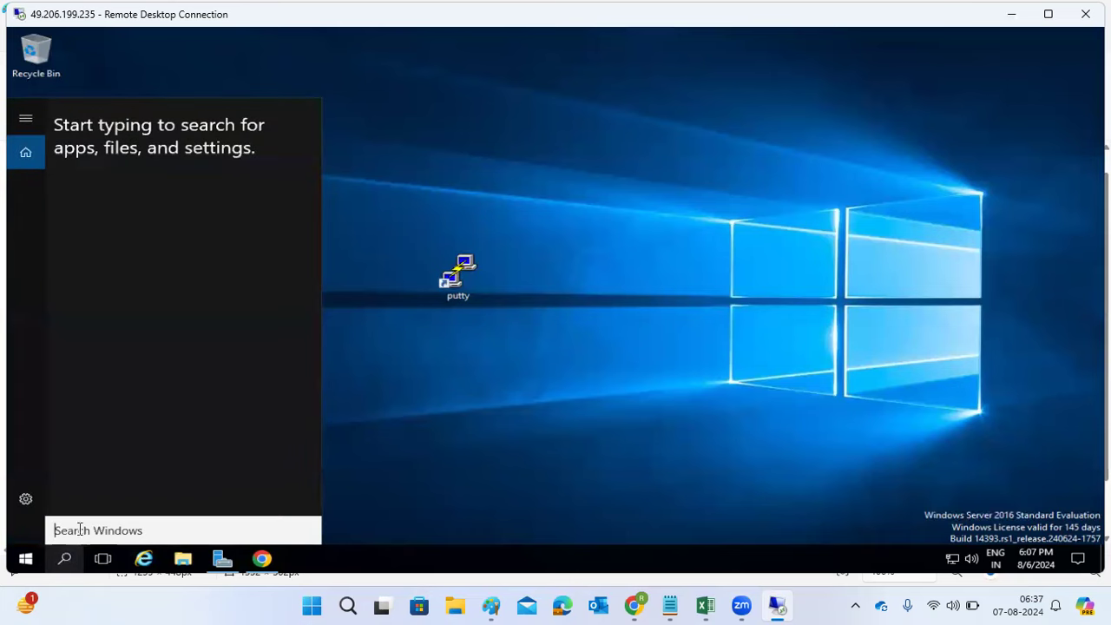
text(mstsc)
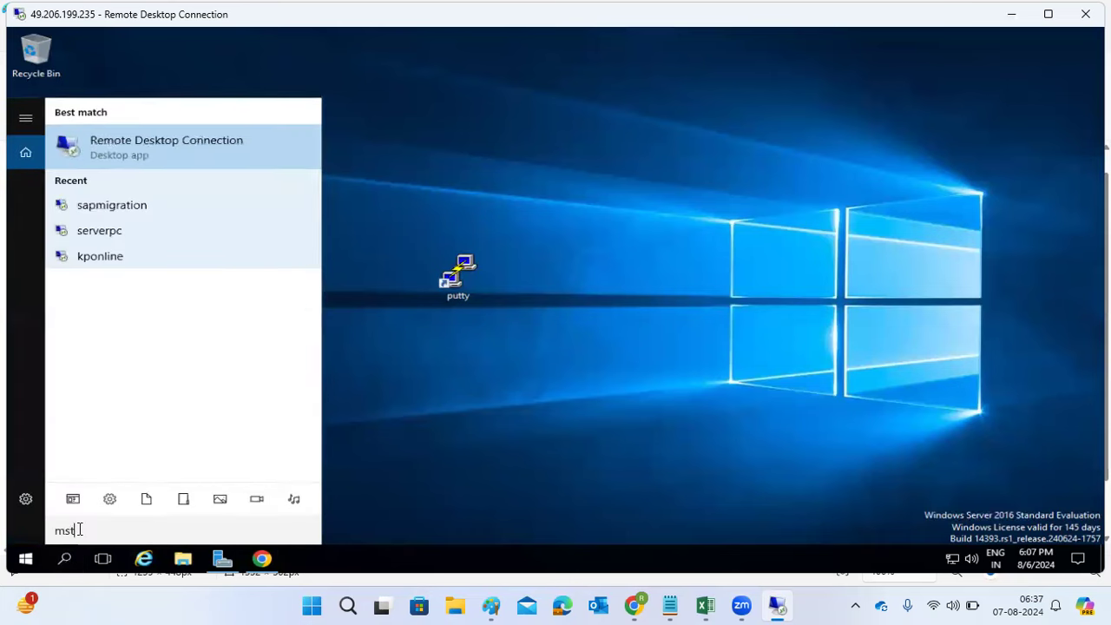
key(Return)
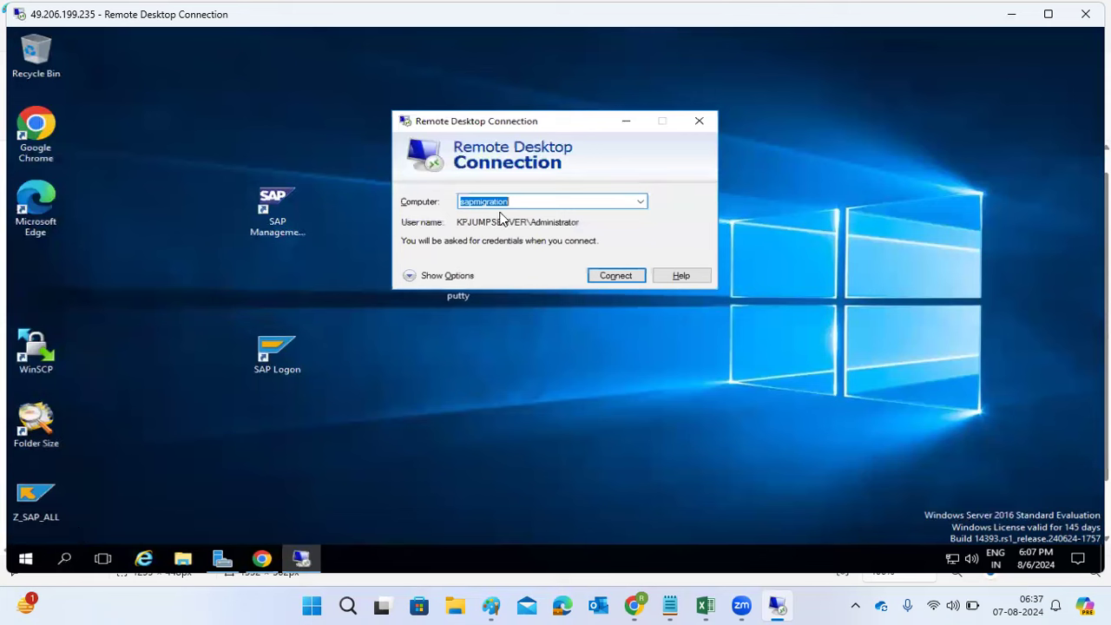
Step: Connect to sapmigration, enter the account password, and accept the certificate warning
click(560, 202)
double_click(504, 202)
click(453, 276)
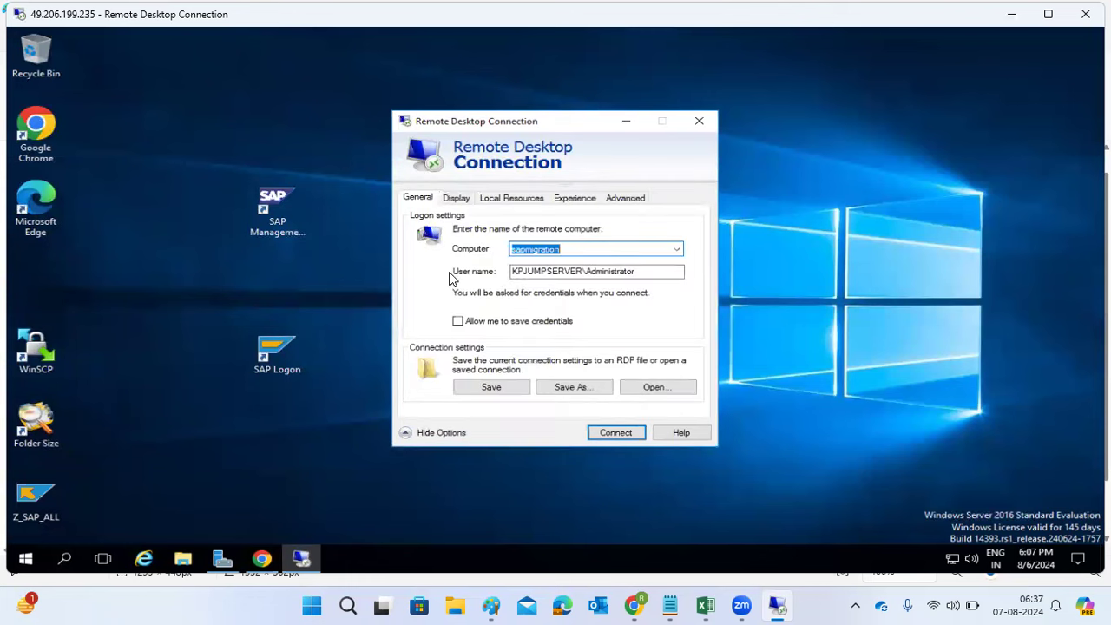
drag(588, 273, 465, 274)
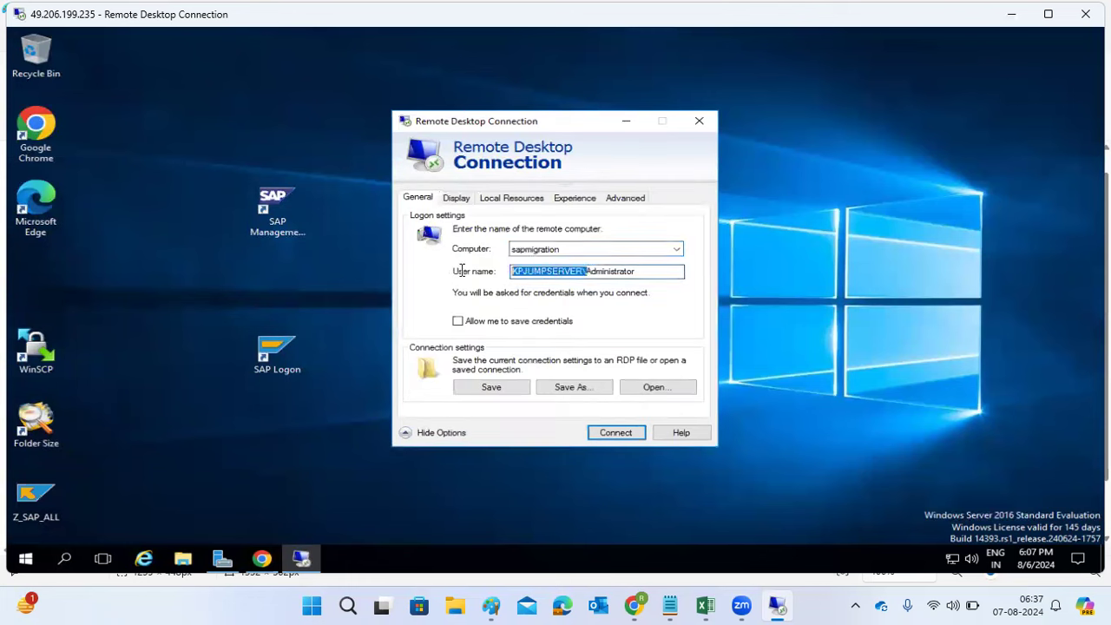
click(614, 434)
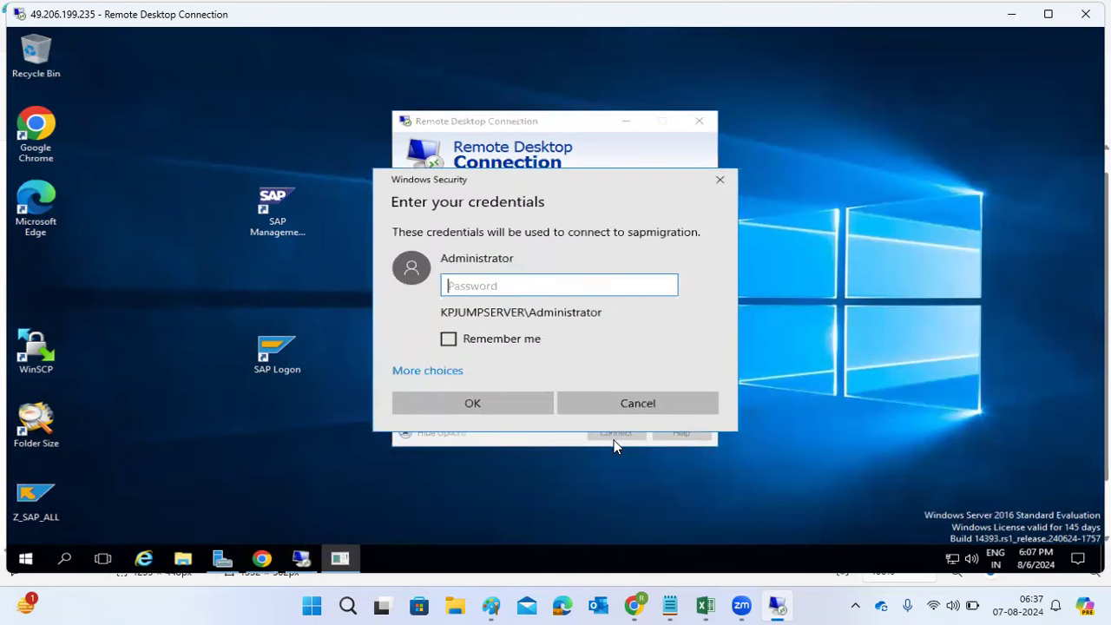
text(********)
key(Return)
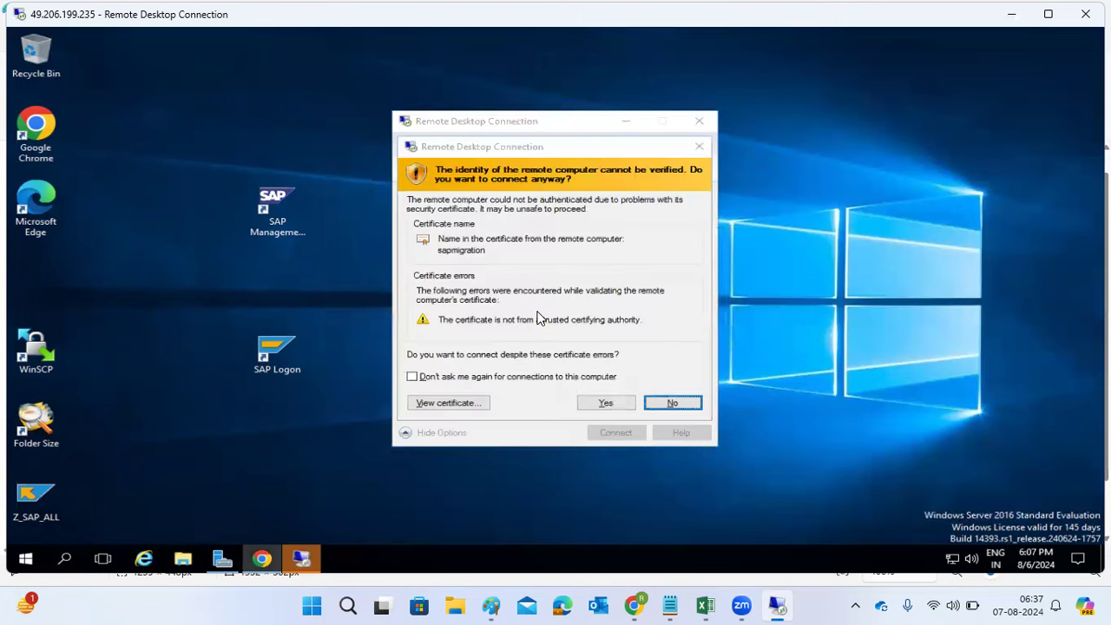
click(604, 405)
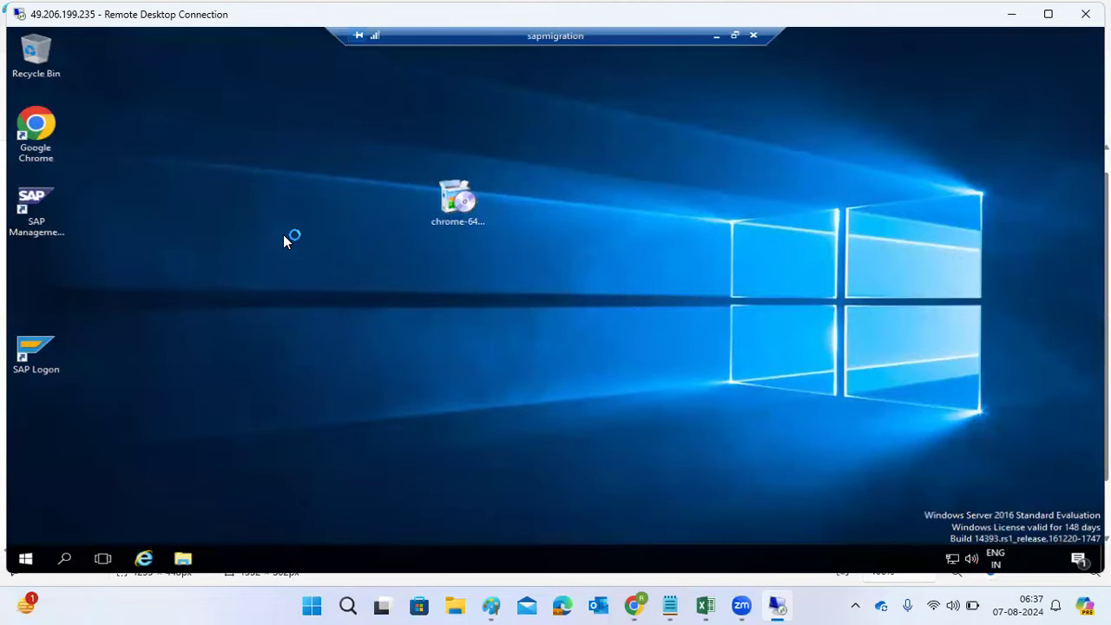
drag(553, 43, 612, 43)
double_click(612, 43)
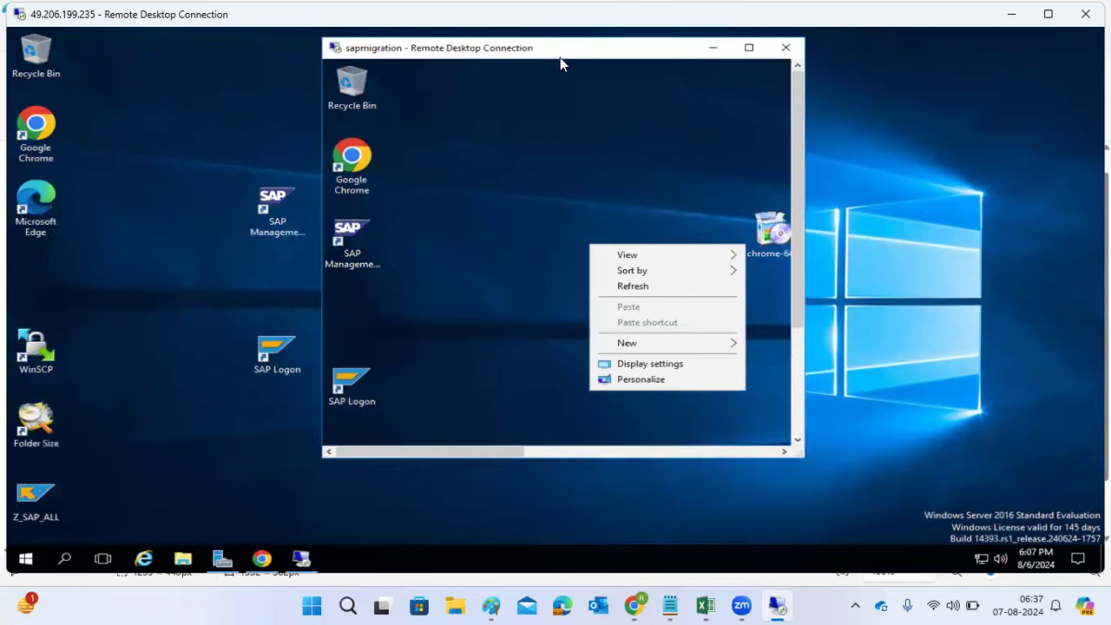
click(749, 47)
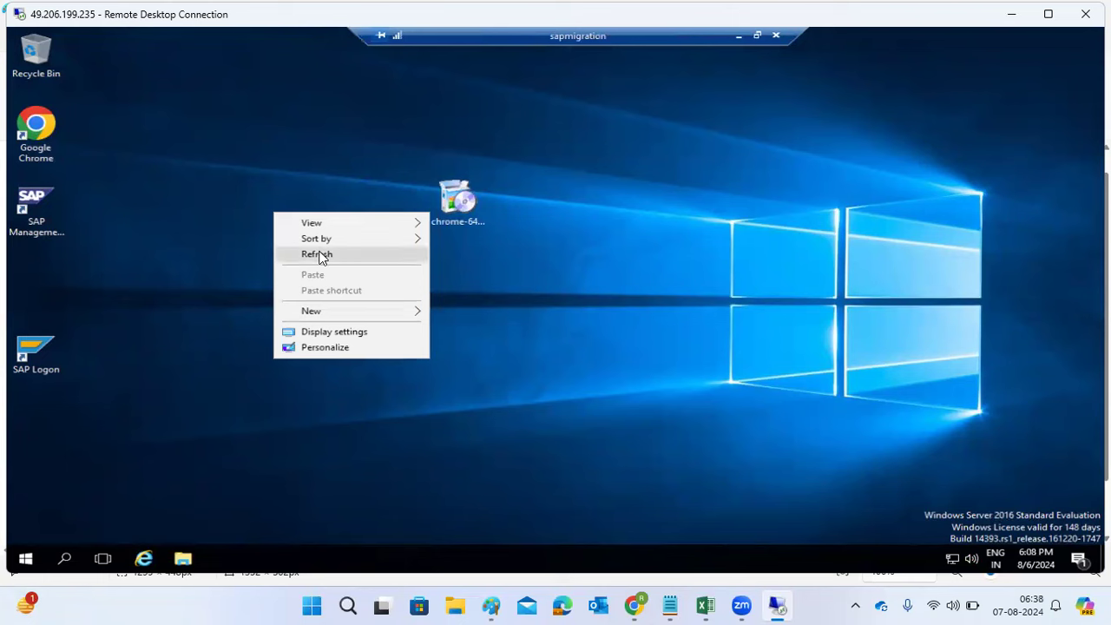
click(322, 254)
click(738, 37)
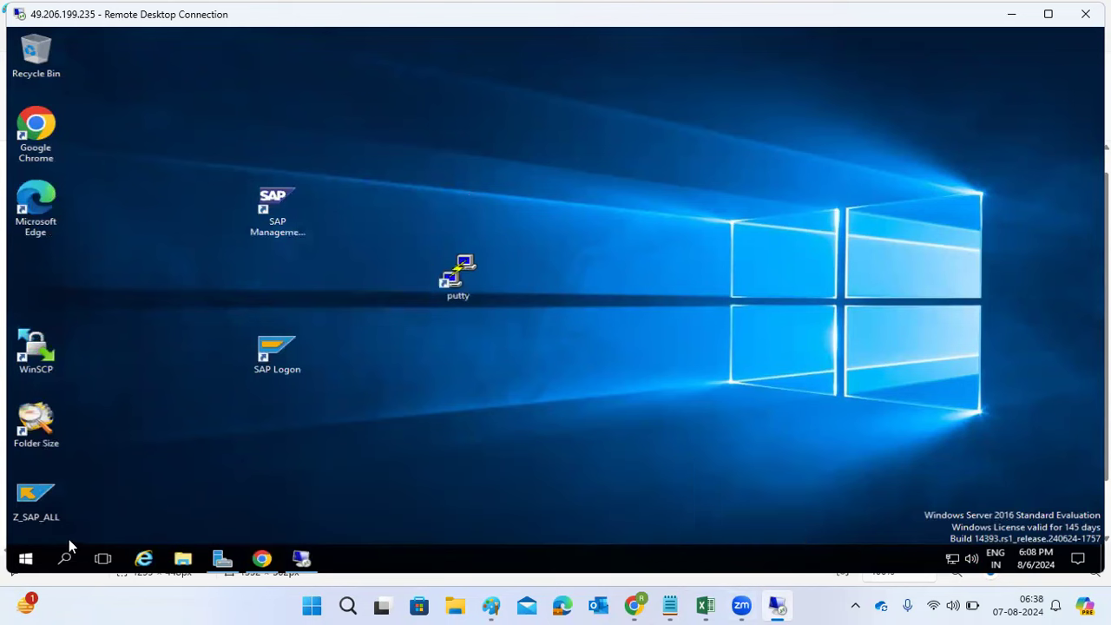
click(304, 563)
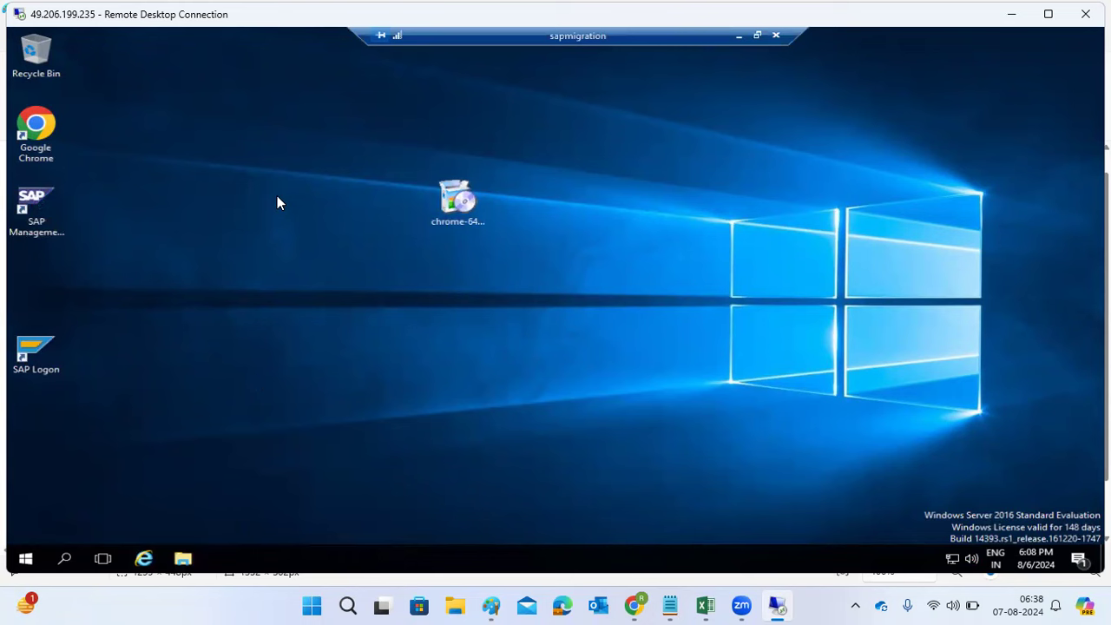
click(183, 558)
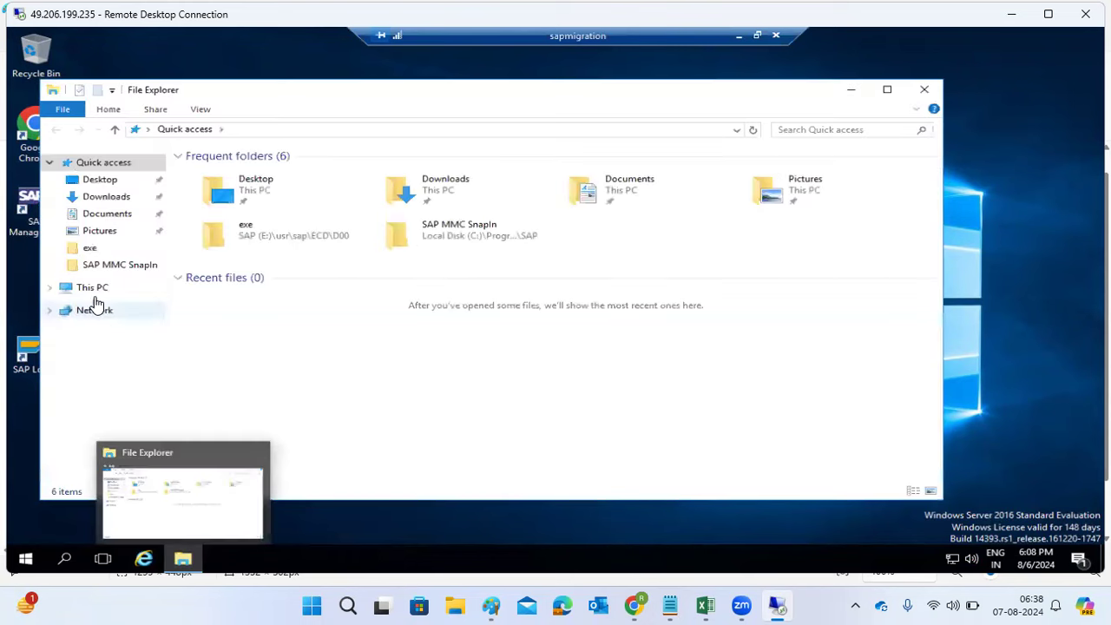
Step: Browse from This PC through Local Disk (C:) to C:\SAPSOFTWARES\EXPORT1
click(91, 290)
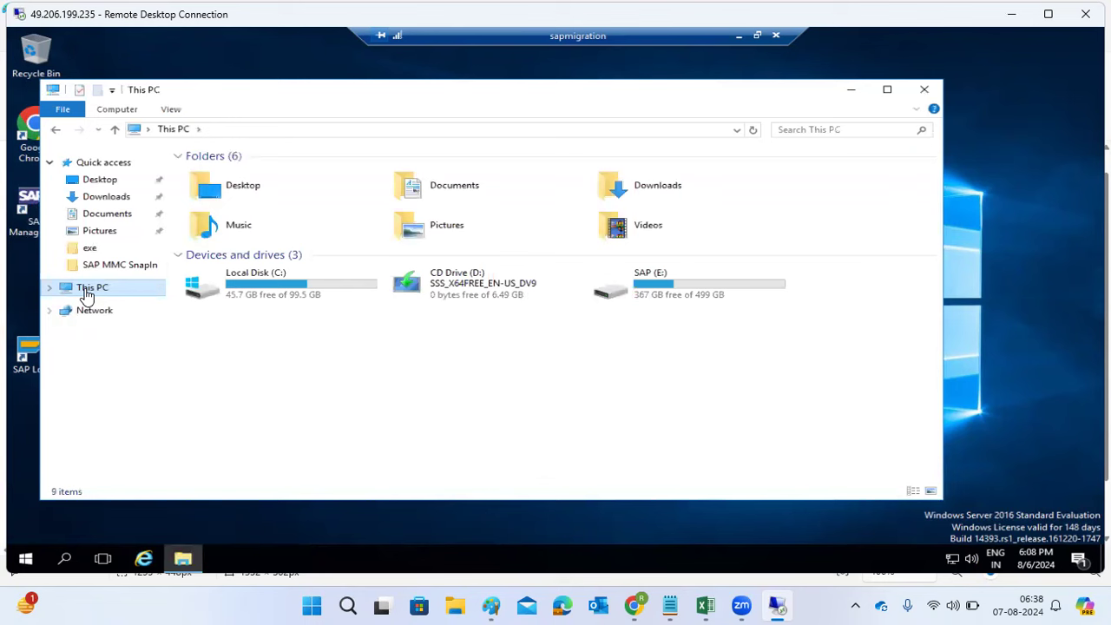
double_click(246, 292)
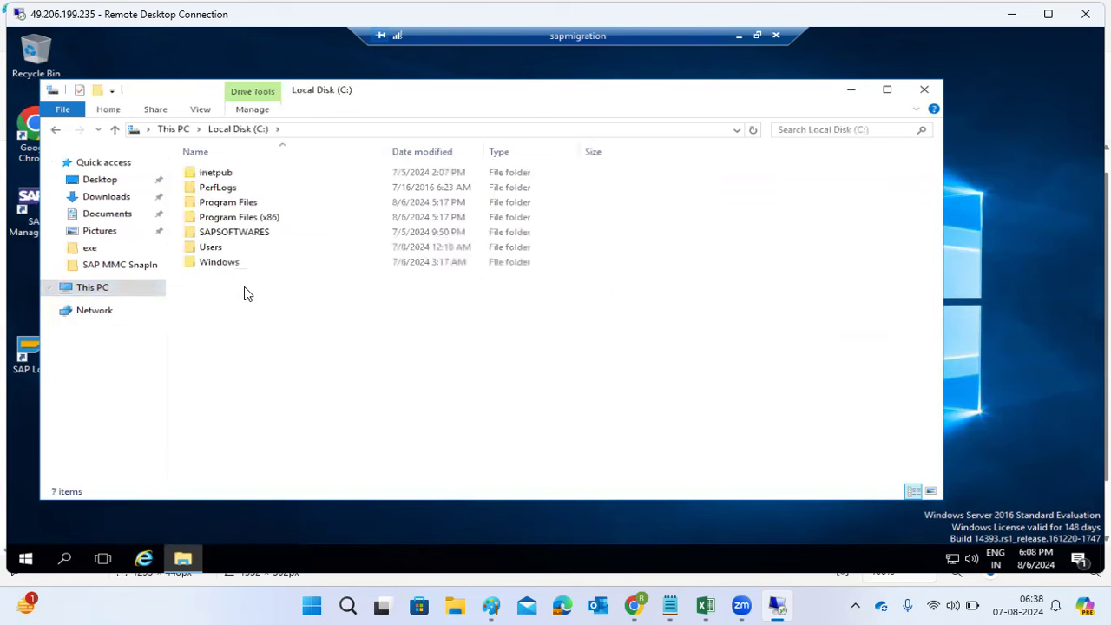
click(242, 234)
double_click(243, 238)
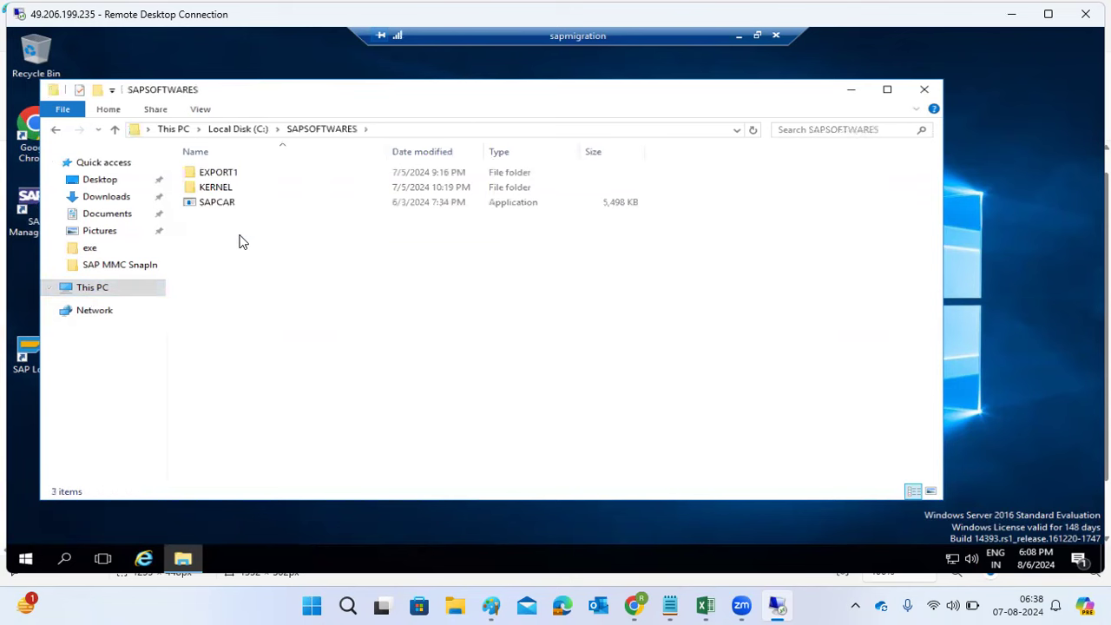
click(215, 178)
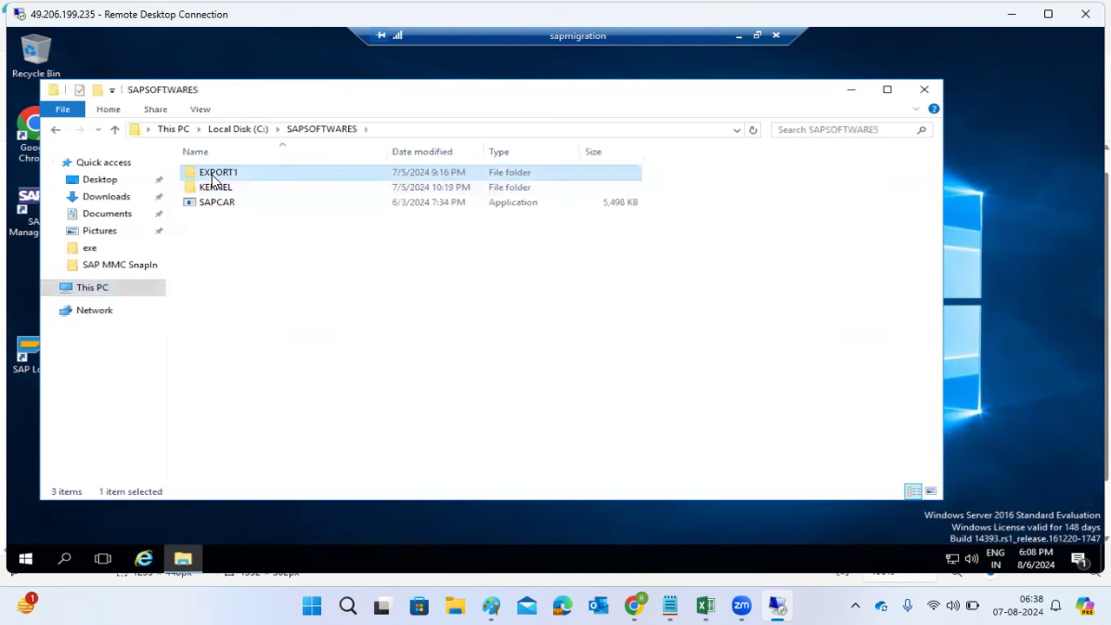
double_click(214, 177)
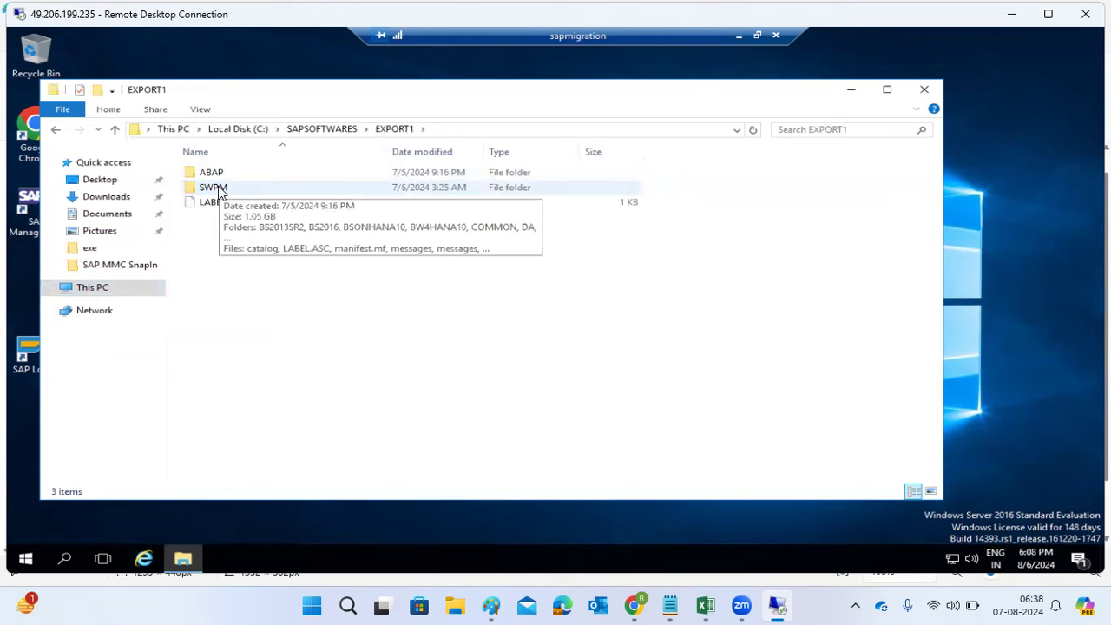
Step: Open the SWPM folder and launch the sapinst installer from it
double_click(220, 190)
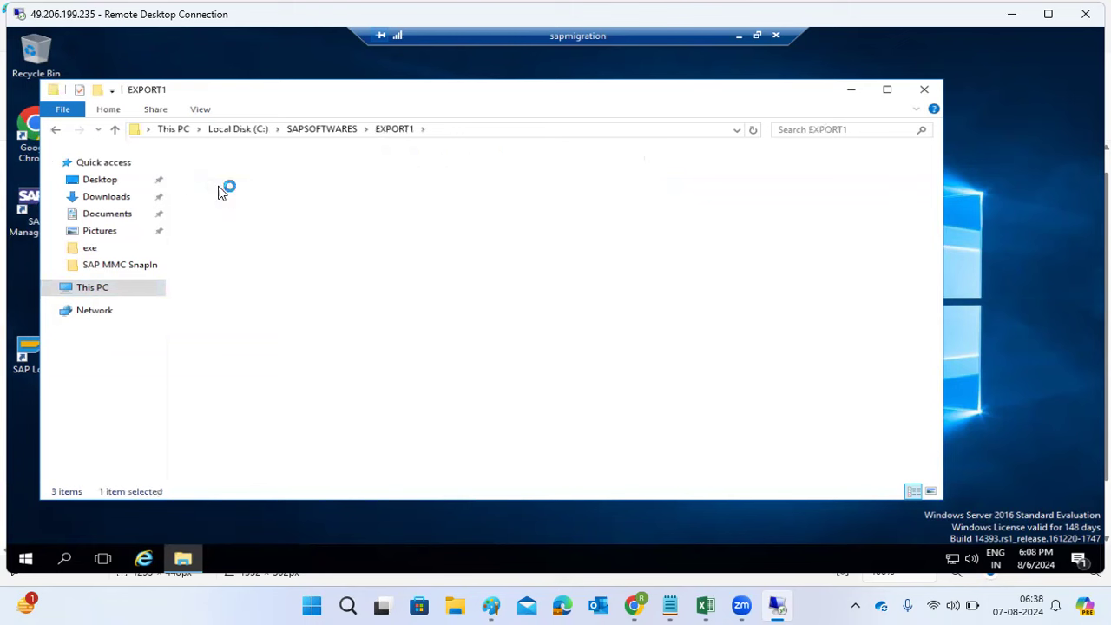
scroll(232, 295, down, 9)
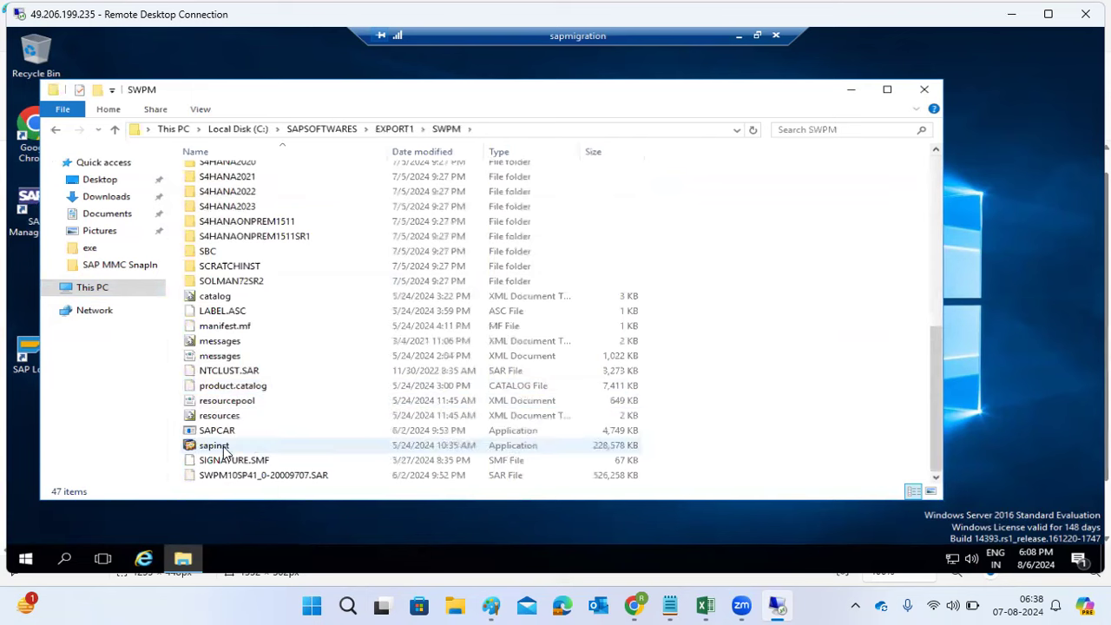
double_click(222, 446)
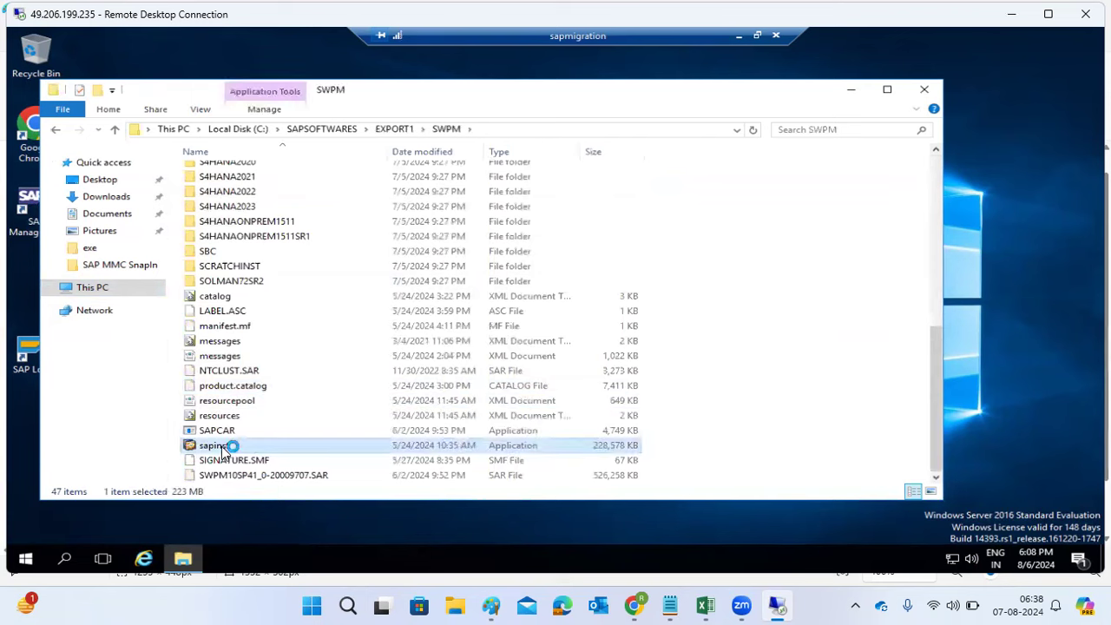
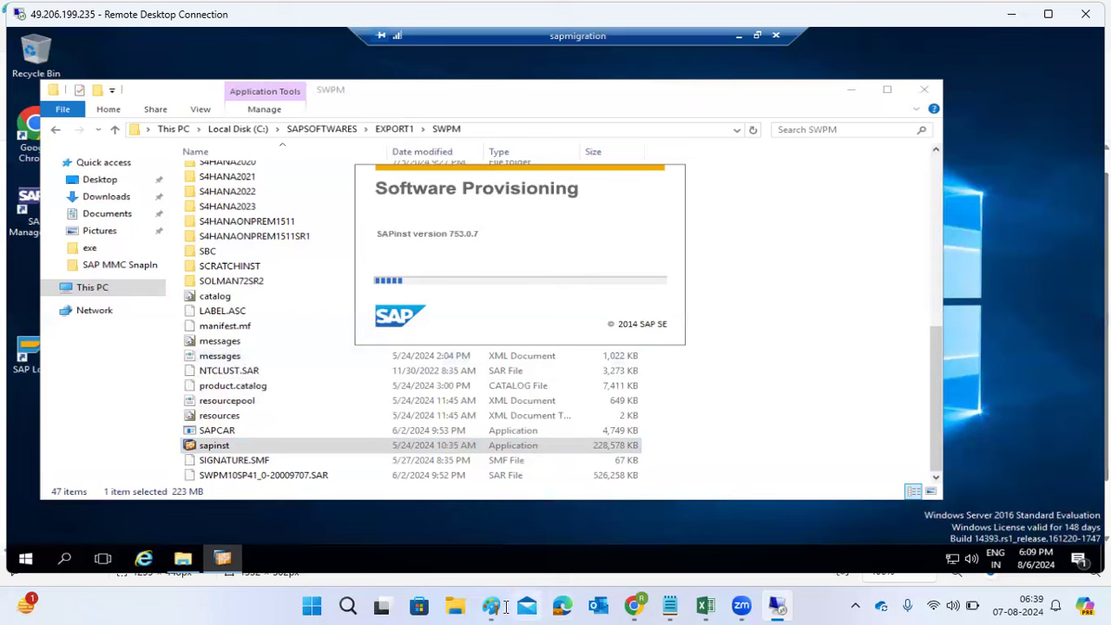
Step: In the Paint notes, type 'SWPM folder --select sapinst --execute it' and start a new line
mouse_move(486, 607)
click(516, 533)
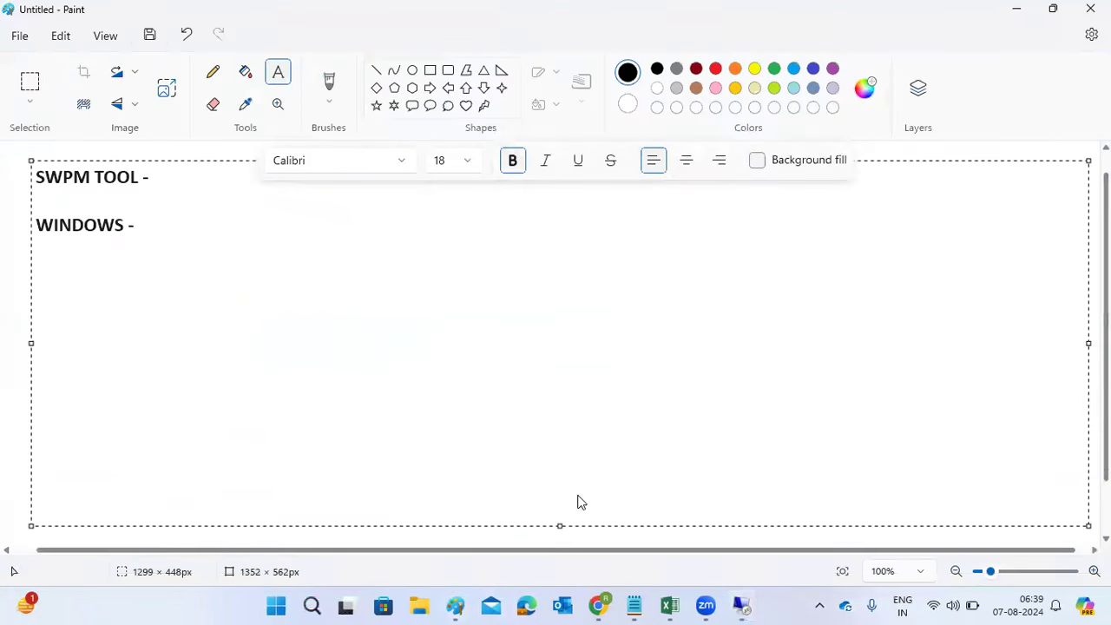
text(SWPM )
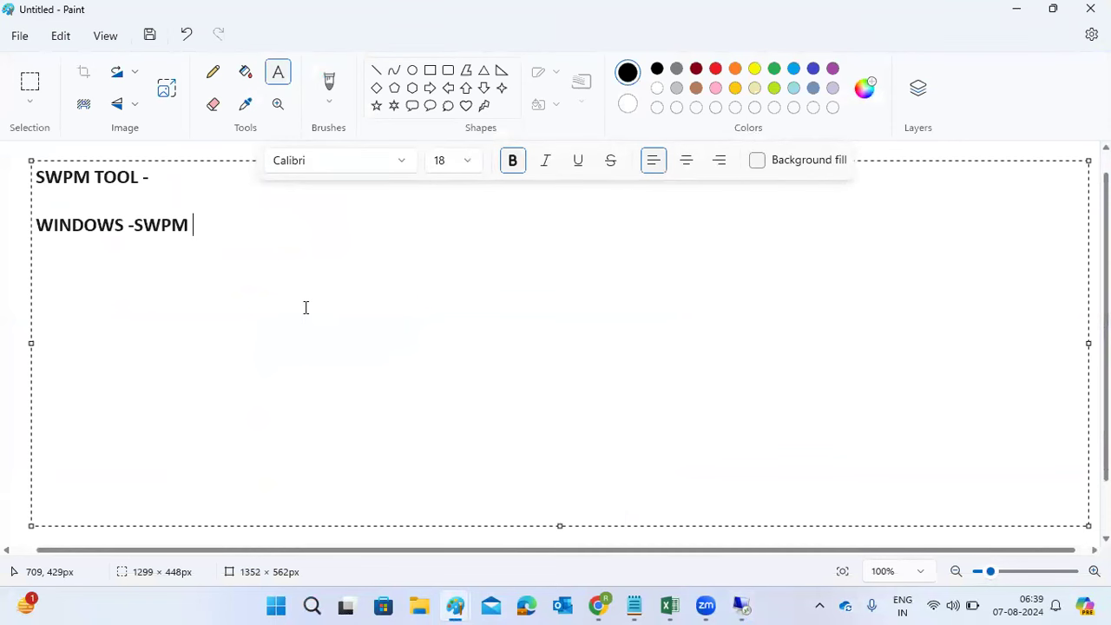
text(fo)
text(lder --select)
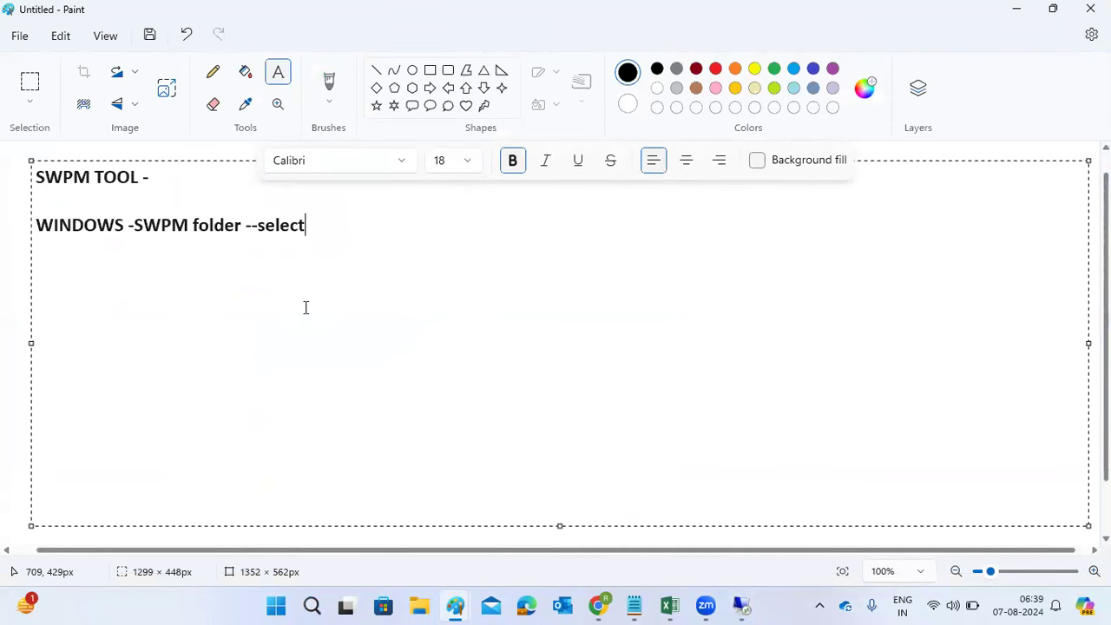
text( sapinst )
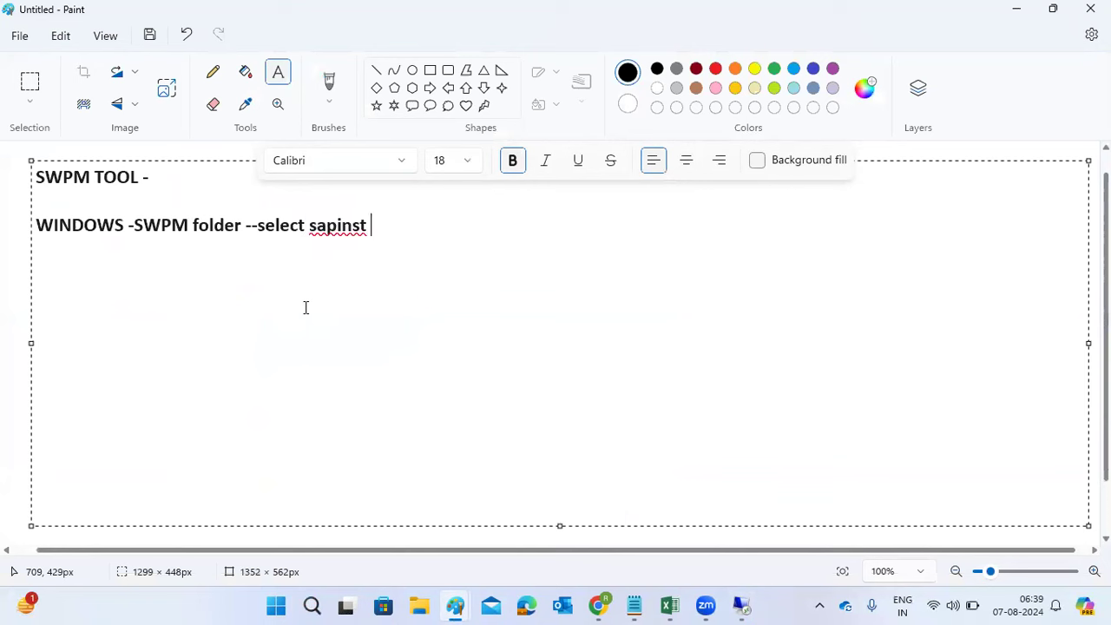
text(--execute it)
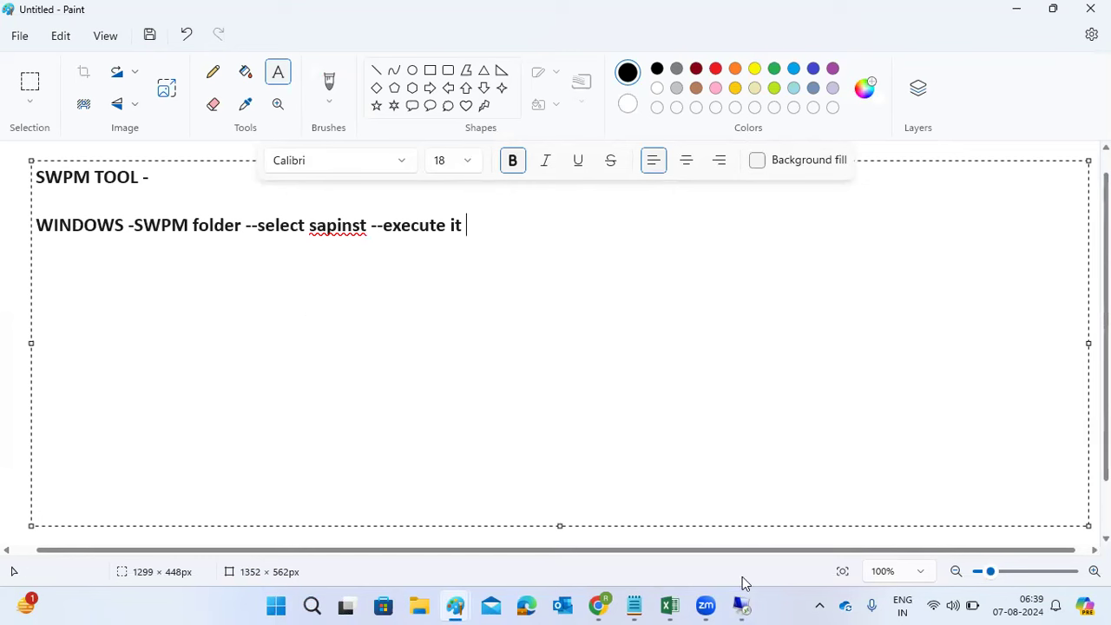
key(Return)
key(Return)
text(this willl)
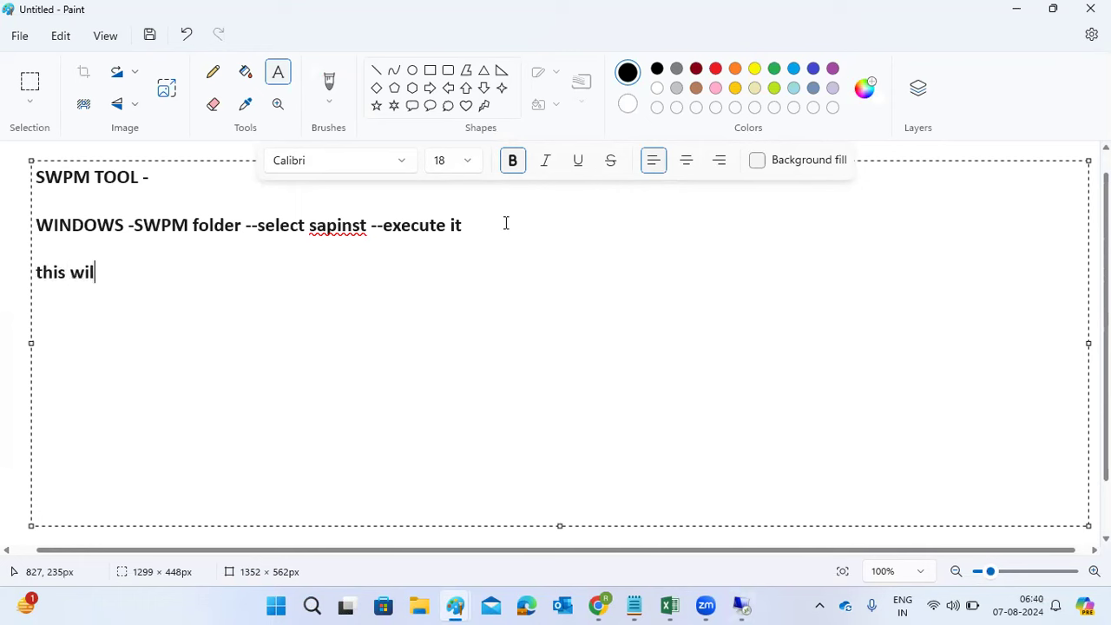
key(BackSpace)
text(open the l)
text(i)
key(BackSpace)
key(BackSpace)
text(URL i)
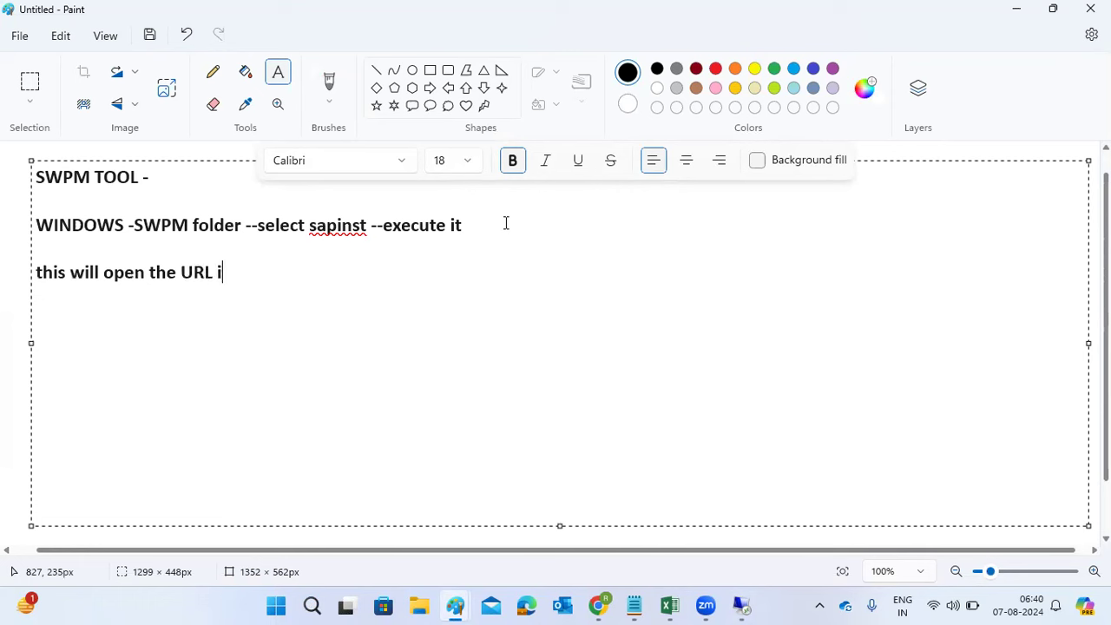
text(n the browser -----)
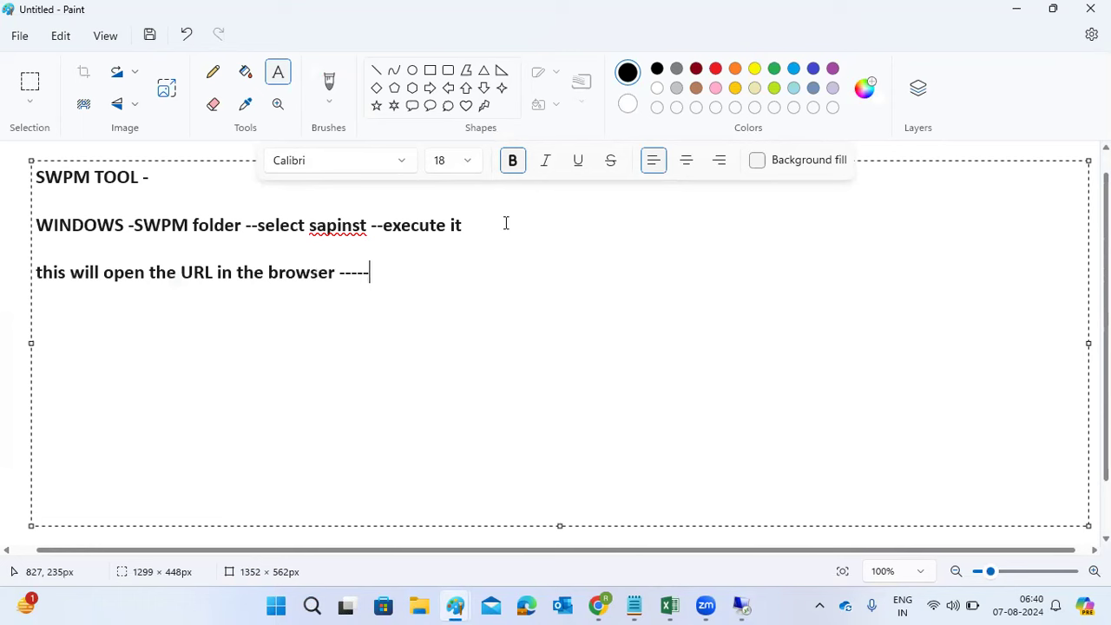
key(Return)
key(Return)
text(https://)
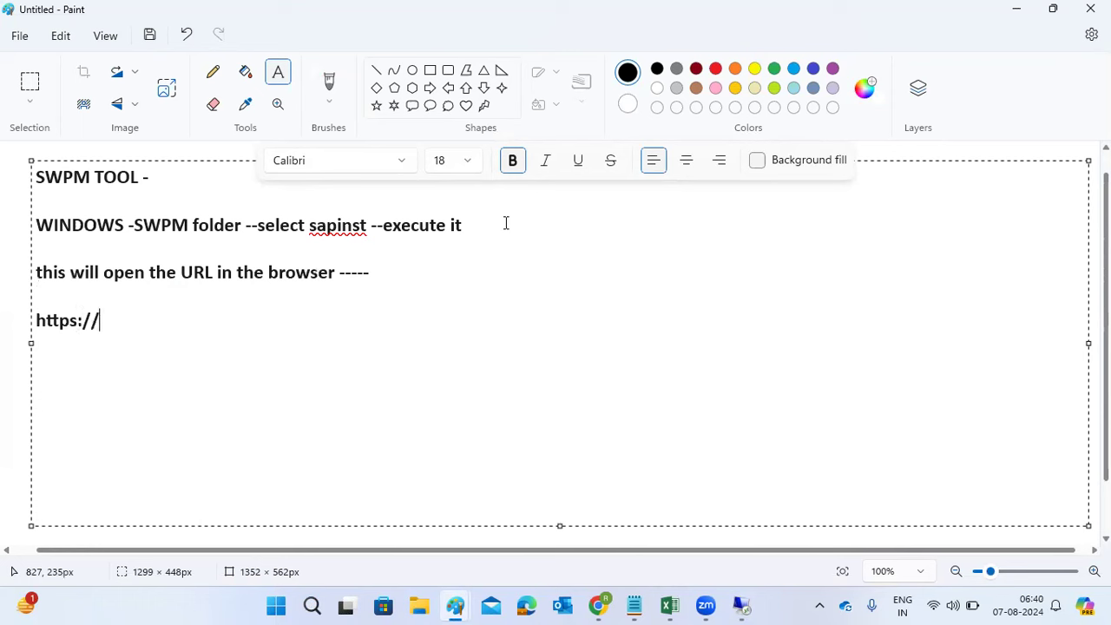
text(hostname:4237)
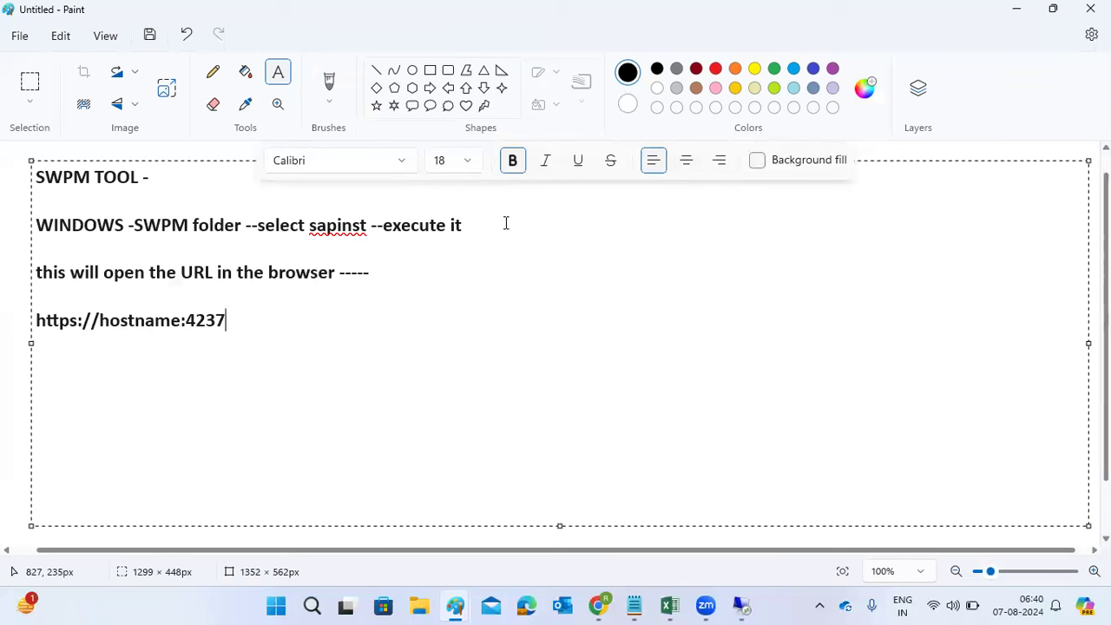
text(/)
click(742, 605)
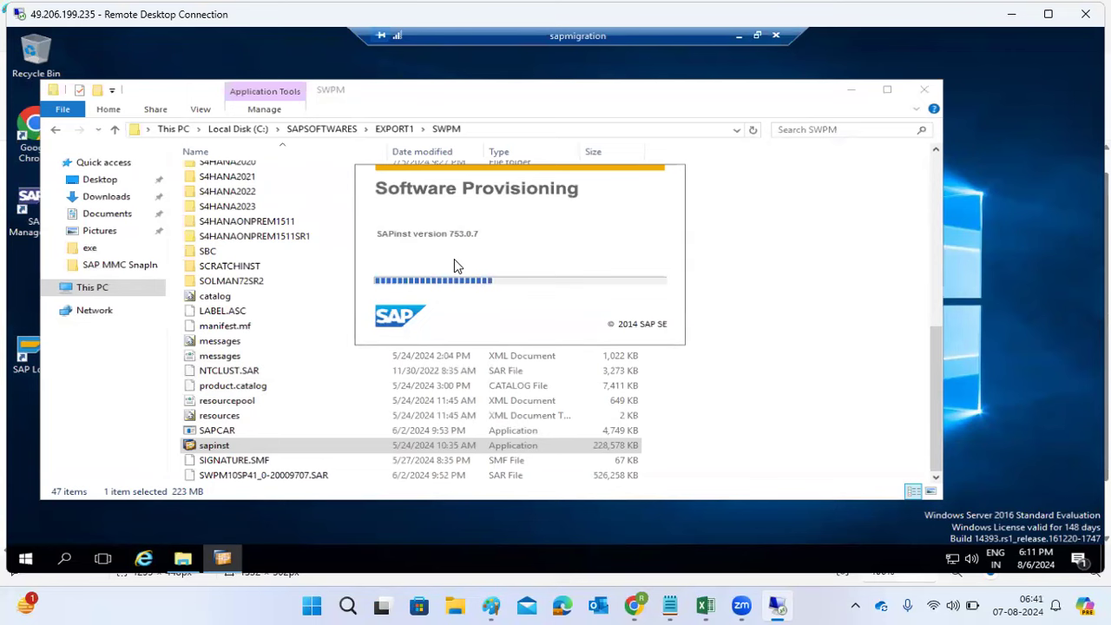
Step: Minimize the SWPM folder window, leaving the SAPinst splash loading
click(847, 89)
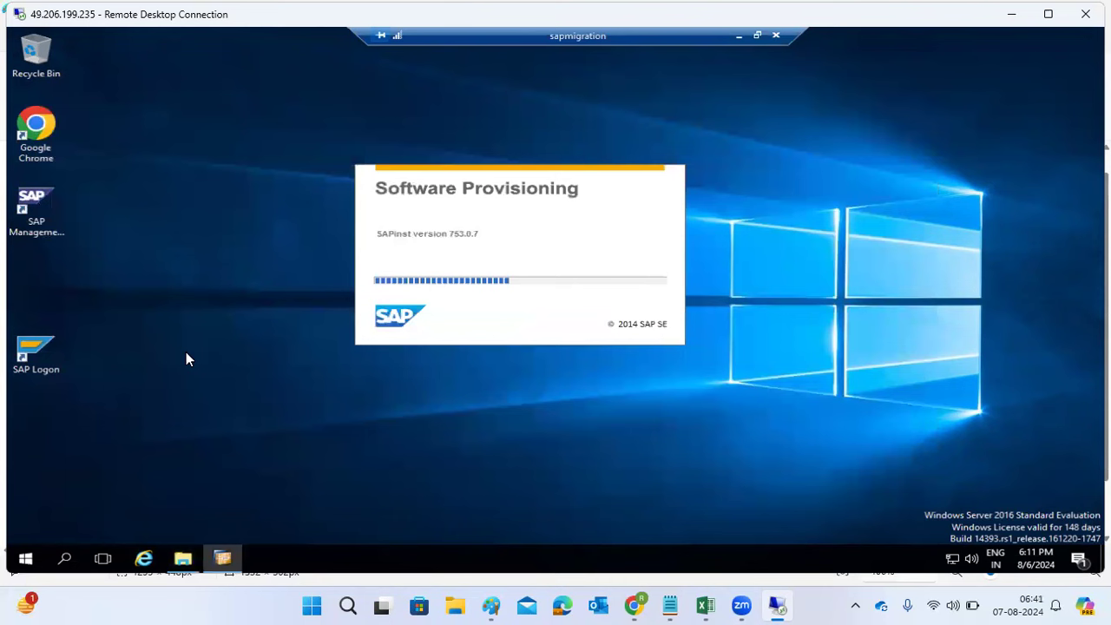
Step: On the other remote desktop, launch PuTTY and open the saved kps4hana session
click(739, 38)
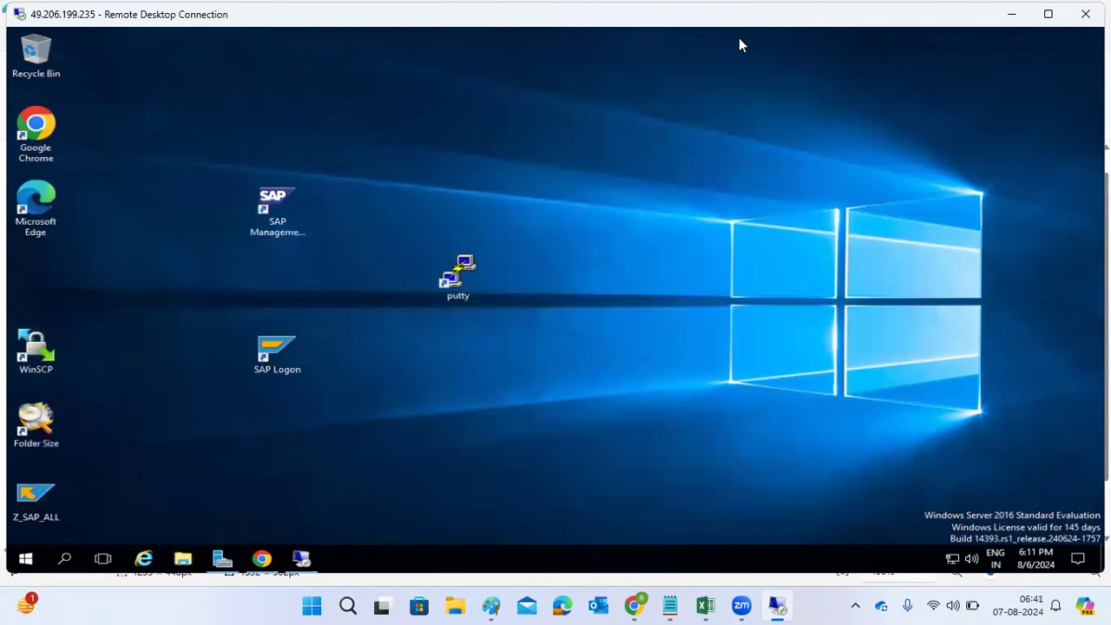
double_click(458, 276)
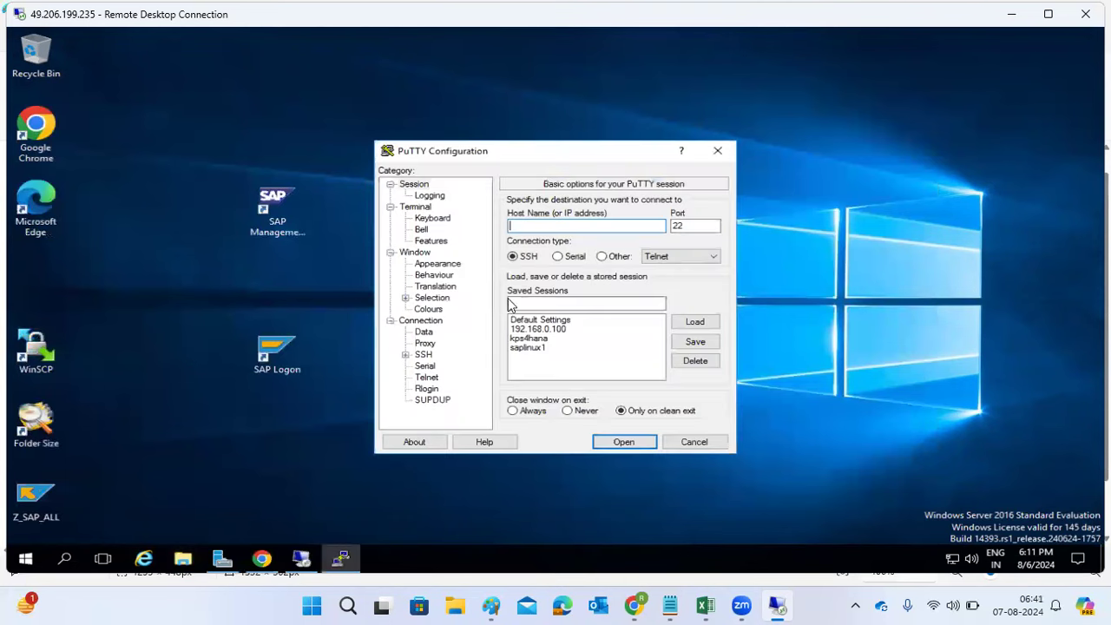
double_click(529, 339)
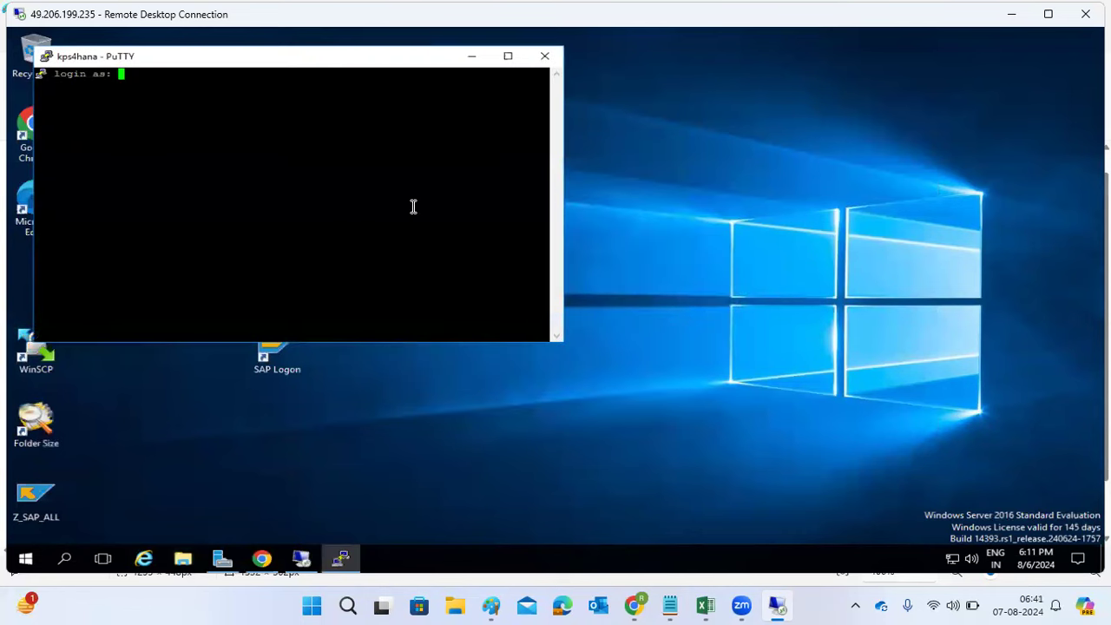
drag(317, 61, 436, 136)
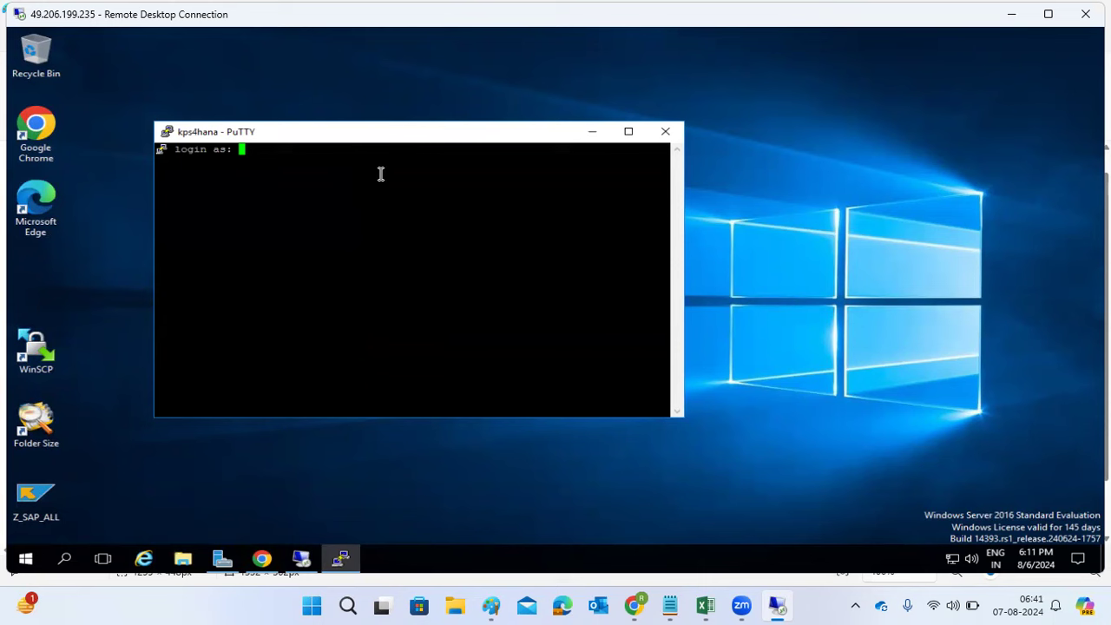
Step: Log in as root with the password, retrying after access denied, and maximize the terminal
text(root)
key(Return)
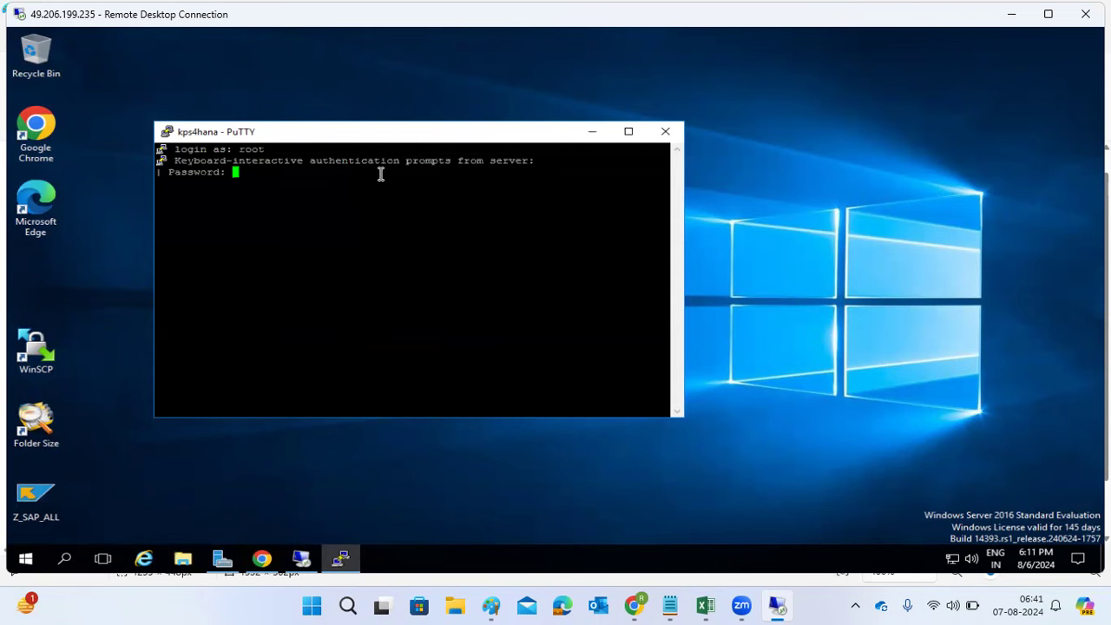
key(Return)
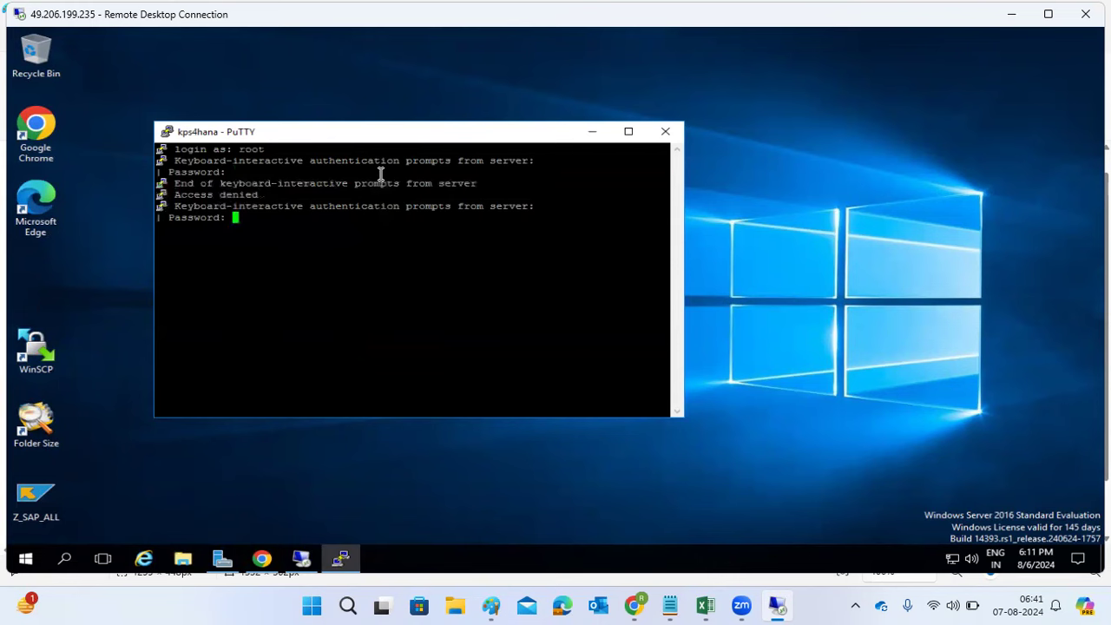
key(Return)
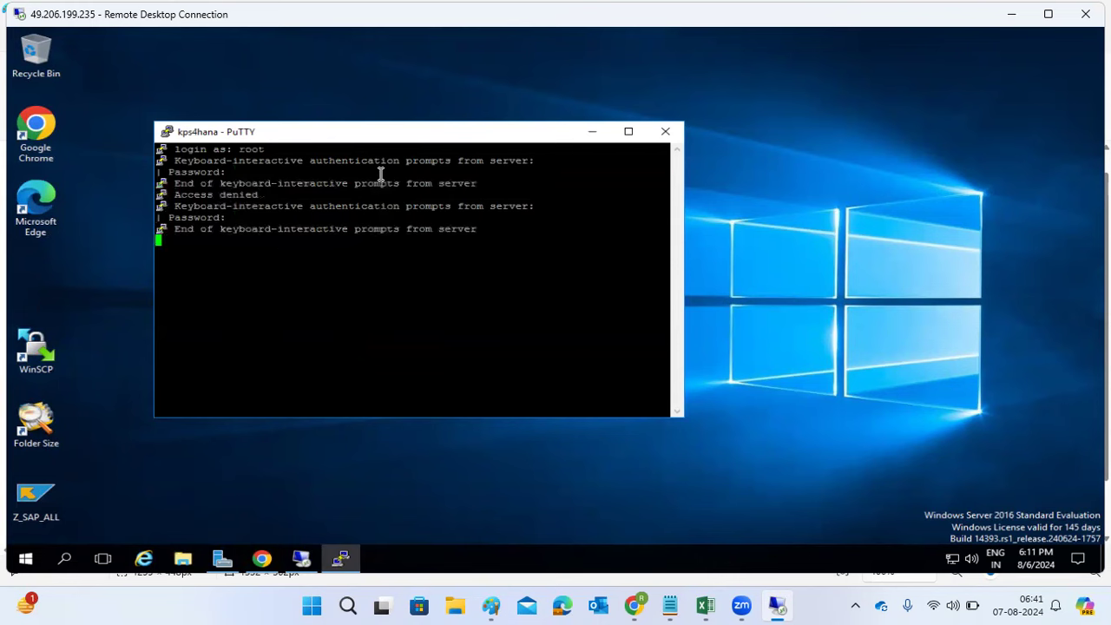
click(629, 131)
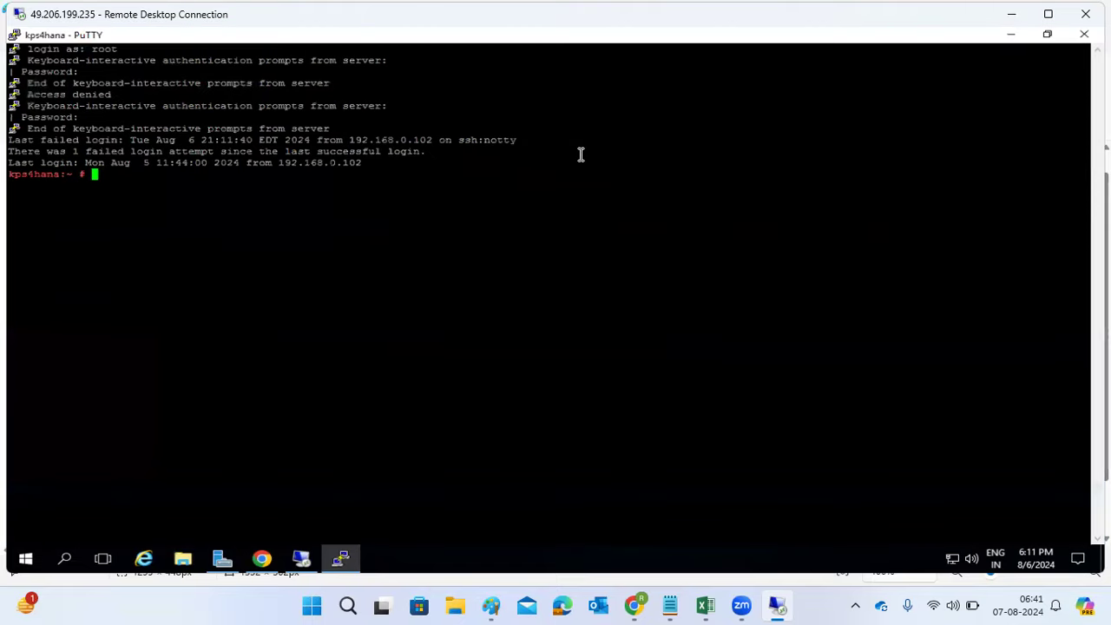
Step: Check disk usage with df -h, then list the /media directory with ls -ltr
text(df -h)
key(Return)
text(cd )
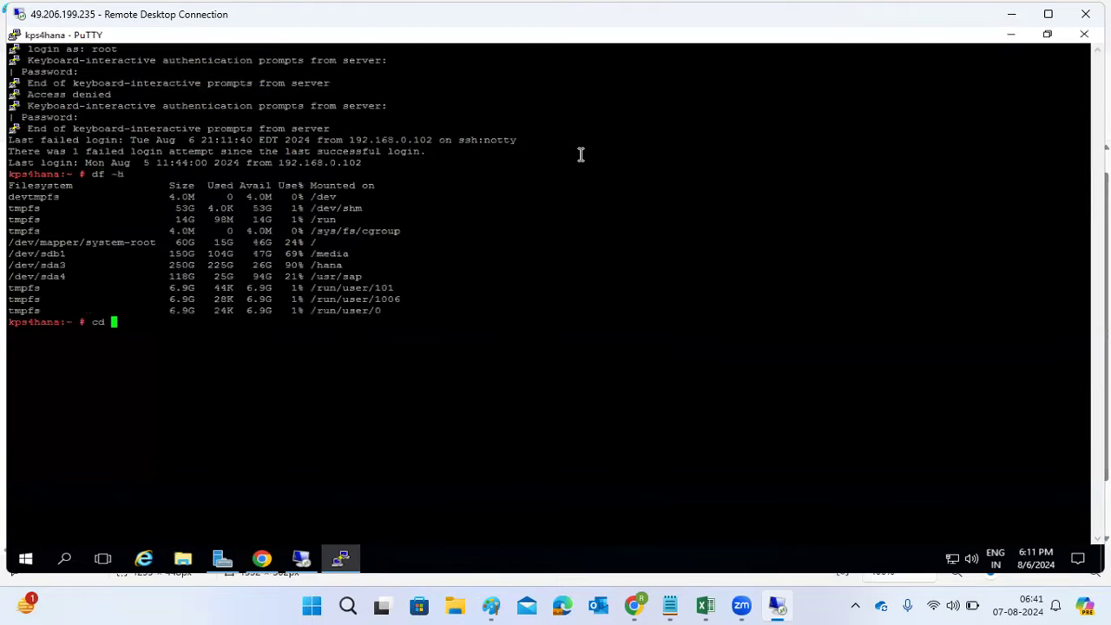
text(/media)
key(Return)
text(s)
key(ctrl+l)
text(- ltr)
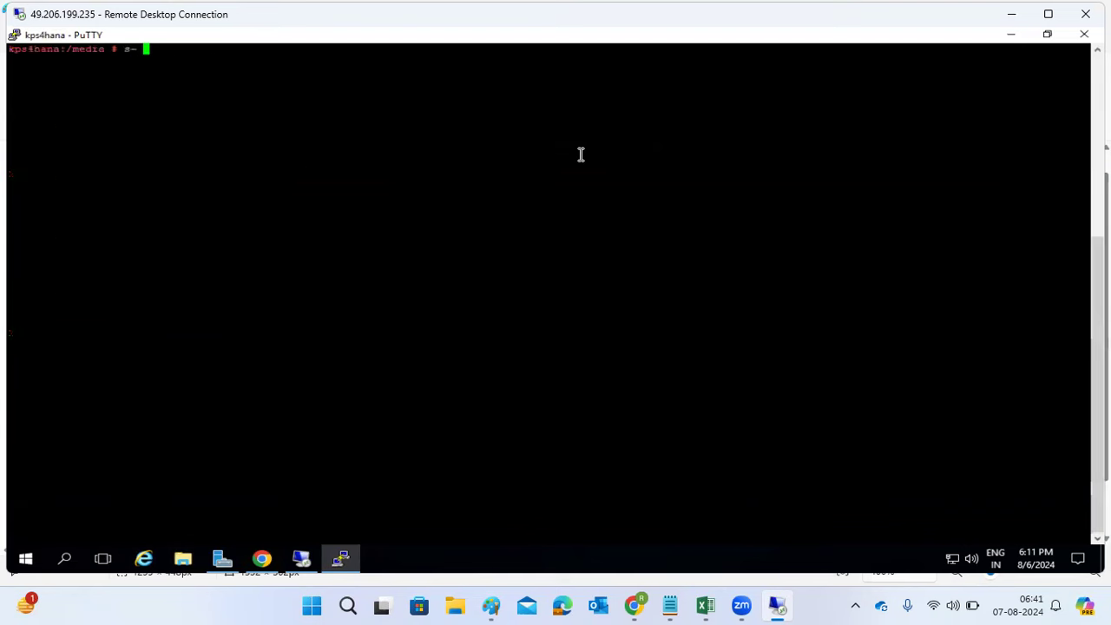
key(Return)
text(ls -ltr)
key(Return)
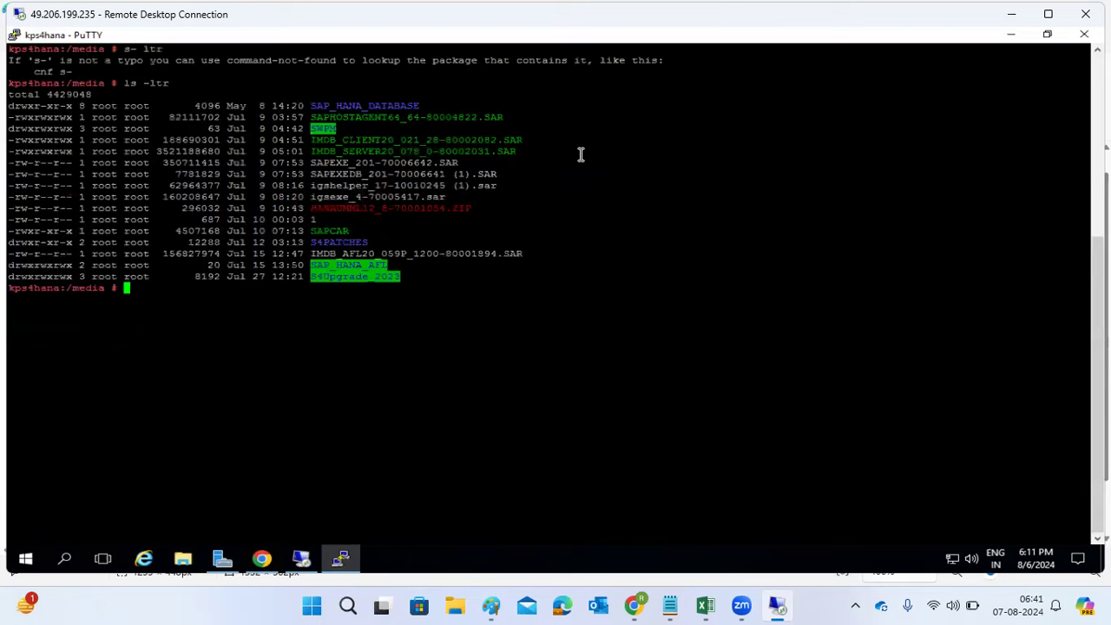
Step: Navigate into SWPM, the software provisioning manager folder, and DATA_UNITS, listing each
text(cd SWPM)
key(Return)
text(ls -ltr)
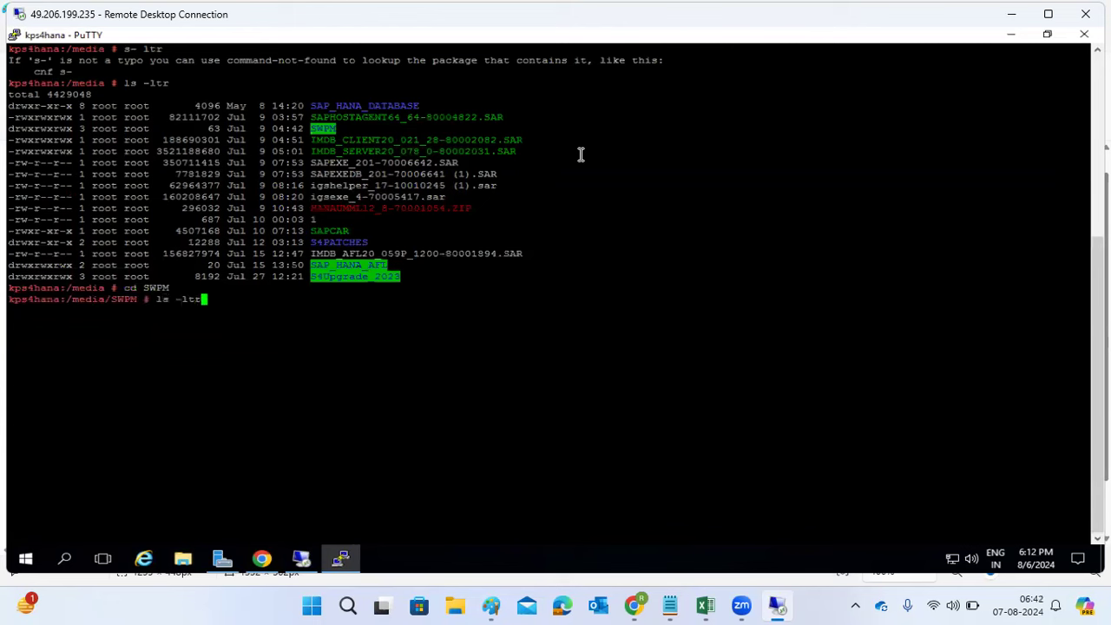
key(Return)
text(cd )
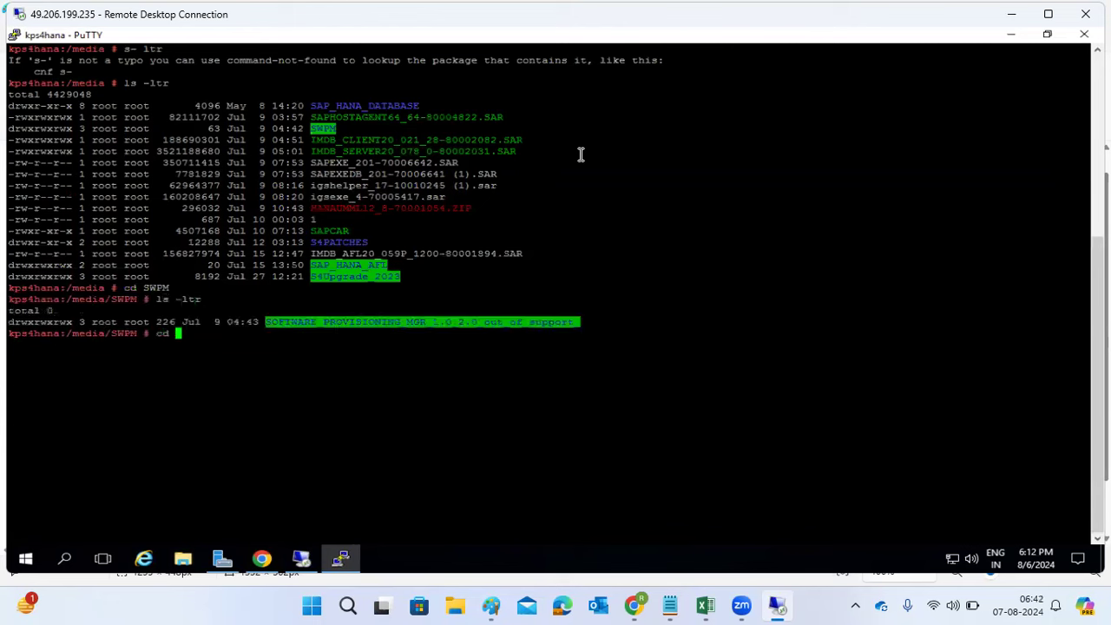
text(S*)
key(Return)
text(ls -ltr)
key(Return)
text(cd DA*)
key(Return)
text(ls- ltr)
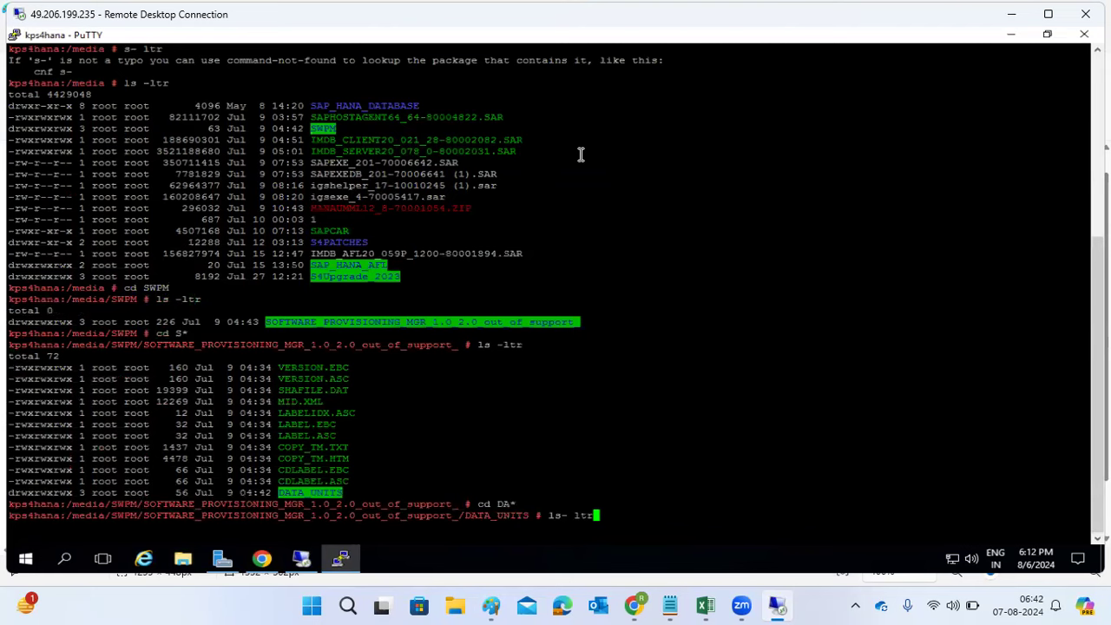
key(ctrl+c)
text(ls -ltr)
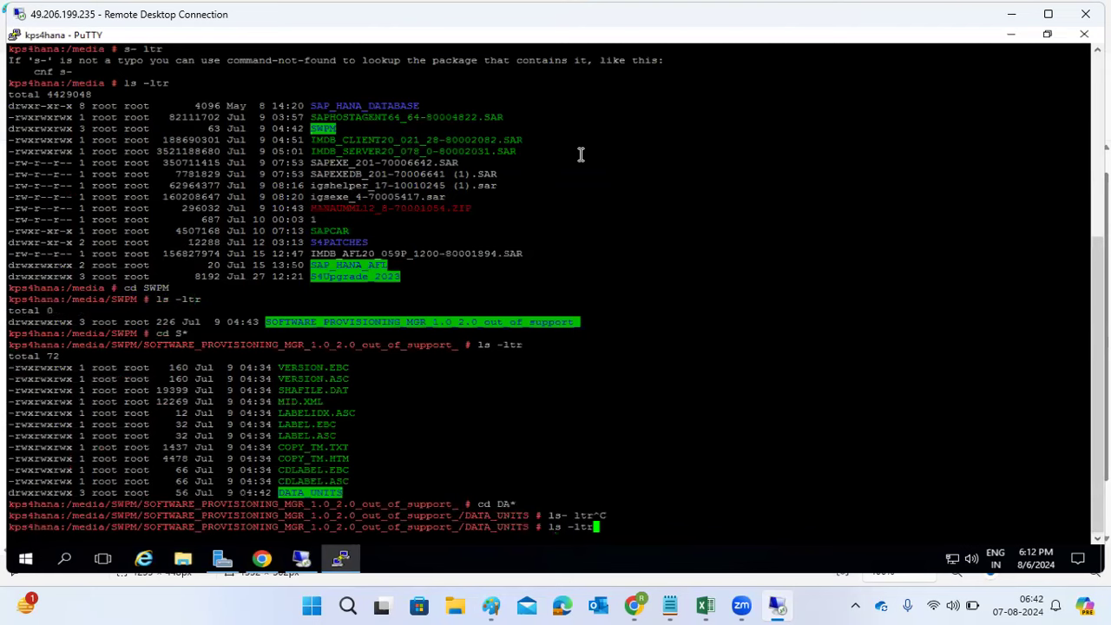
key(Return)
Step: Enter SWPM10_IM_LINUX_X86_64, list its contents, and copy the sapinst file name
text(cd)
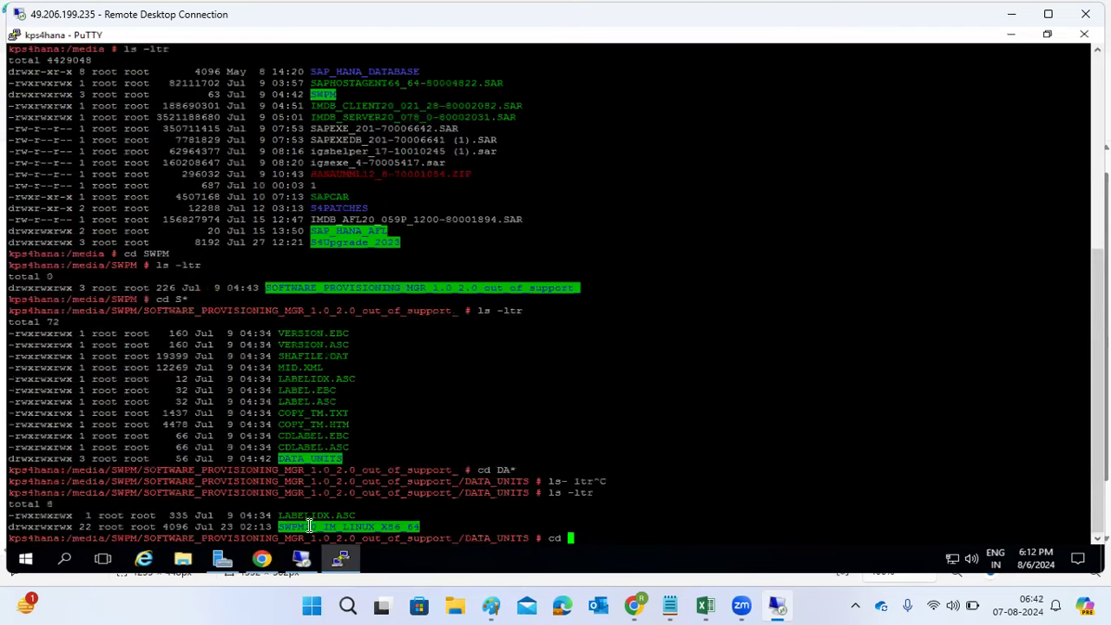
double_click(309, 526)
right_click(309, 526)
key(Return)
text(ls- ltr)
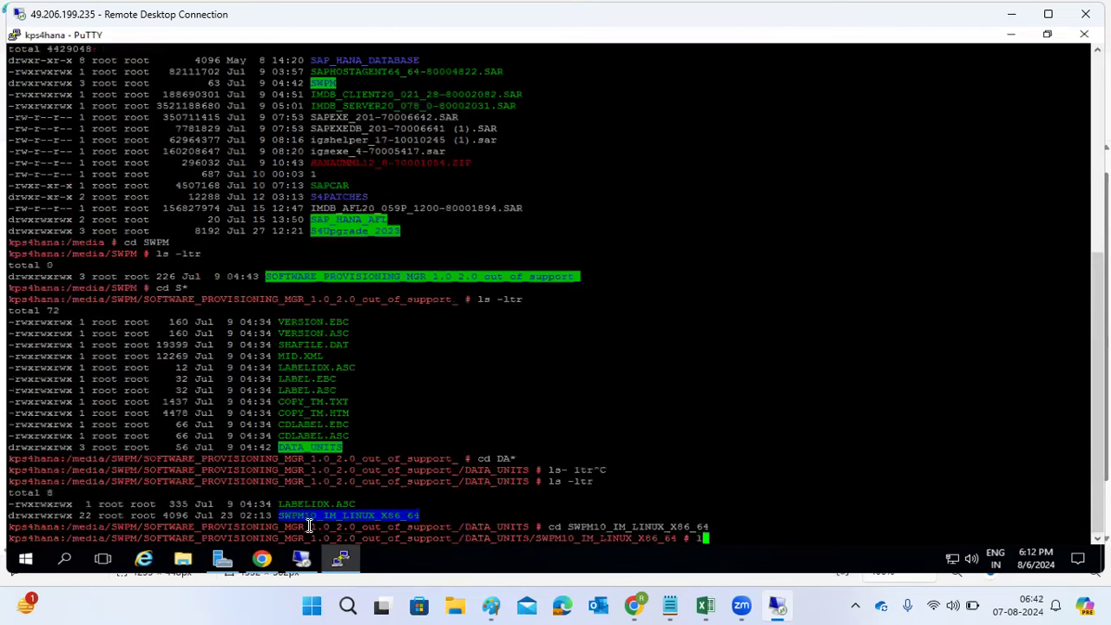
key(ctrl+c)
text(ls -ltr)
key(Return)
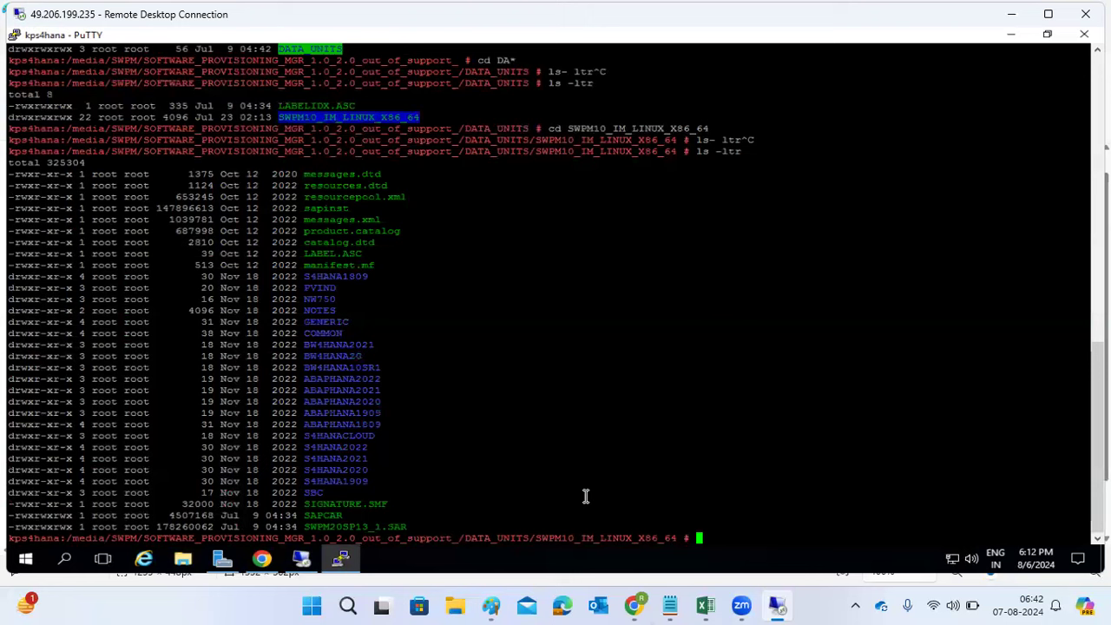
double_click(318, 211)
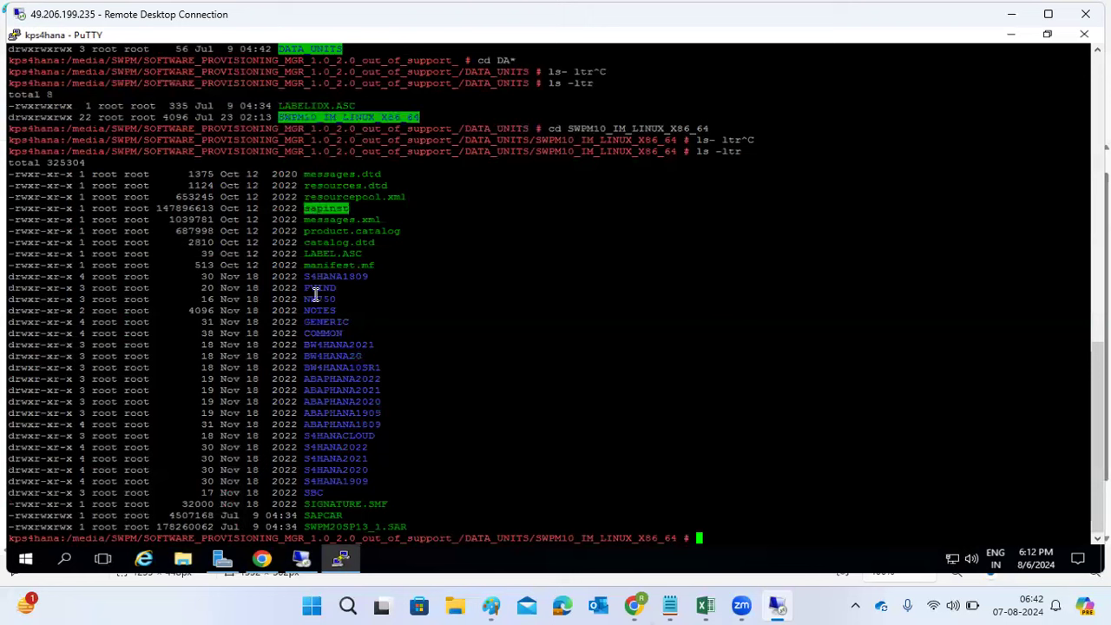
click(341, 564)
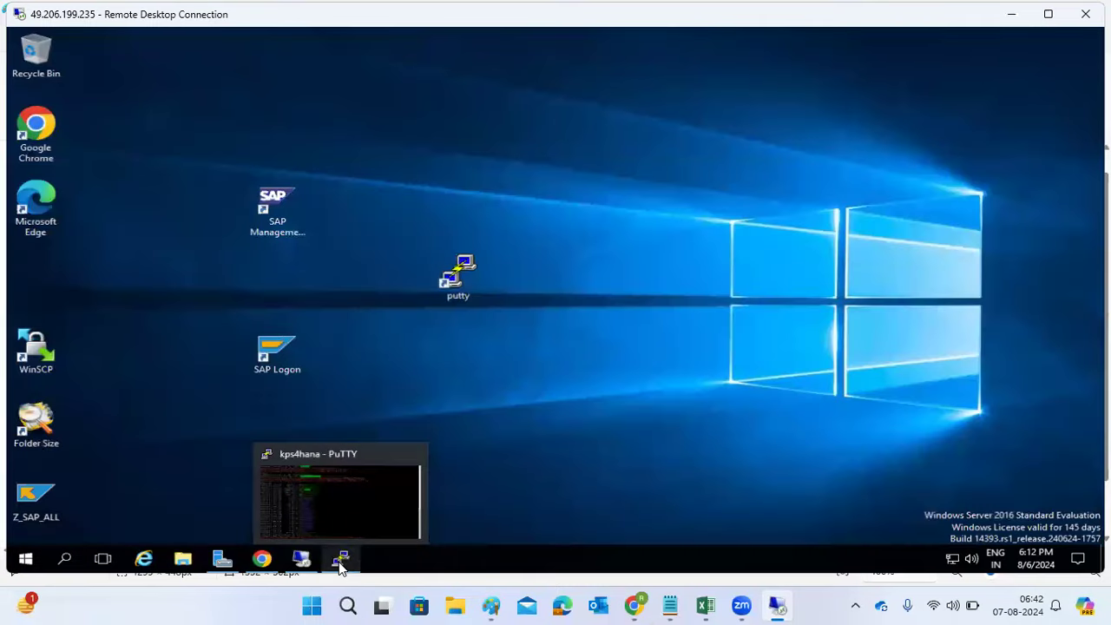
click(341, 564)
click(340, 563)
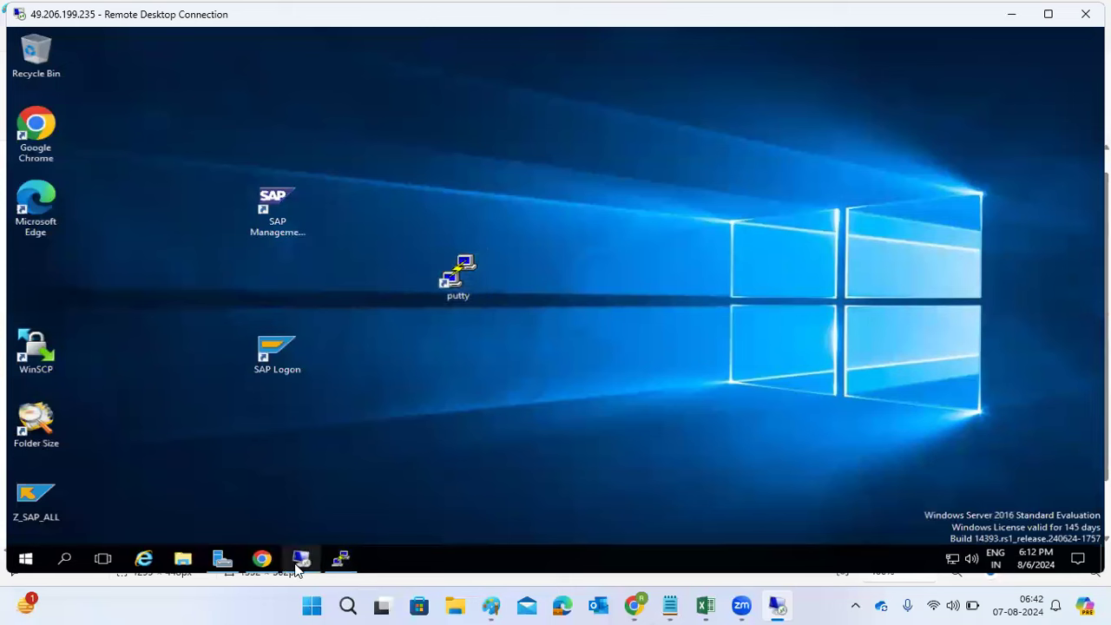
mouse_move(298, 566)
click(301, 523)
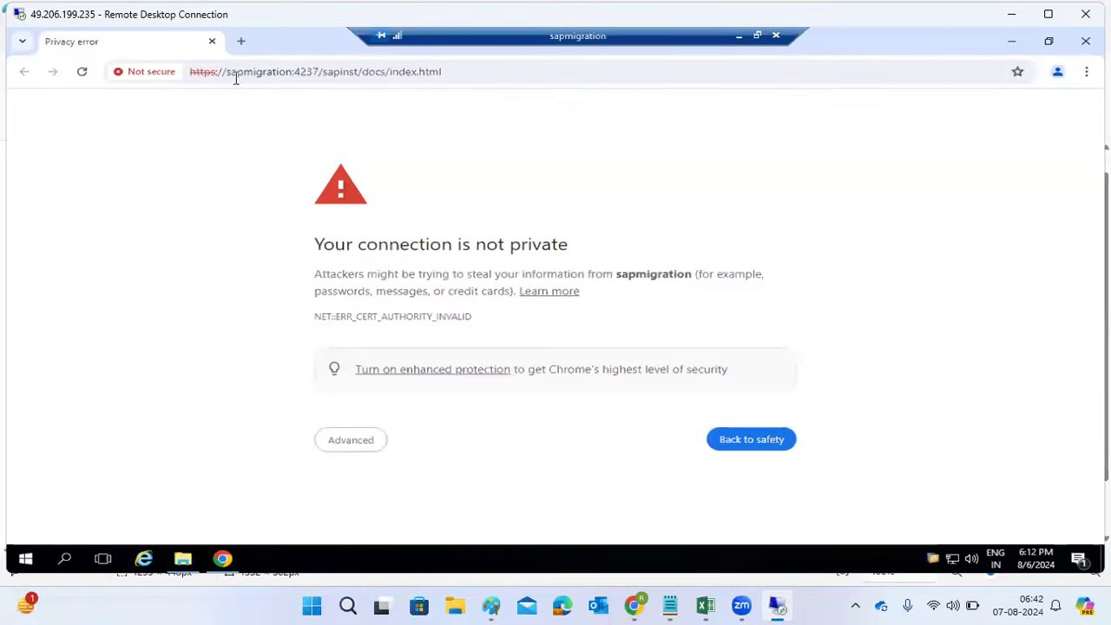
click(193, 71)
drag(237, 75, 323, 72)
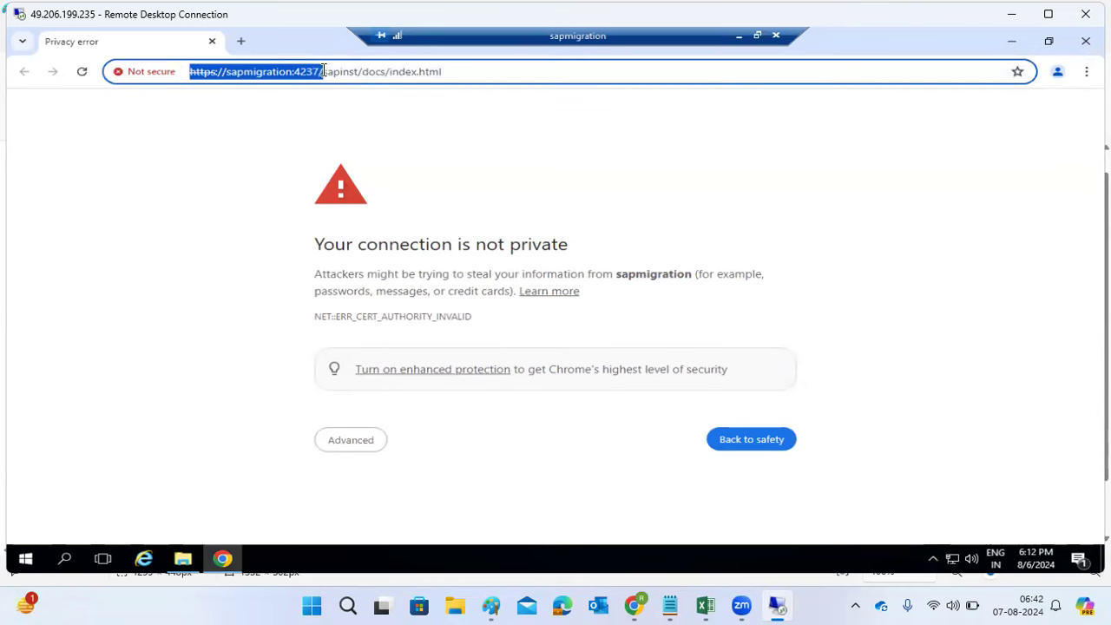
click(223, 560)
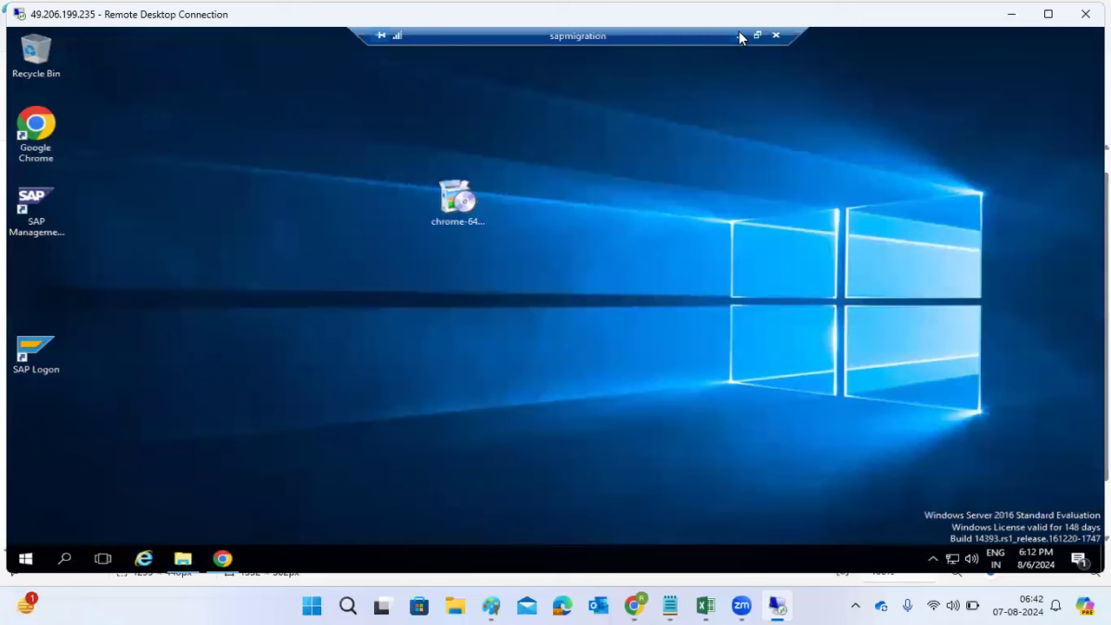
click(739, 36)
click(340, 558)
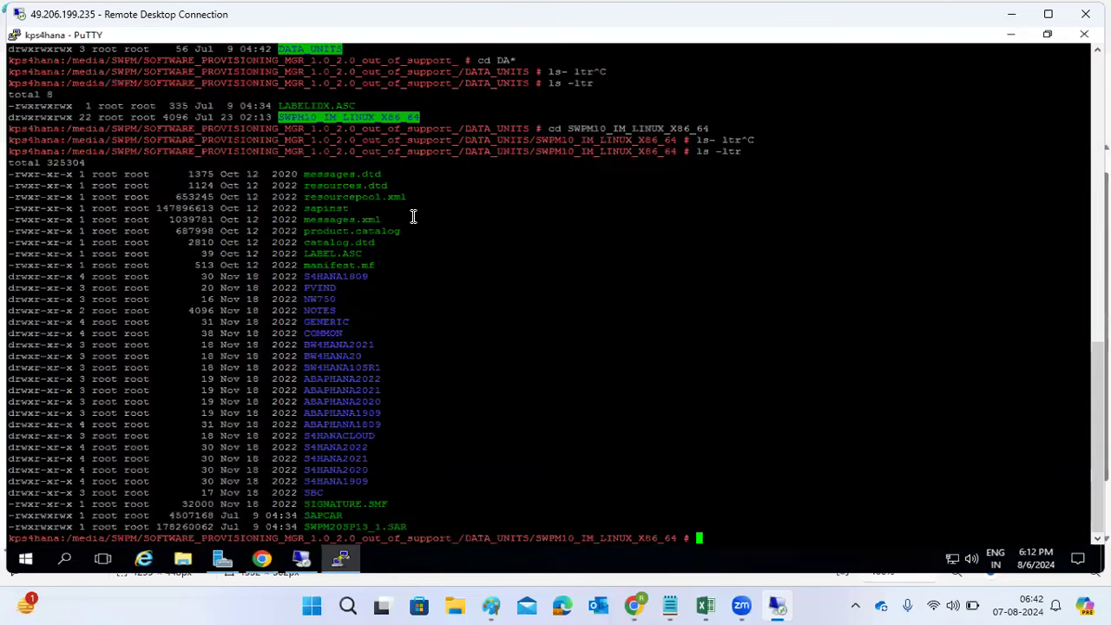
double_click(331, 208)
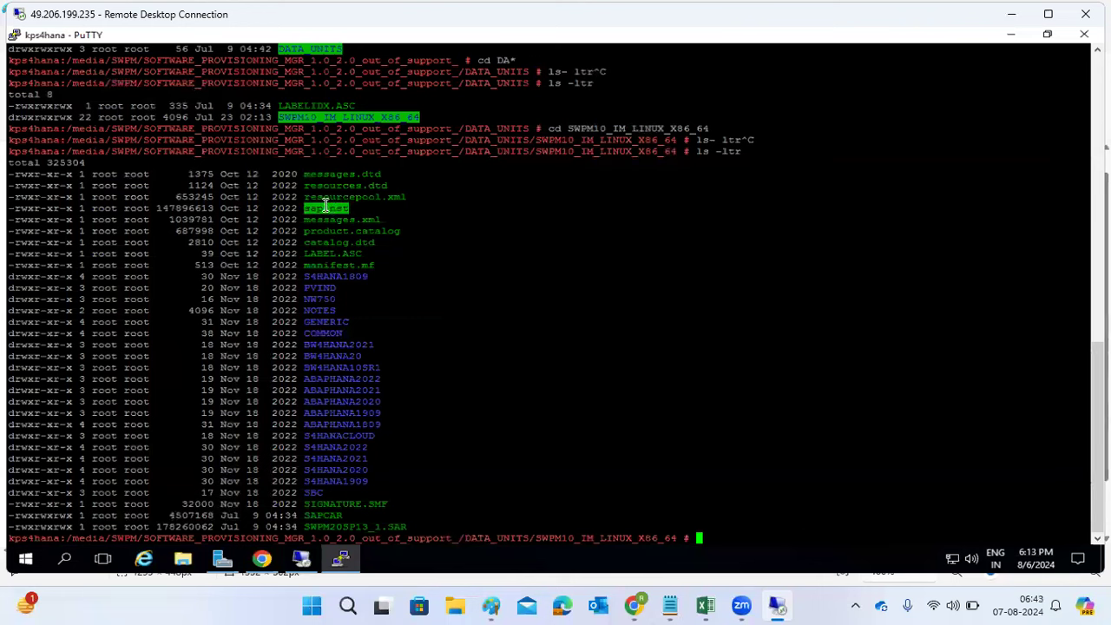
text(./sapinst)
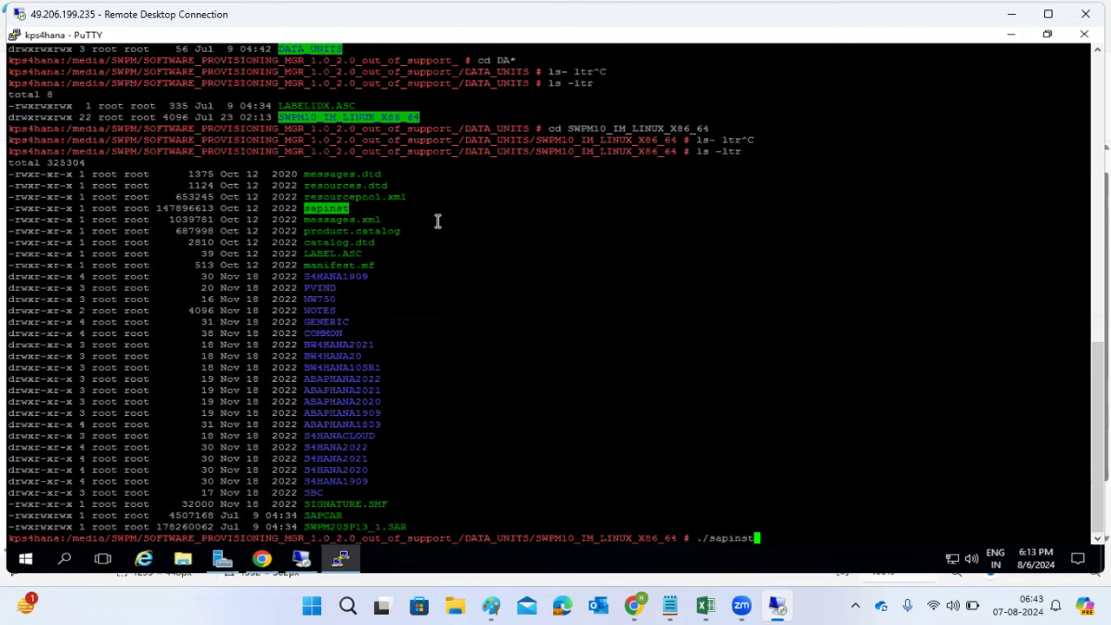
key(Return)
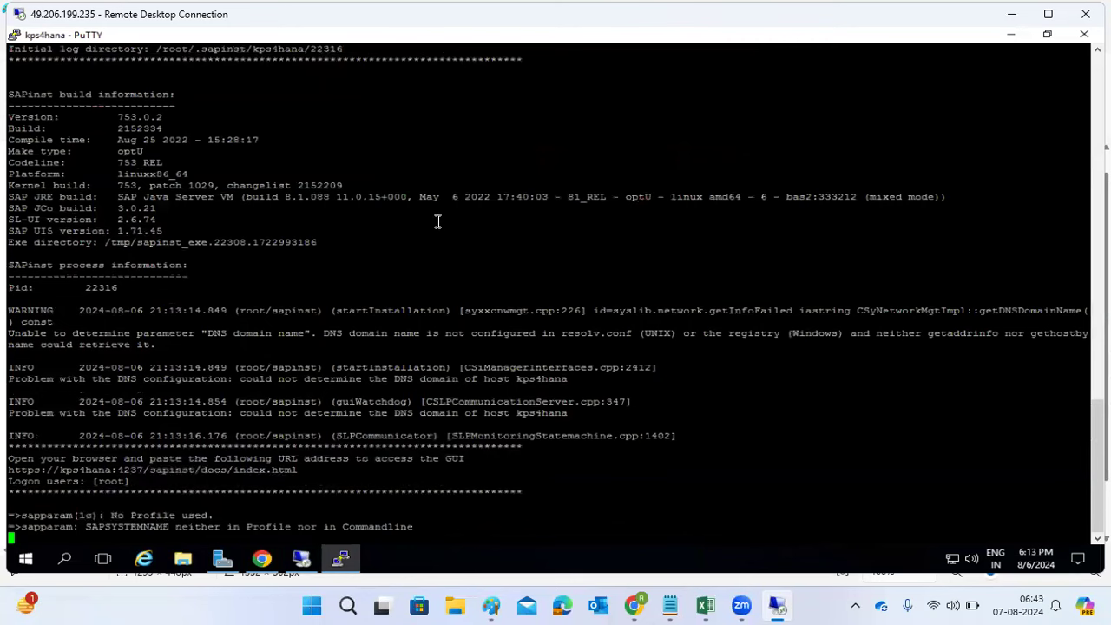
drag(10, 458, 298, 456)
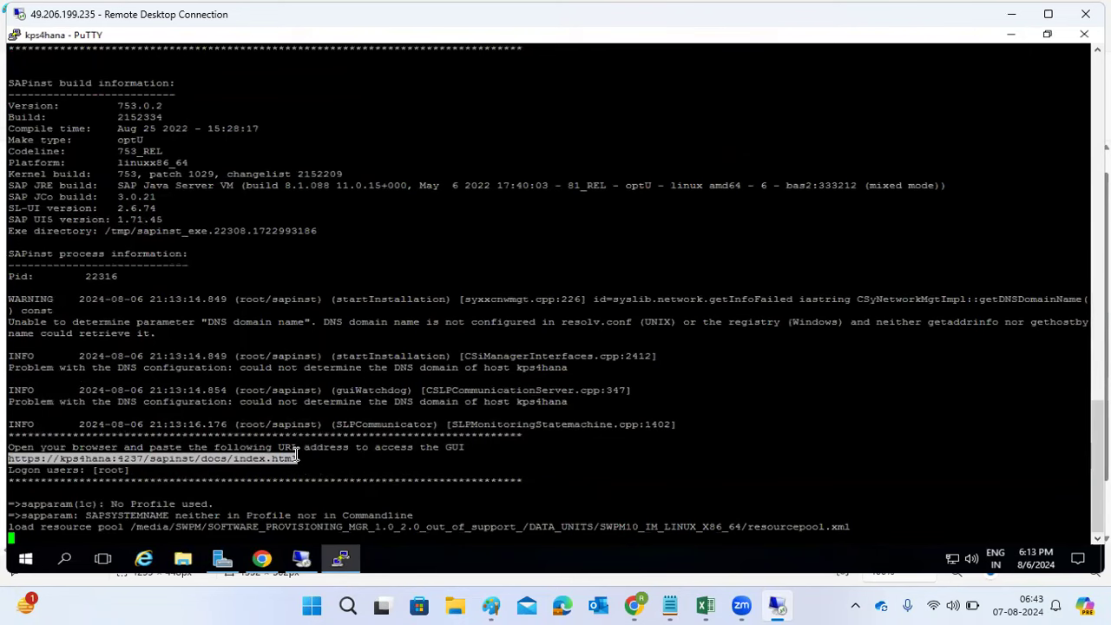
Step: Load the copied sapinst address in a new Chrome tab and proceed past the certificate warning
click(263, 559)
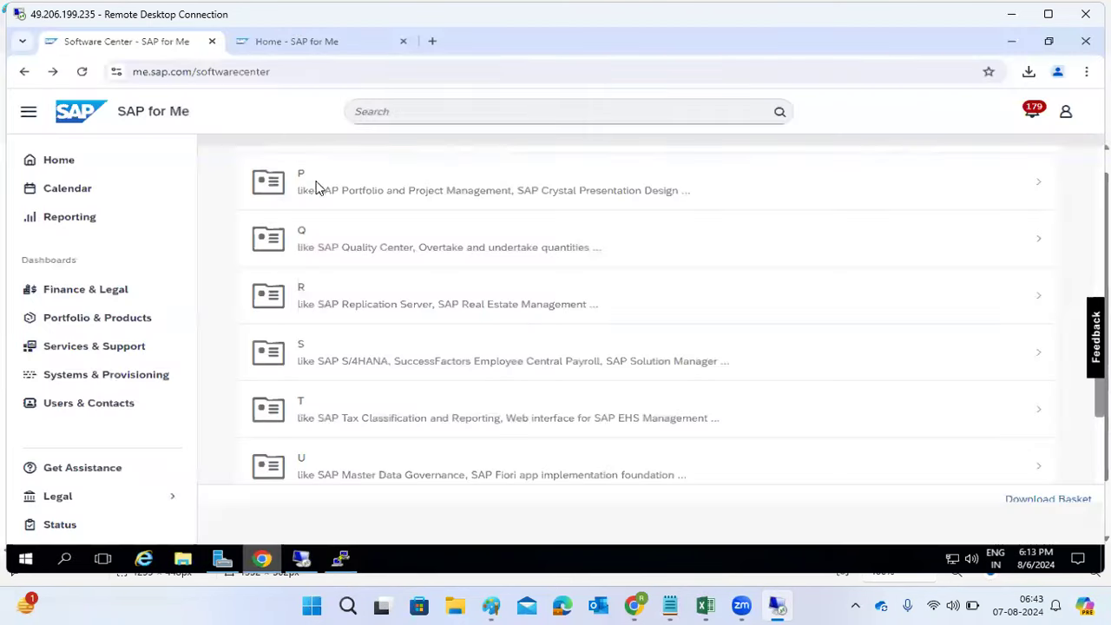
click(432, 42)
key(ctrl+v)
key(Return)
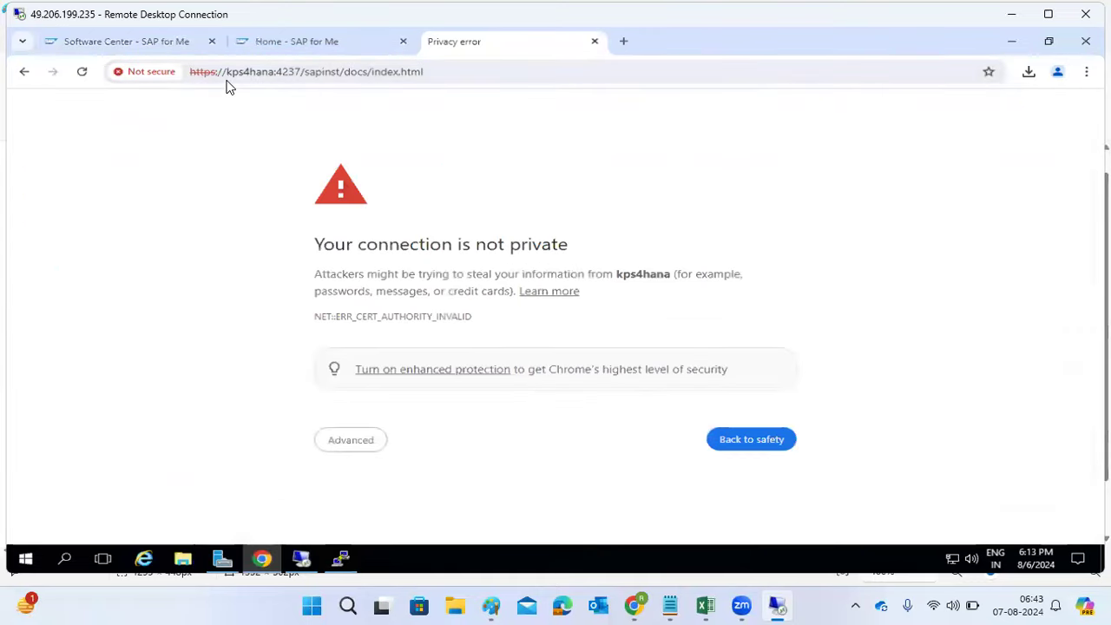
drag(226, 74, 299, 71)
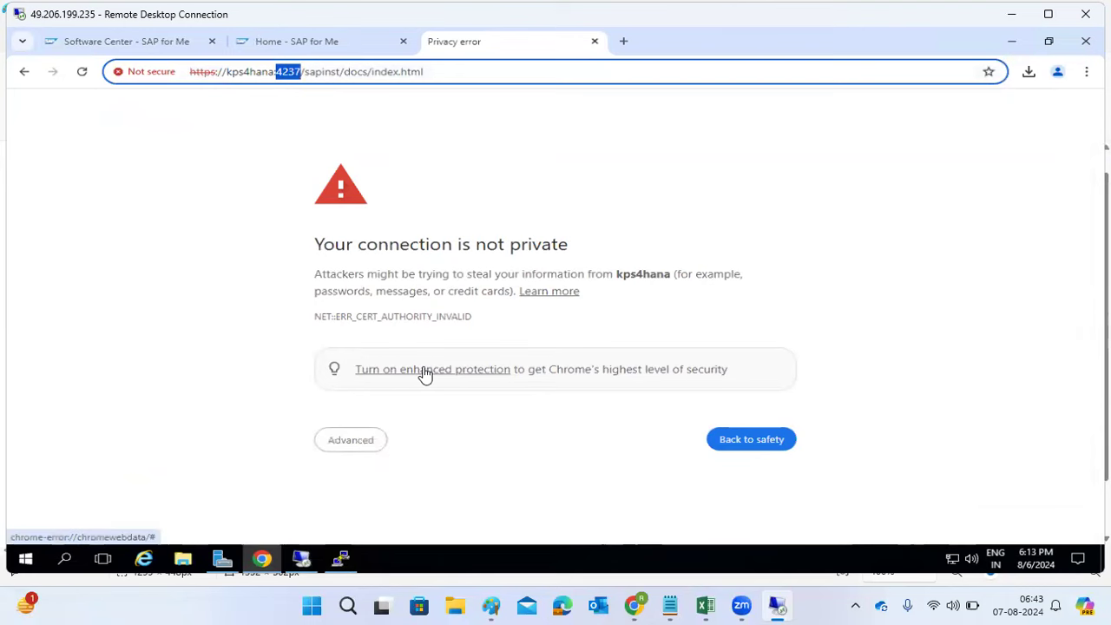
click(352, 441)
scroll(397, 463, down, 1)
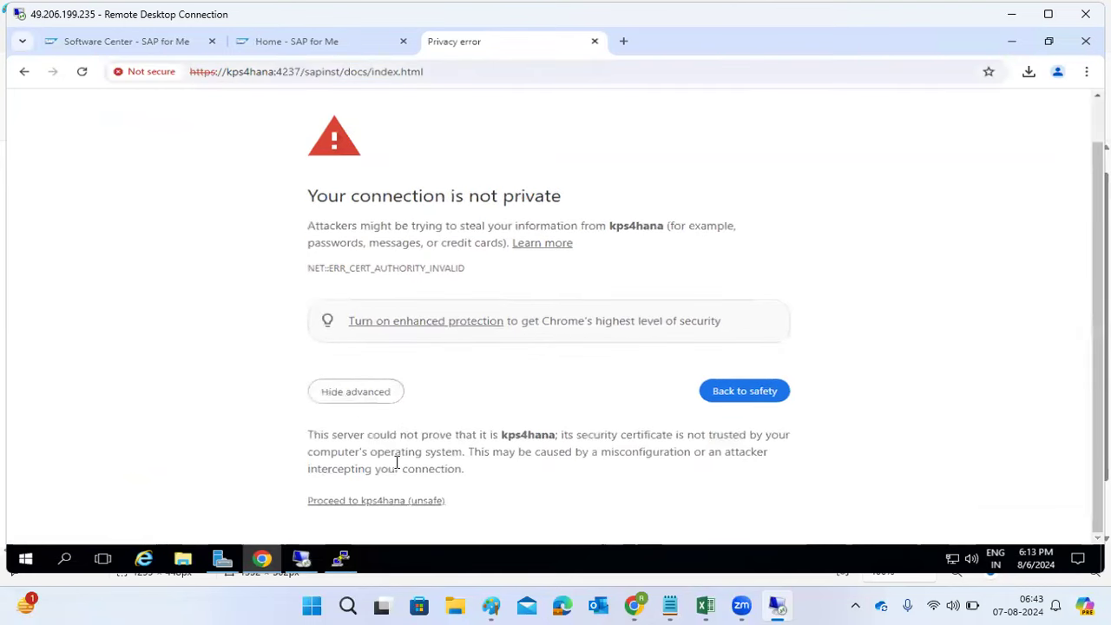
click(377, 503)
Step: Sign in as root with the password to reach the Software Provisioning Manager 2.0 SP 13 Welcome page
text(root)
key(Tab)
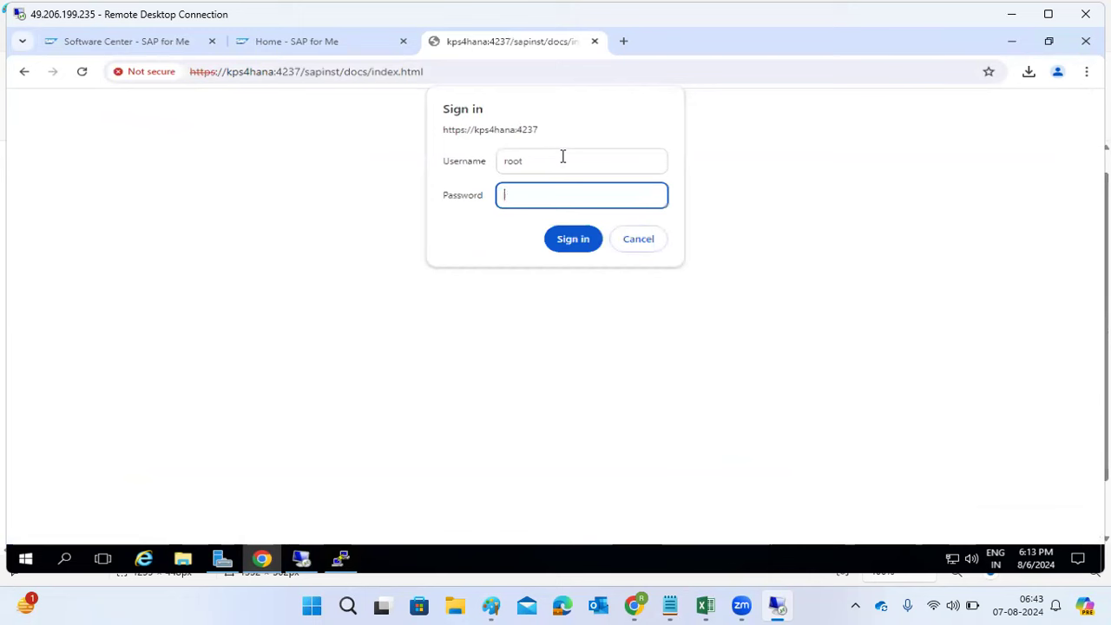
text(************)
key(Return)
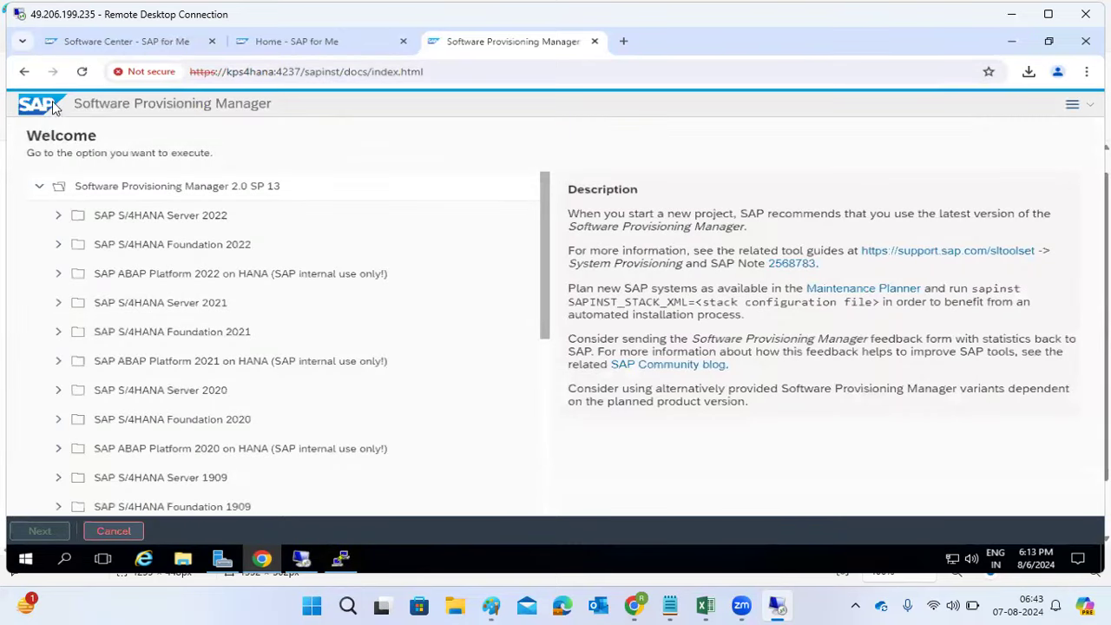
drag(74, 106, 267, 106)
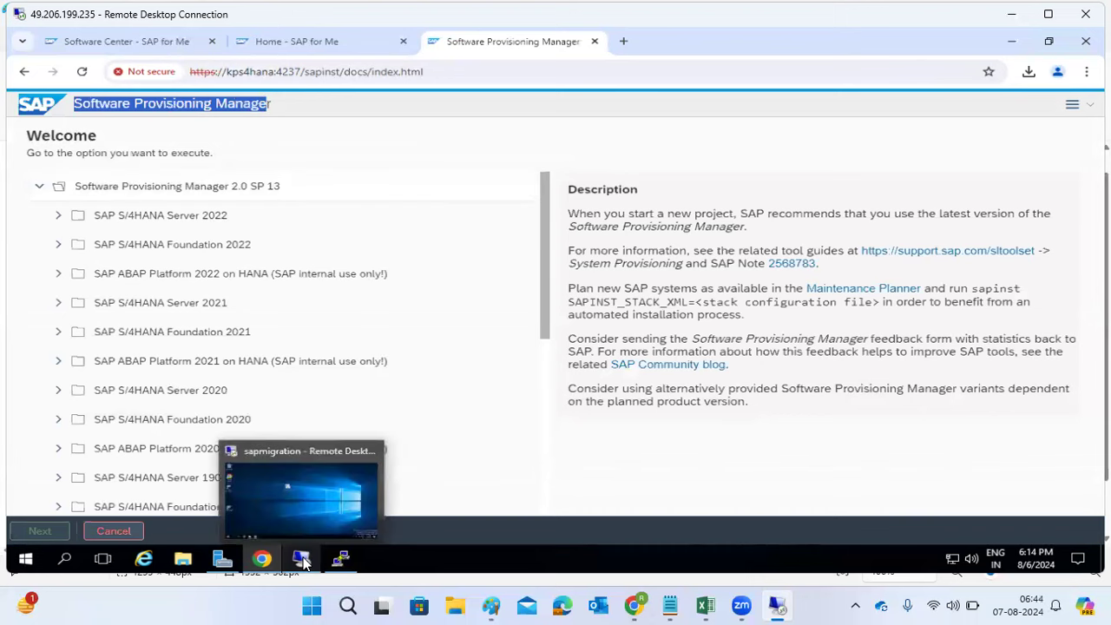
Step: In the sapmigration session, restore Chrome and proceed past the certificate warning
click(300, 560)
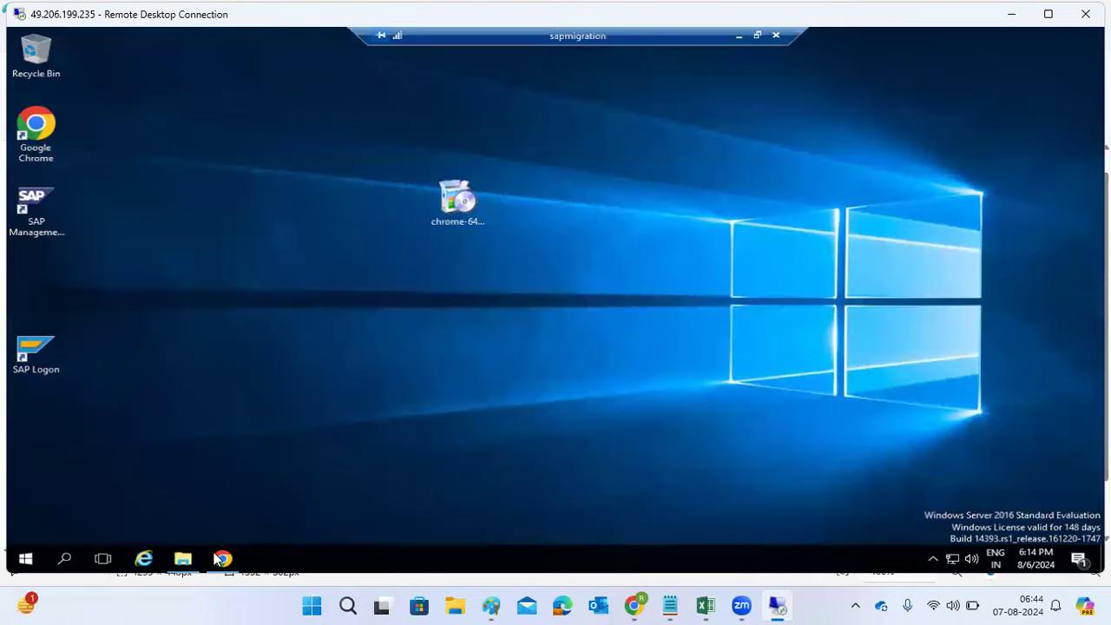
click(223, 559)
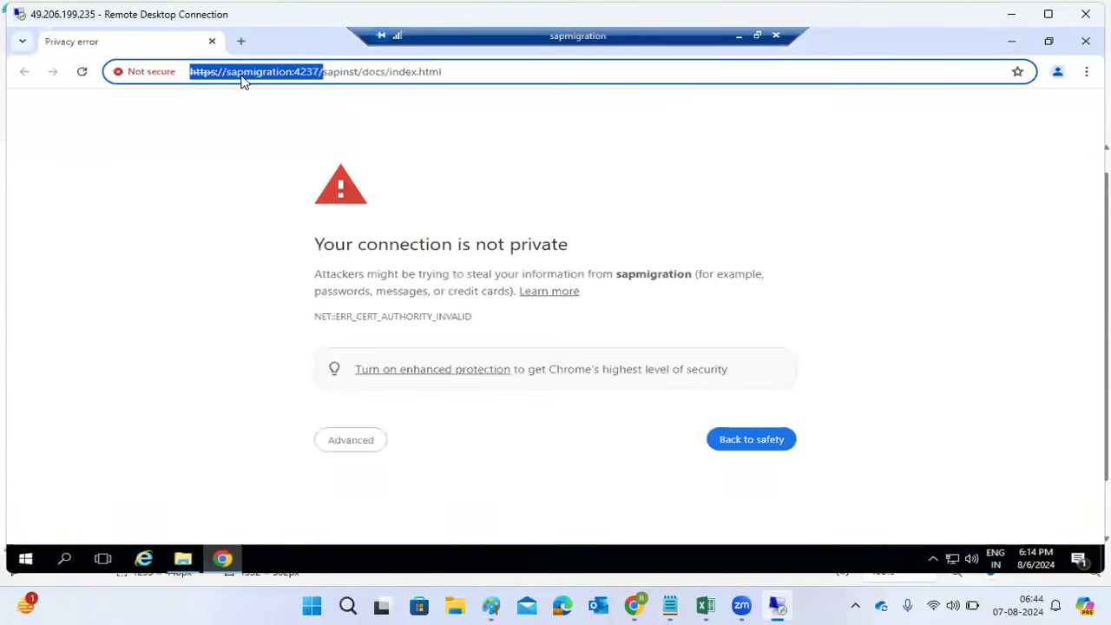
click(343, 445)
scroll(429, 452, down, 1)
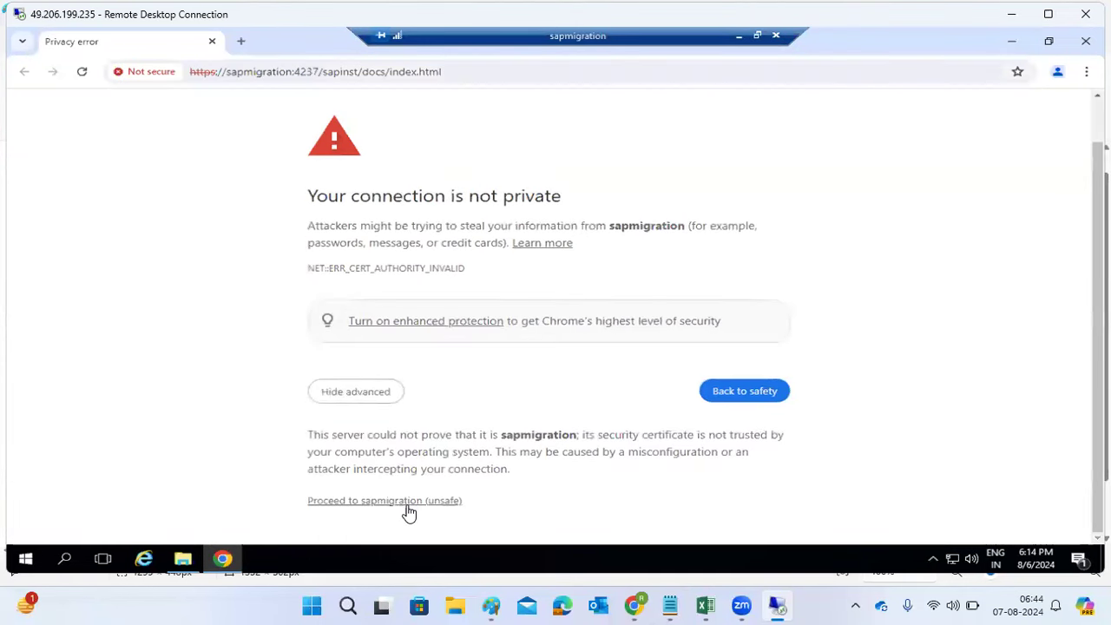
click(392, 501)
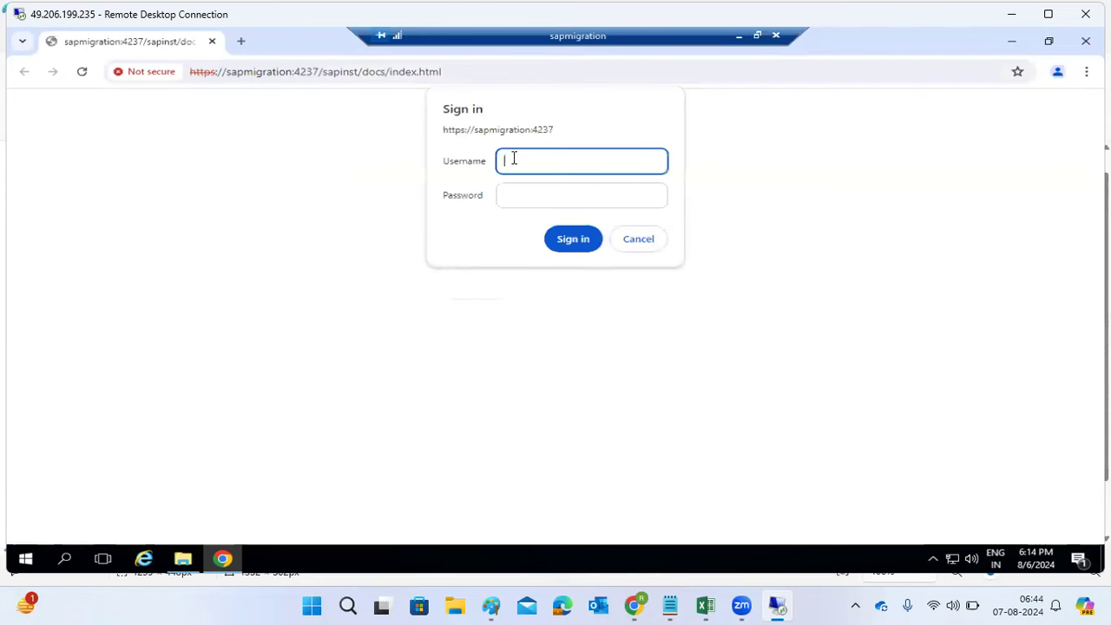
Step: Sign in to the installer as Administrator with the password
text(Administrator)
key(Tab)
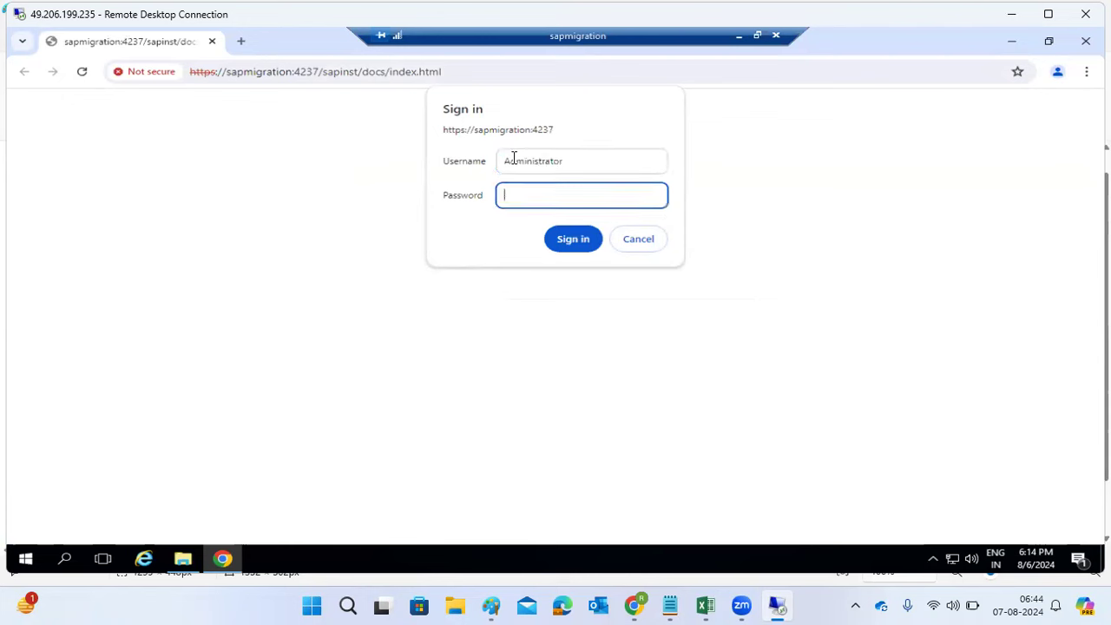
text(******)
key(Return)
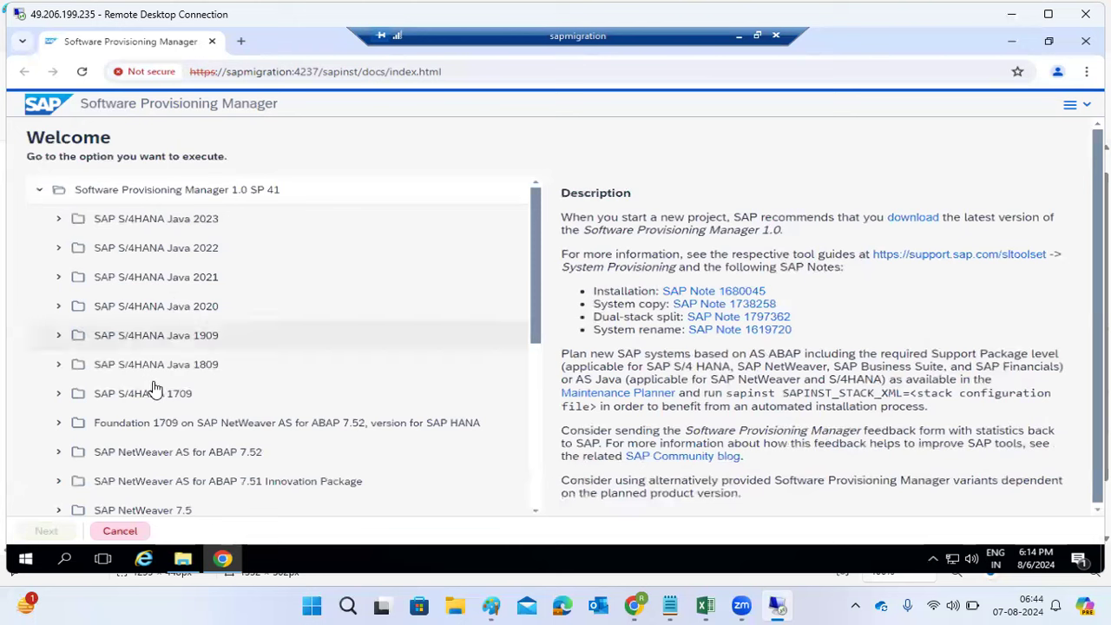
Step: Scroll down the option tree and expand SAP Business Suite 7i 2016 to show its EHP4 and EHP8 options
scroll(147, 452, down, 1)
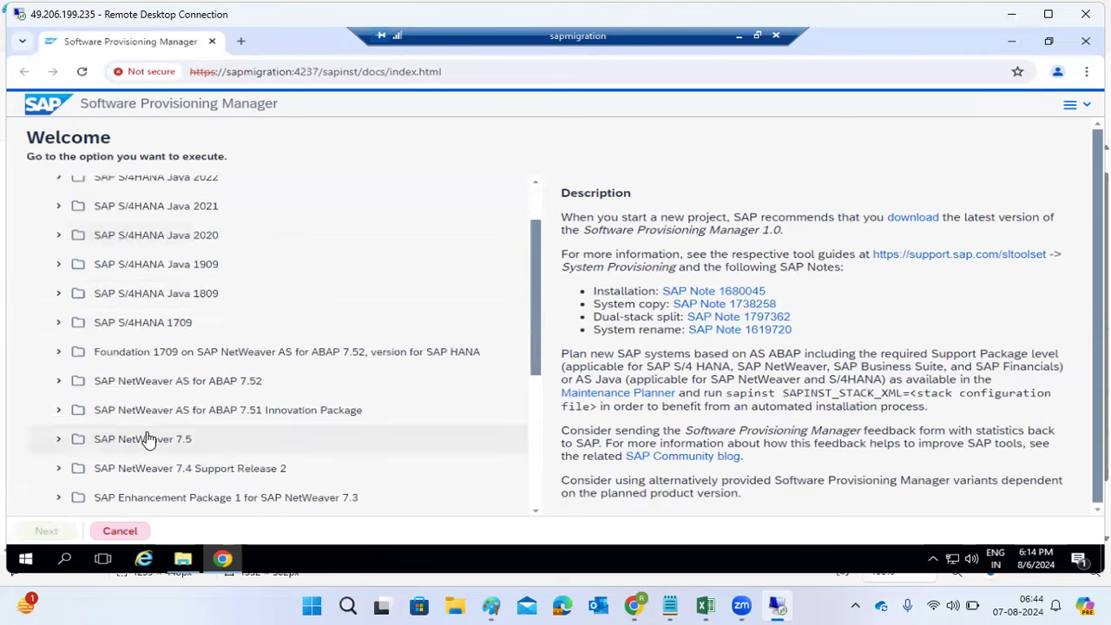
scroll(144, 408, down, 3)
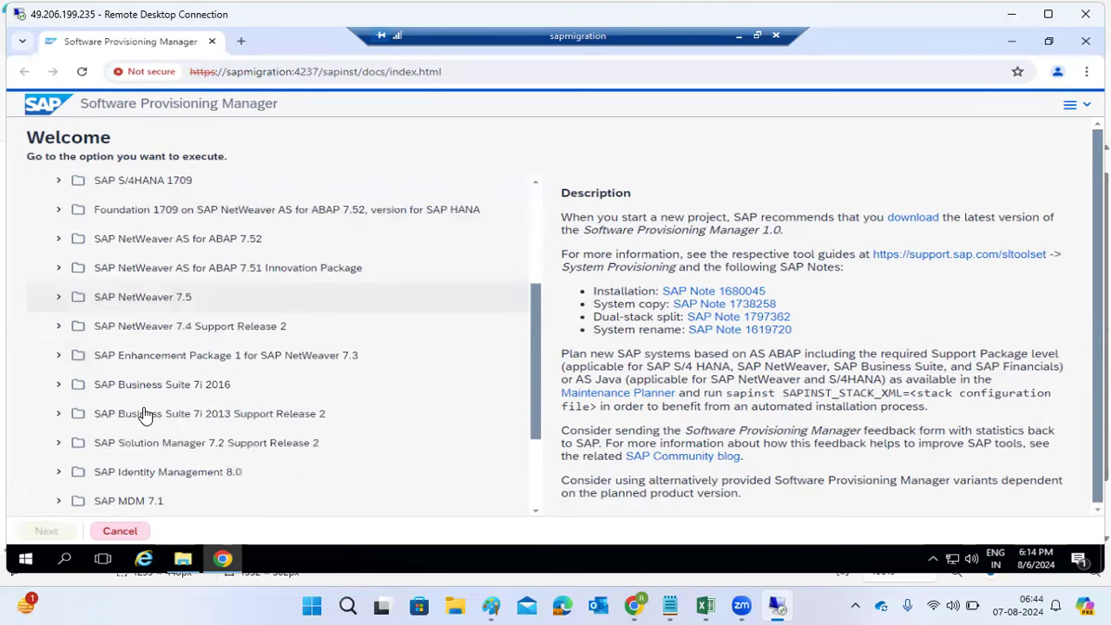
scroll(145, 415, down, 1)
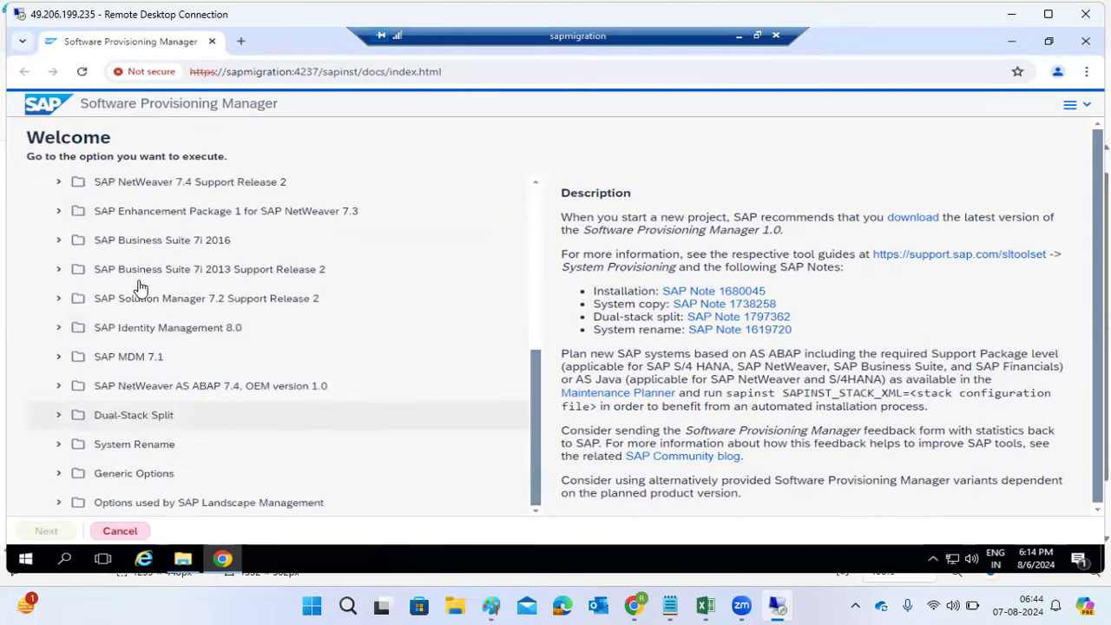
click(60, 243)
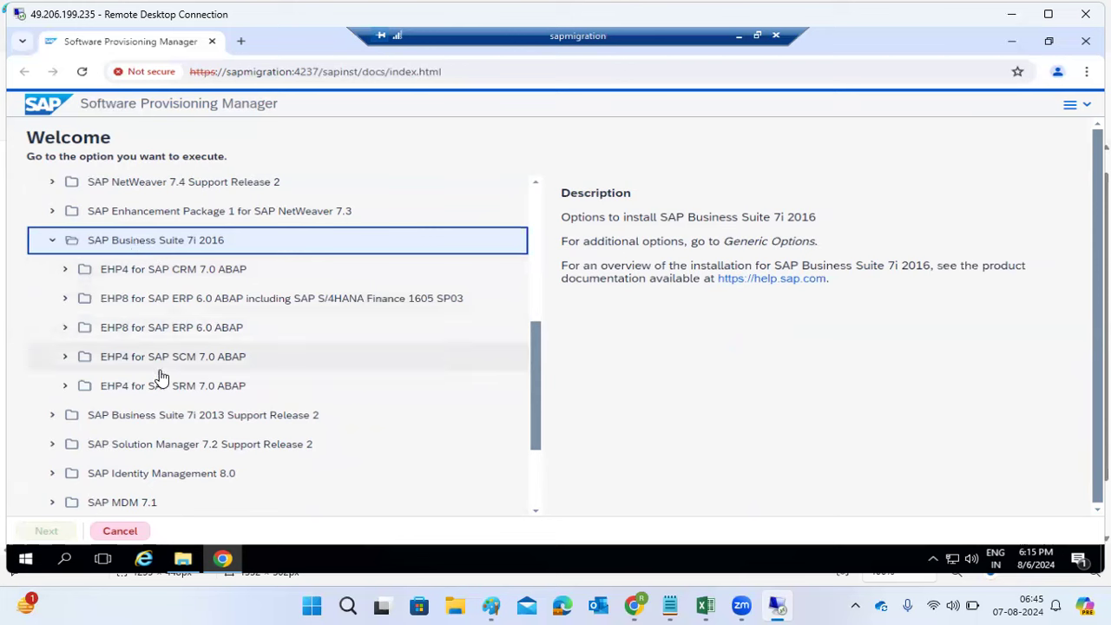
click(741, 39)
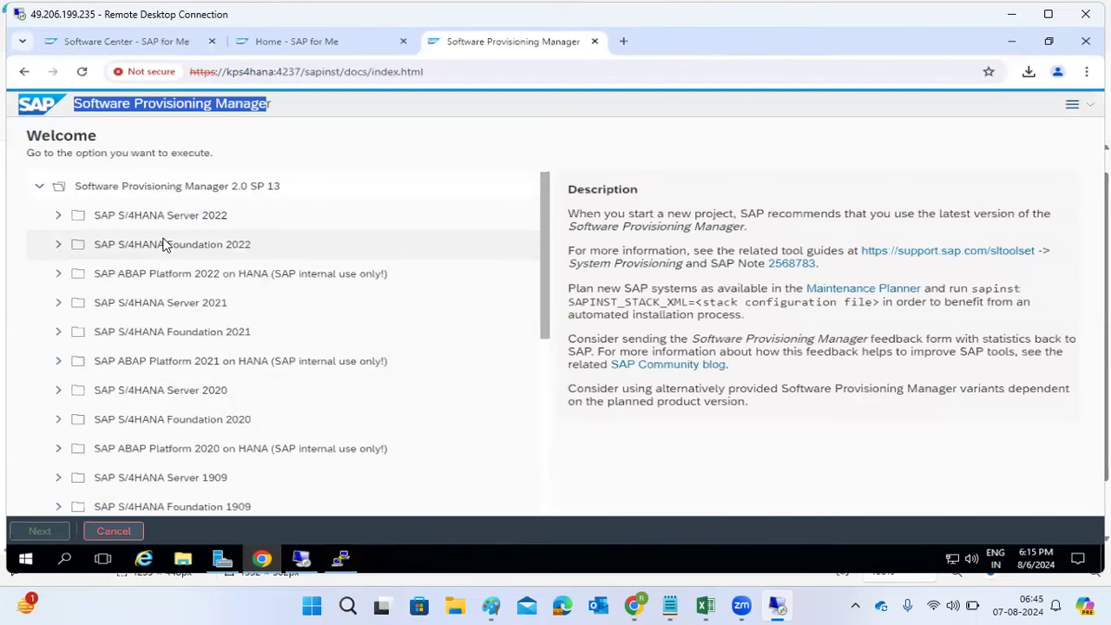
scroll(153, 404, down, 5)
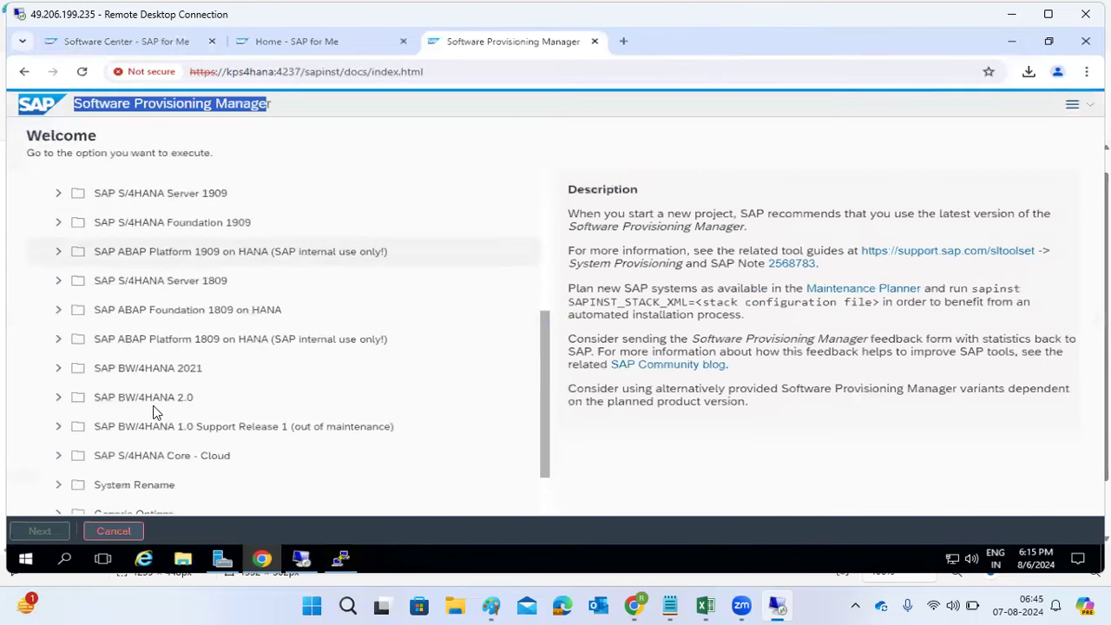
scroll(152, 412, down, 1)
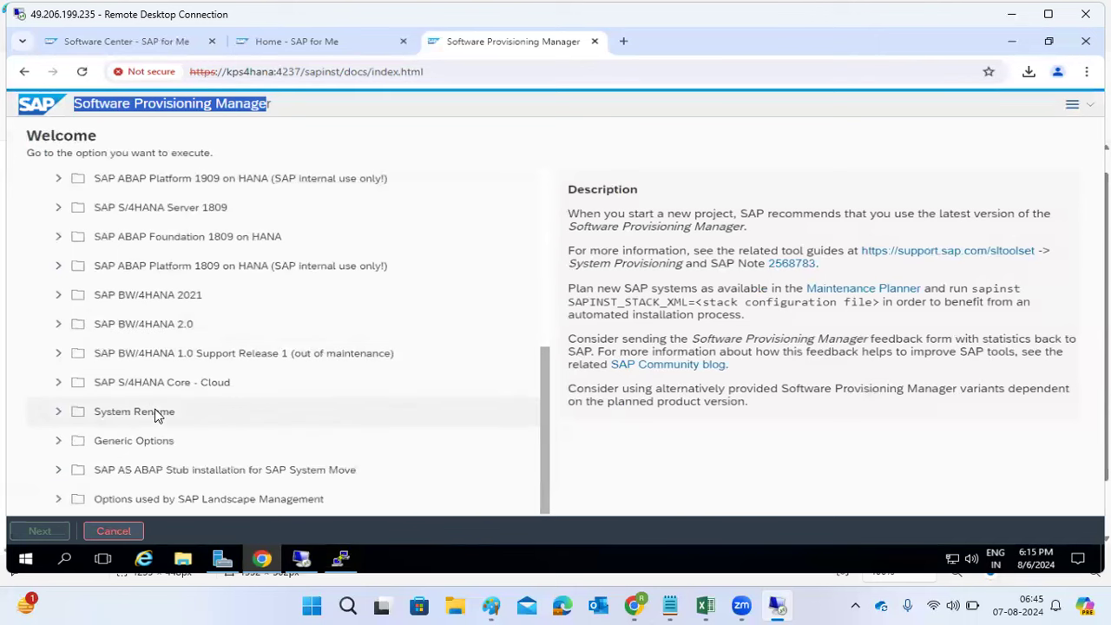
scroll(150, 382, up, 1)
scroll(147, 371, up, 4)
scroll(147, 372, down, 5)
scroll(145, 364, up, 2)
scroll(128, 348, down, 2)
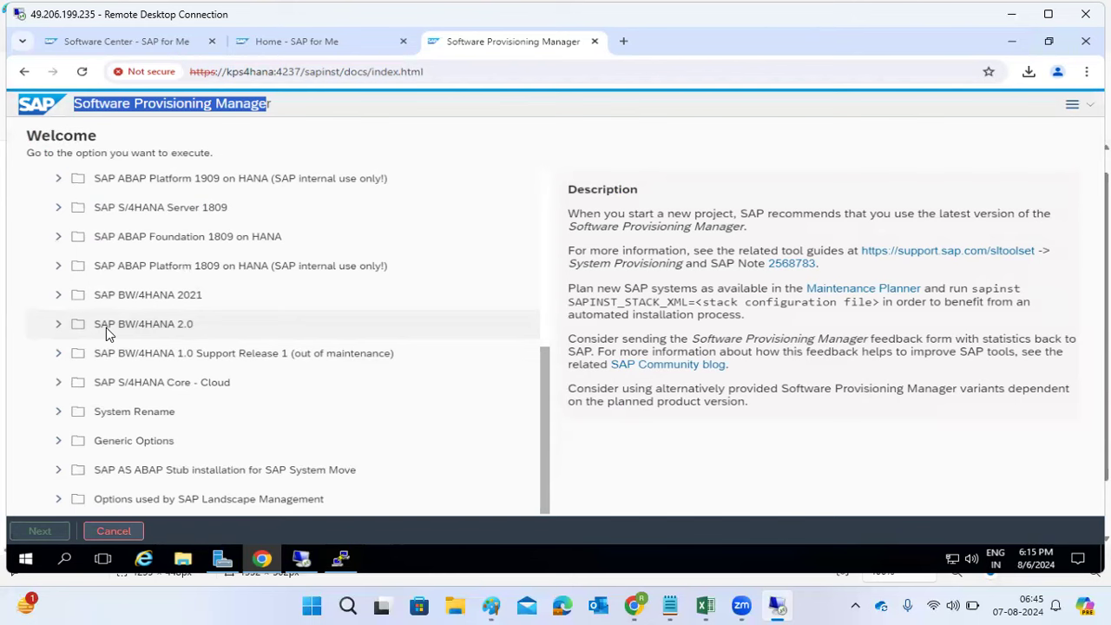
click(339, 559)
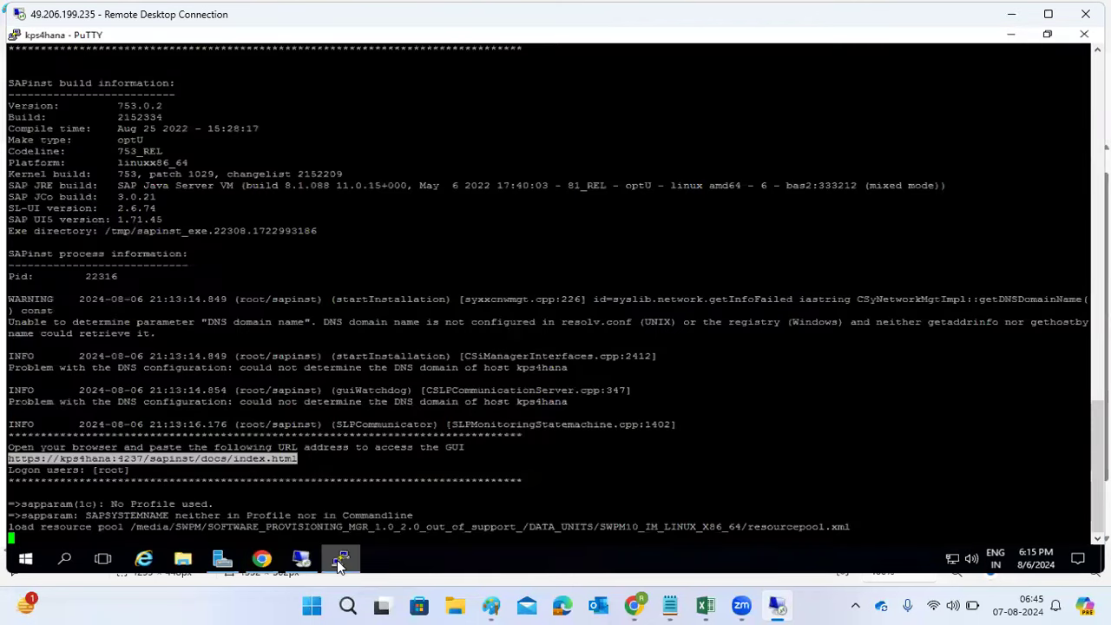
scroll(217, 230, up, 7)
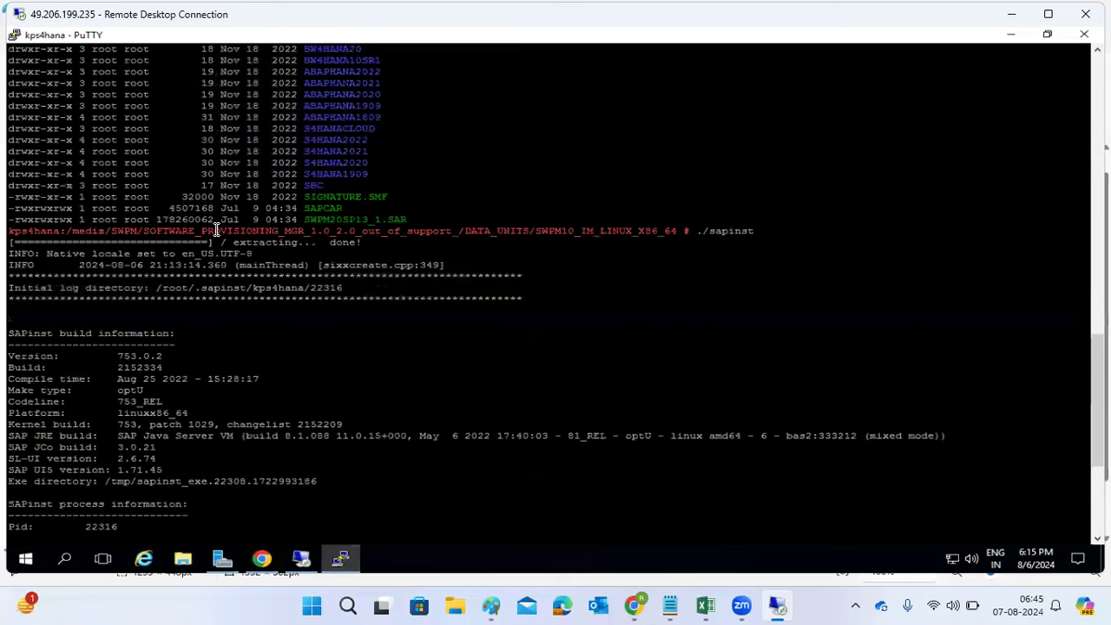
double_click(734, 231)
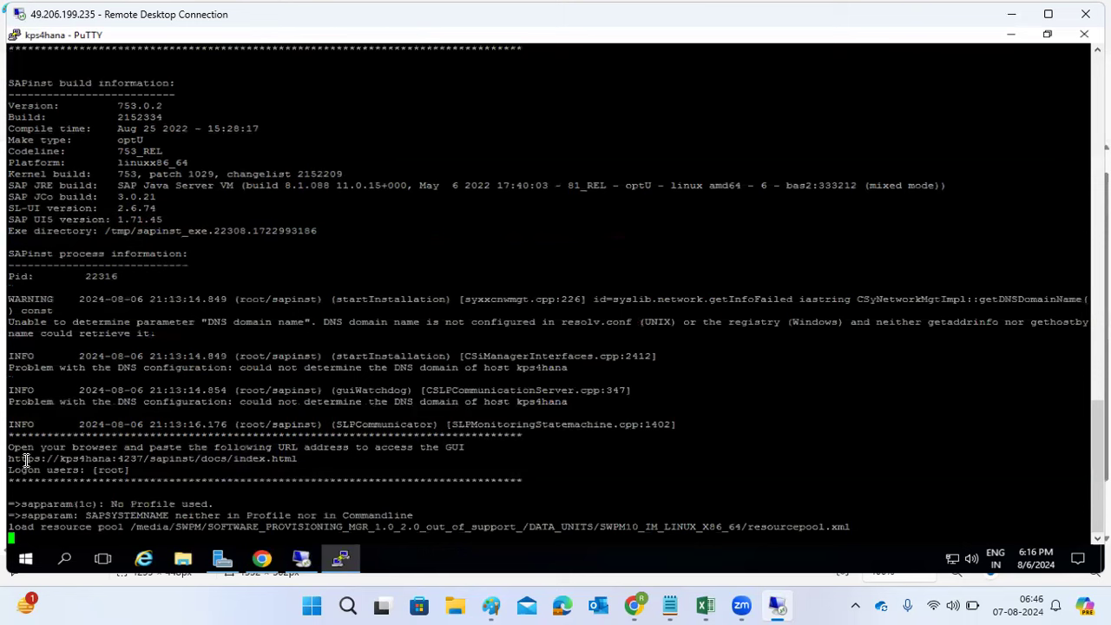
drag(8, 458, 297, 458)
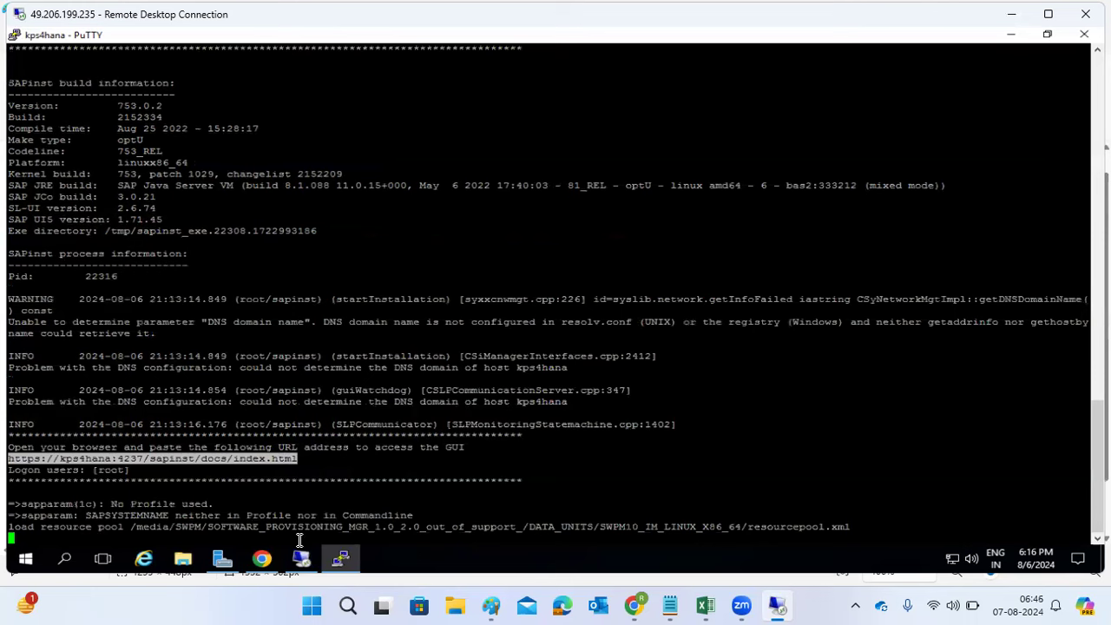
click(261, 559)
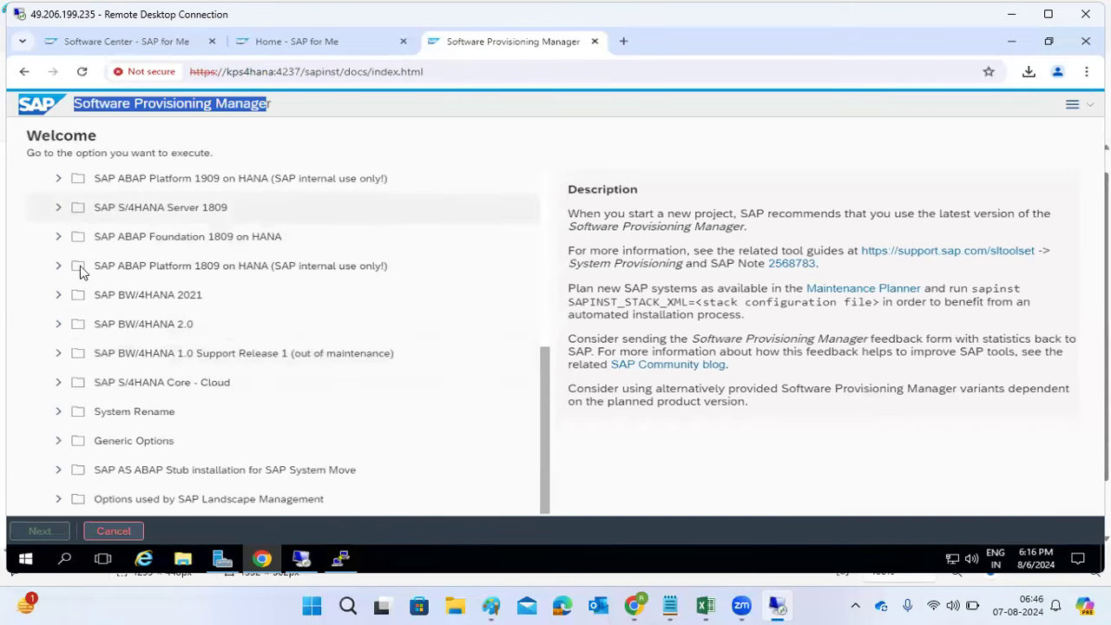
Step: Expand SAP S/4HANA Server 2022 down to SAP HANA Database Installation, then collapse it back
scroll(73, 311, up, 5)
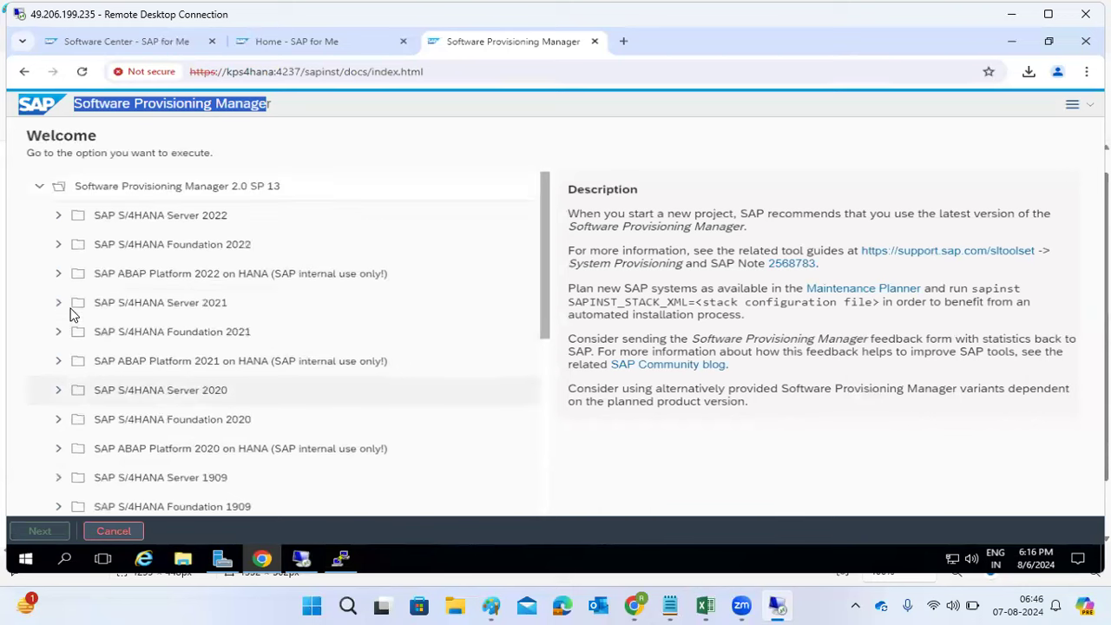
click(60, 221)
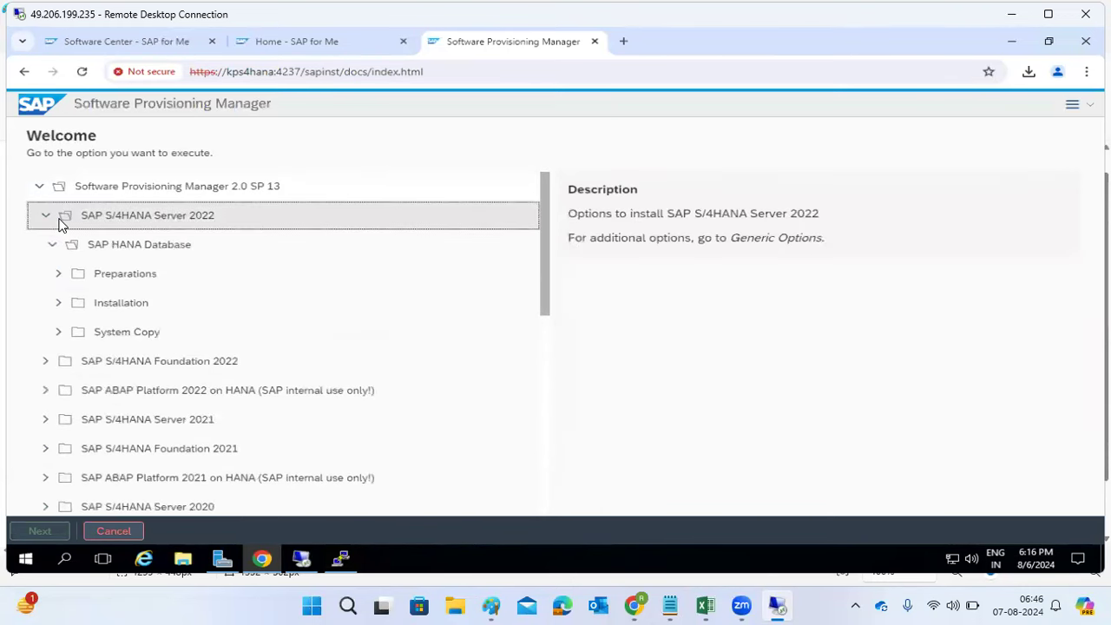
click(62, 305)
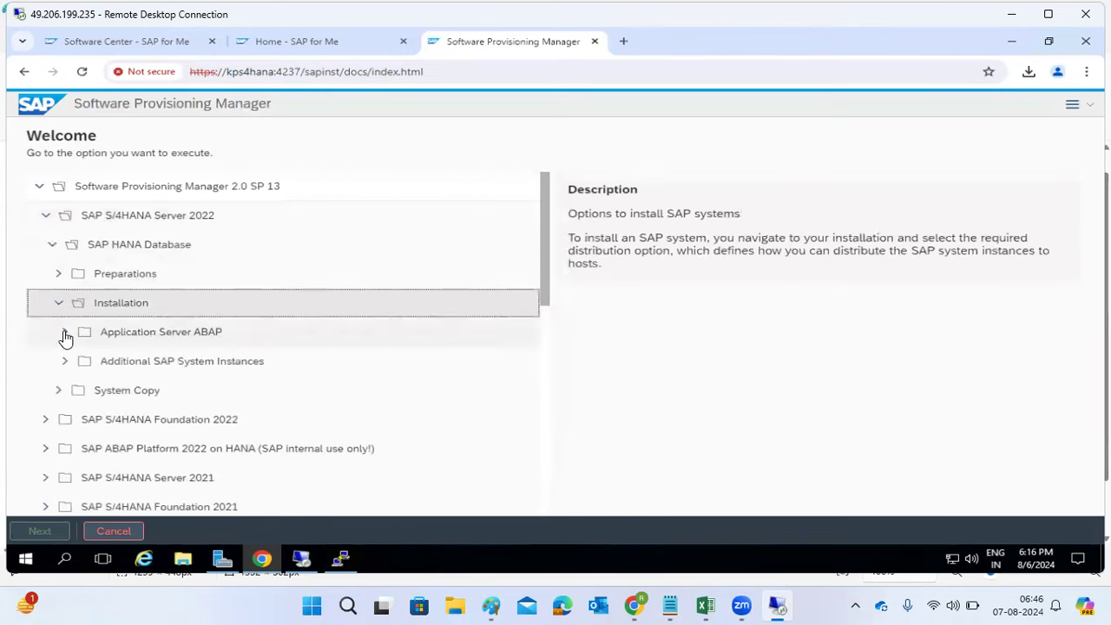
click(66, 336)
click(59, 303)
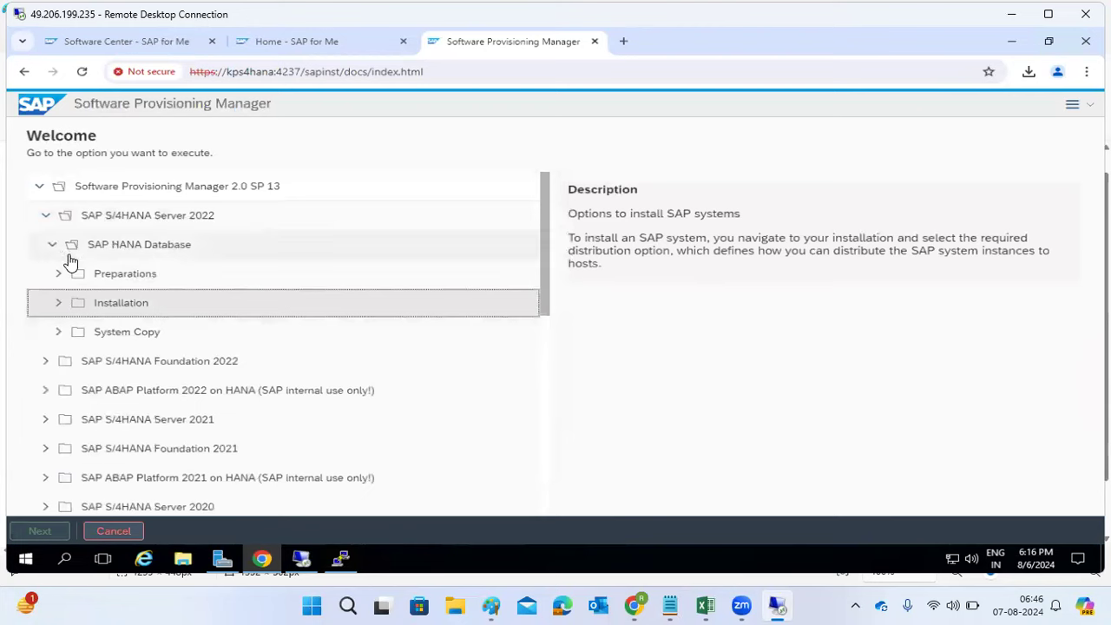
click(53, 246)
click(46, 216)
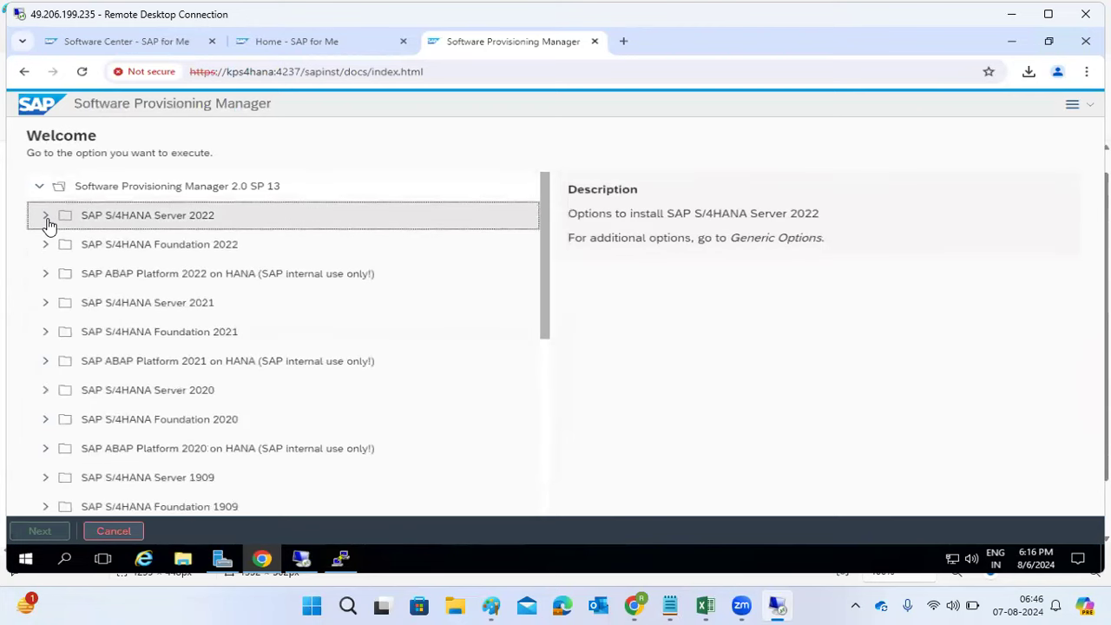
Step: Re-expand Installation > Application Server ABAP and review its distribution options and Standard system description
click(46, 216)
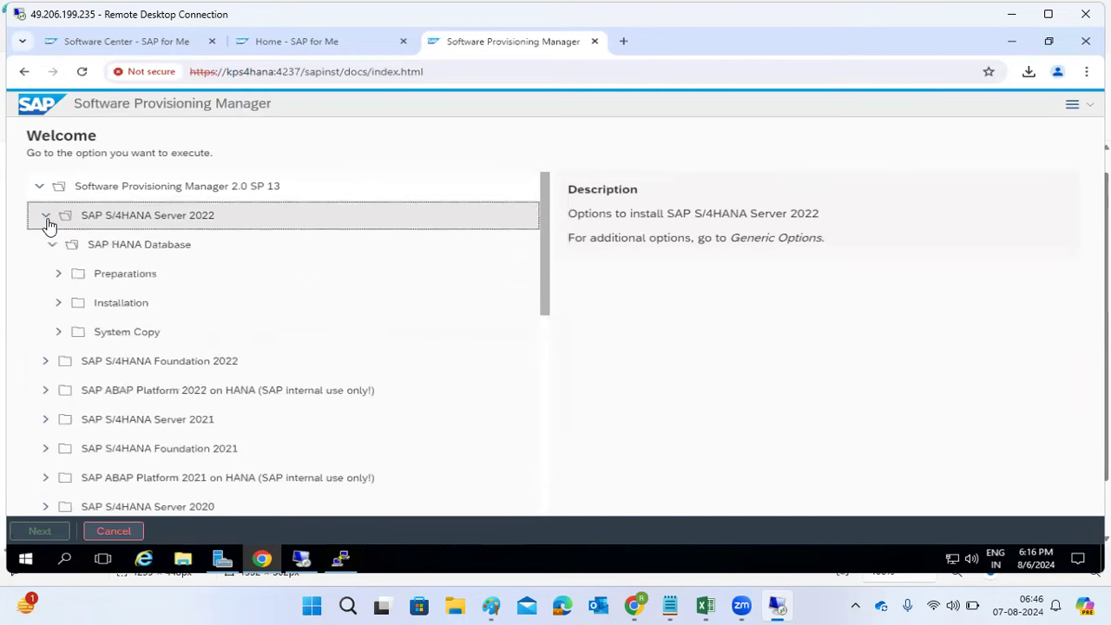
click(60, 309)
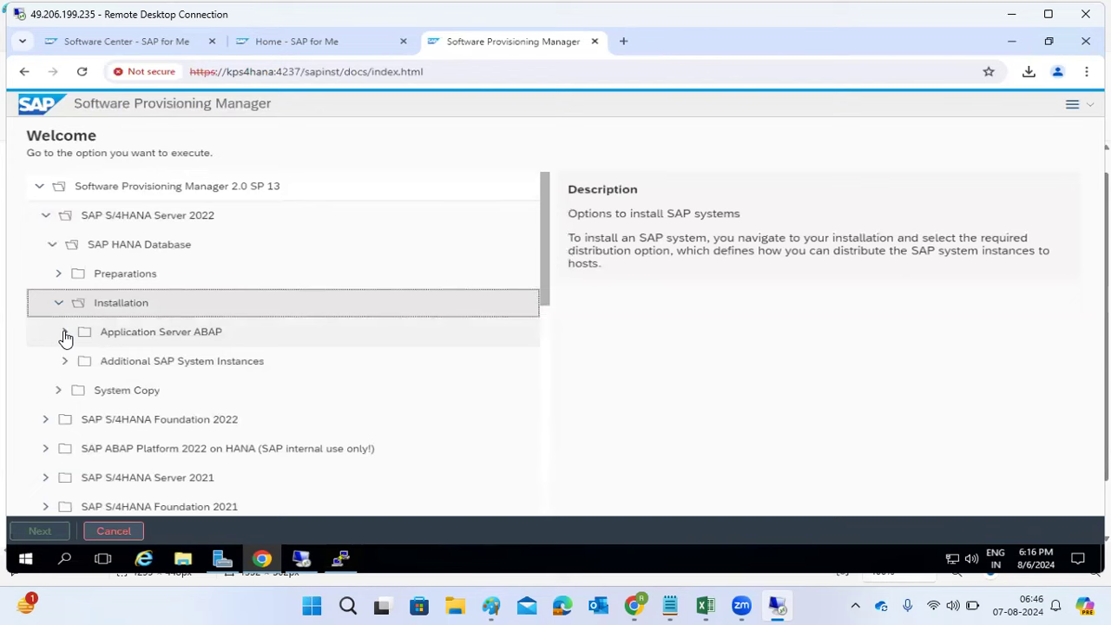
click(66, 335)
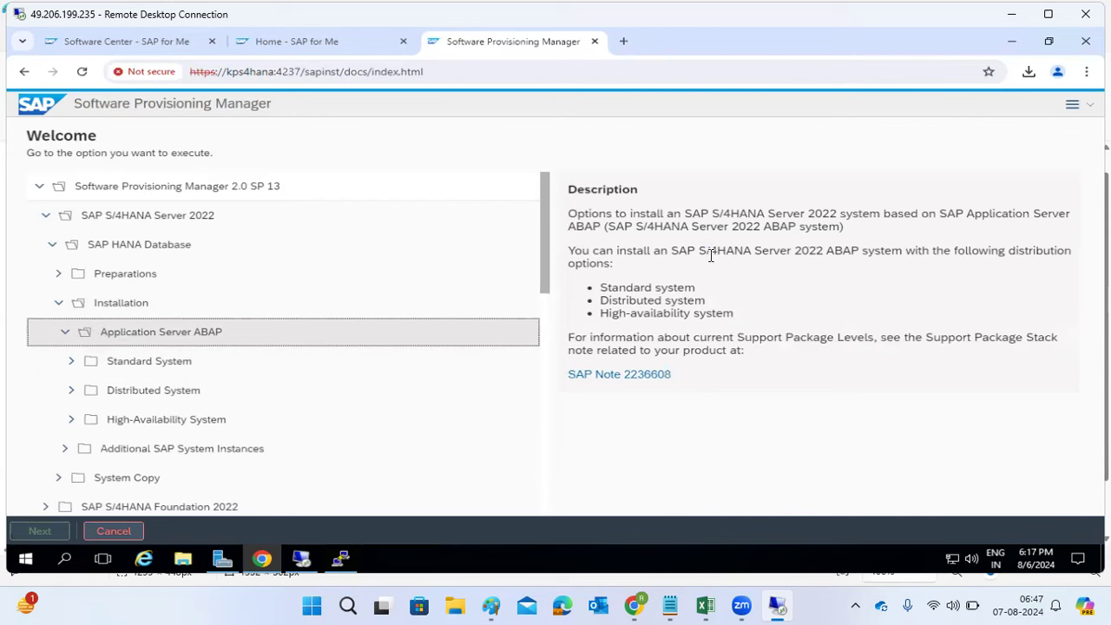
drag(710, 253, 716, 270)
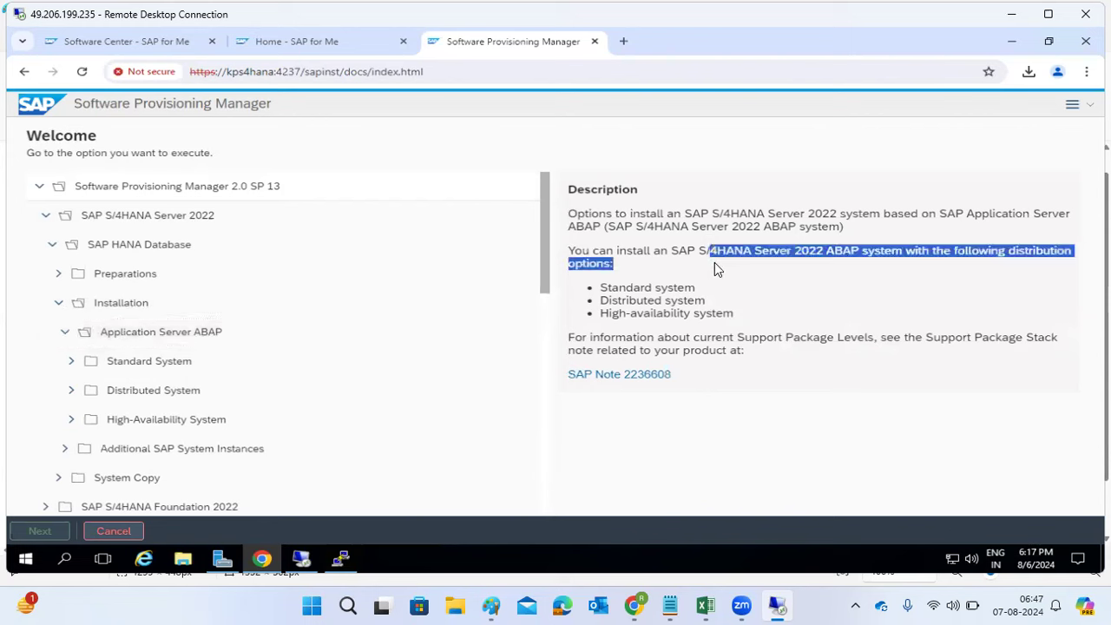
drag(645, 289, 679, 318)
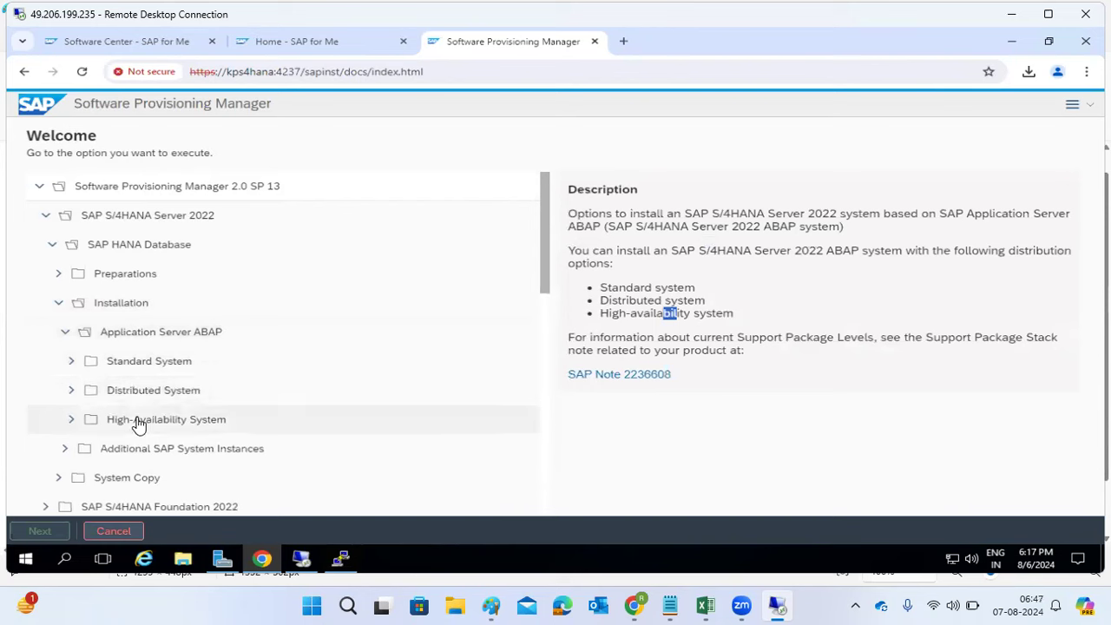
drag(73, 332, 104, 335)
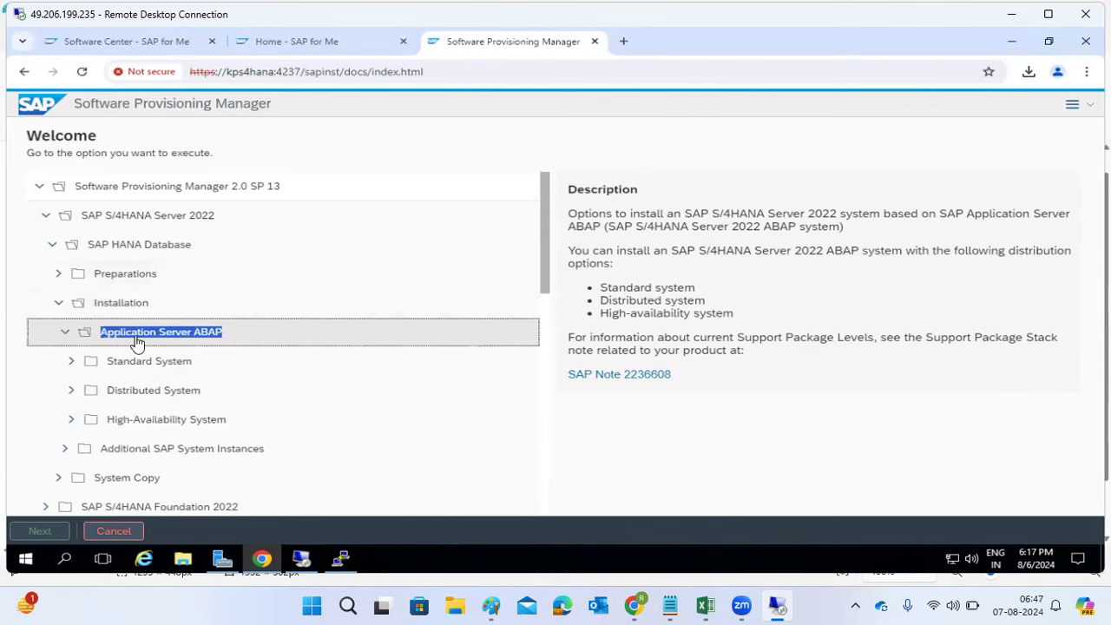
click(66, 335)
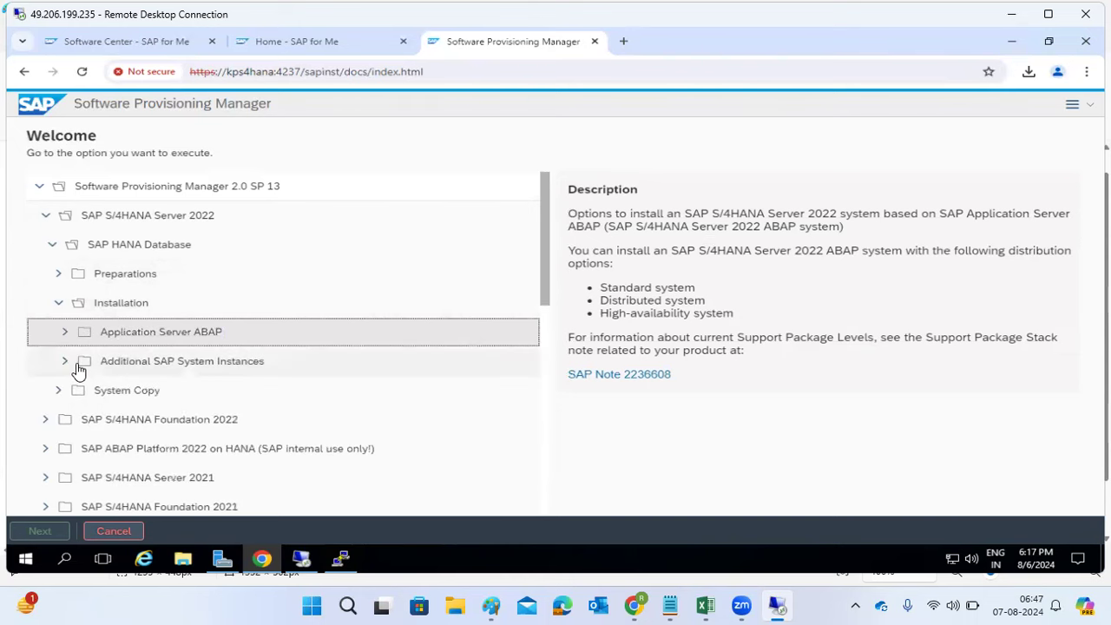
click(298, 552)
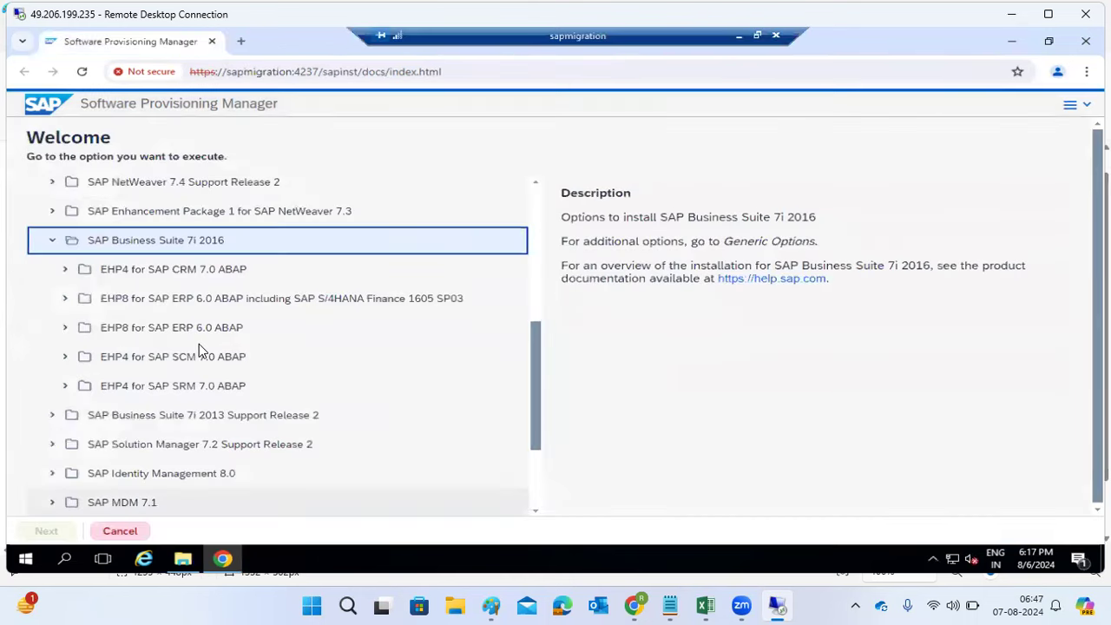
Step: Expand EHP8 for SAP ERP 6.0 ABAP through MS SQL Server, Installation and Application Server ABAP
click(69, 329)
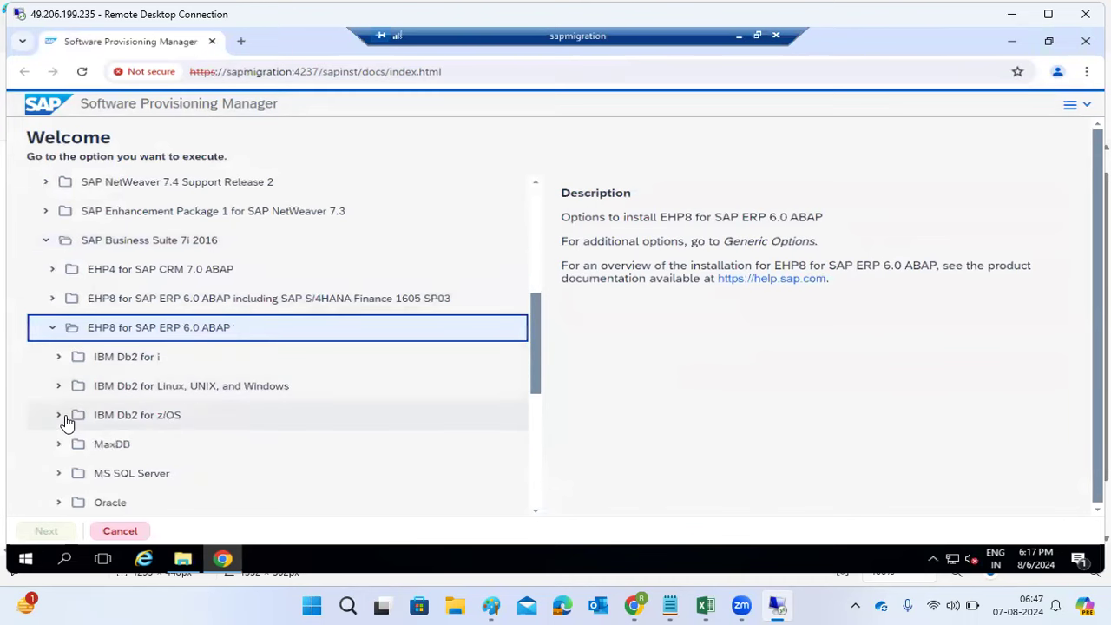
scroll(90, 387, down, 1)
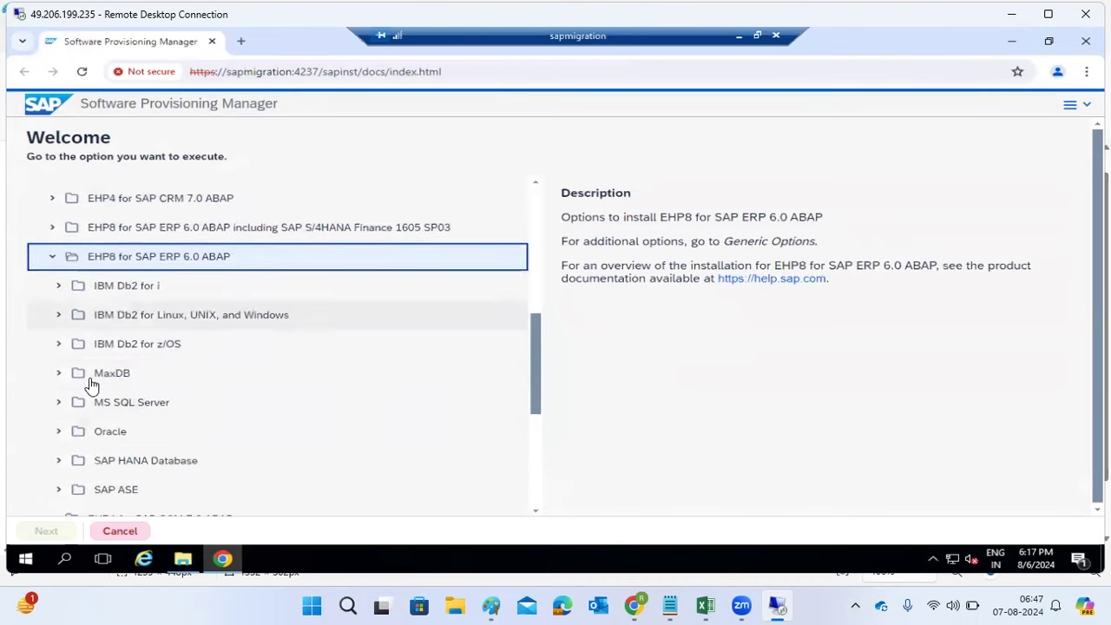
click(62, 406)
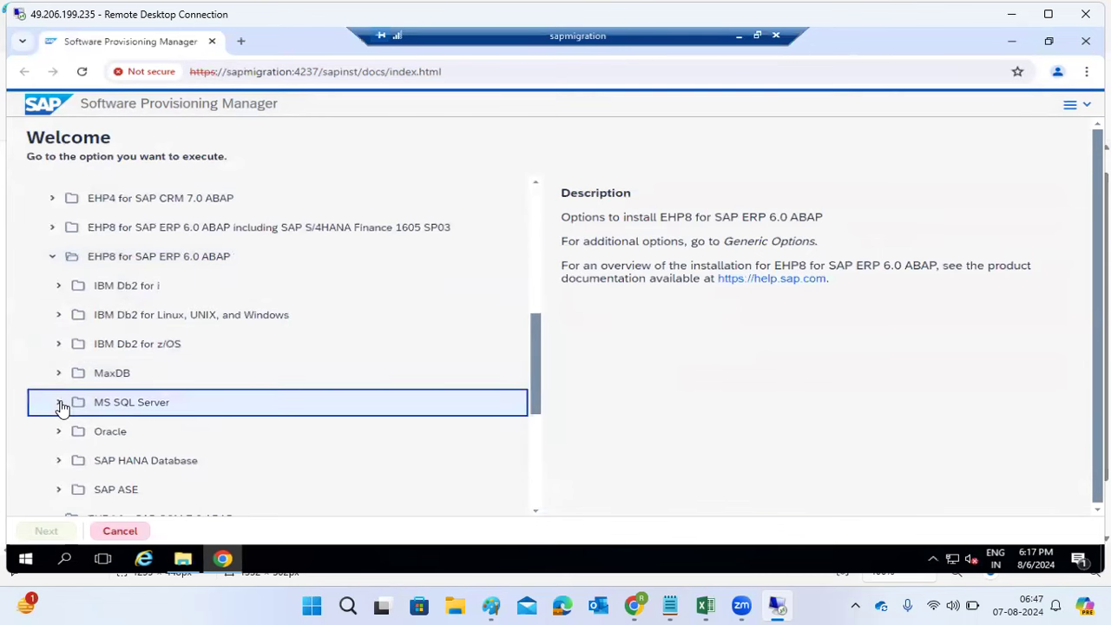
scroll(62, 408, down, 1)
click(68, 392)
scroll(67, 391, down, 1)
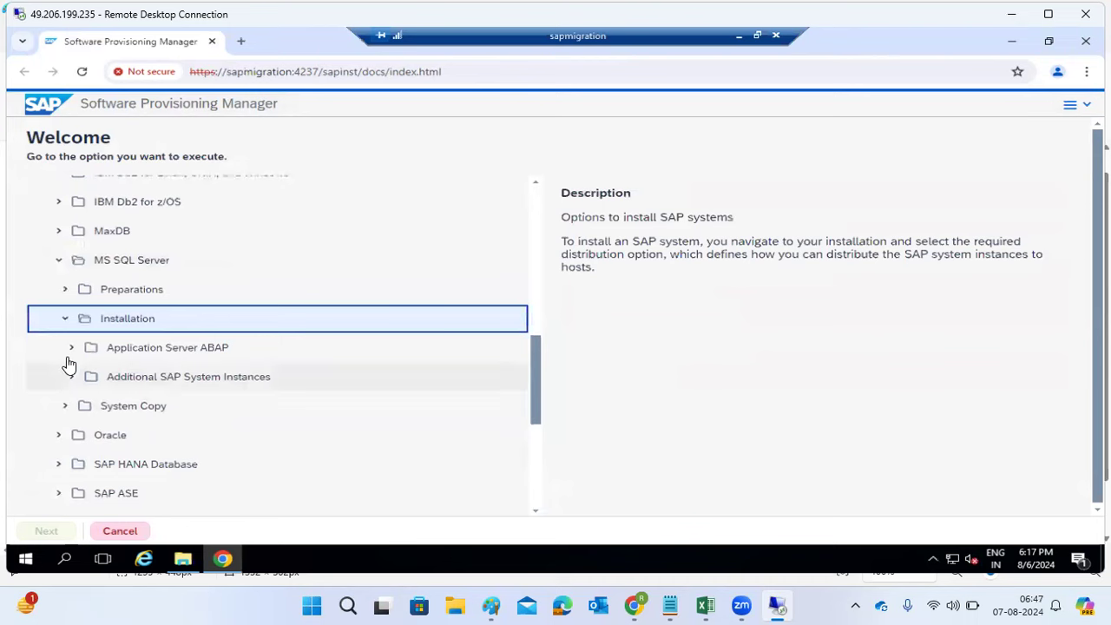
click(73, 350)
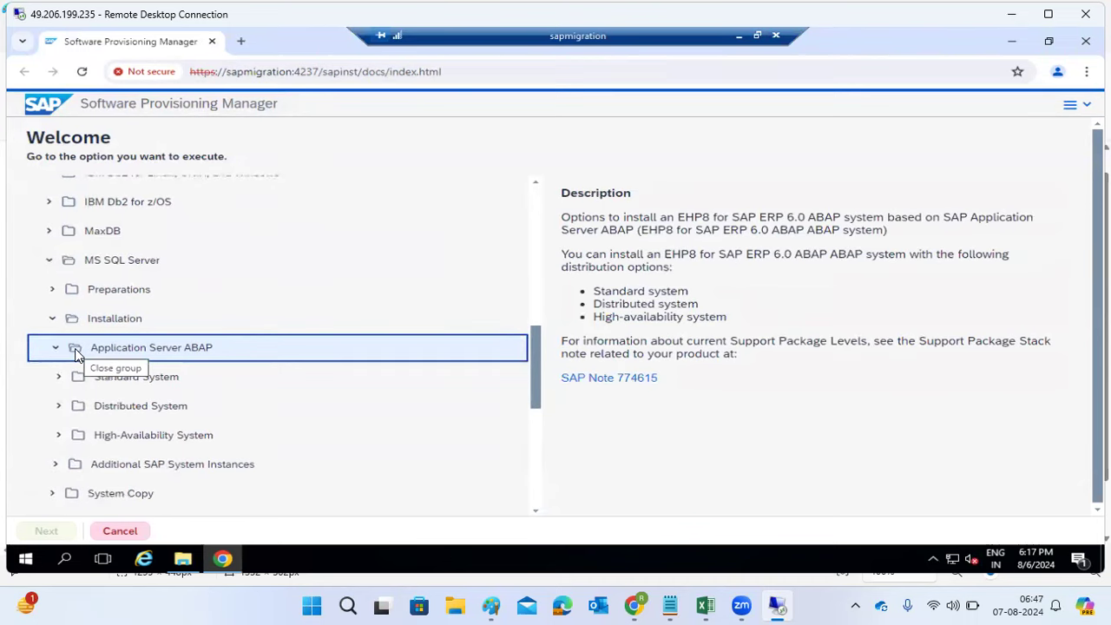
scroll(75, 348, up, 3)
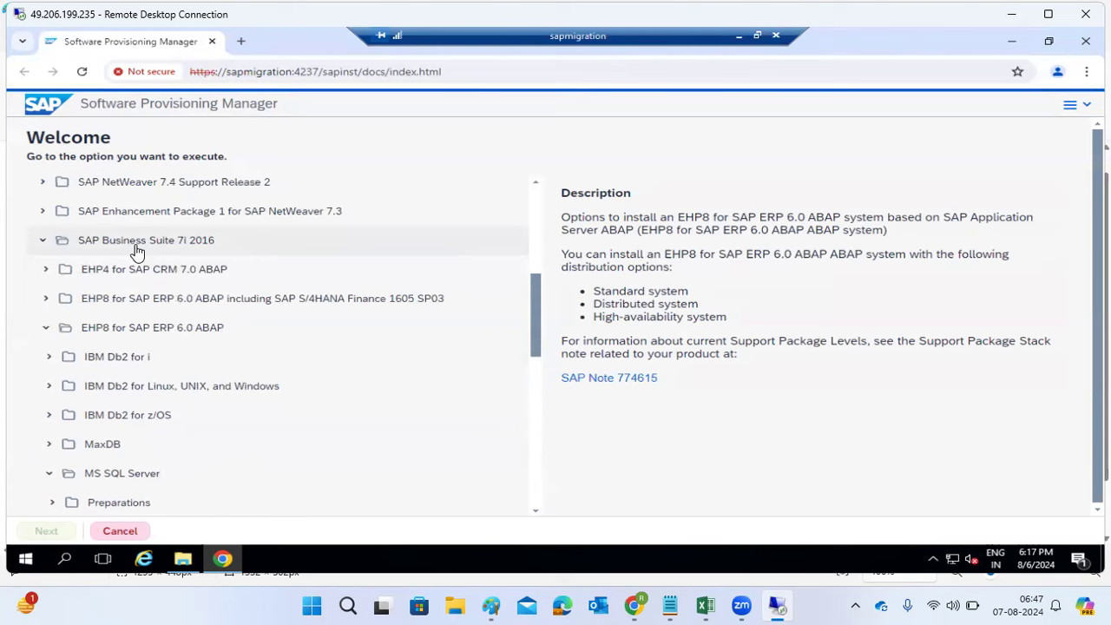
Step: Expand EHP4 for SAP SCM 7.0 ABAP through MS SQL Server, Installation and Application Server ABAP
click(47, 243)
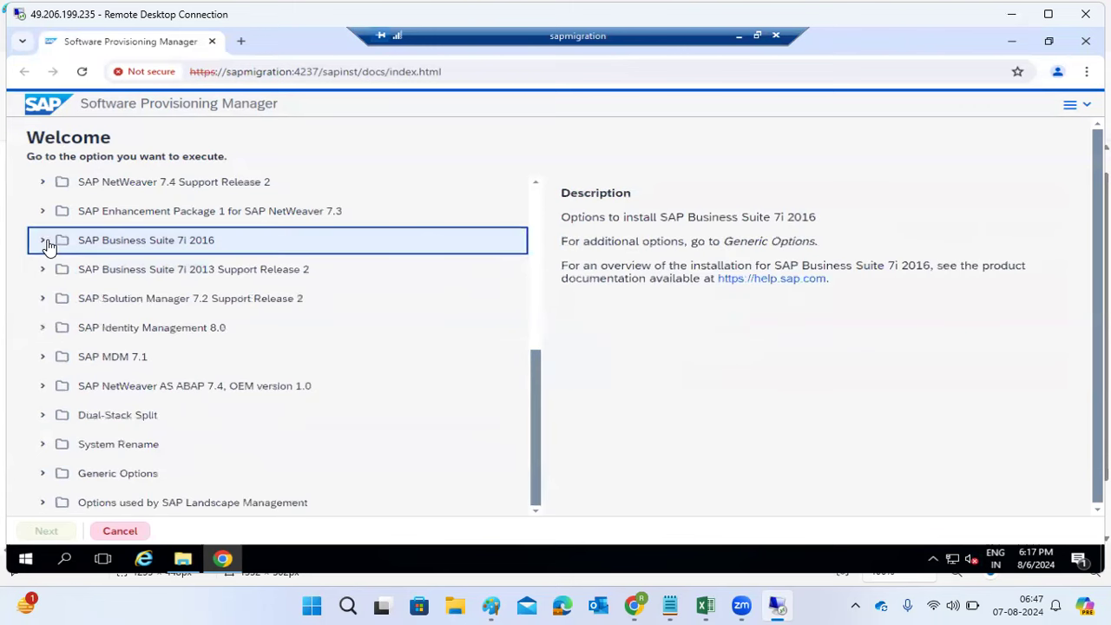
click(43, 242)
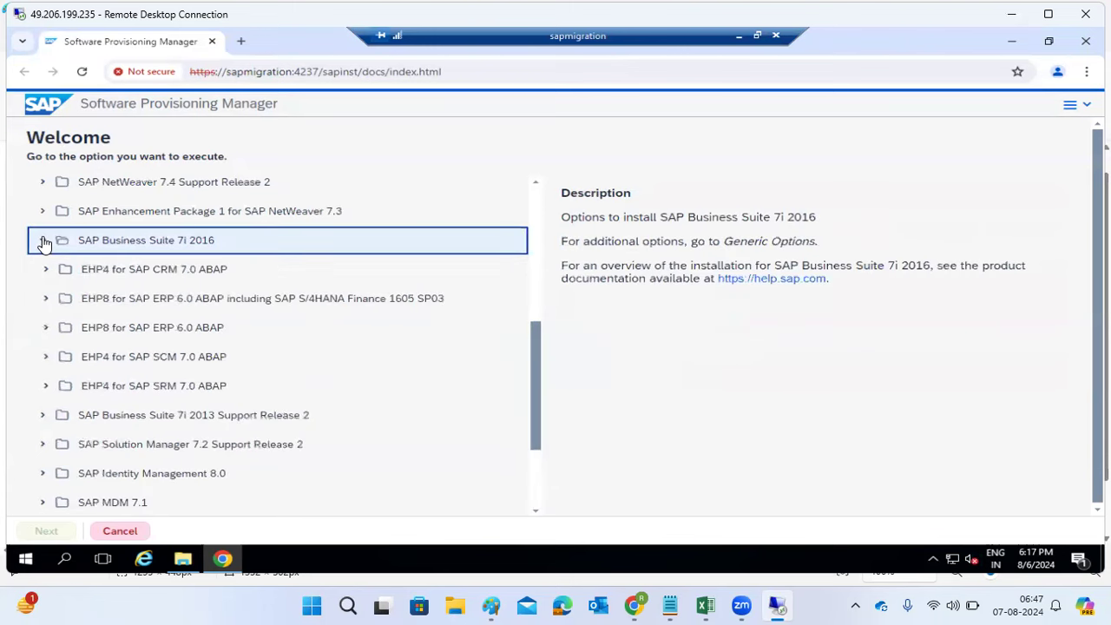
click(50, 362)
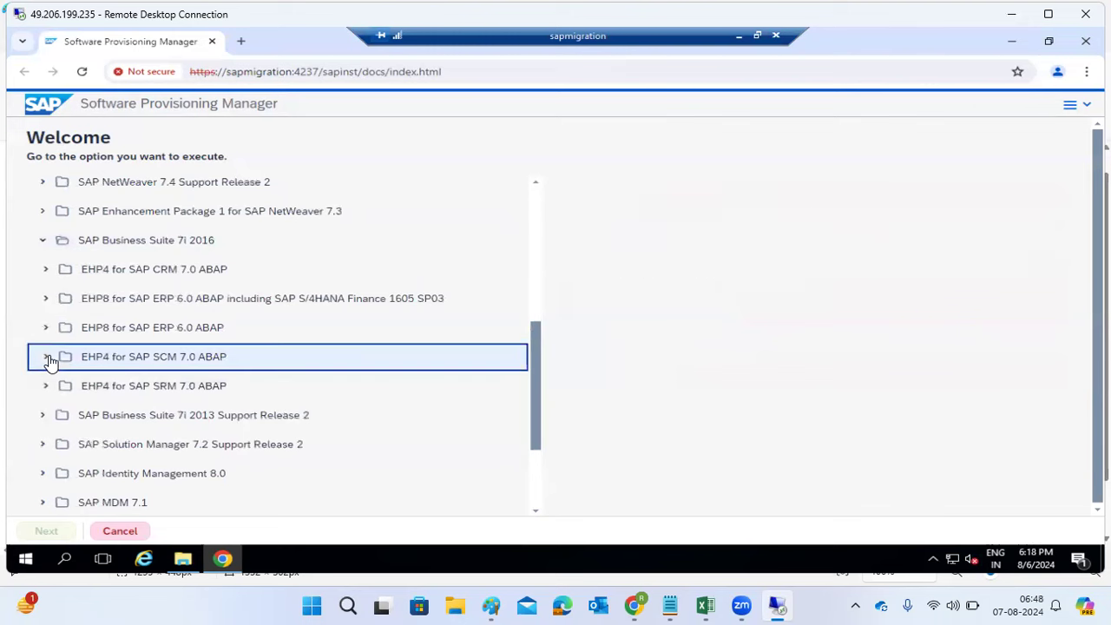
scroll(67, 434, down, 1)
scroll(67, 434, down, 2)
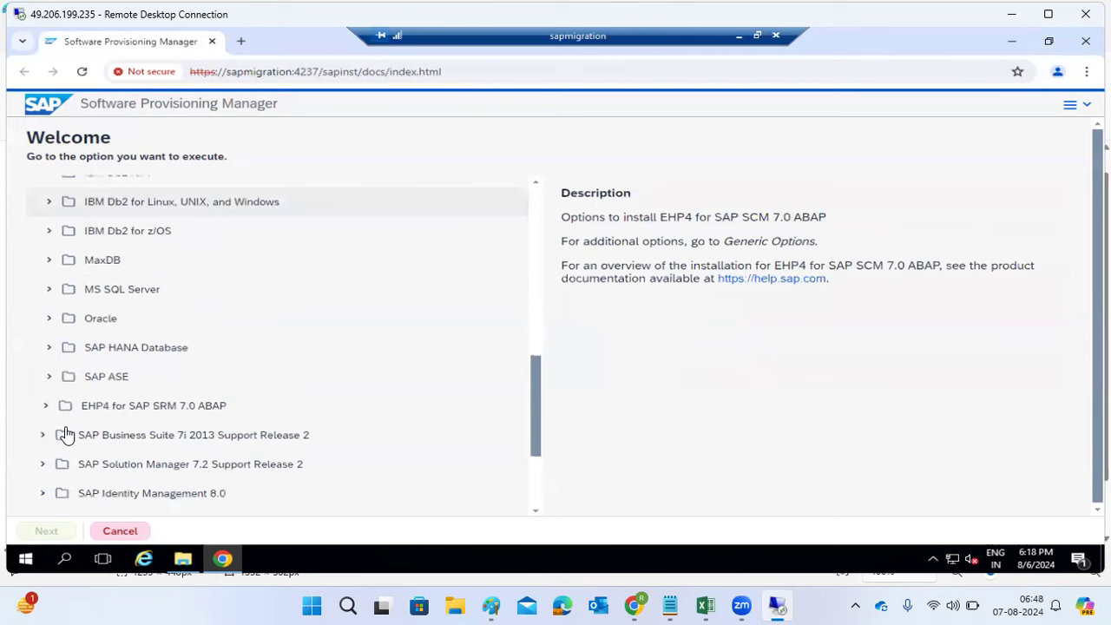
click(50, 292)
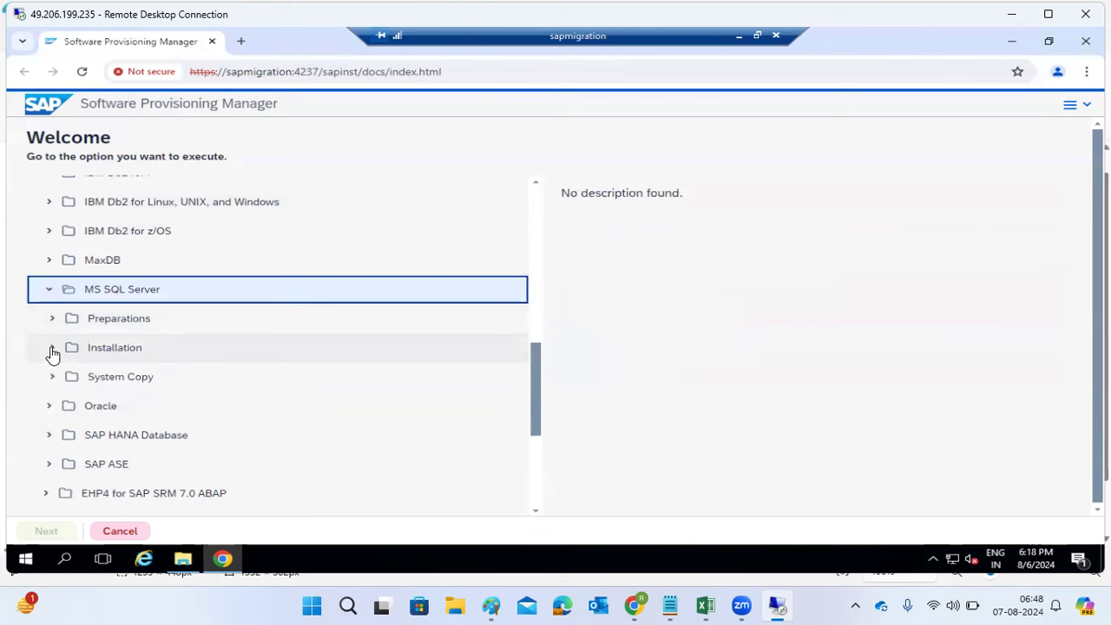
click(51, 352)
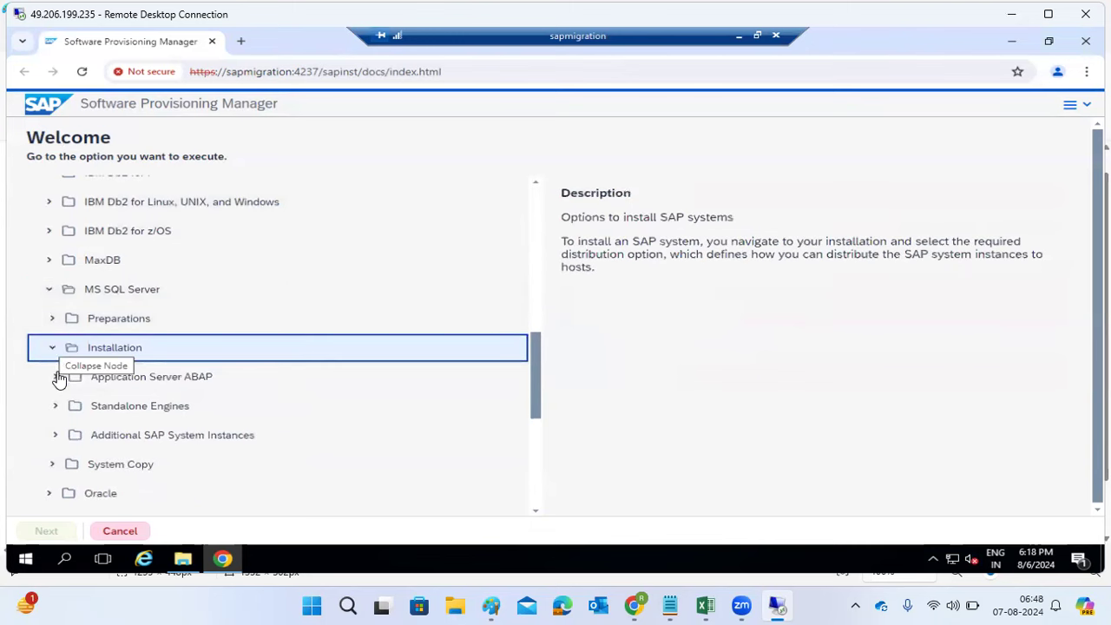
click(56, 377)
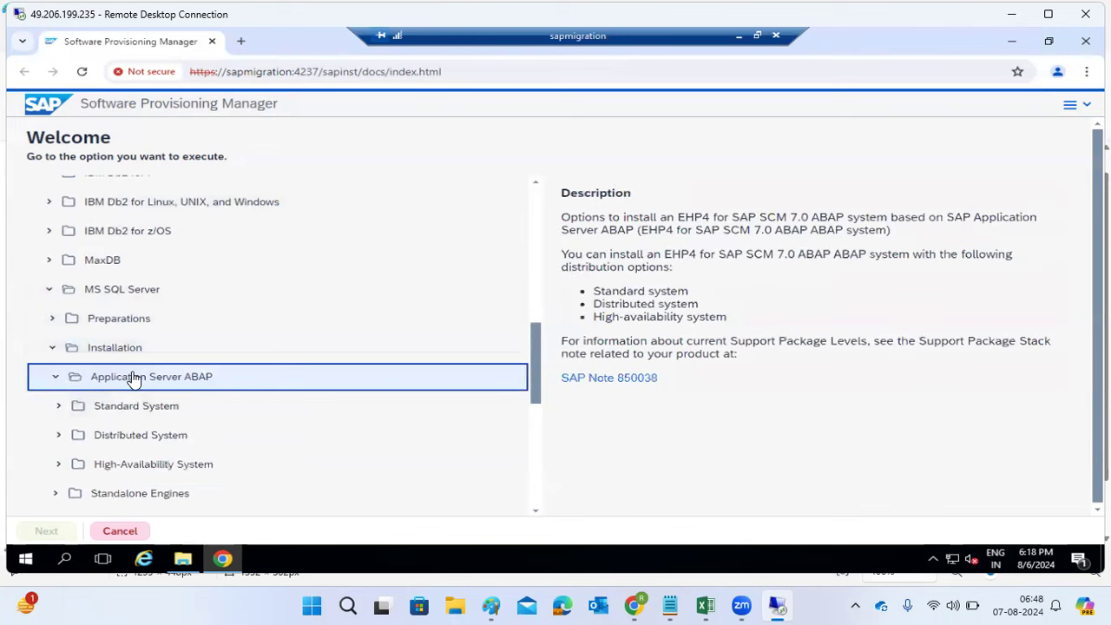
scroll(134, 379, down, 2)
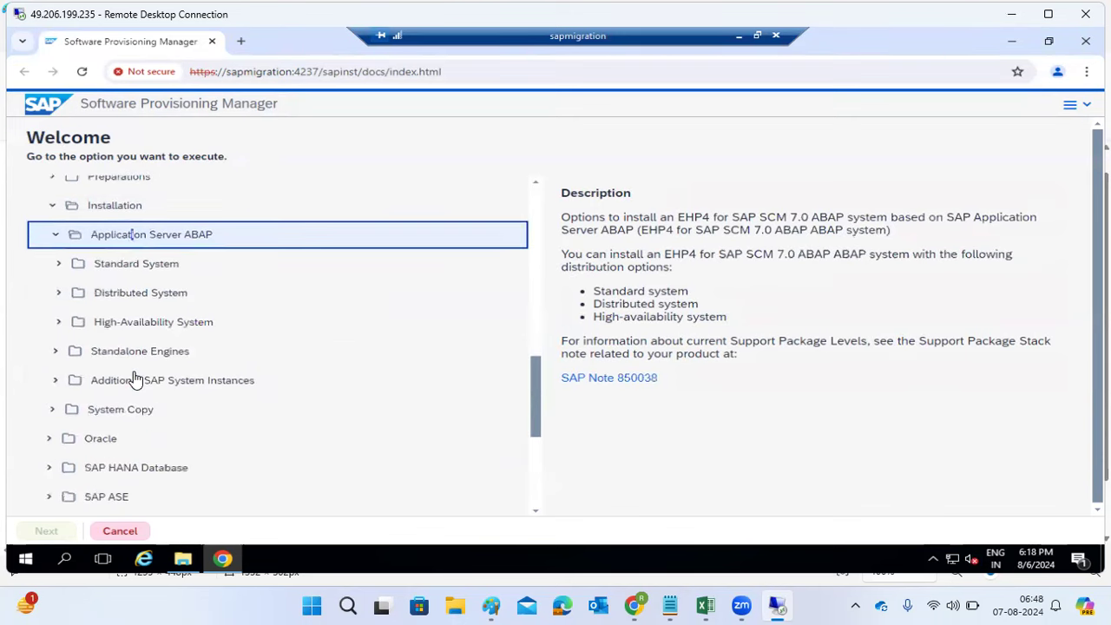
Step: Select the Distributed System option and expand both Standard System and Distributed System
drag(100, 272, 168, 330)
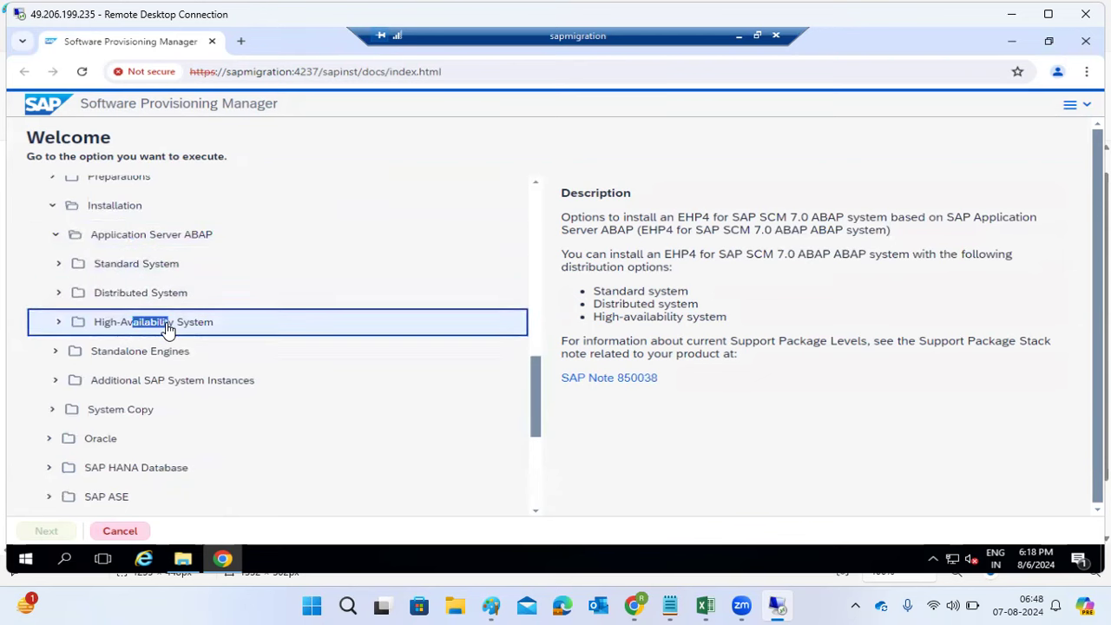
double_click(112, 272)
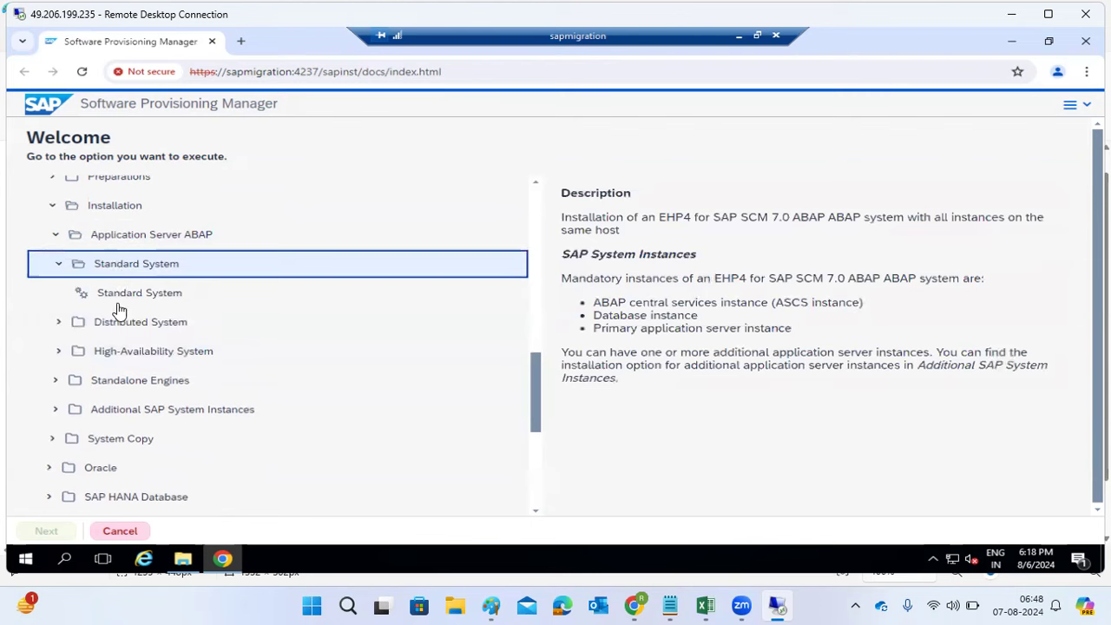
double_click(116, 327)
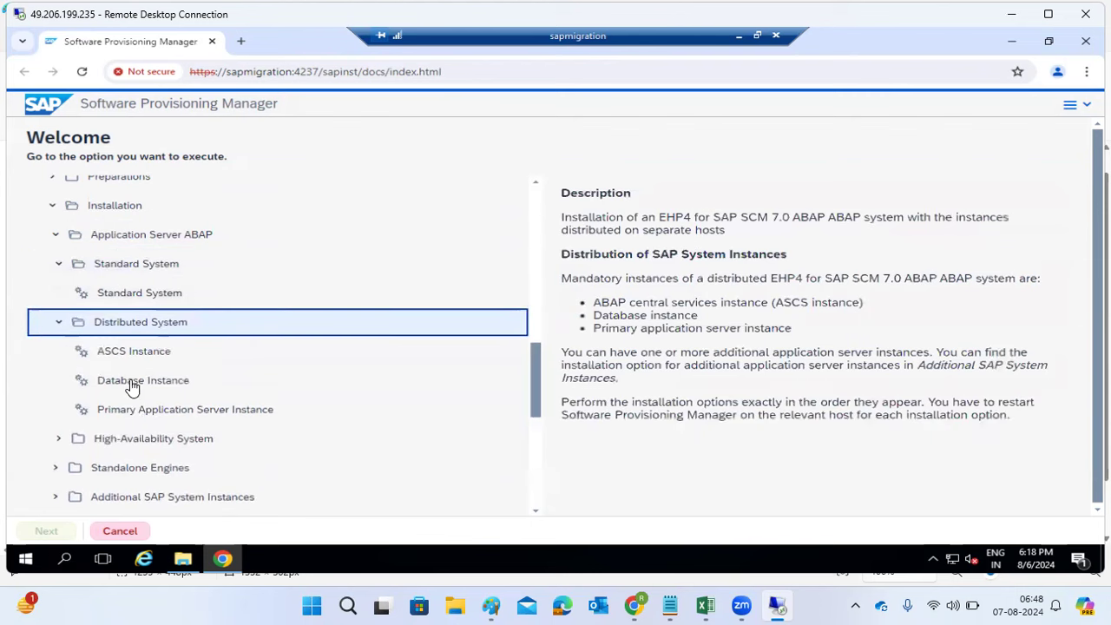
Step: Stop the running SAPinst in PuTTY with Ctrl+C and return to the Paint notes
click(734, 38)
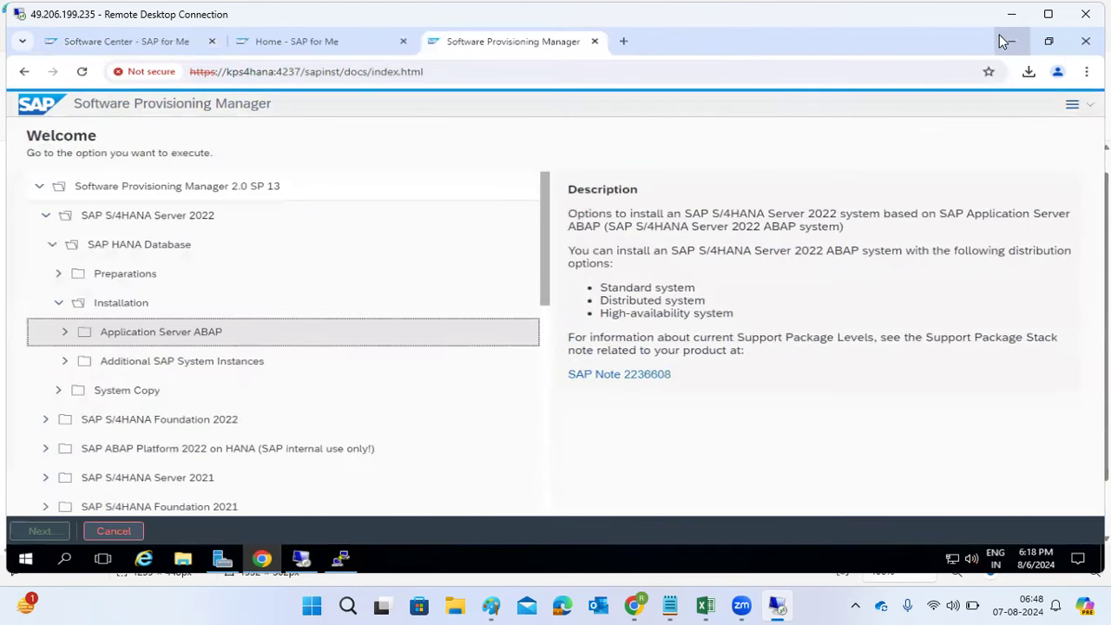
click(1008, 41)
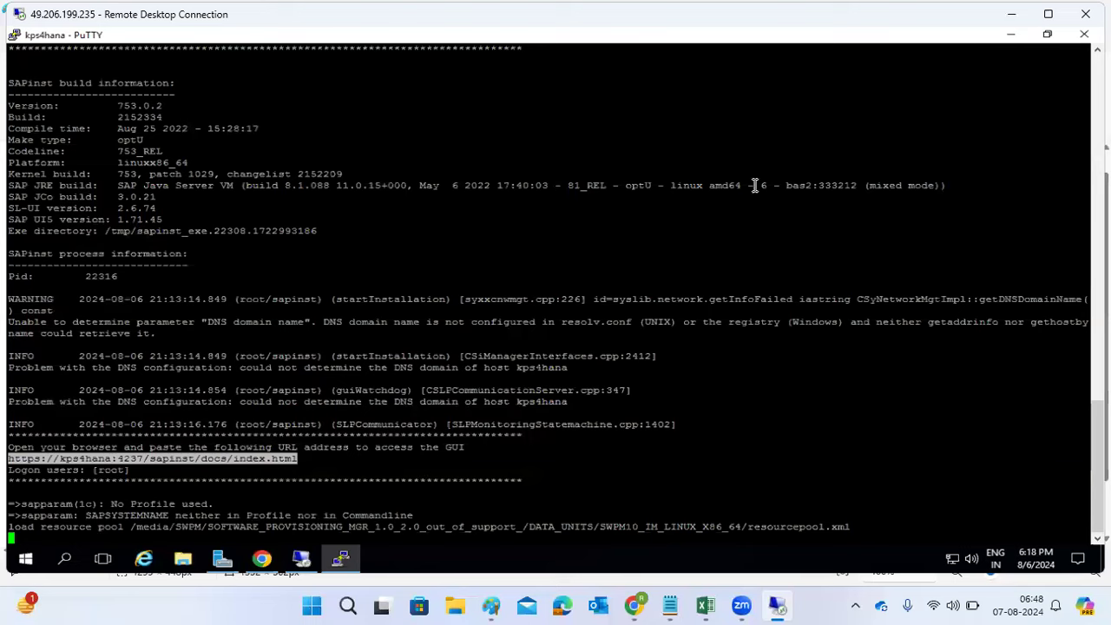
key(ctrl+c)
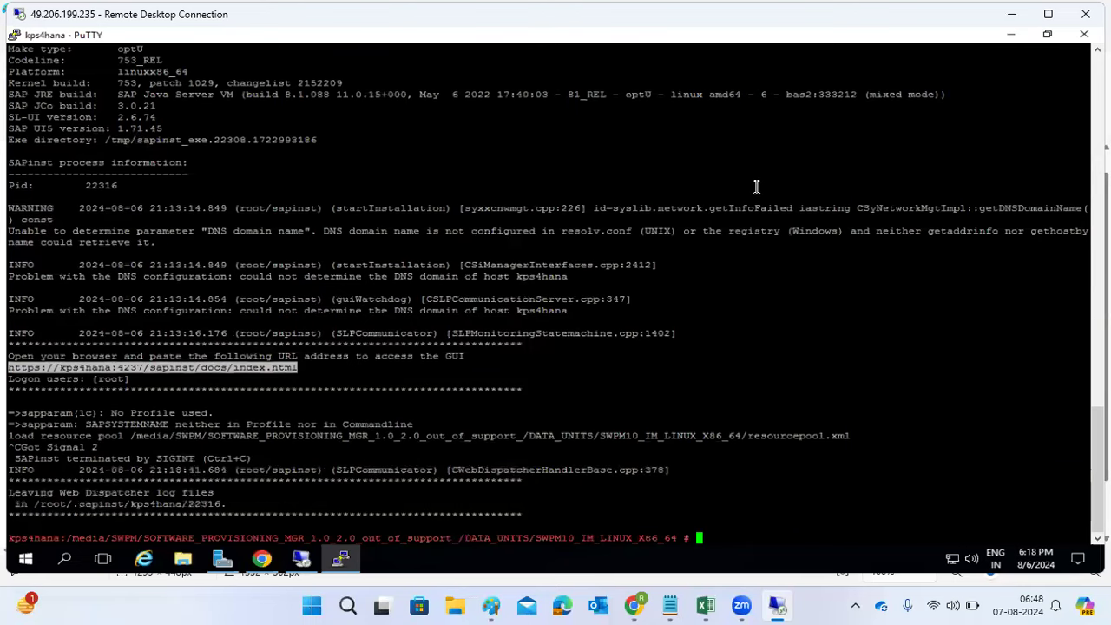
click(1023, 12)
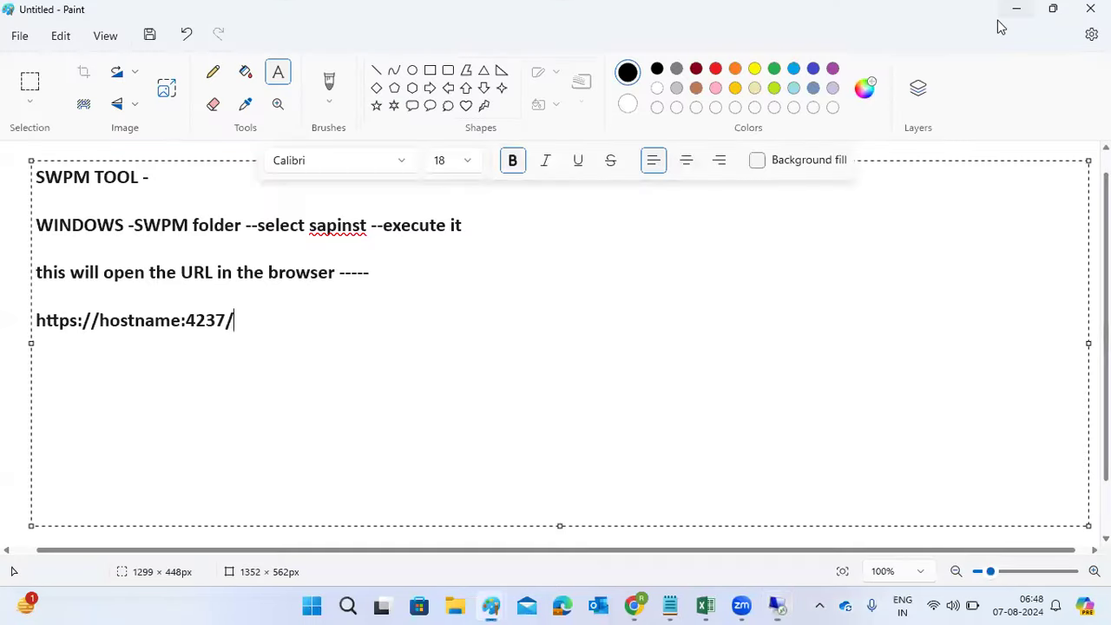
Step: Delete all the SWPM notes text from the Paint canvas
key(ctrl+a)
key(Delete)
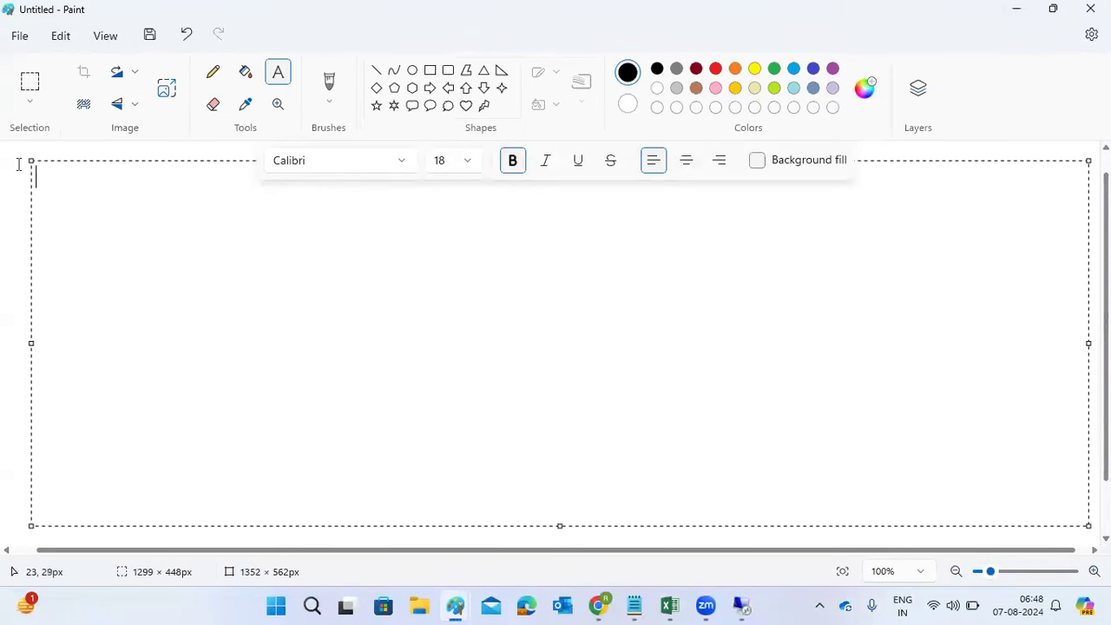
click(102, 159)
Step: Draw a large square with a smaller box near its top and another lower down
click(430, 69)
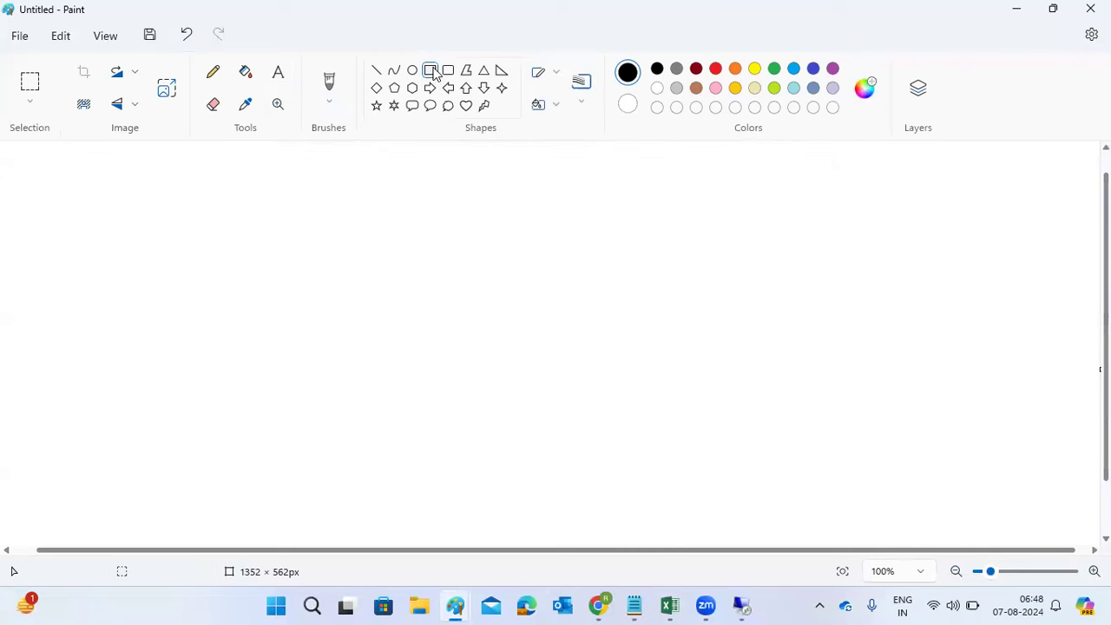
drag(55, 158, 405, 501)
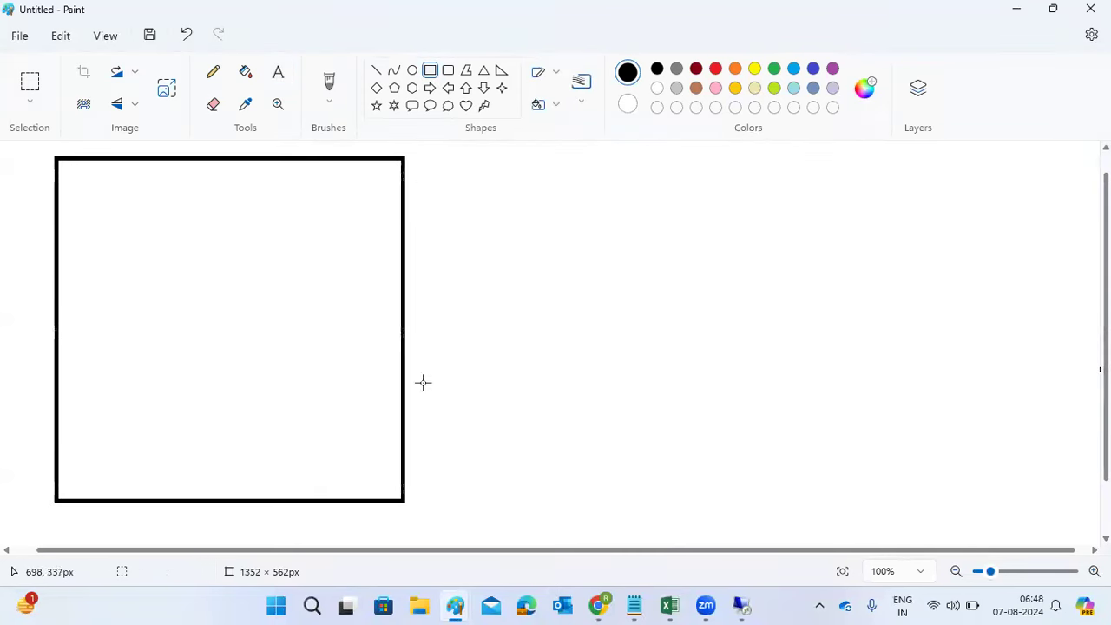
drag(99, 205, 280, 280)
drag(127, 377, 293, 448)
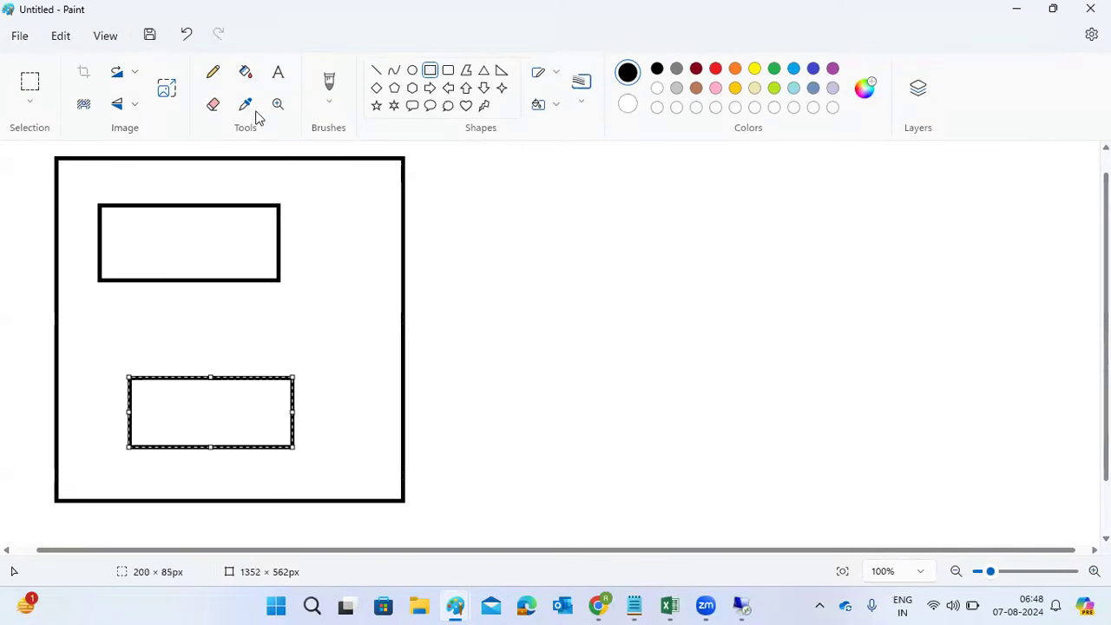
Step: Label the inner boxes 'SAP' and 'DB', then undo both labels
click(278, 76)
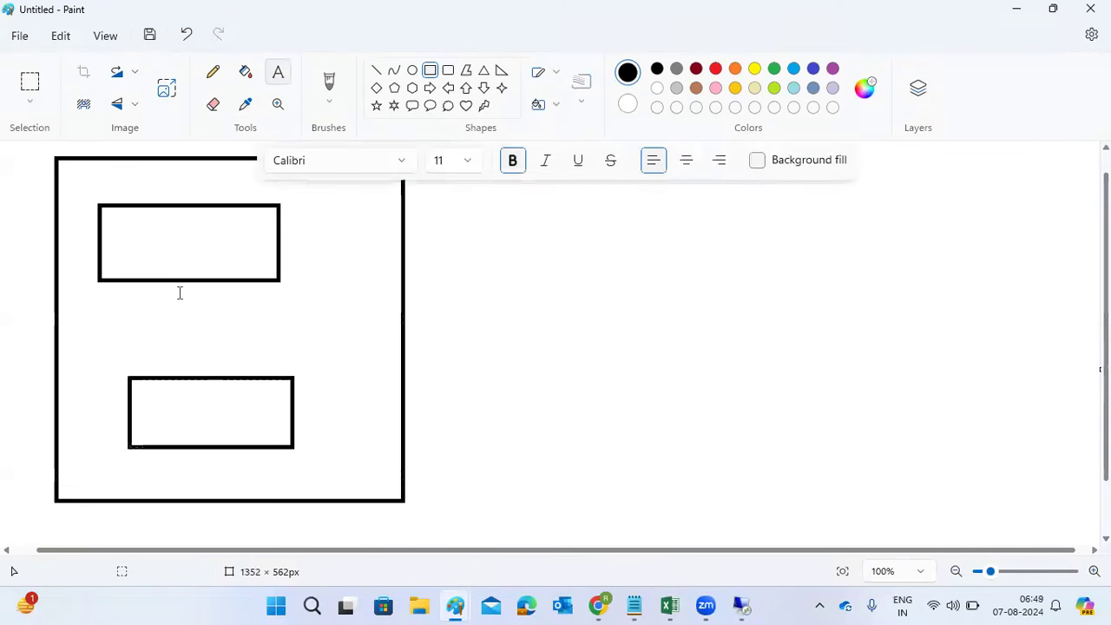
click(135, 243)
text(SAP)
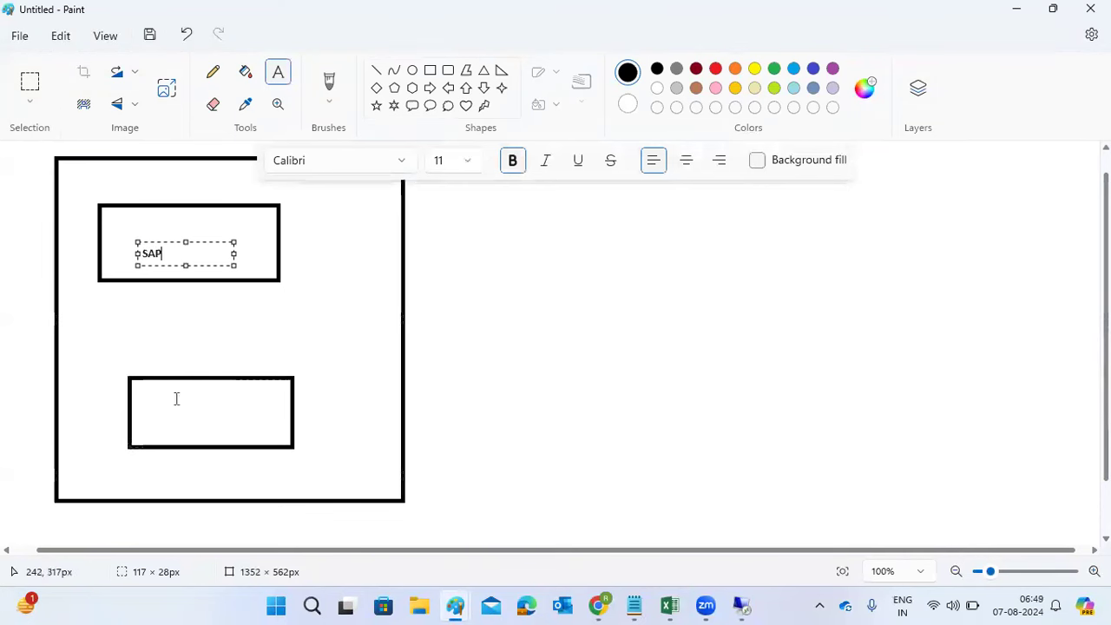
click(175, 397)
click(174, 397)
text(DB)
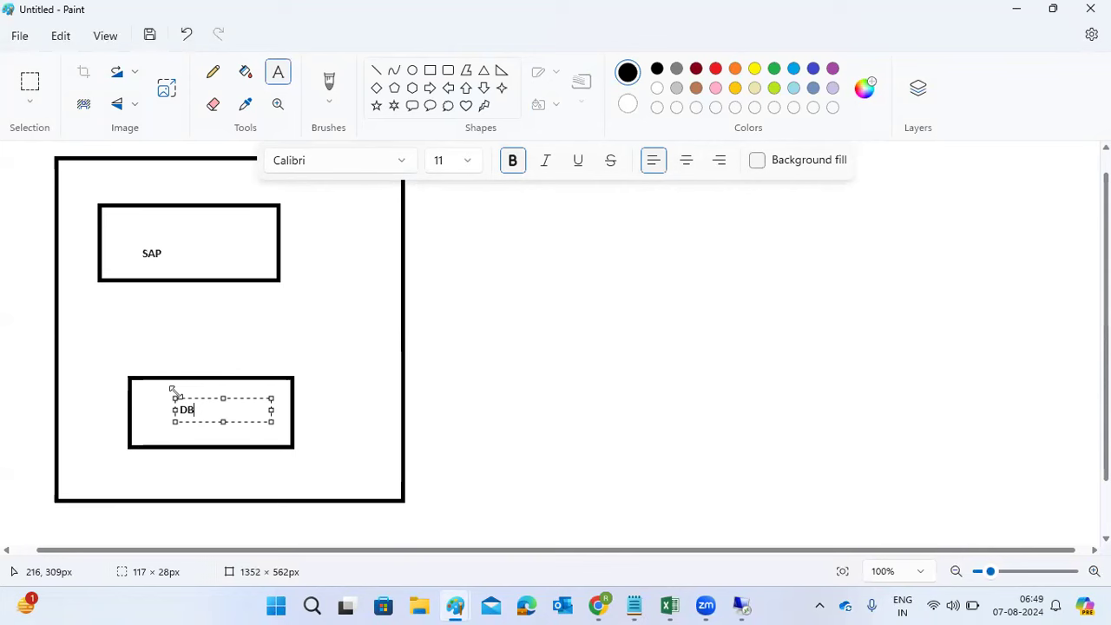
key(ctrl+z)
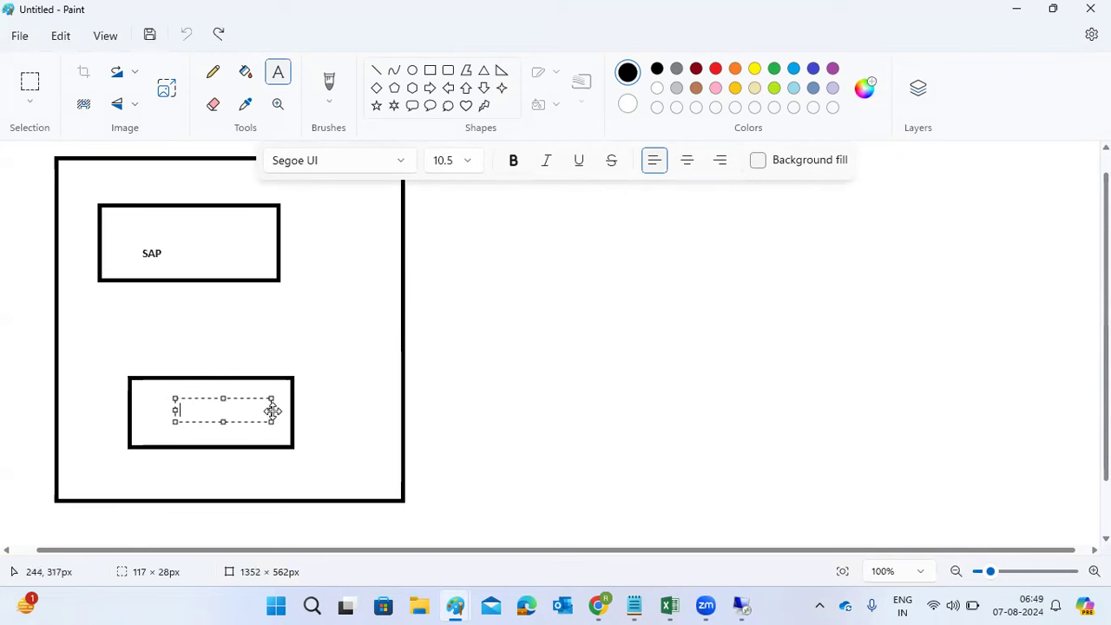
click(551, 352)
key(ctrl+z)
Step: Remove the lower inner box, then add a large rectangle on the right and a thin bar
key(ctrl+z)
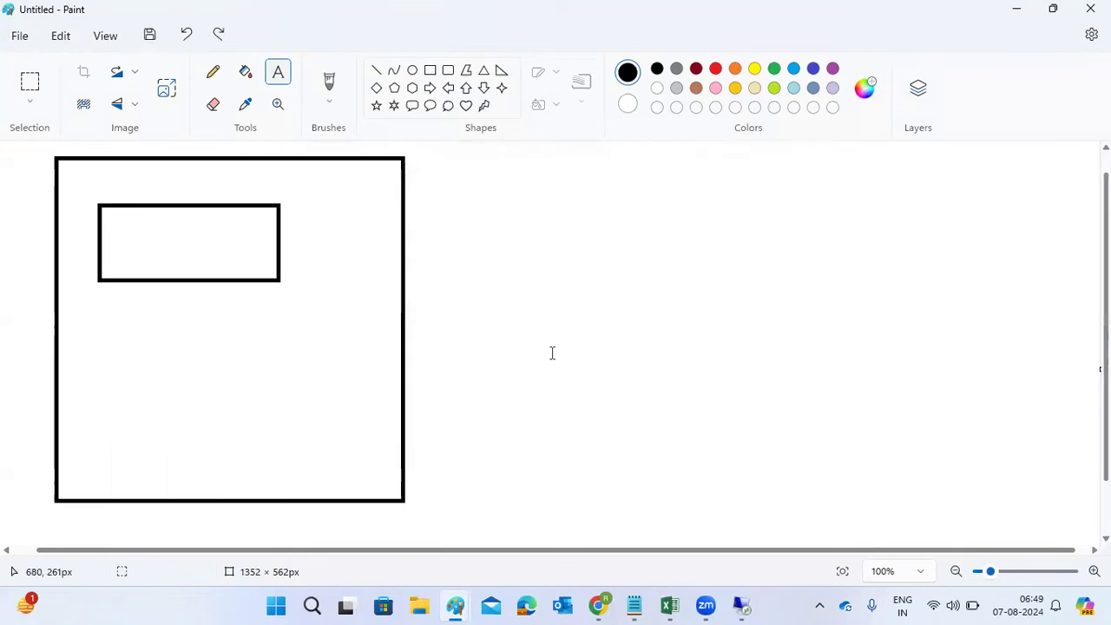
key(ctrl+z)
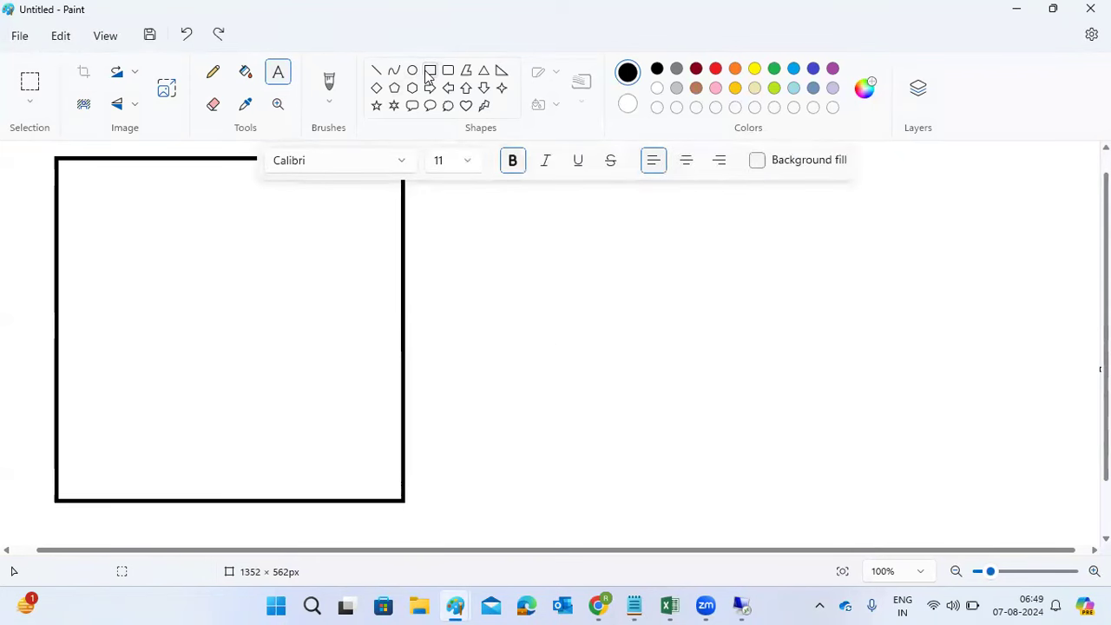
click(430, 70)
drag(505, 225, 757, 392)
drag(850, 410, 982, 494)
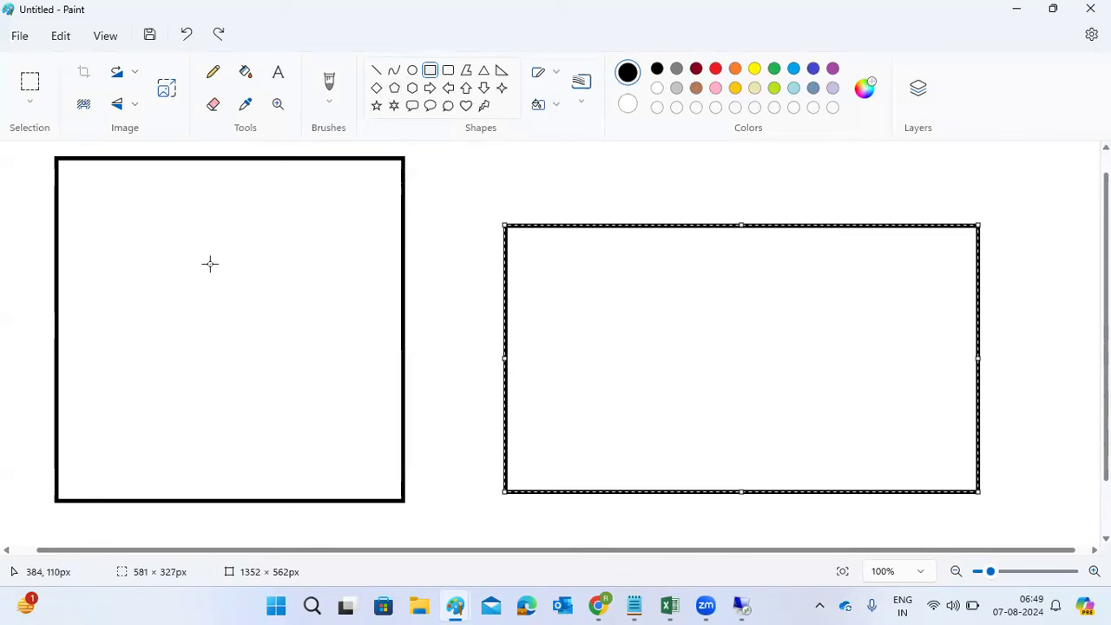
drag(184, 518, 218, 519)
drag(620, 513, 650, 513)
key(Escape)
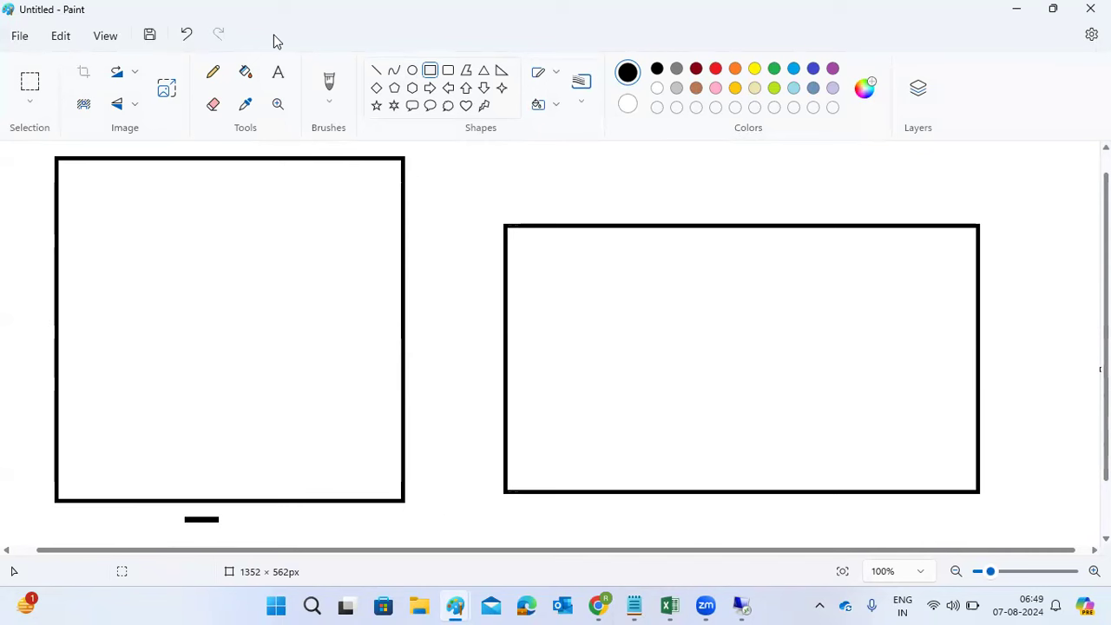
Step: Add rounded boxes in both shapes joined by a line arrow, then undo everything
click(448, 70)
drag(146, 190, 214, 269)
drag(670, 394, 756, 462)
click(377, 70)
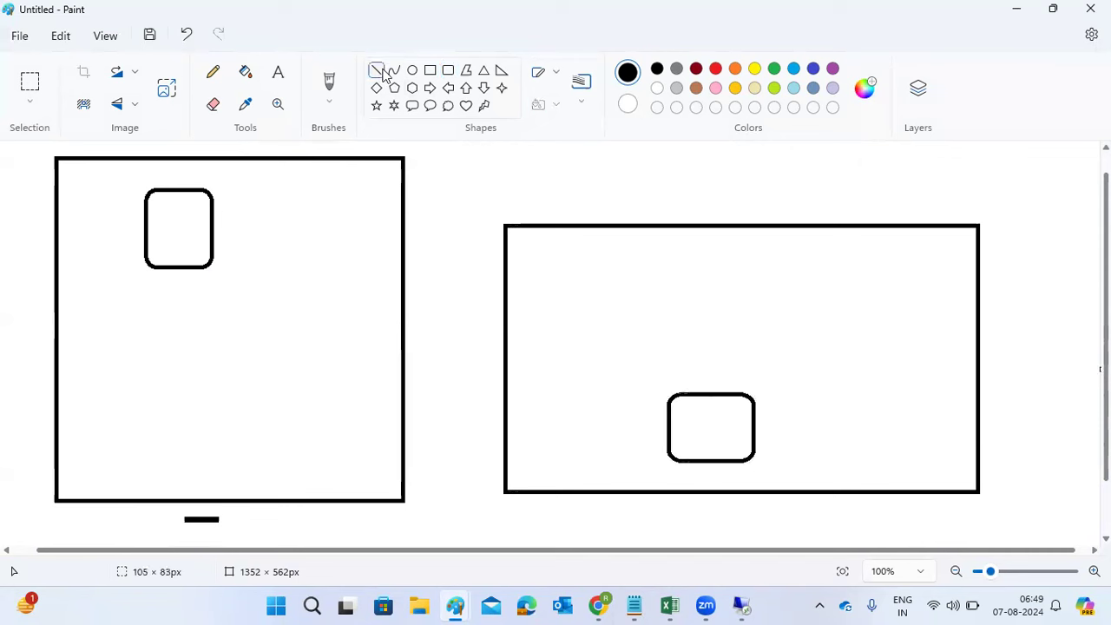
mouse_move(229, 245)
mouse_down()
mouse_move(635, 372)
mouse_move(670, 409)
mouse_move(638, 423)
mouse_move(649, 418)
mouse_up()
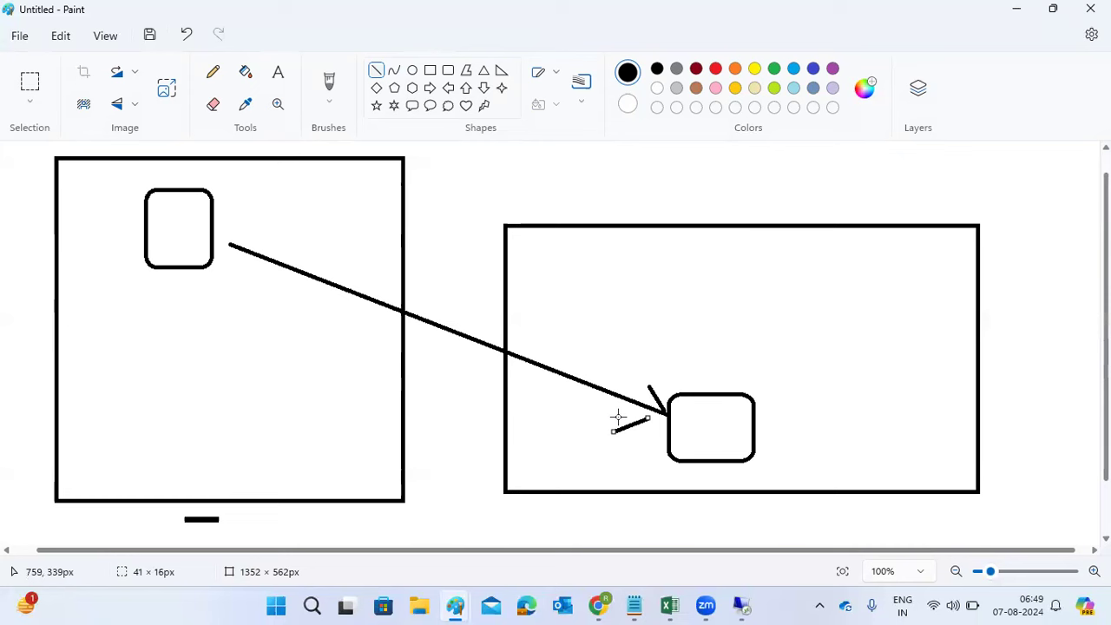
key(ctrl+z)
key(ctrl+z)
key(ctrl+z)
key(ctrl+z)
key(ctrl+z)
key(ctrl+z)
key(ctrl+z)
key(ctrl+z)
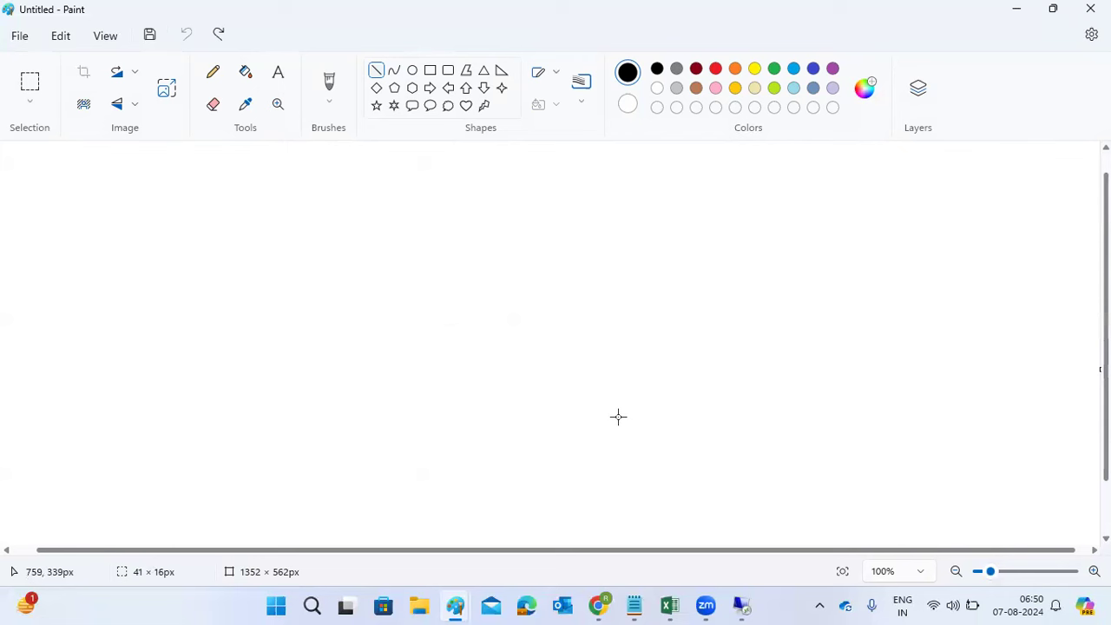
Step: Select the Rectangle shape and switch back to the Remote Desktop session with PuTTY
click(428, 73)
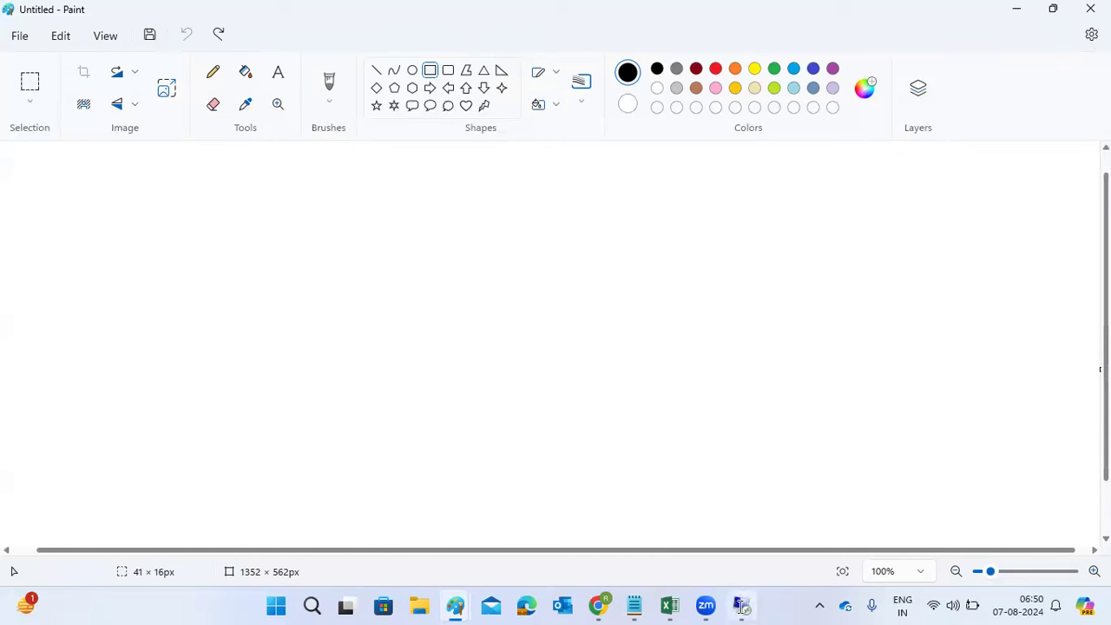
click(741, 605)
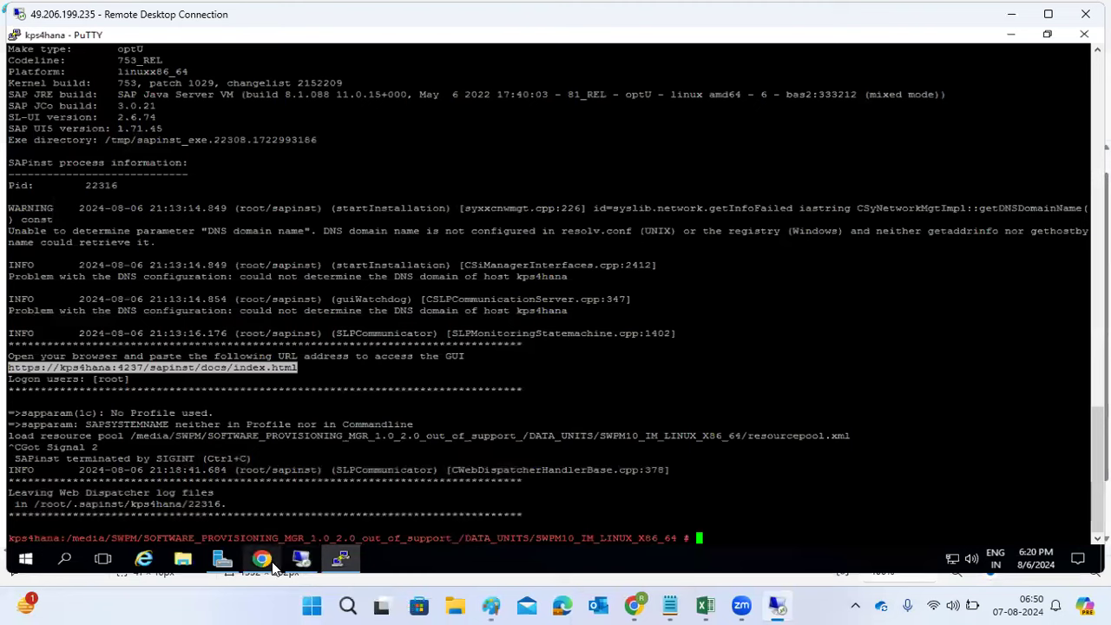
Step: In the sapmigration session, collapse Distributed System, expand High-Availability System, then return to Paint
click(302, 561)
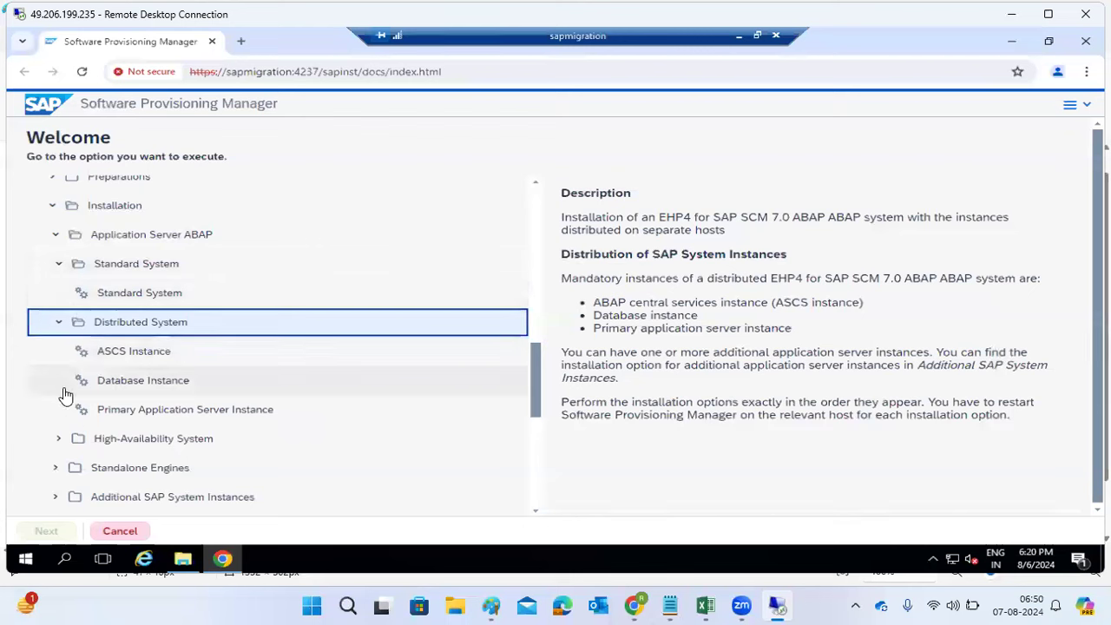
click(61, 324)
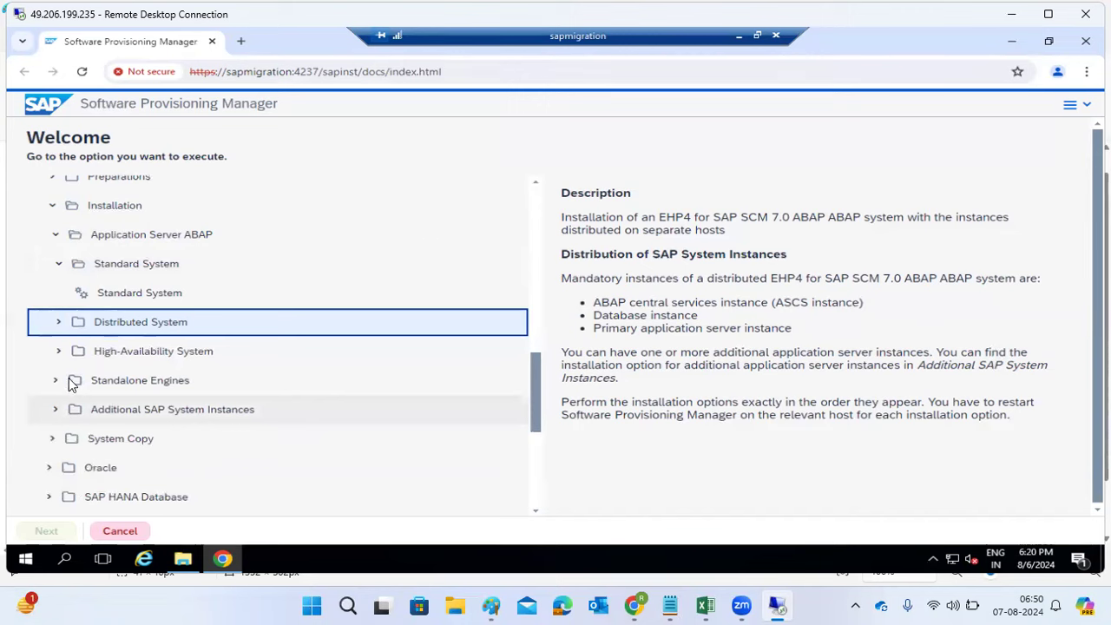
click(85, 356)
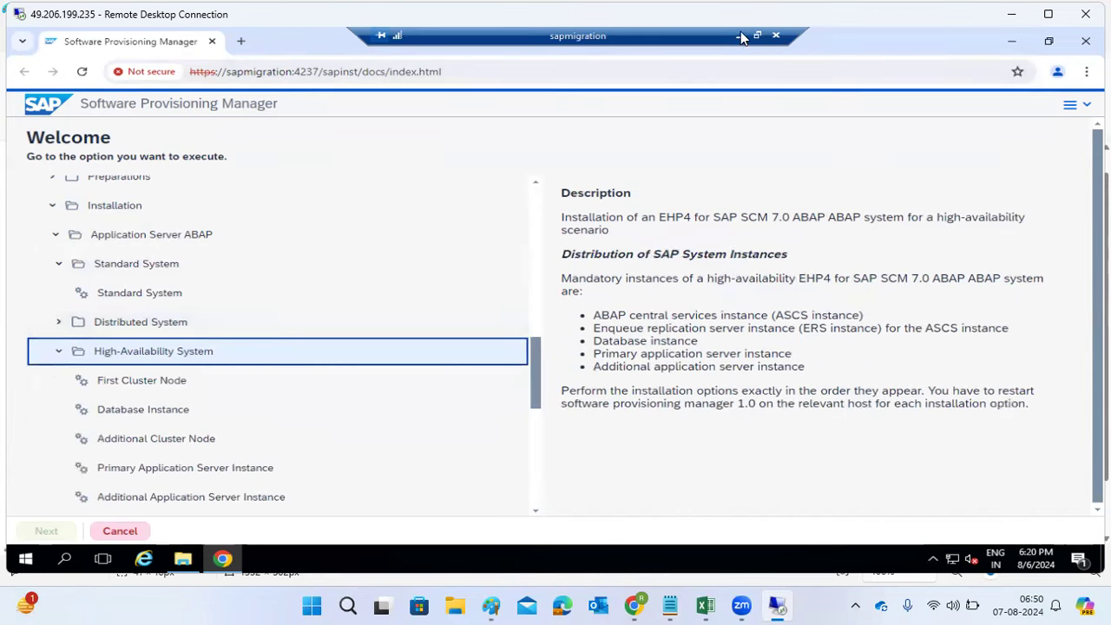
click(1011, 14)
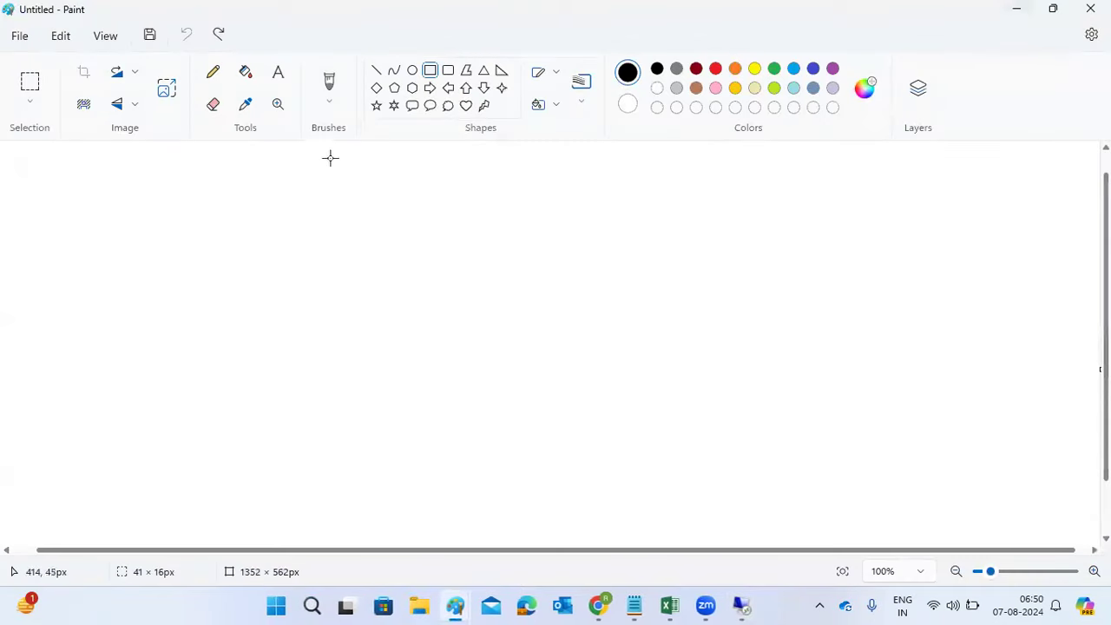
Step: Draw two large rounded boxes side by side and three small stacked rounded boxes below
click(443, 70)
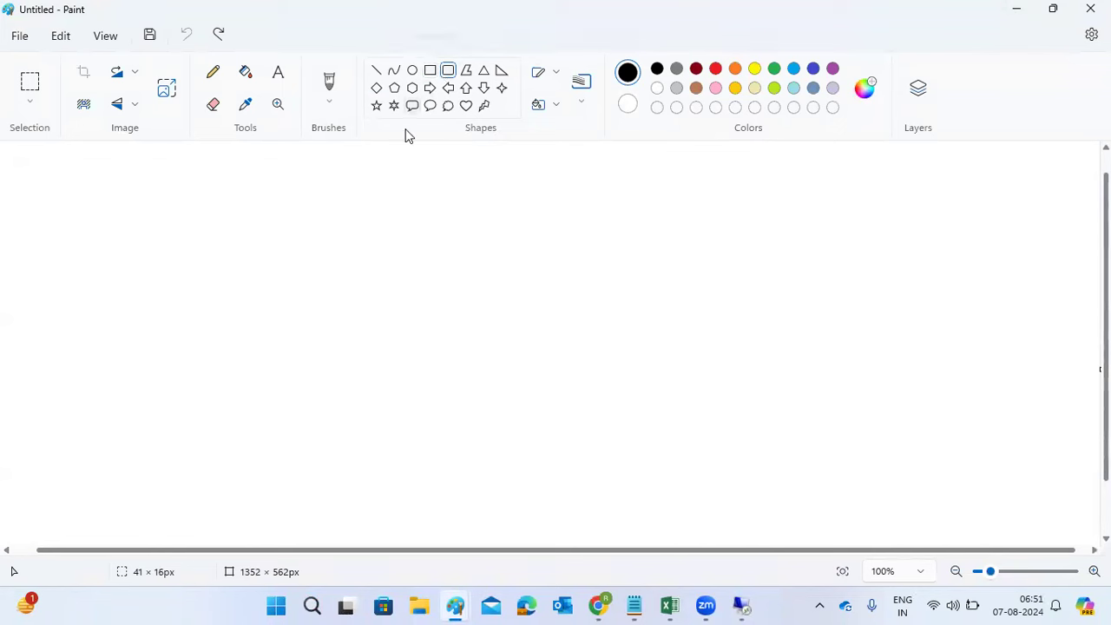
drag(173, 154, 304, 278)
drag(459, 159, 599, 278)
drag(199, 344, 277, 371)
drag(197, 390, 278, 420)
drag(209, 442, 276, 477)
click(269, 501)
Step: Add small shapes in both boxes, join them with an arrow and return line, plus a lower line
drag(228, 214, 252, 225)
mouse_move(503, 210)
mouse_down()
mouse_move(521, 218)
mouse_move(514, 234)
mouse_up()
click(254, 243)
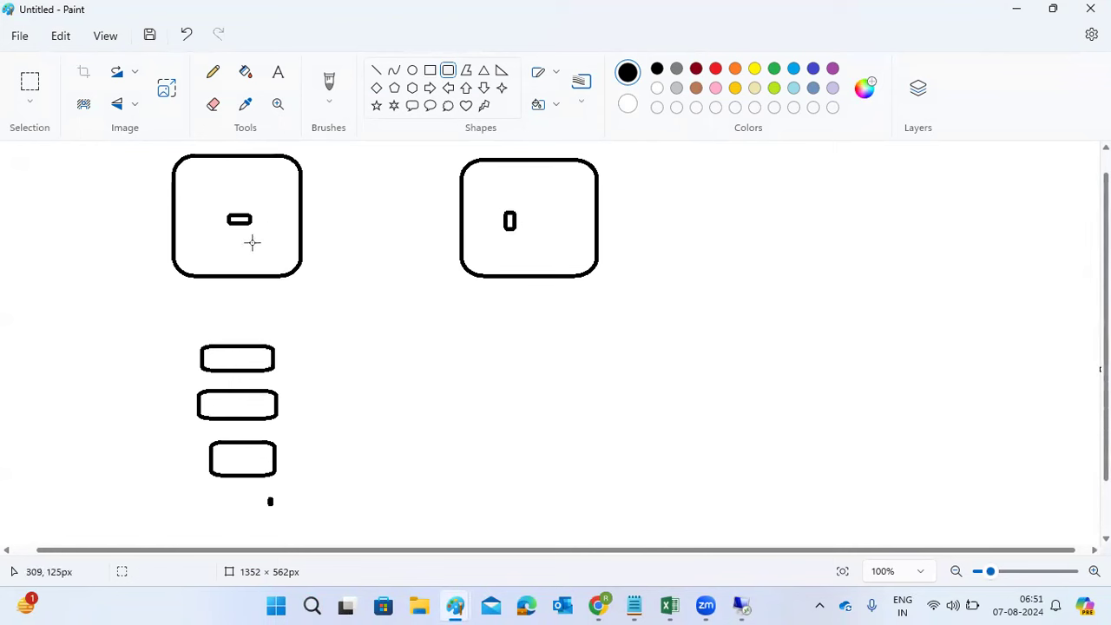
drag(236, 247, 236, 249)
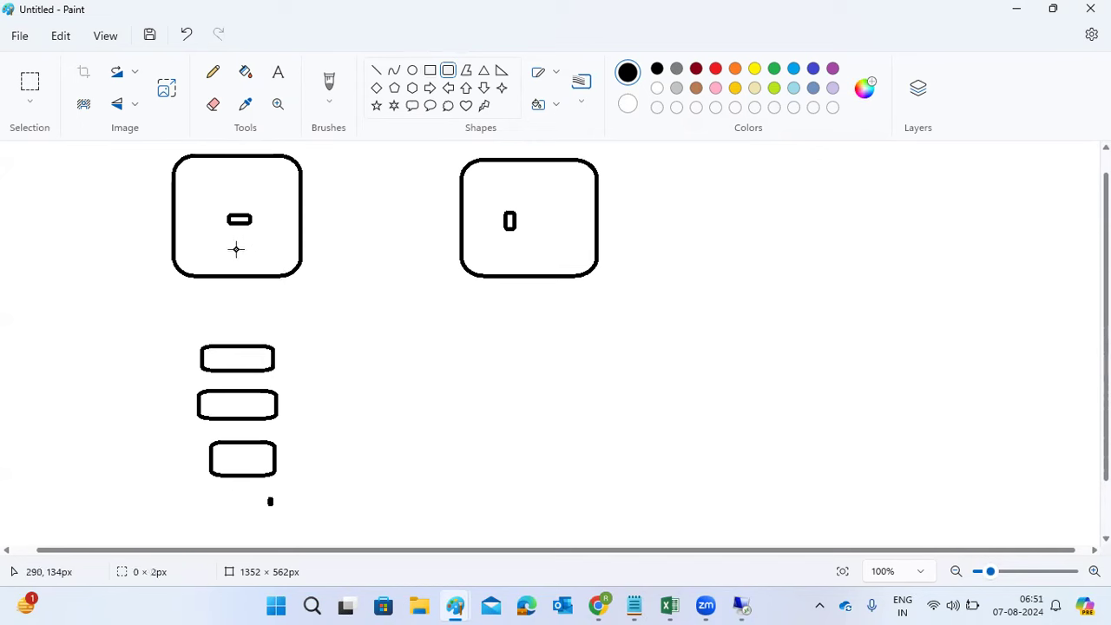
click(376, 69)
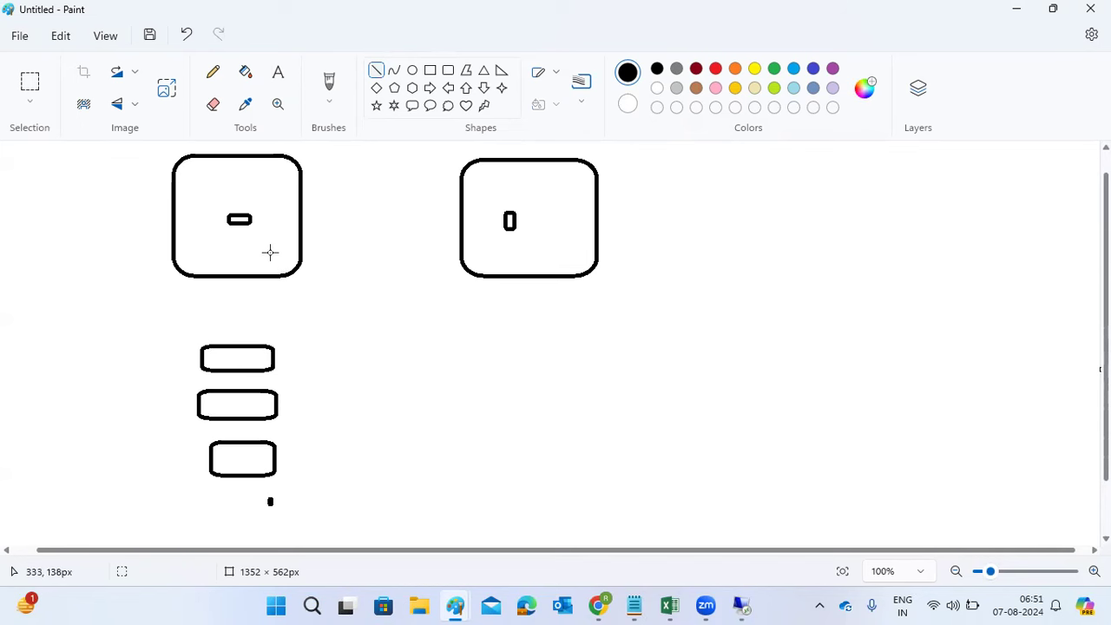
mouse_move(264, 216)
mouse_down()
mouse_move(411, 188)
mouse_move(506, 209)
mouse_up()
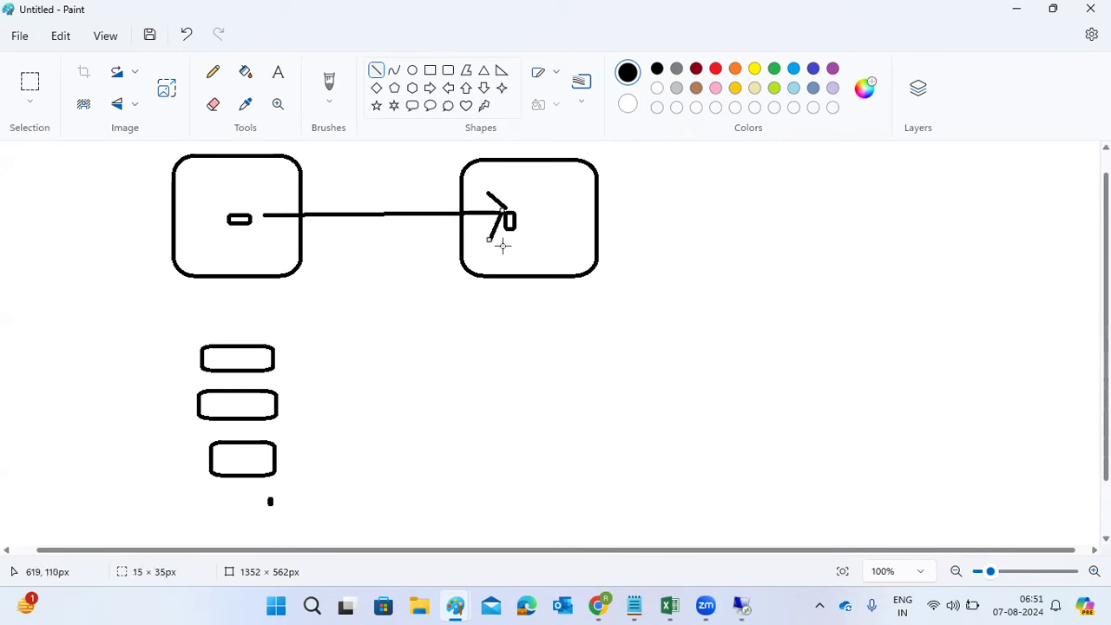
drag(505, 249, 271, 246)
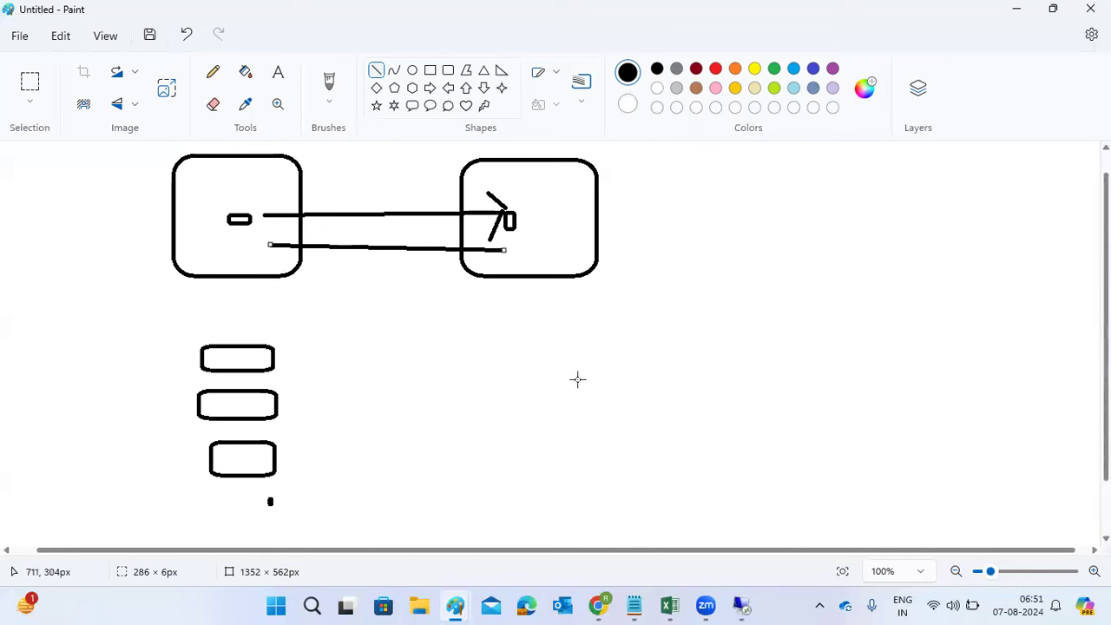
mouse_move(480, 353)
mouse_down()
mouse_move(624, 406)
mouse_move(641, 366)
mouse_up()
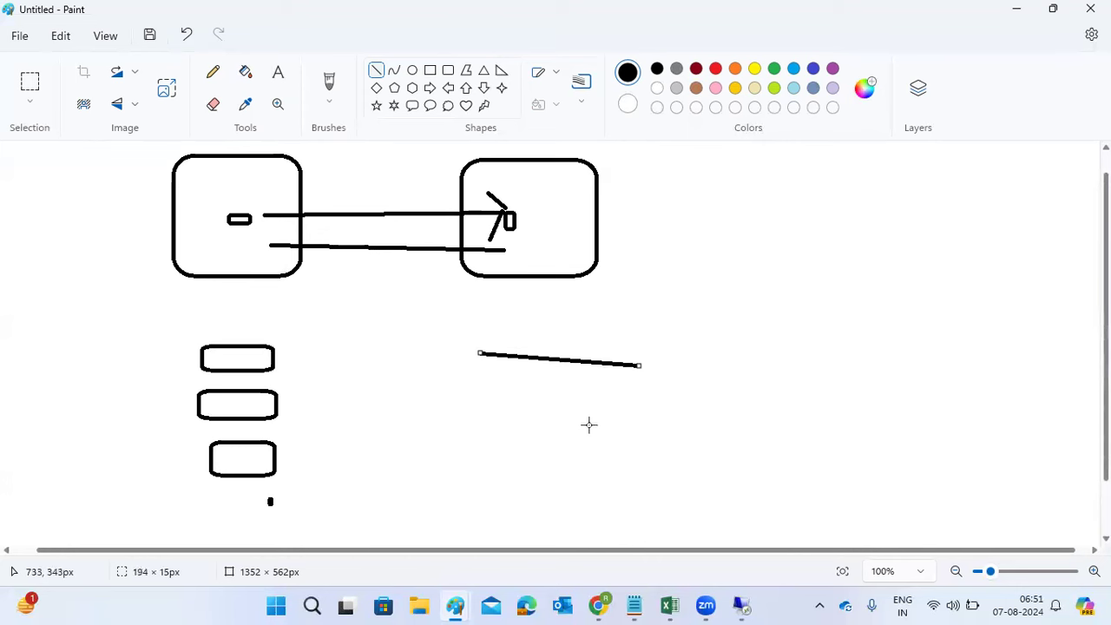
Step: Draw a rectangle below the right rounded box
click(430, 70)
drag(479, 354, 650, 438)
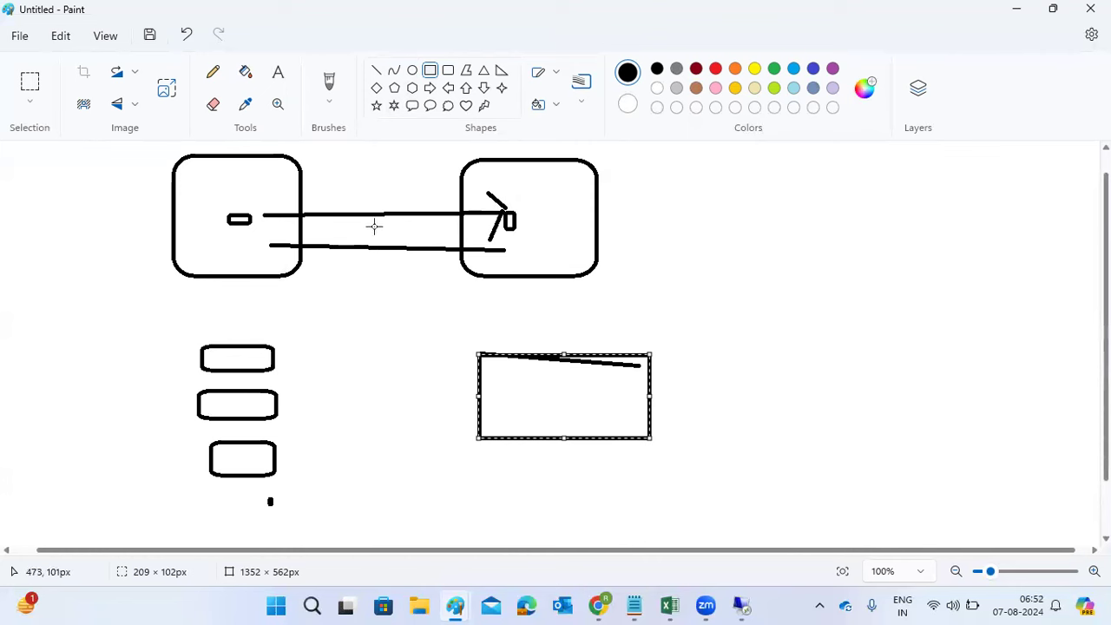
click(276, 240)
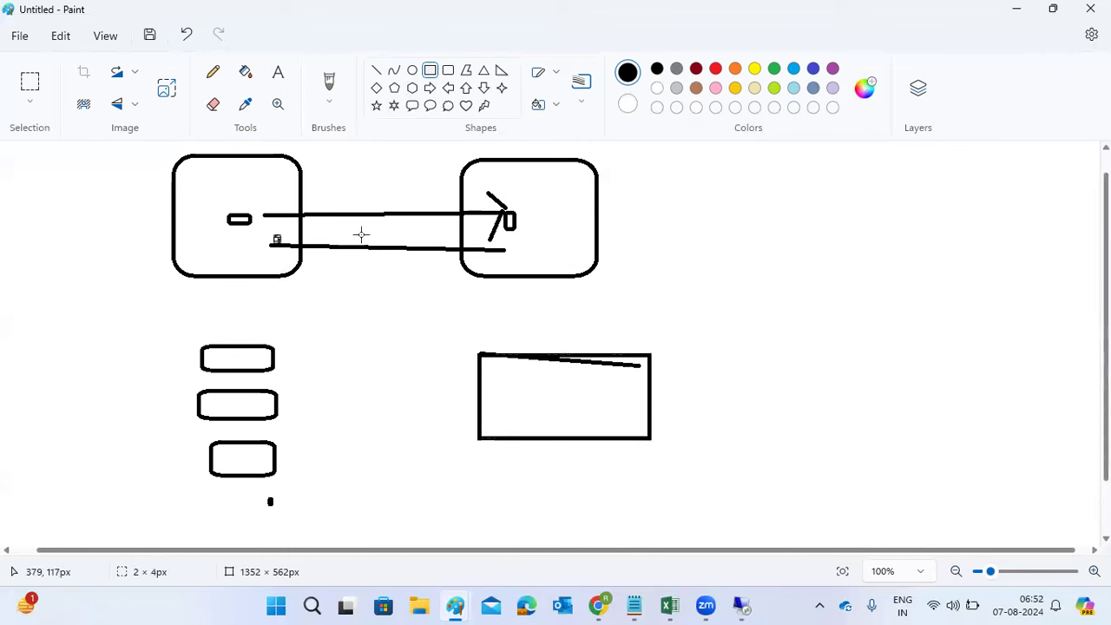
Step: Undo the arrow, return line, right box's inner shape and the lower rectangle
drag(514, 242, 521, 245)
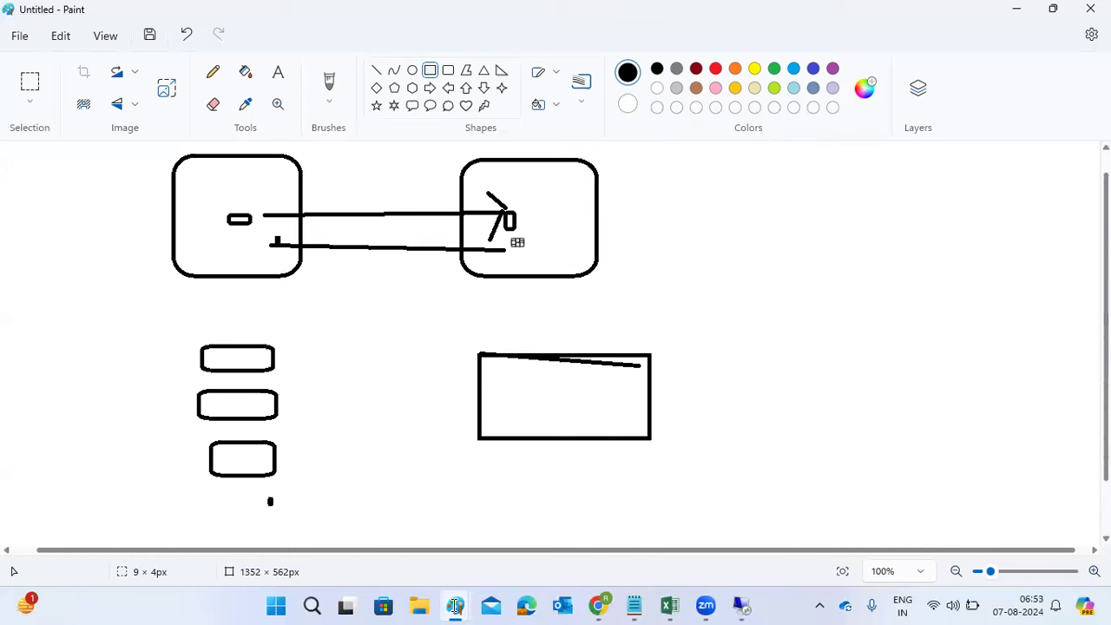
mouse_move(455, 605)
click(530, 526)
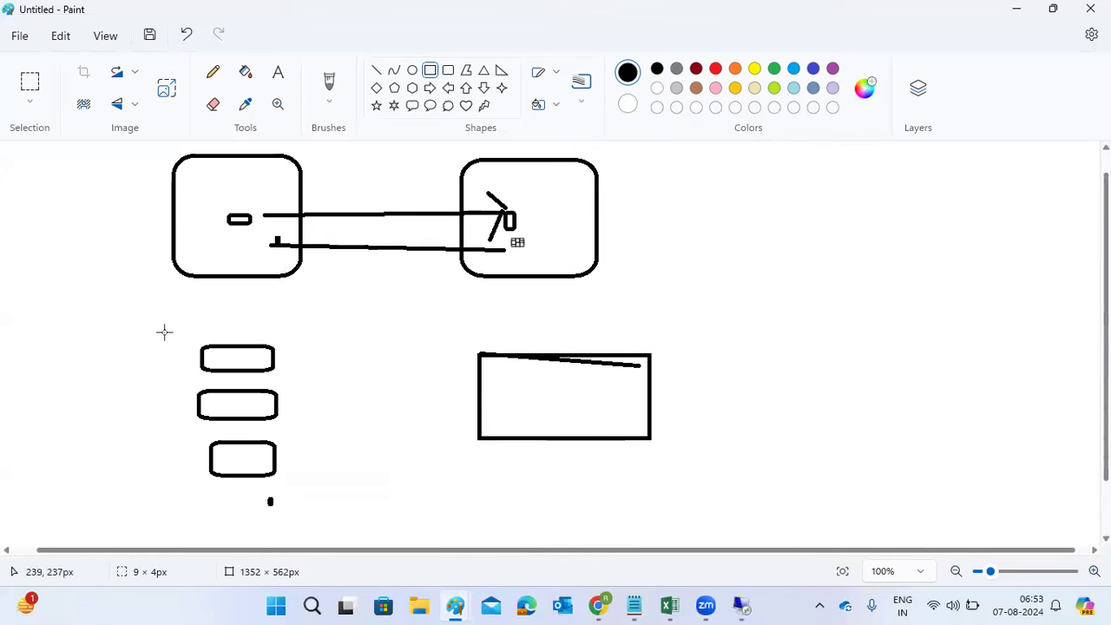
key(ctrl+z)
key(ctrl+z)
key(ctrl+z)
key(ctrl+z)
key(ctrl+z)
key(ctrl+z)
key(ctrl+z)
key(ctrl+z)
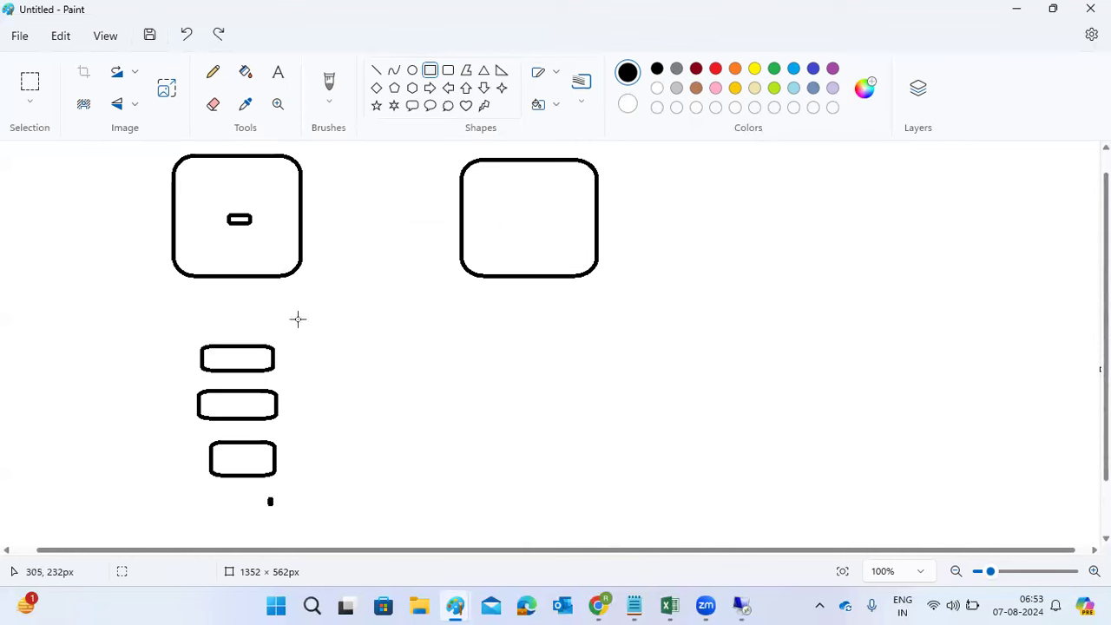
Step: Undo the remaining shapes to a blank canvas, then expand Standard System in the SWPM tree
key(ctrl+z)
key(ctrl+z)
key(ctrl+z)
key(ctrl+z)
key(ctrl+z)
key(ctrl+z)
key(ctrl+z)
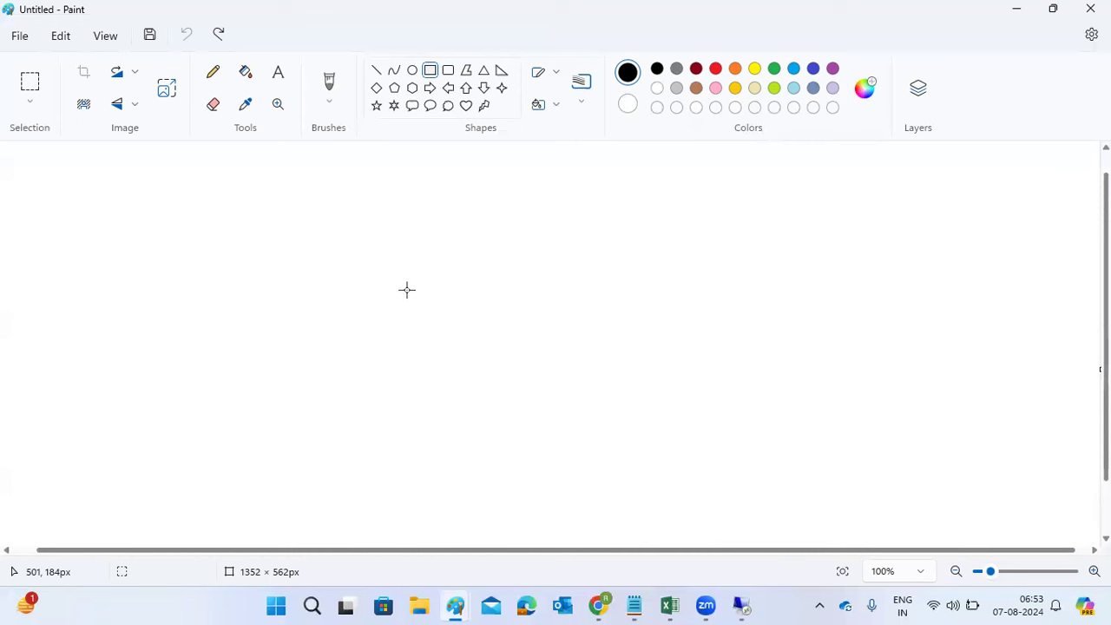
click(449, 73)
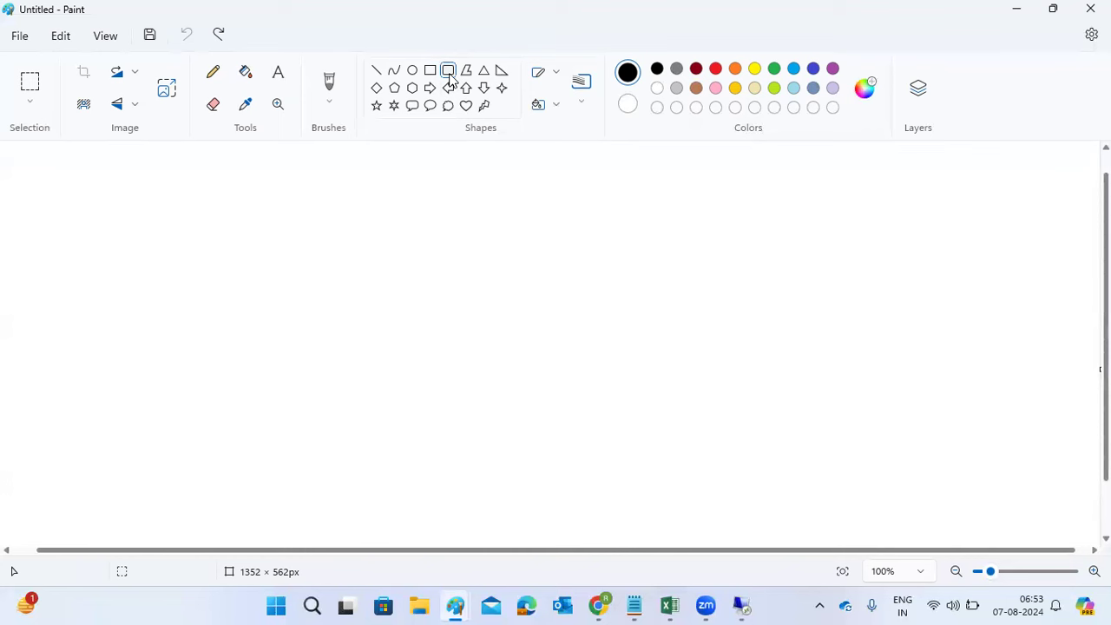
mouse_move(742, 606)
click(730, 556)
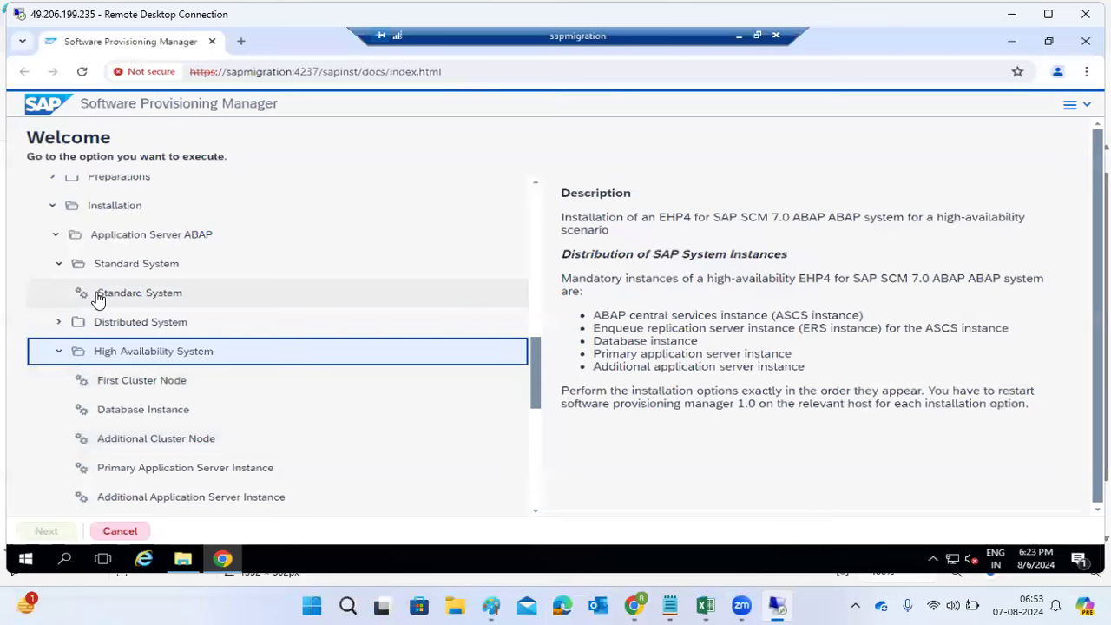
click(59, 266)
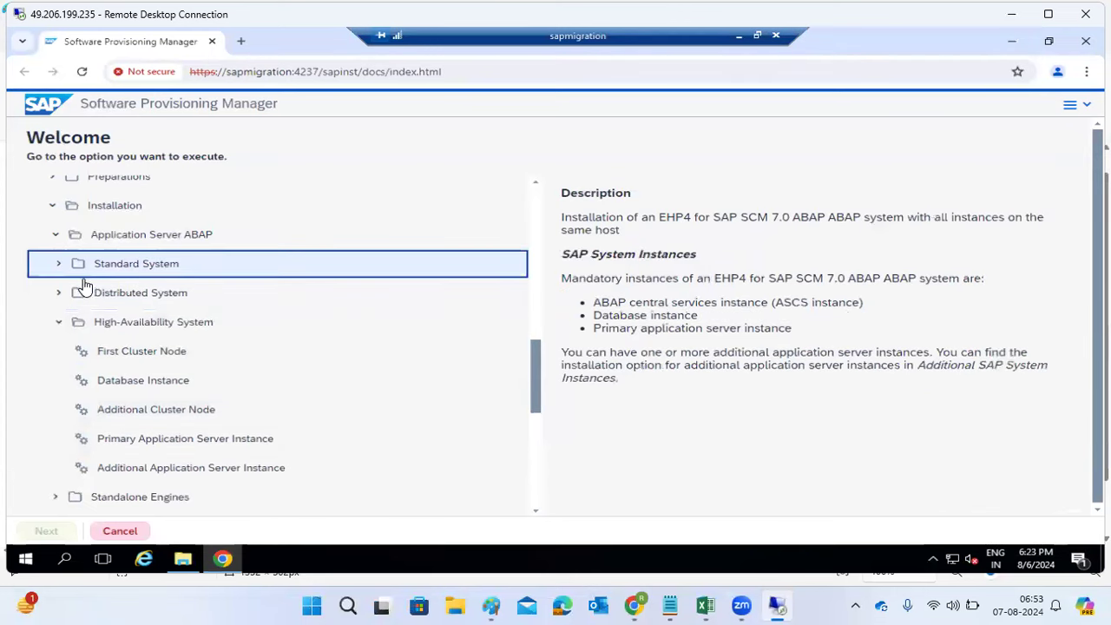
click(59, 264)
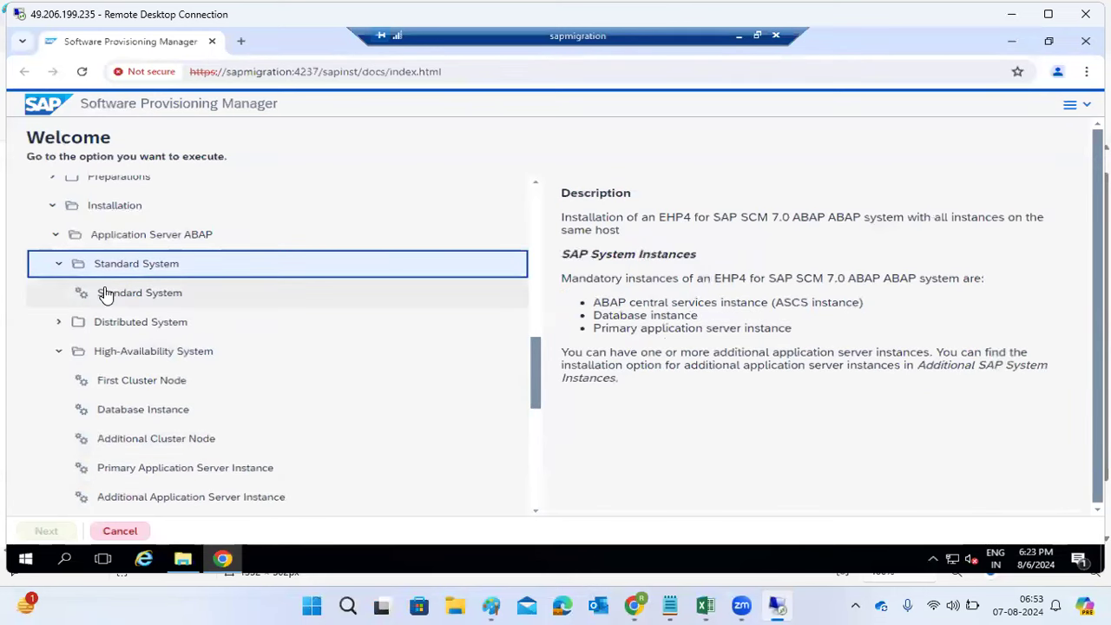
Step: Close the SWPM Chrome window, check the remote server's processes in Task Manager, then close it
click(211, 42)
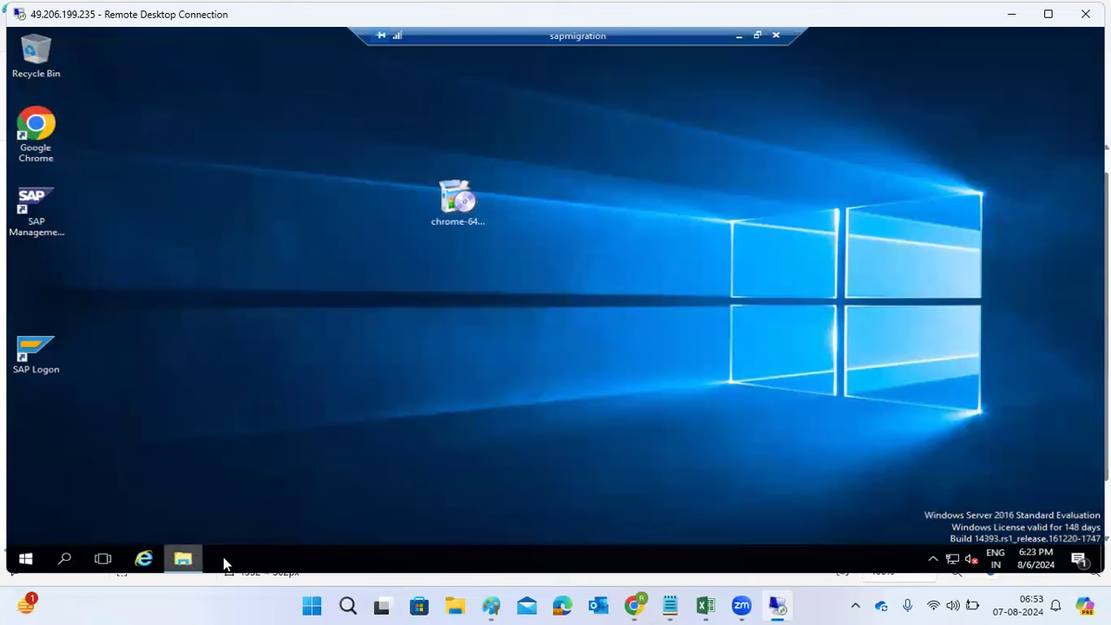
right_click(224, 557)
click(250, 494)
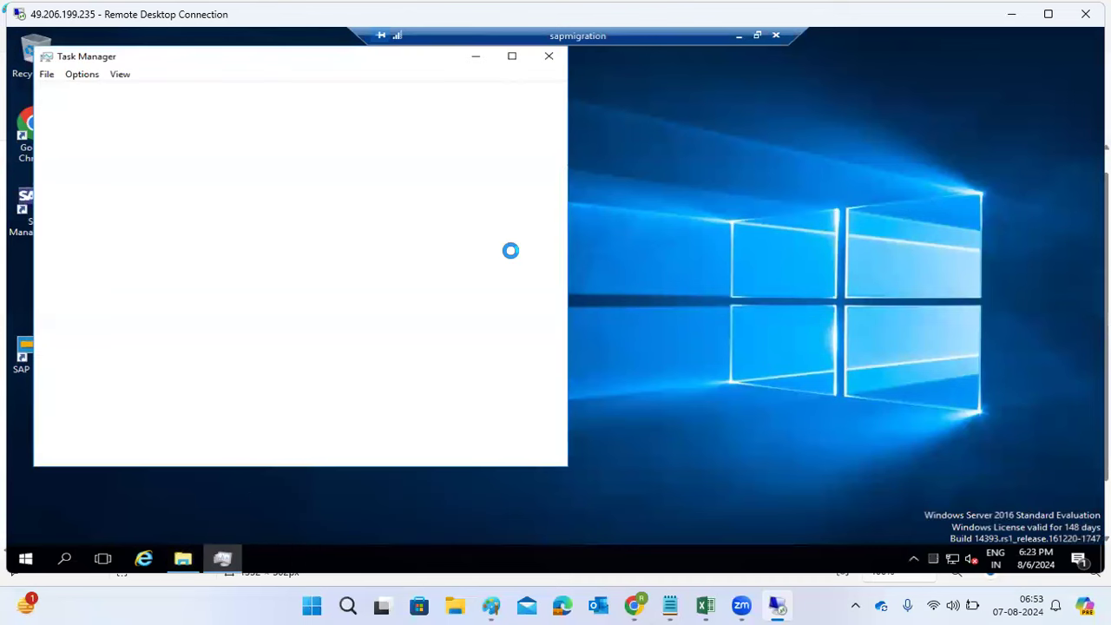
click(1010, 15)
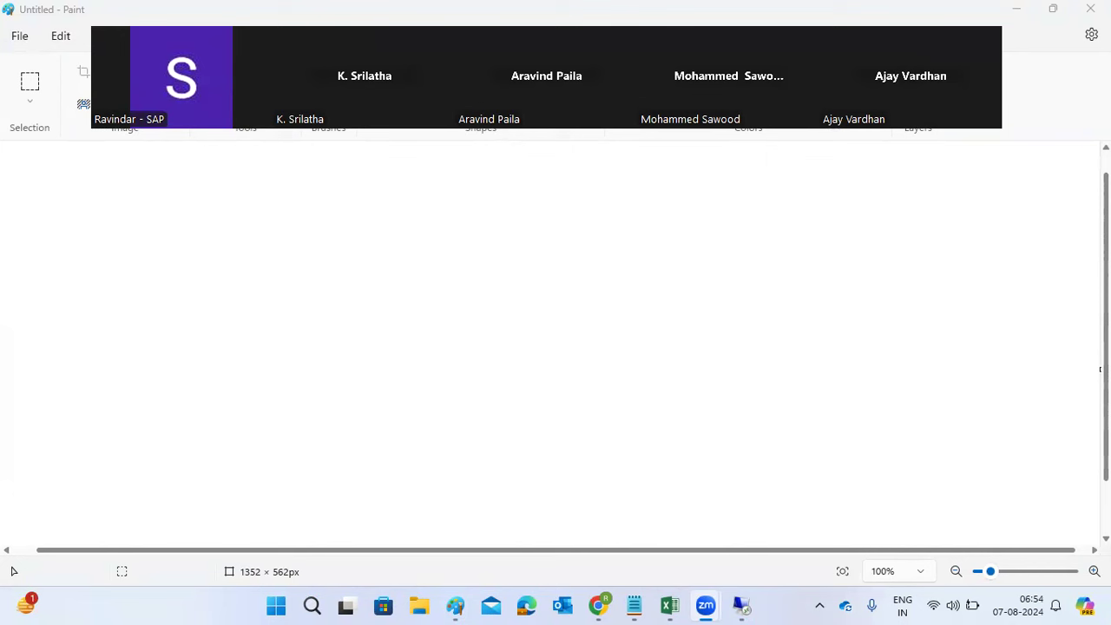
click(741, 605)
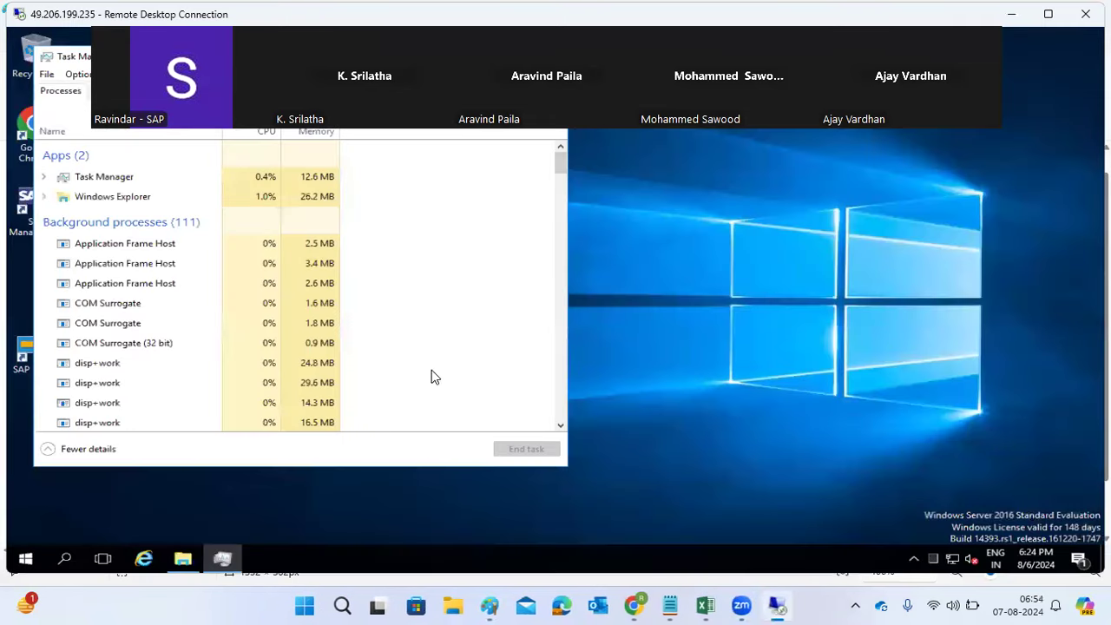
key(alt+F4)
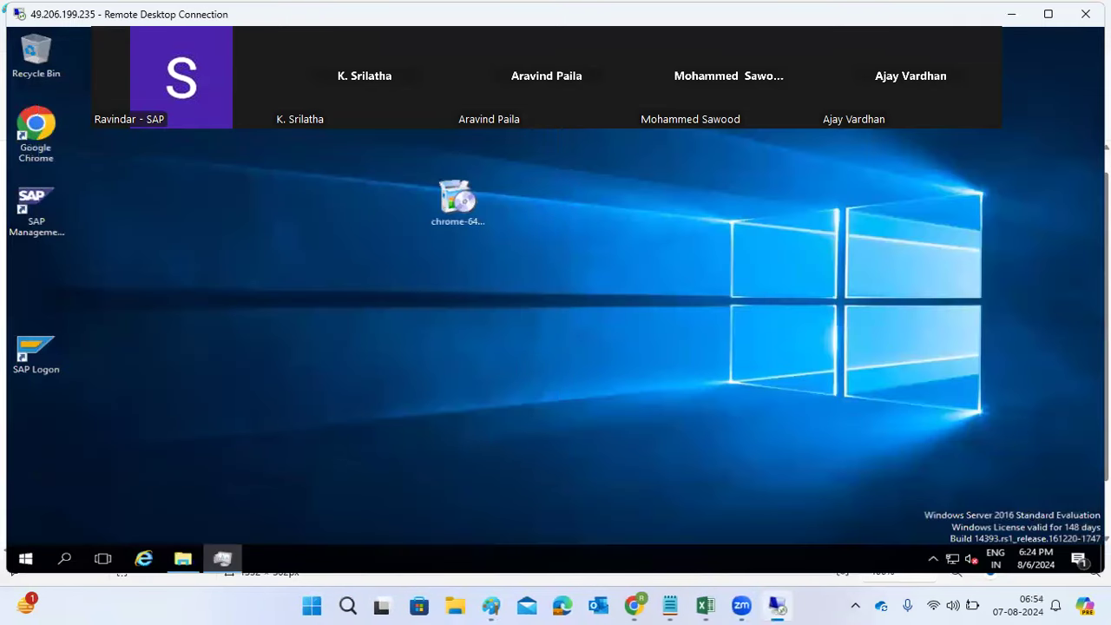
Step: In the exported SWPM folder, select SWPM10SP41_0-20009707.SAR and SAPCAR, then go up to SAPSOFTWARES
click(180, 558)
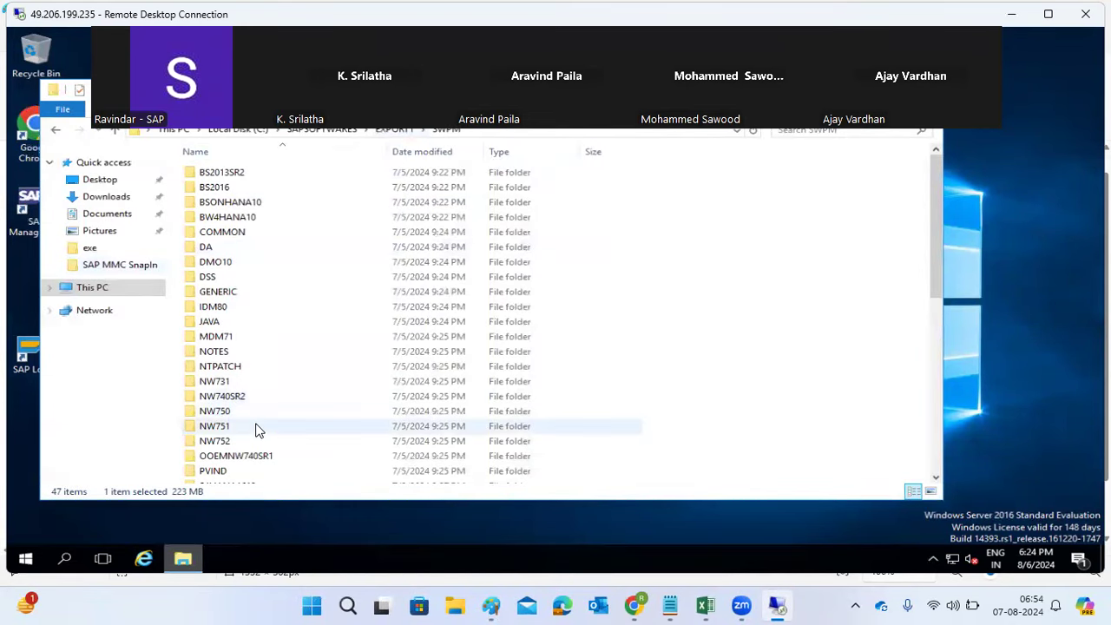
scroll(257, 427, down, 9)
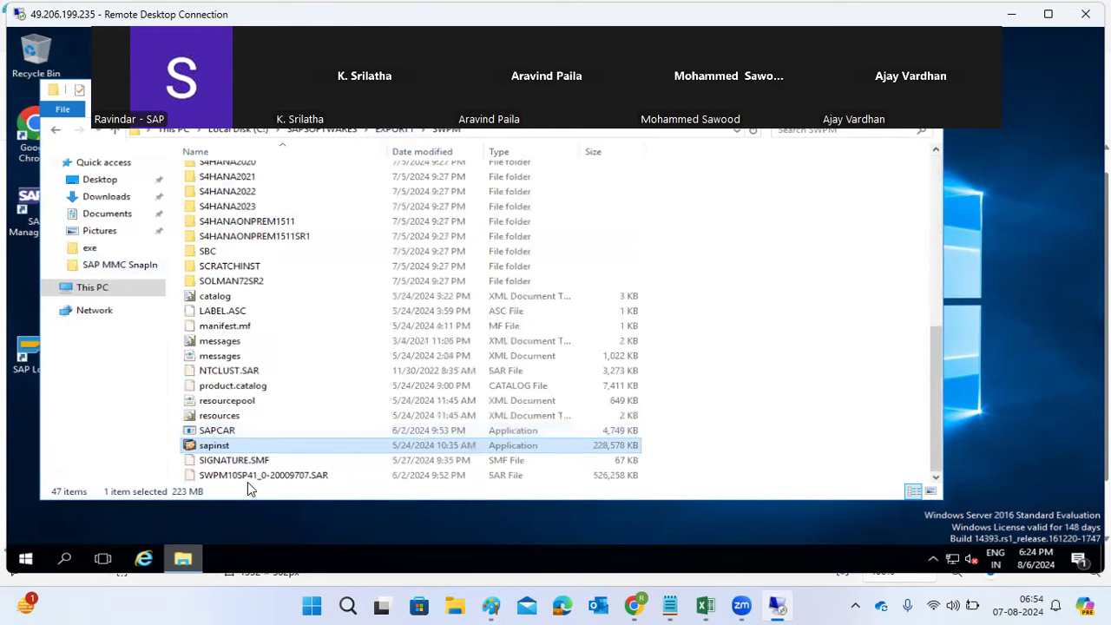
click(244, 483)
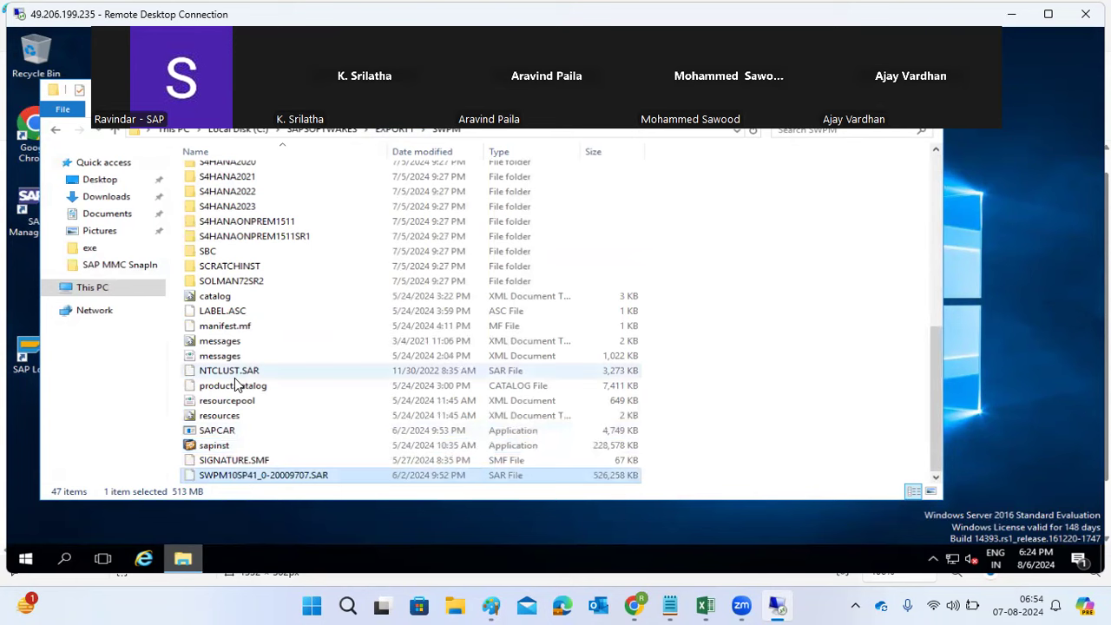
ctrl+click(233, 438)
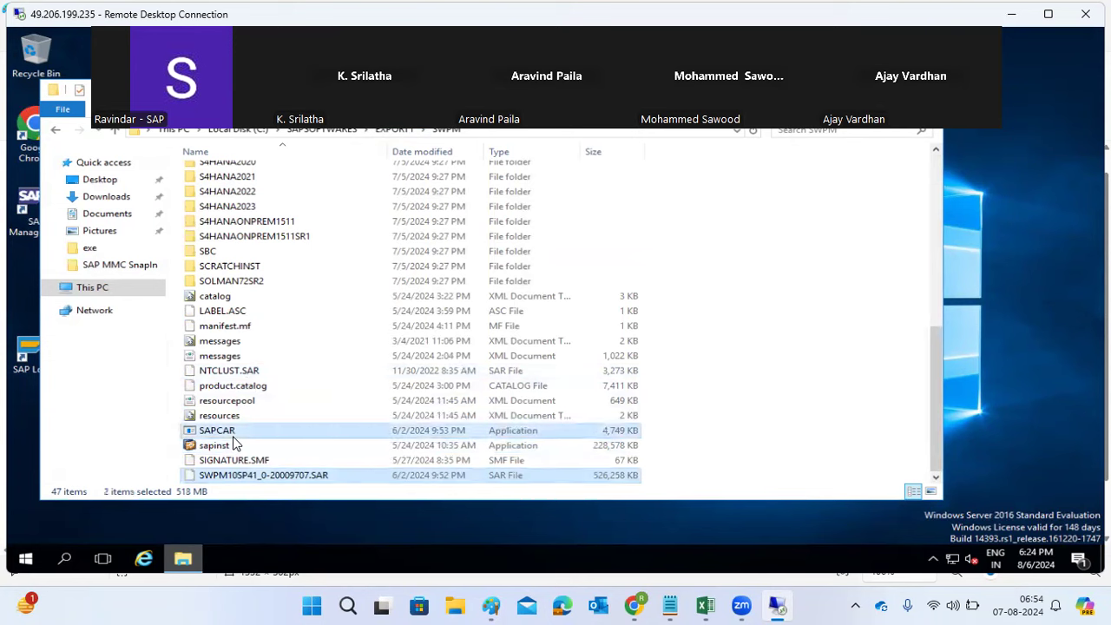
click(319, 130)
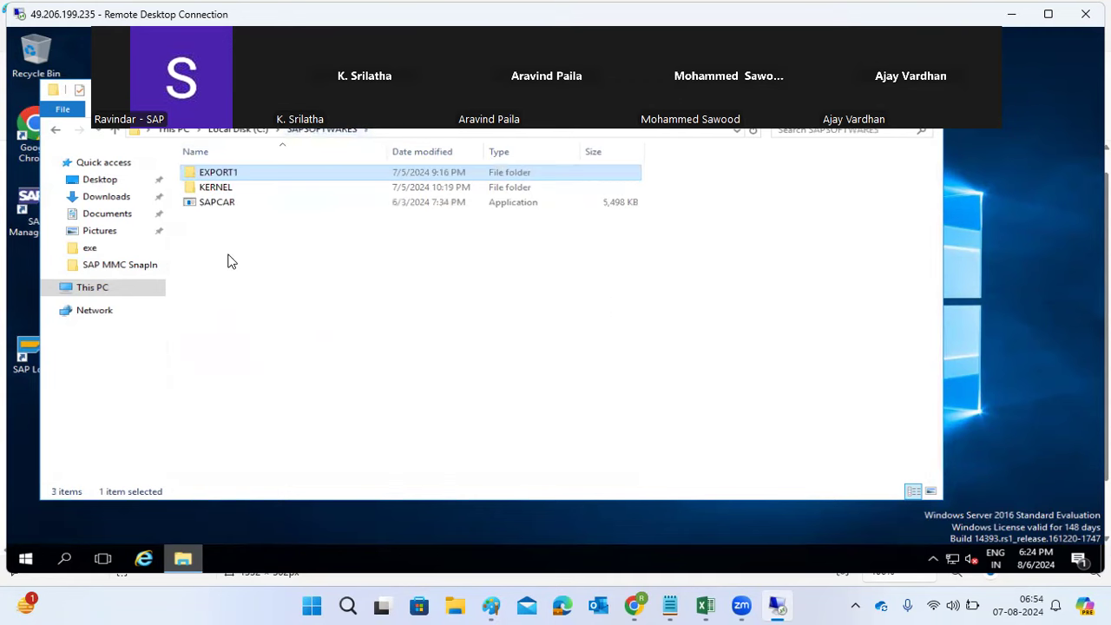
Step: Create a new folder named SWPM inside SAPSOFTWARES
right_click(228, 255)
mouse_move(385, 416)
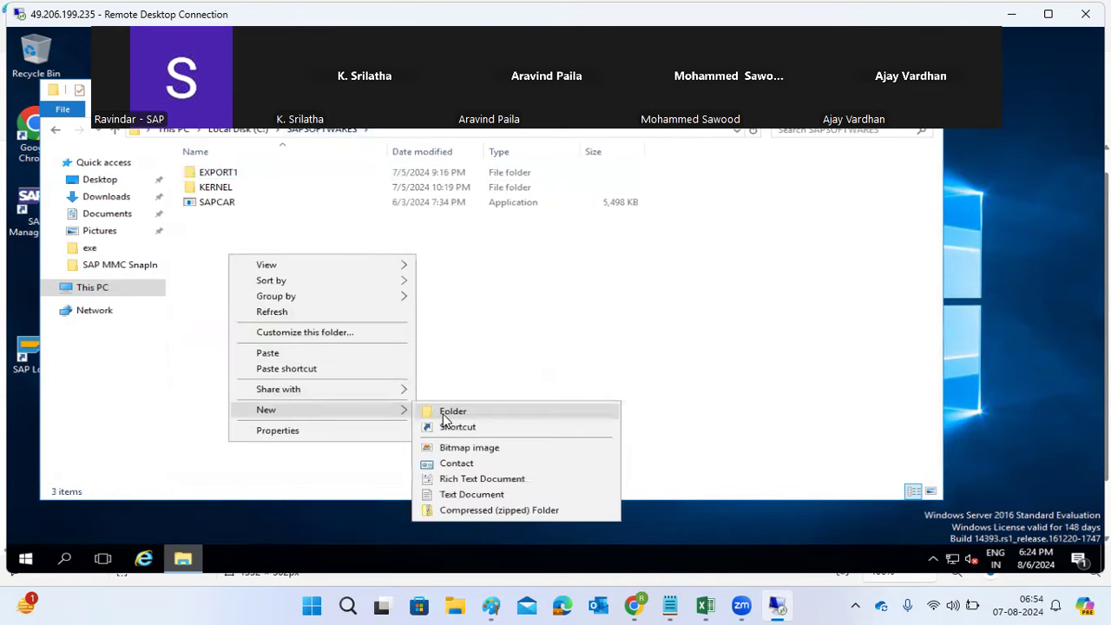
click(444, 414)
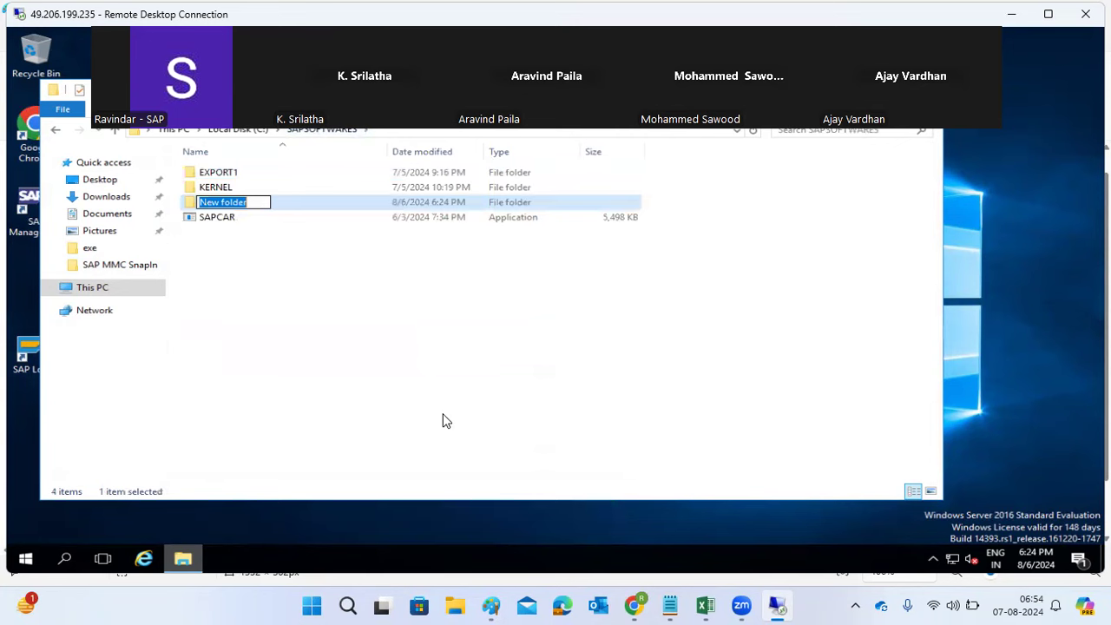
text(SWPM)
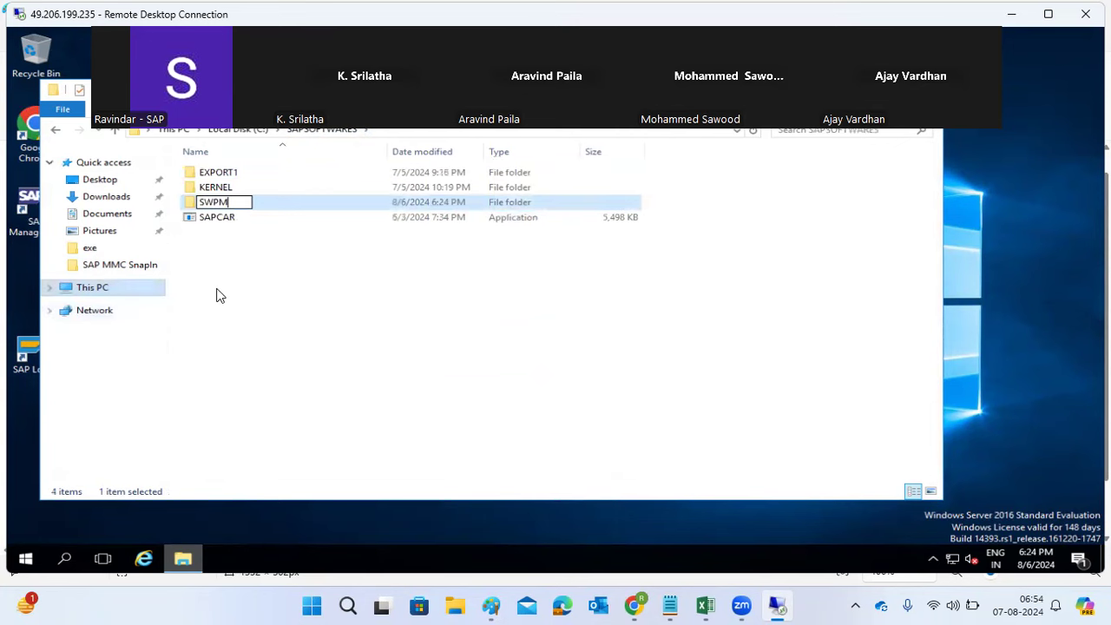
click(225, 228)
Step: Paste SAPCAR and SWPM10SP41_0-20009707.SAR into the new SWPM folder and wait for the copy
click(230, 203)
double_click(230, 203)
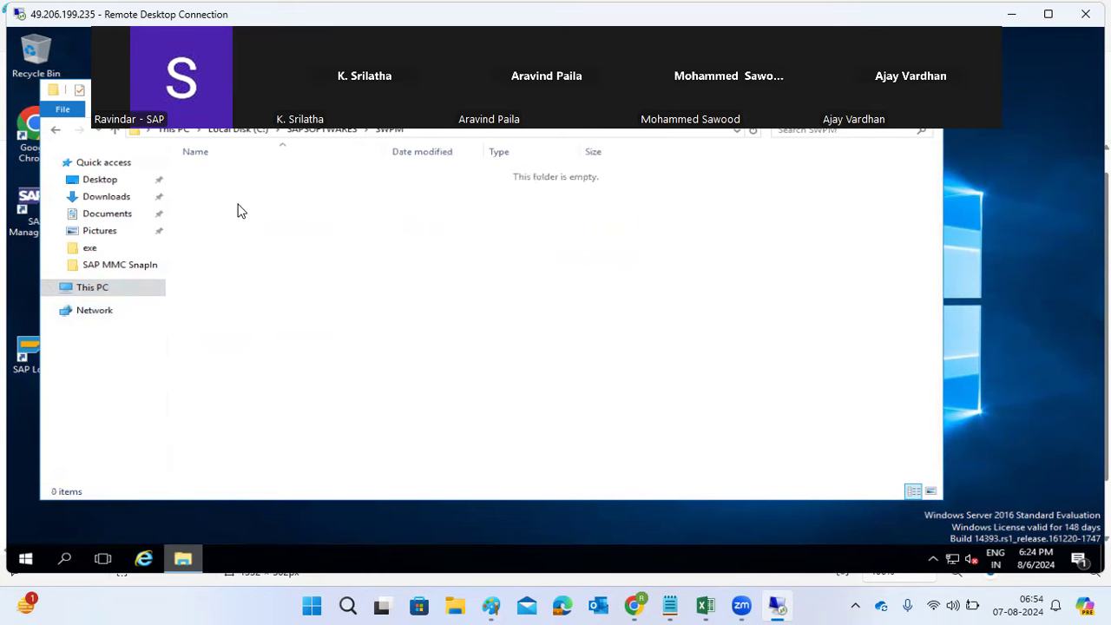
key(ctrl+v)
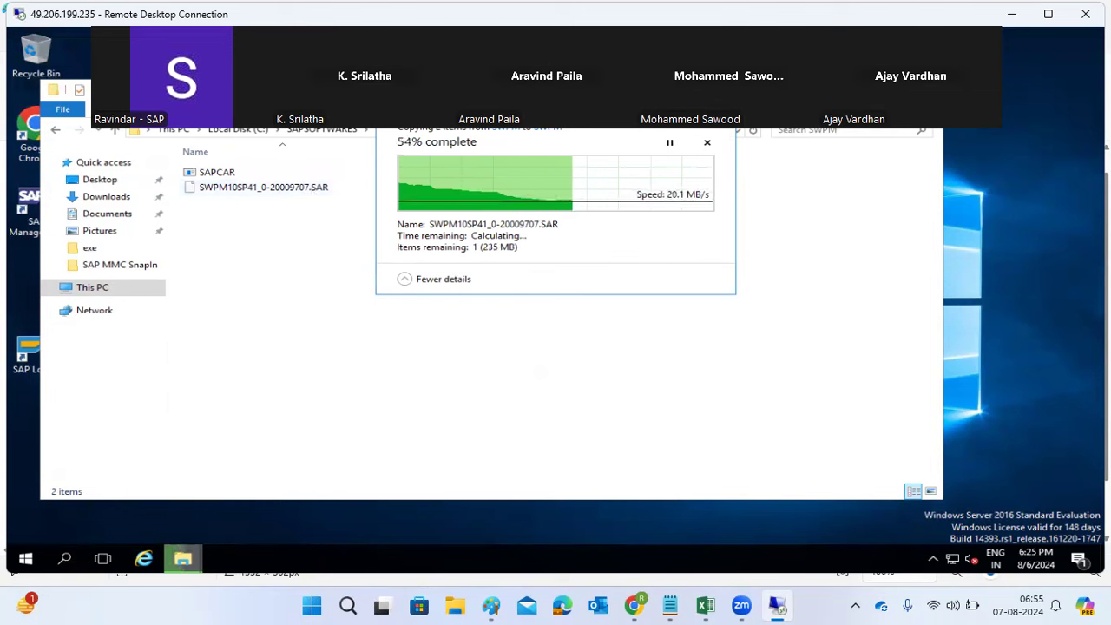
click(1011, 14)
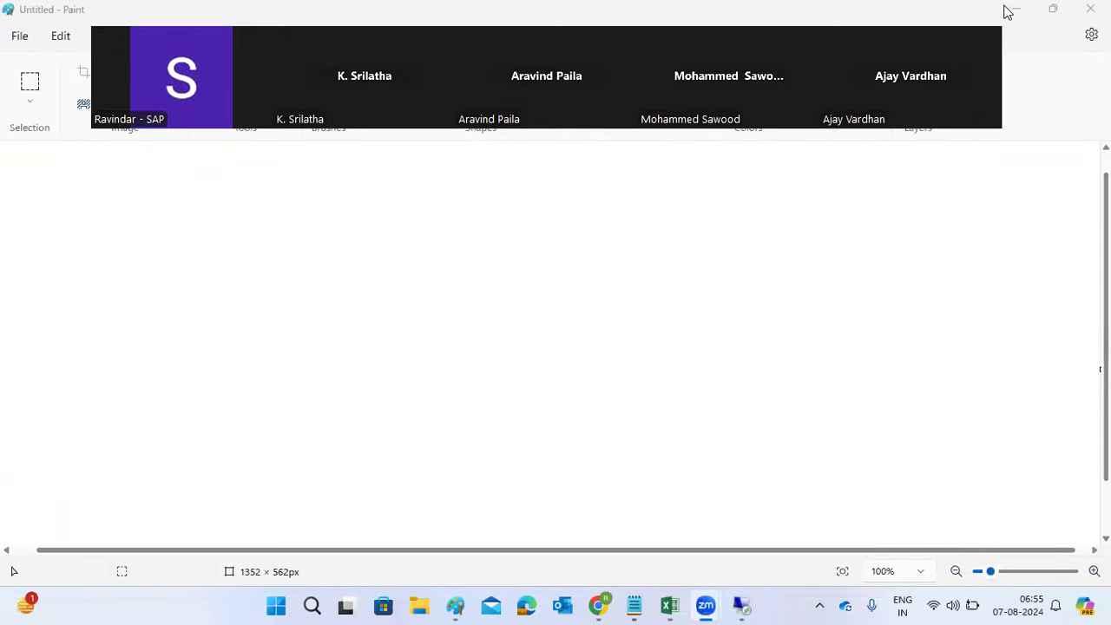
click(741, 605)
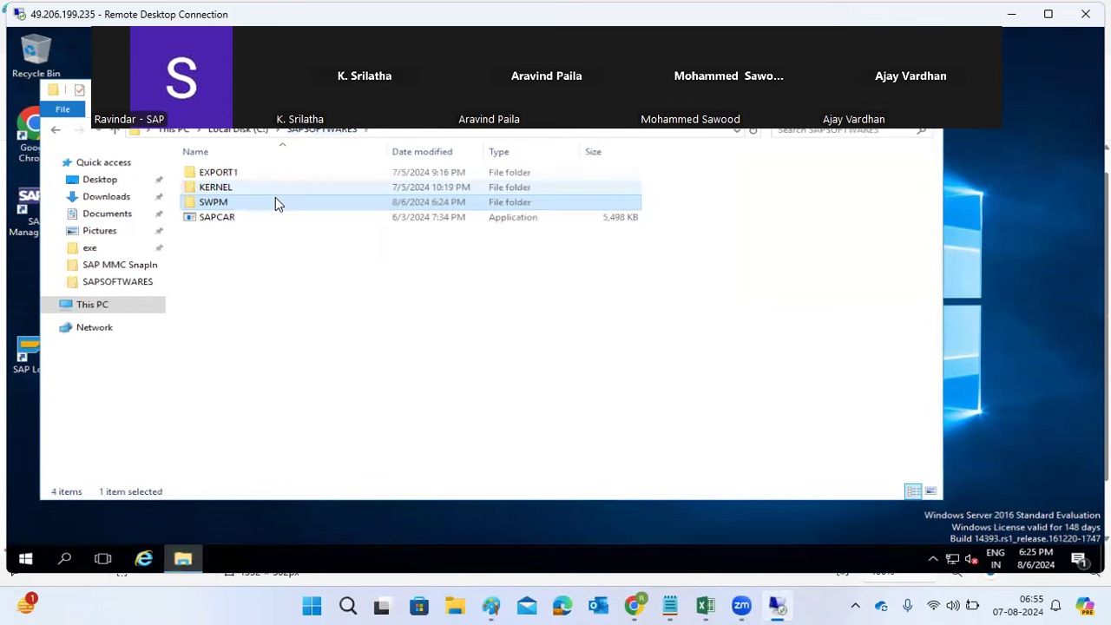
Step: Browse the contents of EXPORT1\SWPM, then return to SAPSOFTWARES
double_click(223, 178)
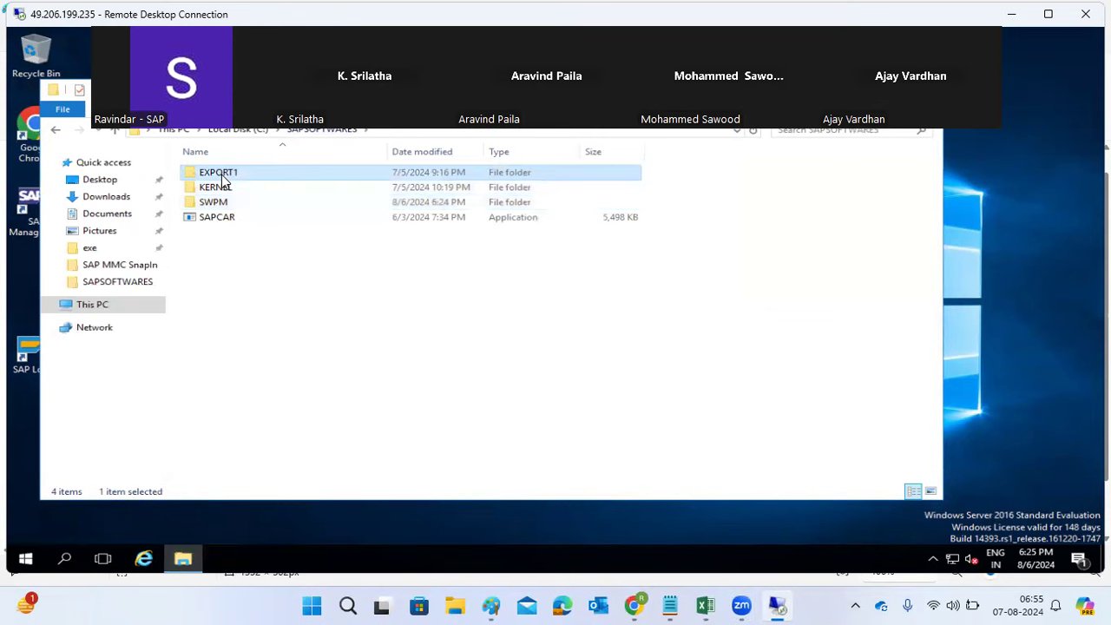
double_click(221, 185)
scroll(231, 261, down, 9)
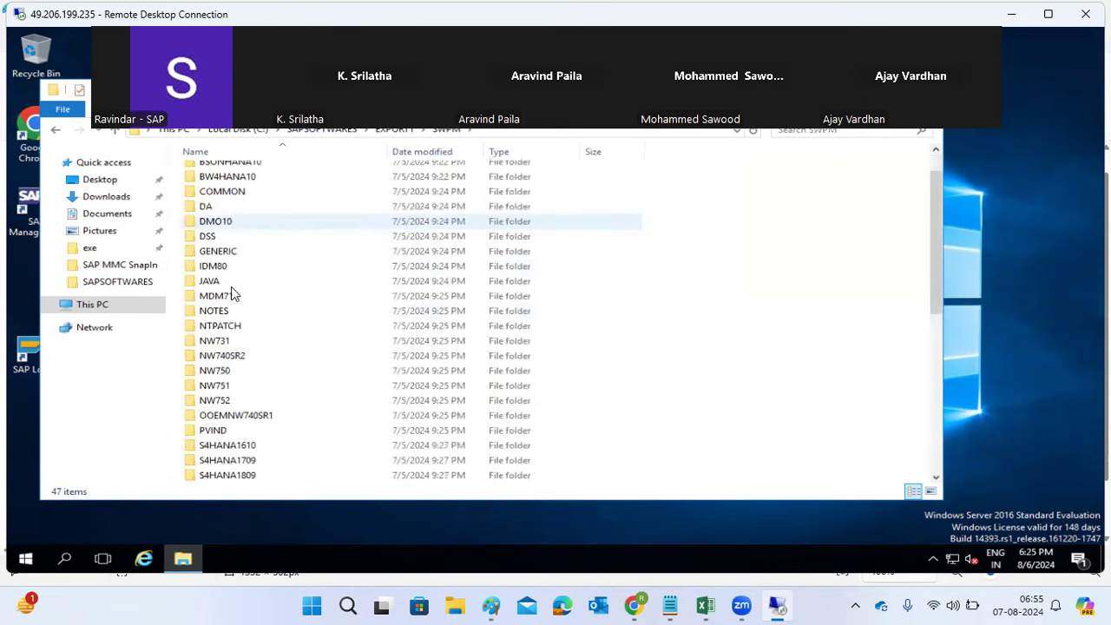
scroll(250, 292, up, 6)
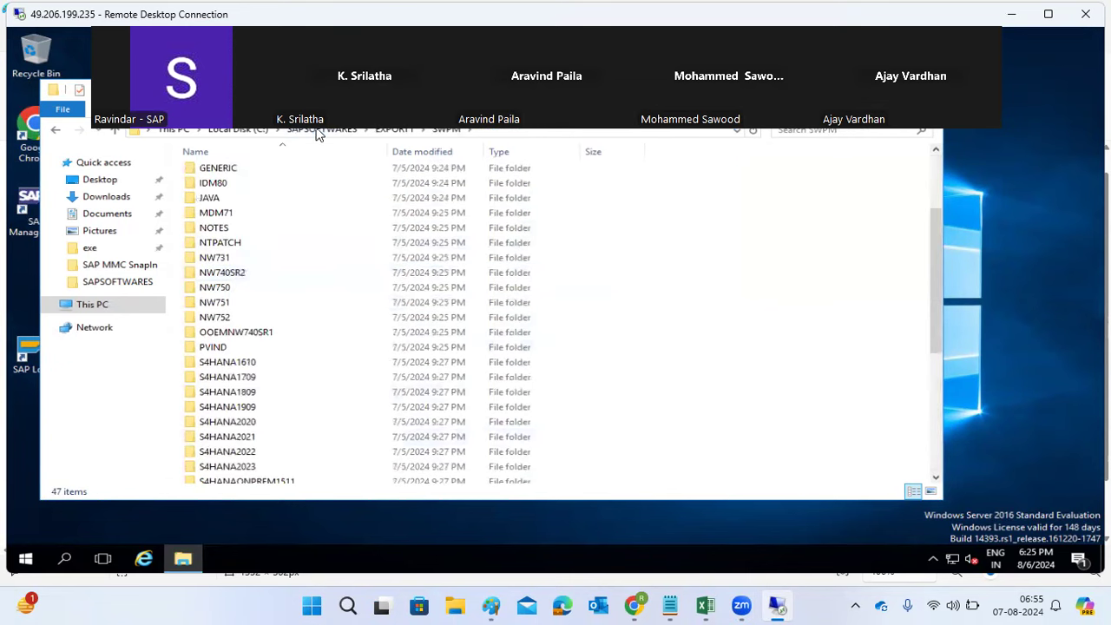
click(321, 131)
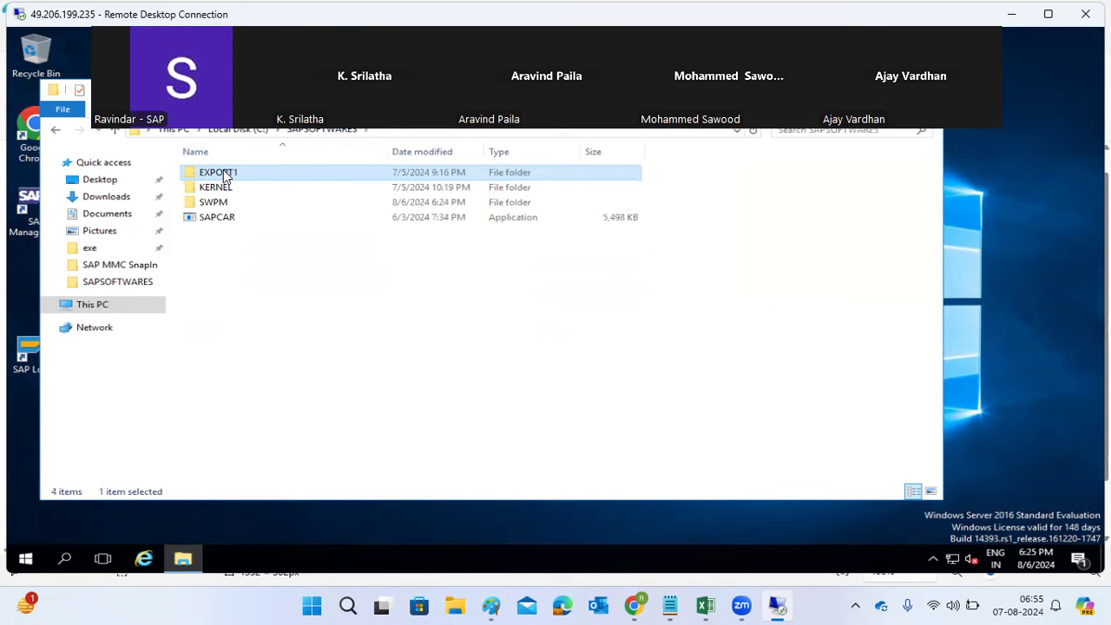
Step: Try to permanently delete EXPORT1, cancelling after the folder-in-use error
key(shift+Delete)
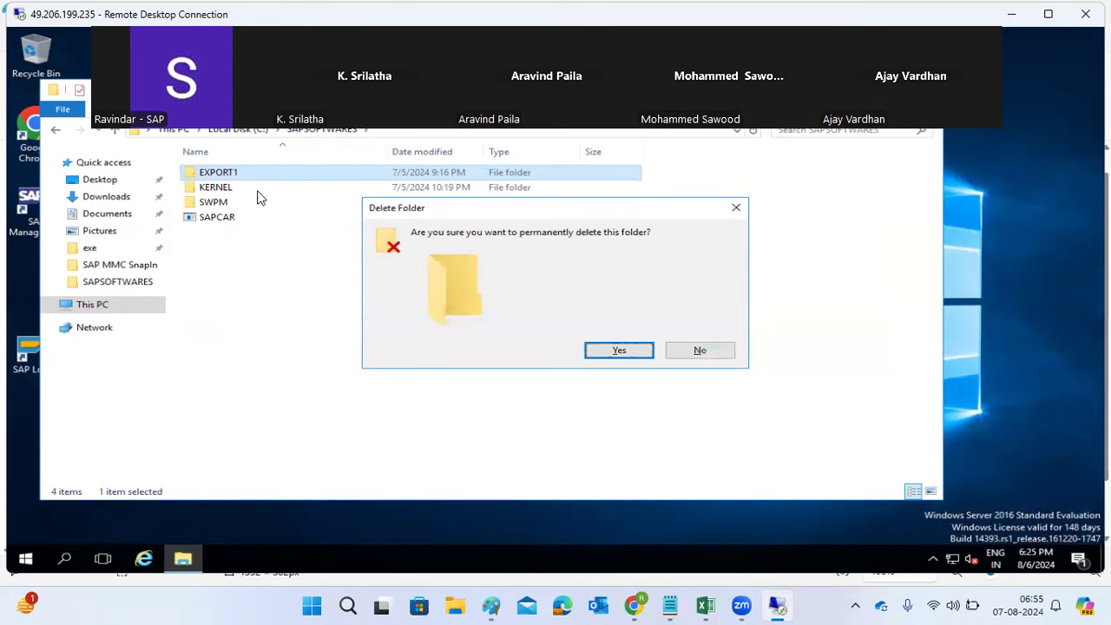
click(612, 352)
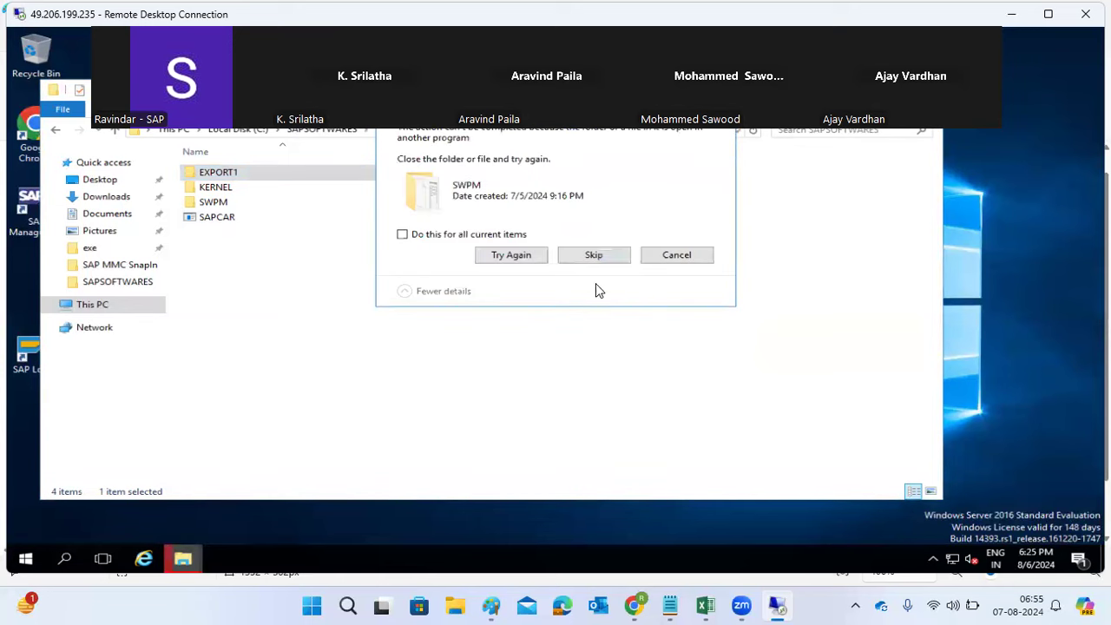
click(675, 261)
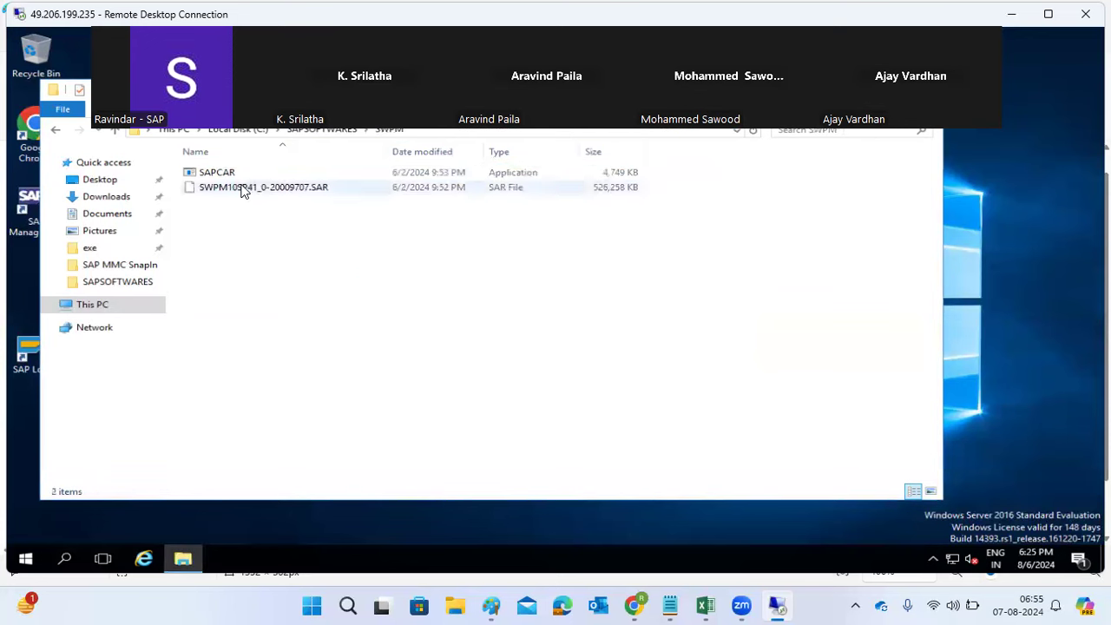
click(451, 130)
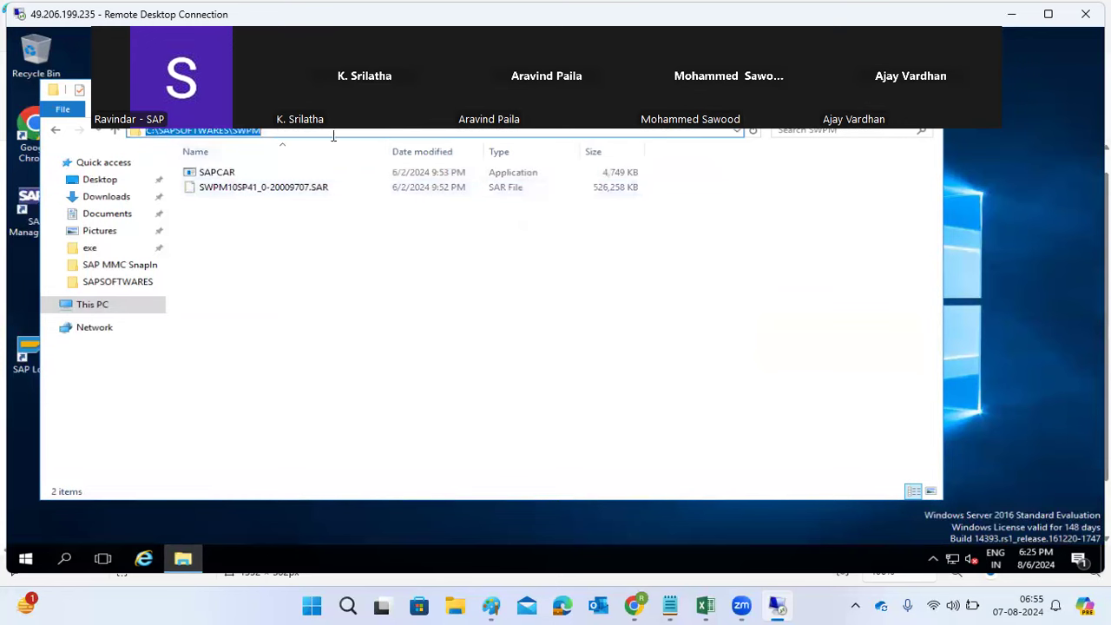
Step: From a Command Prompt opened in SWPM, run SAPCAR -xvf SWPM*.SAR to extract the archive
text(cmd)
key(Return)
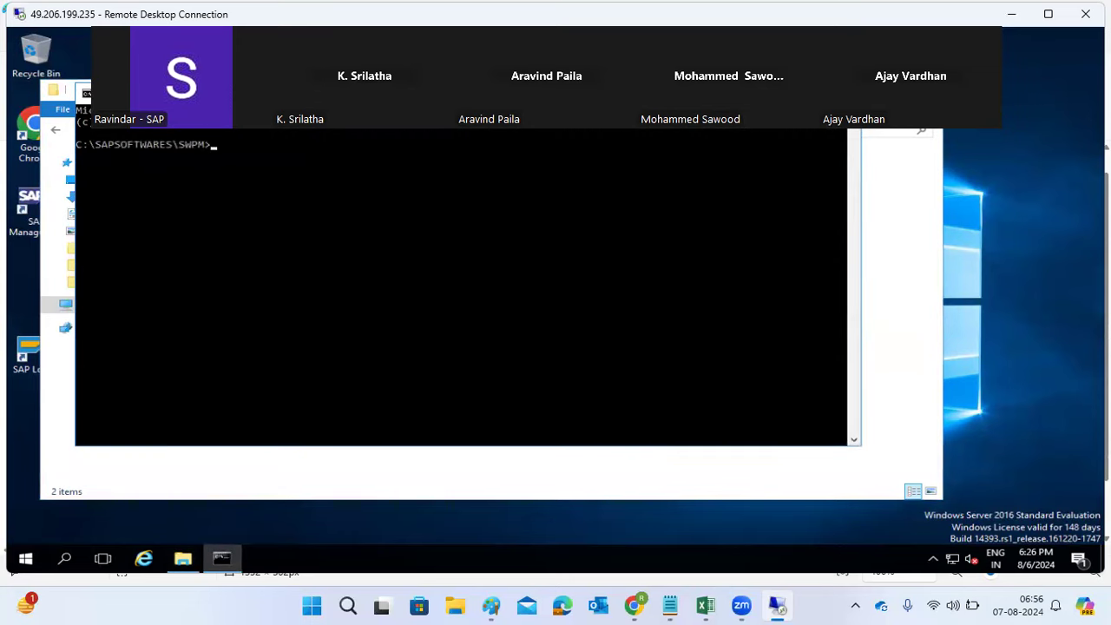
click(308, 296)
text(SAPCAR -xvf)
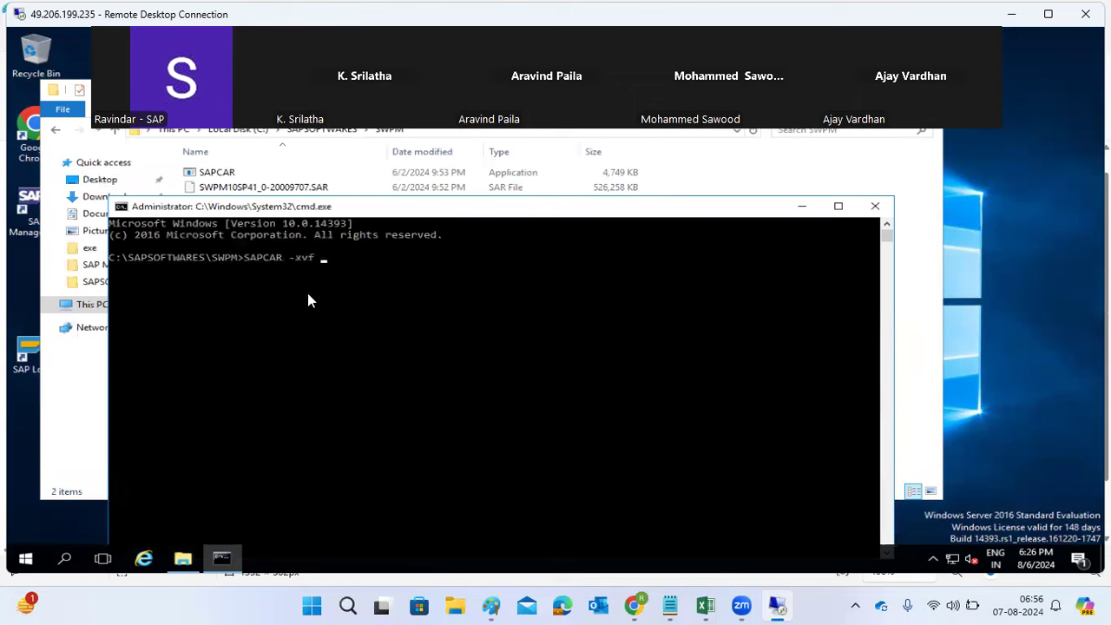
text( SWPM*.SAR)
key(Return)
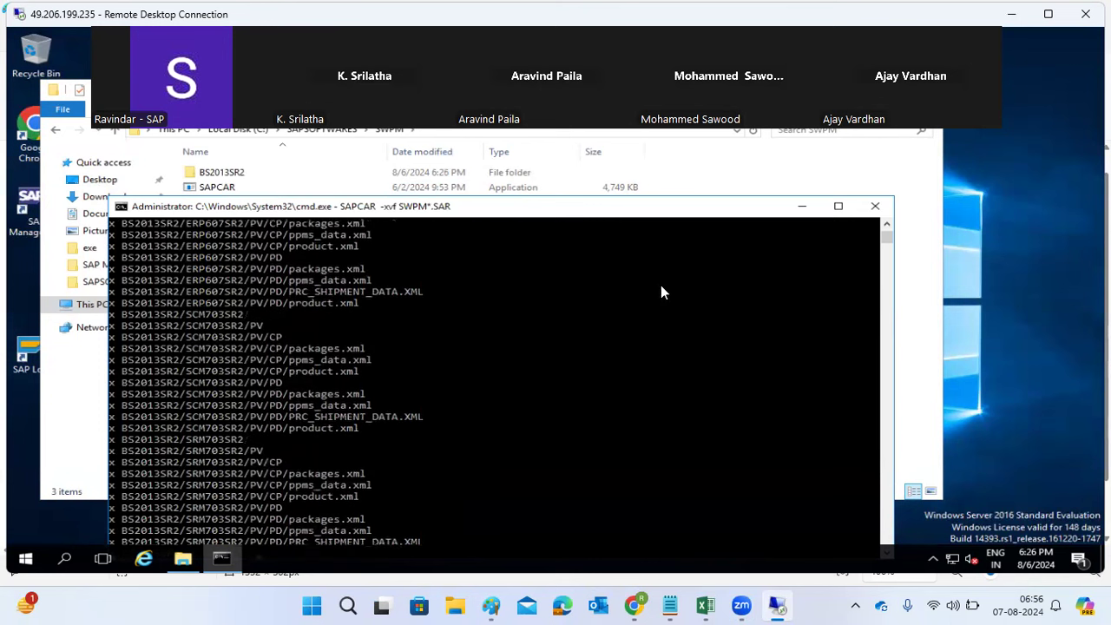
click(800, 207)
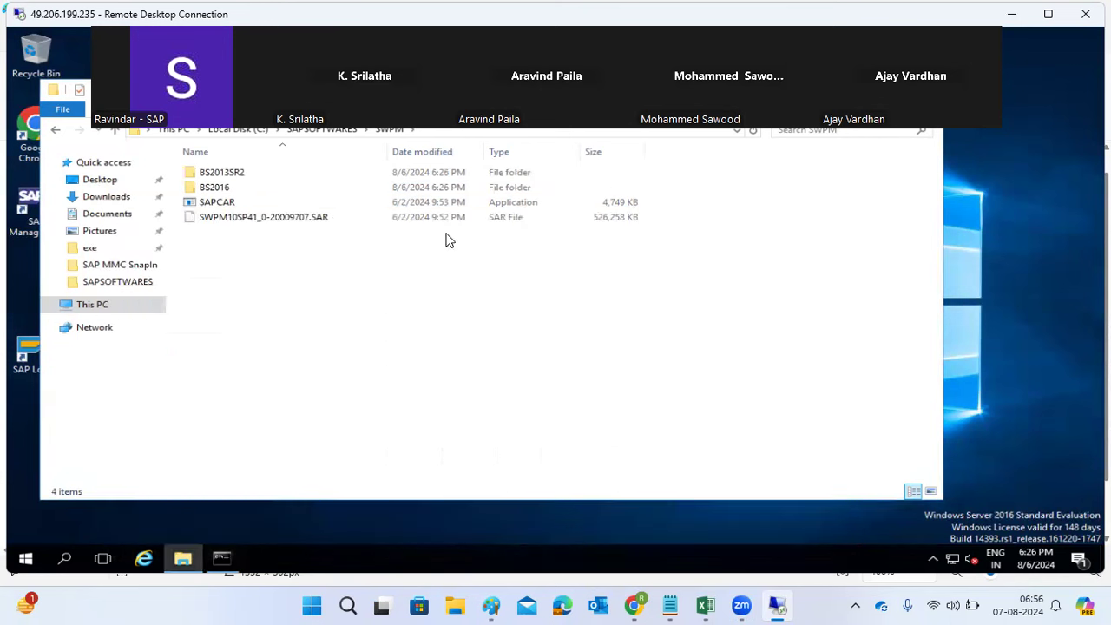
click(311, 131)
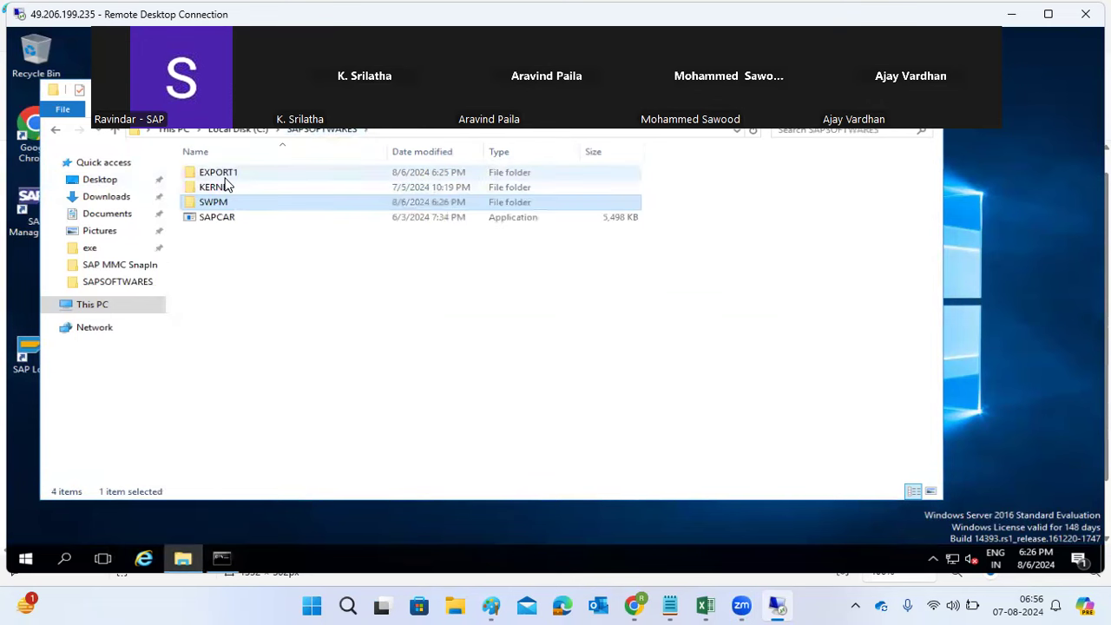
Step: Look through EXPORT1\SWPM for comparison, then return to SAPSOFTWARES
double_click(219, 173)
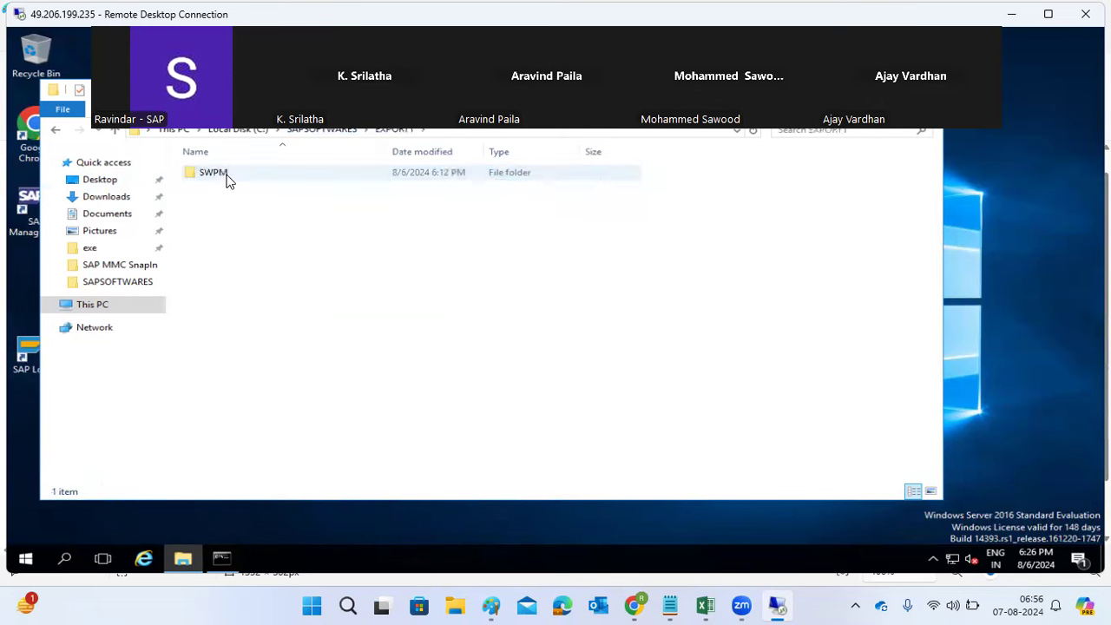
double_click(228, 177)
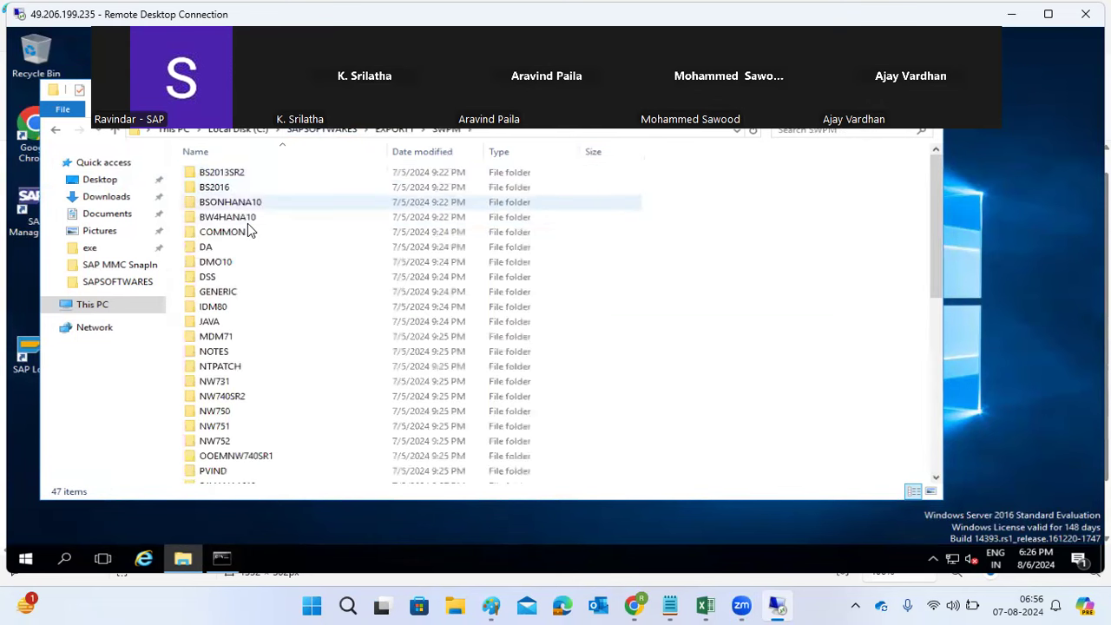
scroll(234, 348, down, 9)
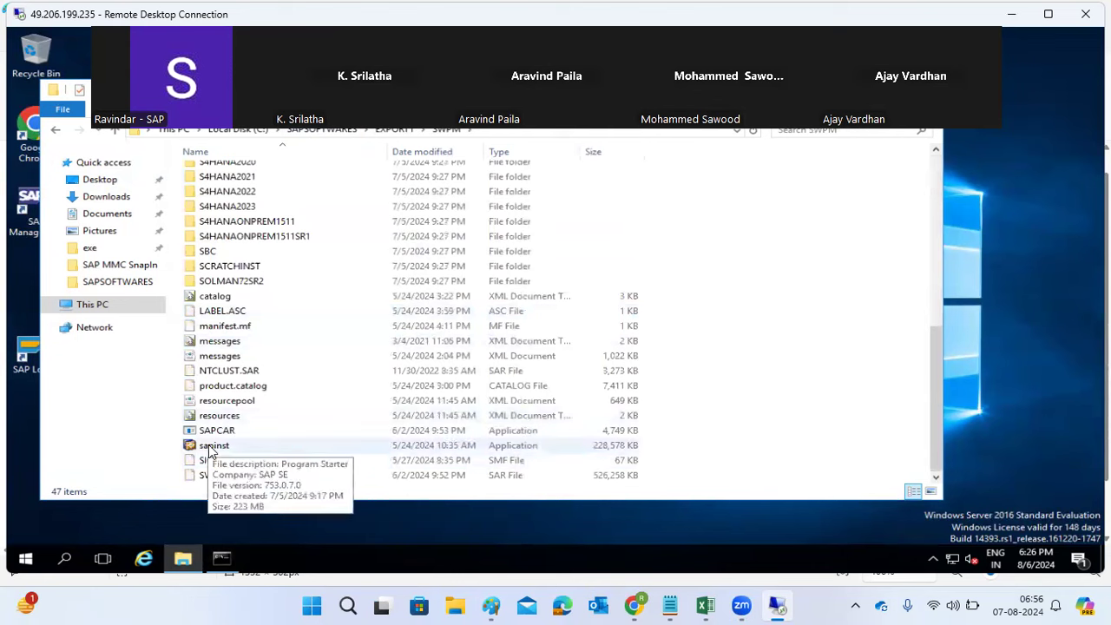
click(346, 132)
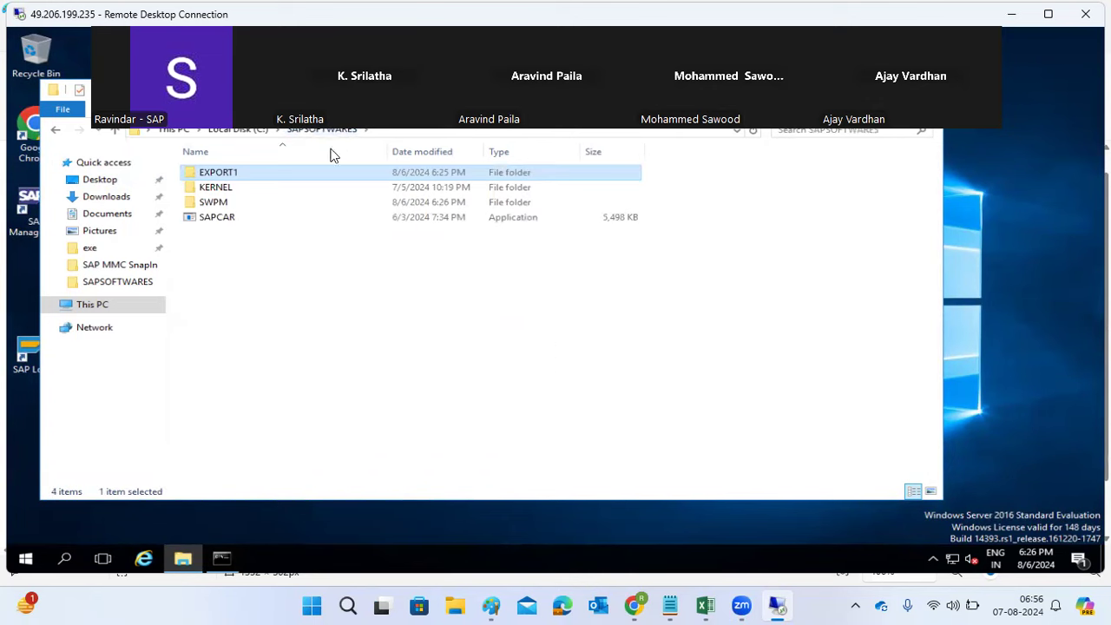
Step: Check the new extracted folders in SAPSOFTWARES\SWPM against the running SAPCAR output
double_click(222, 207)
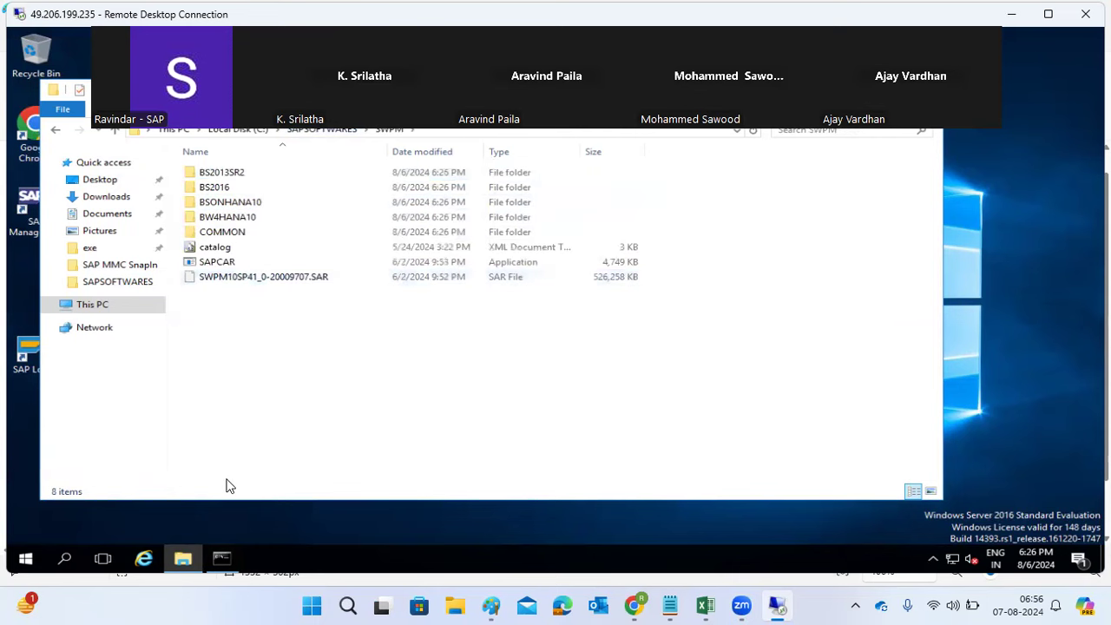
click(222, 558)
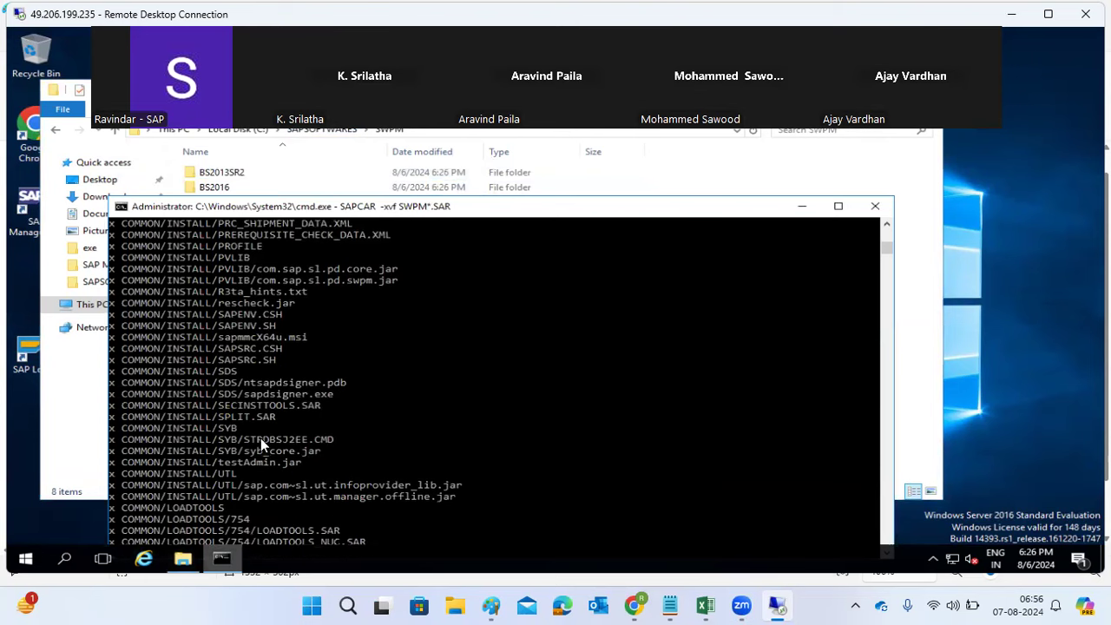
drag(588, 212, 583, 132)
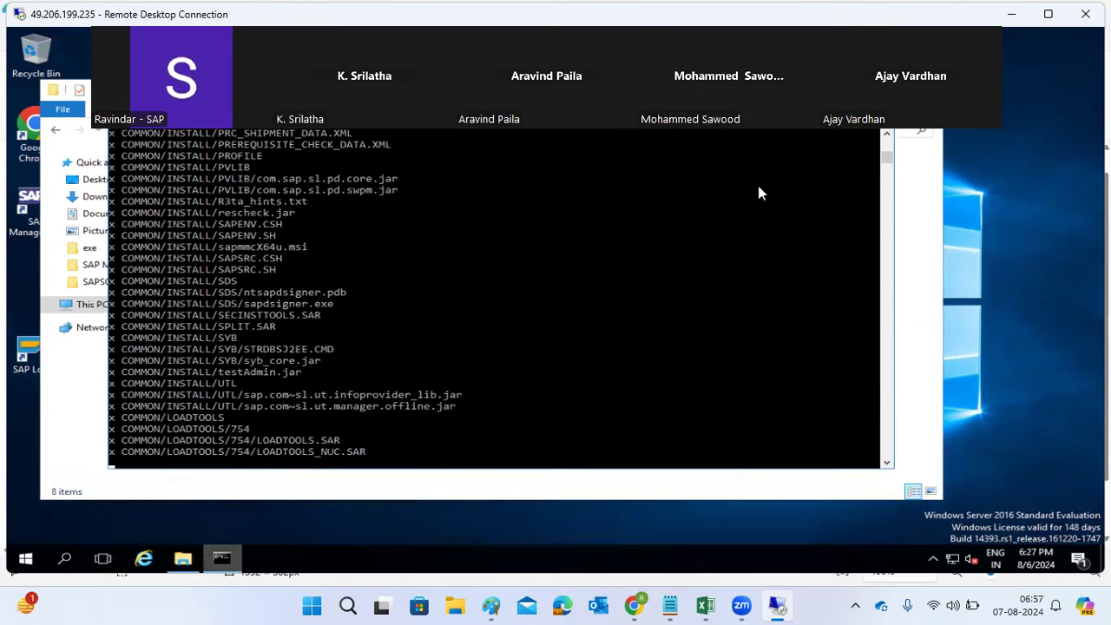
key(alt+Tab)
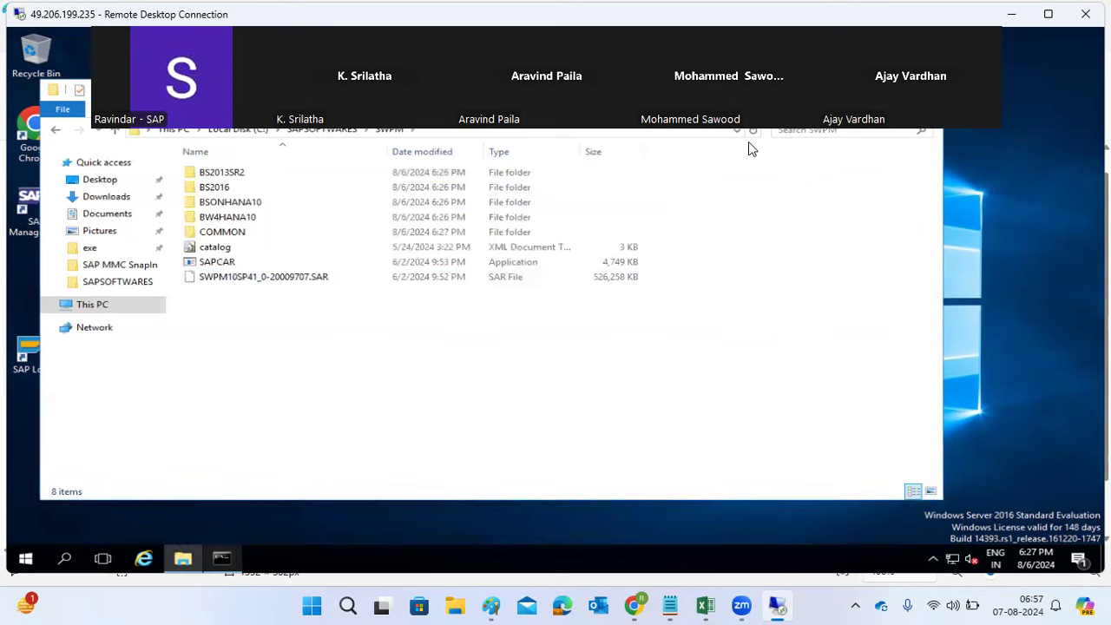
Step: Show Task Manager's Details process list, then minimize the remote desktop to reach local Paint
right_click(448, 566)
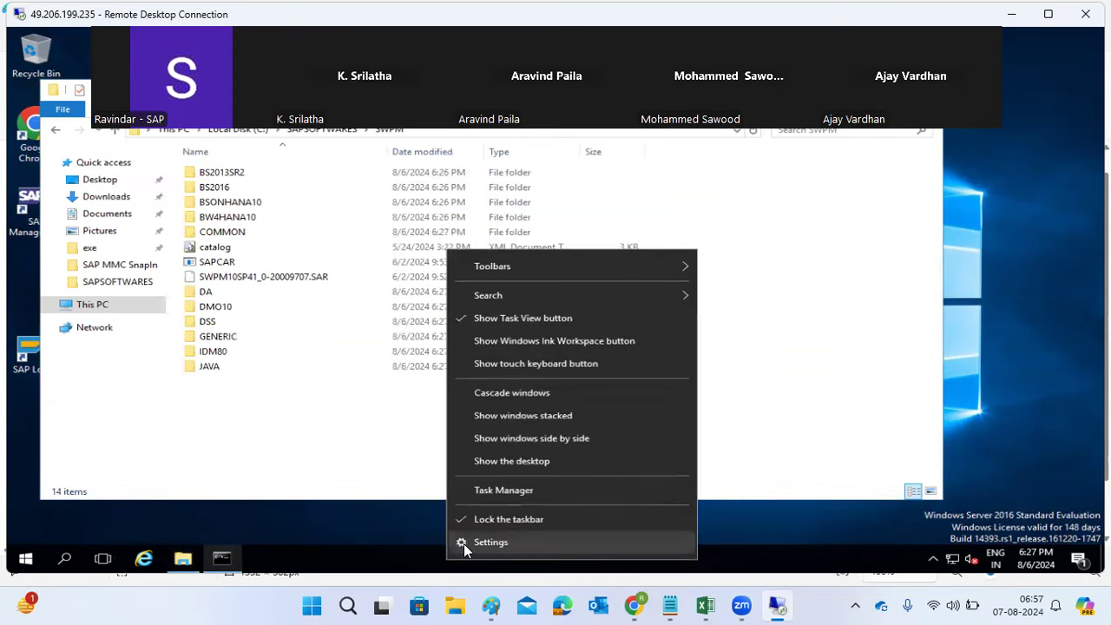
click(488, 490)
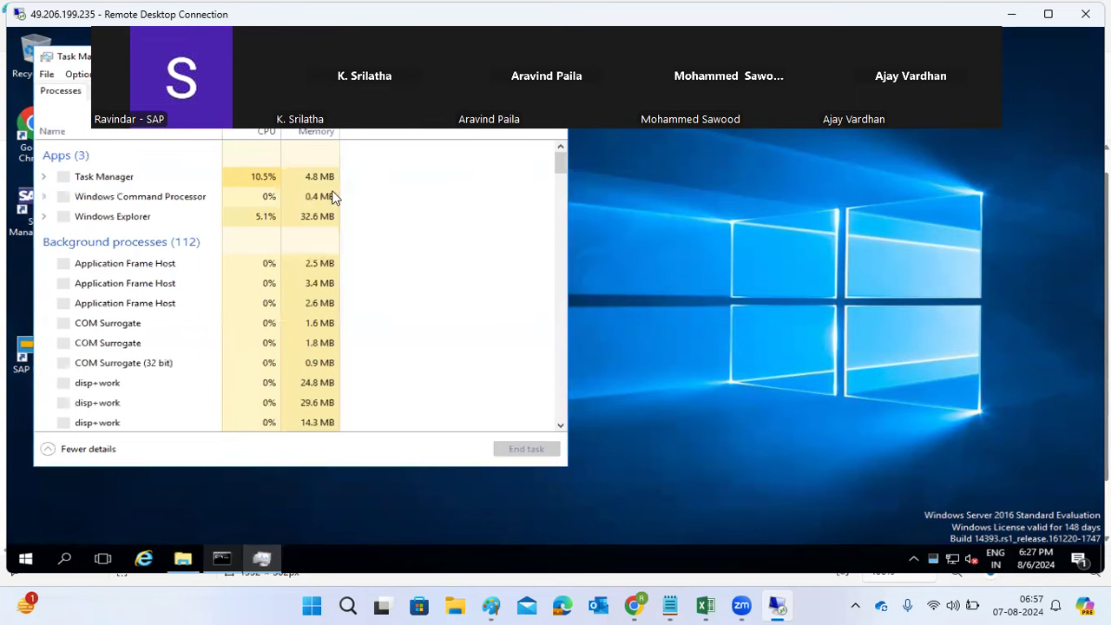
click(308, 91)
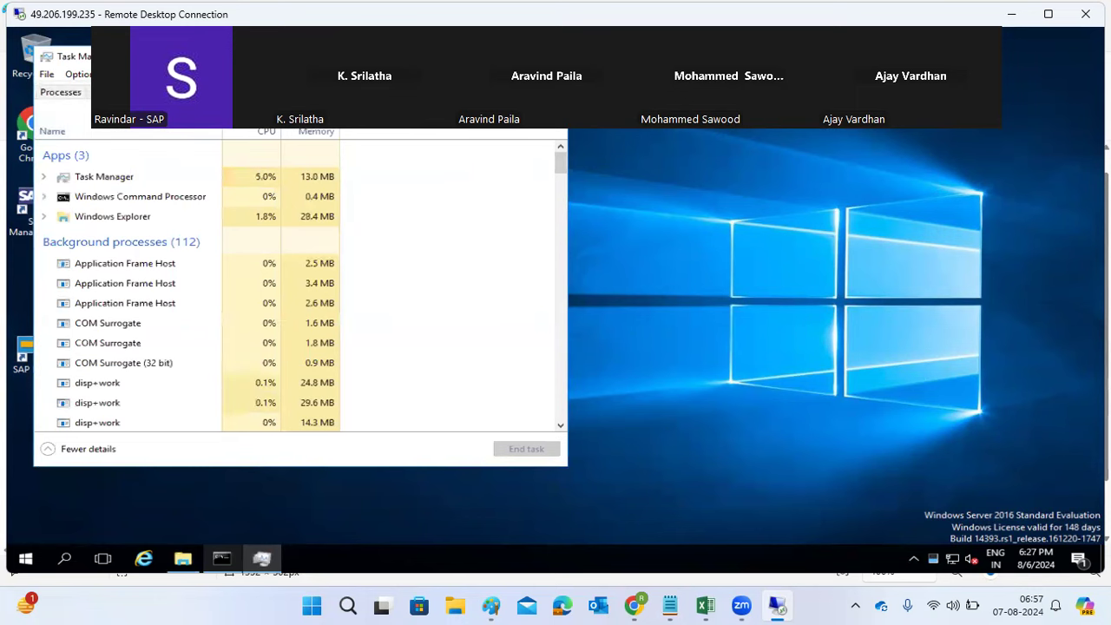
click(1011, 14)
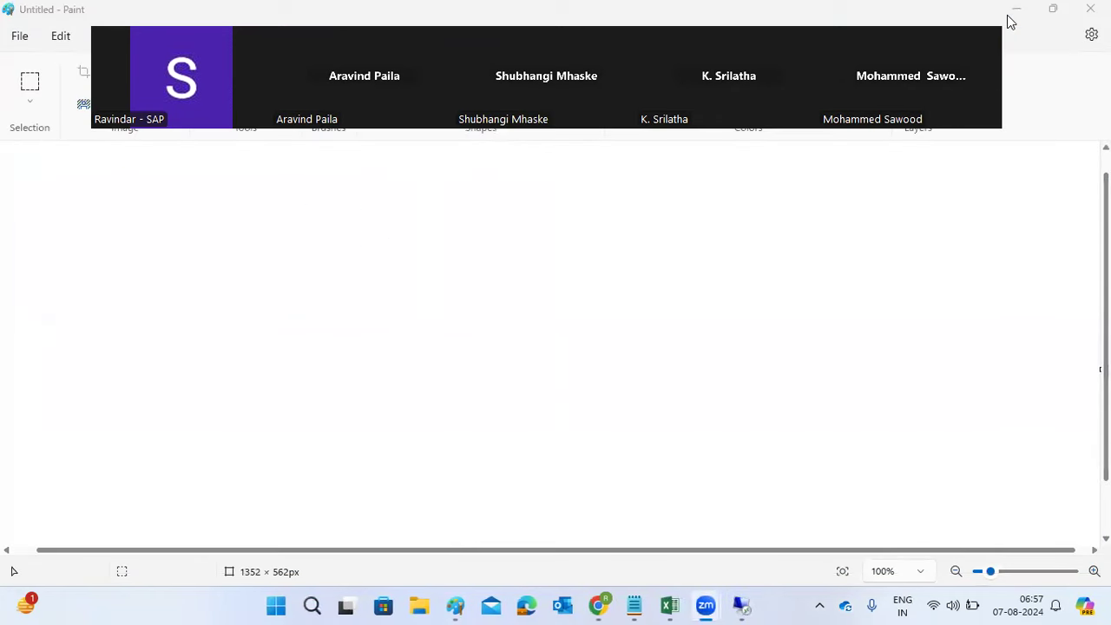